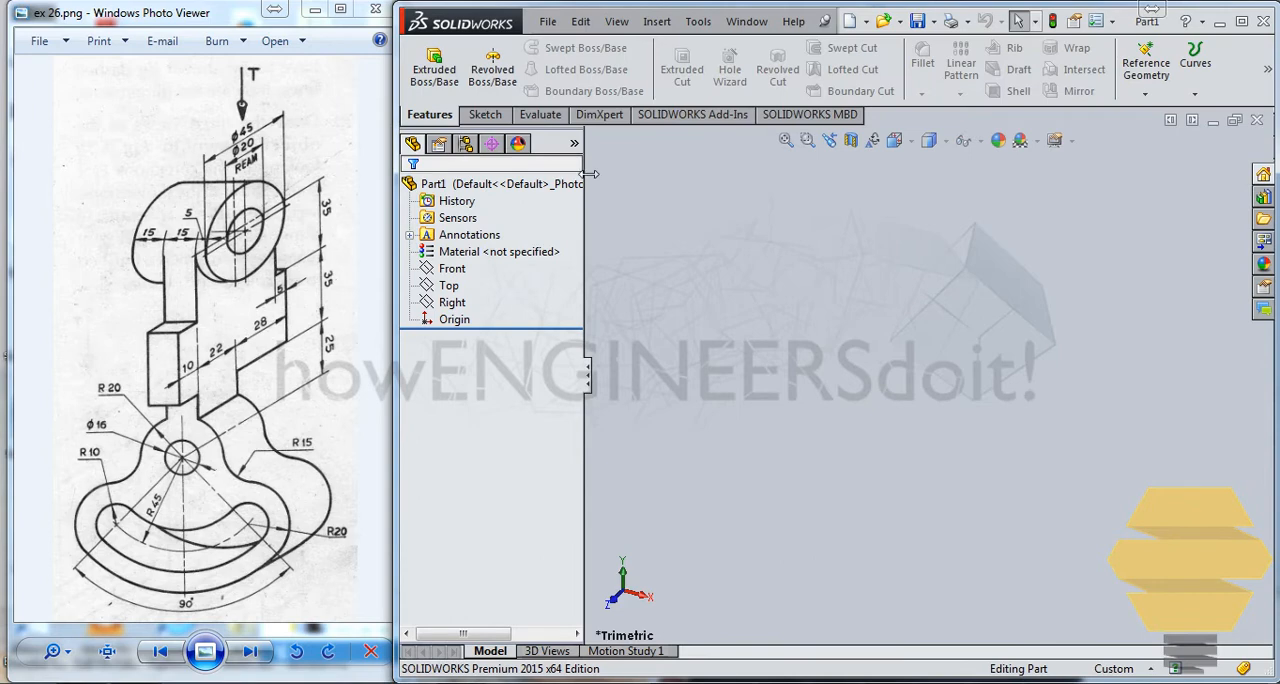
Step: Sketch two concentric circles centred on the origin of the Right plane, the outer one about 60 mm in diameter
click(485, 114)
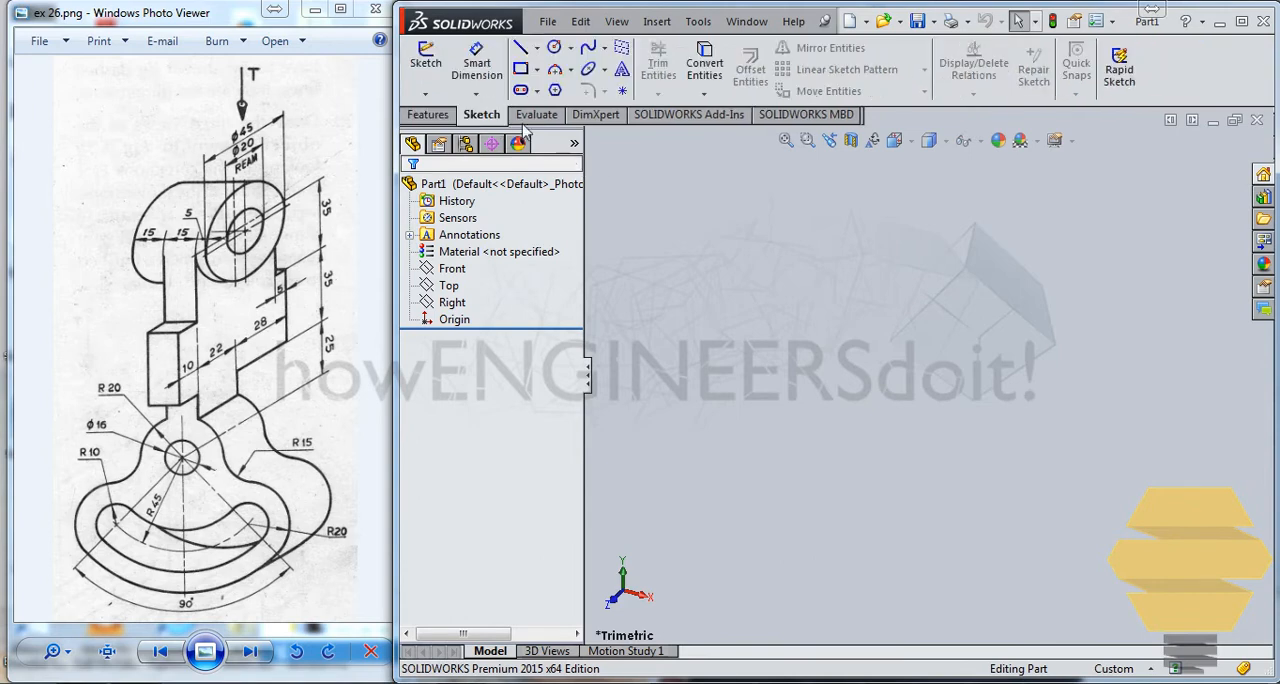
click(425, 62)
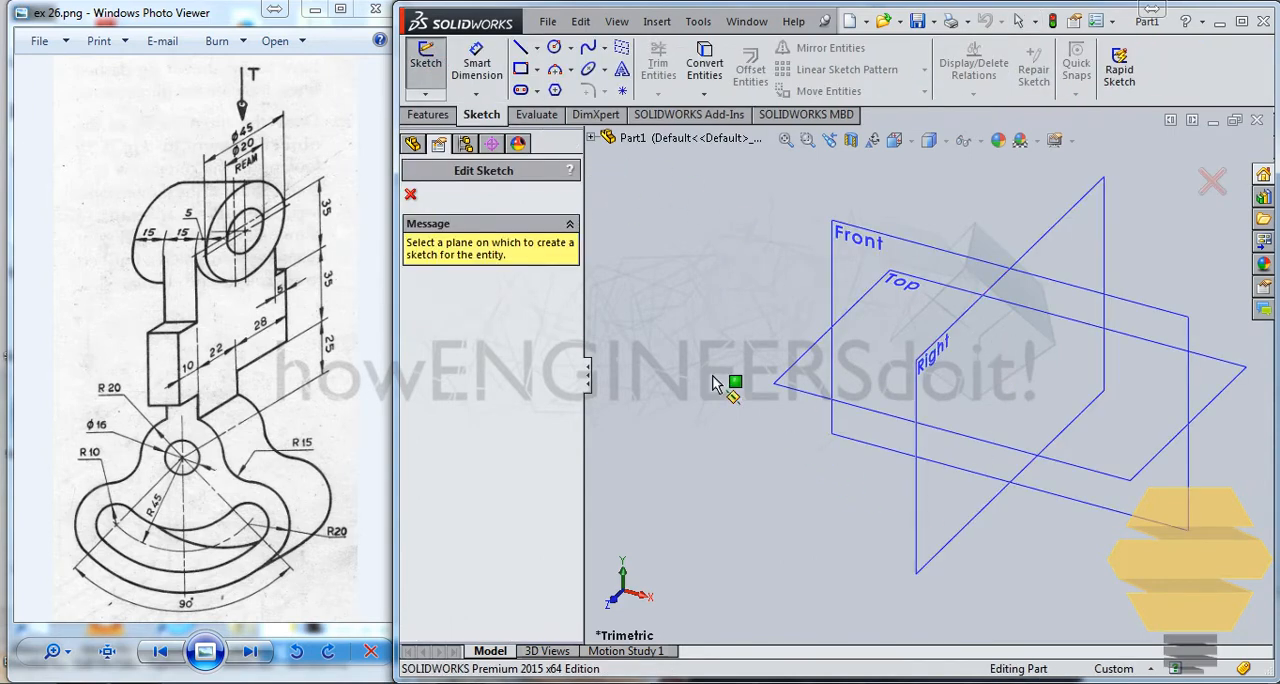
click(929, 507)
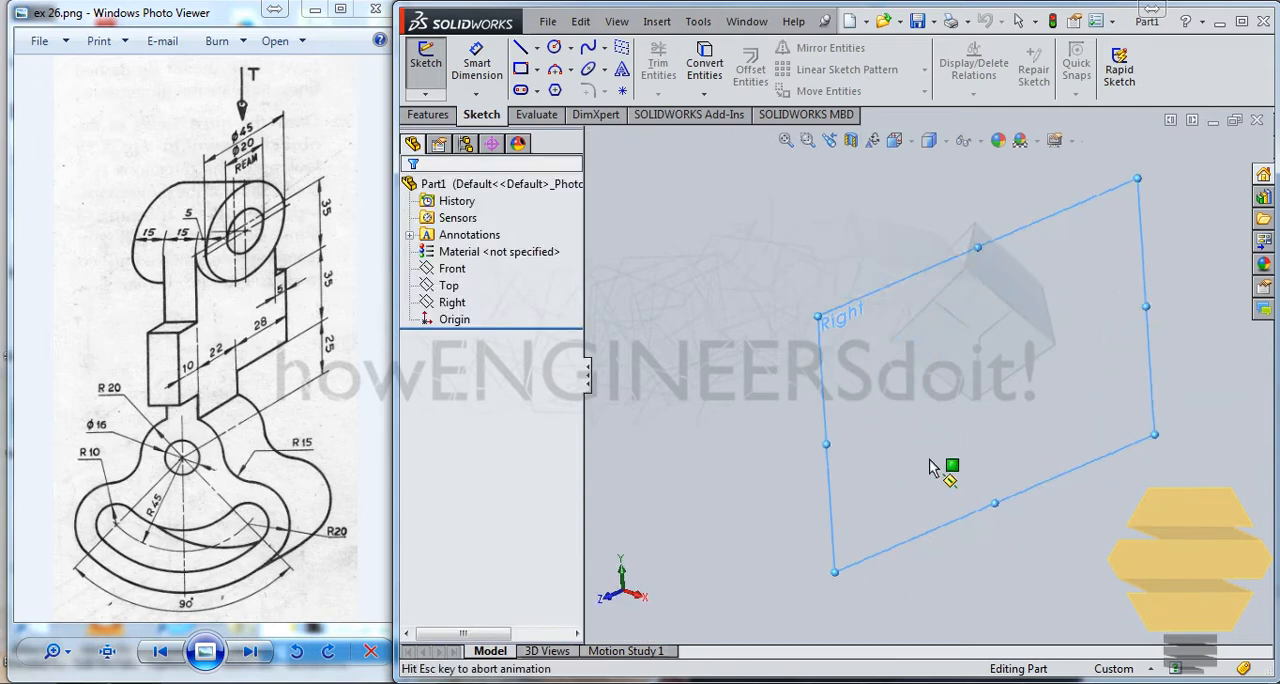
click(554, 47)
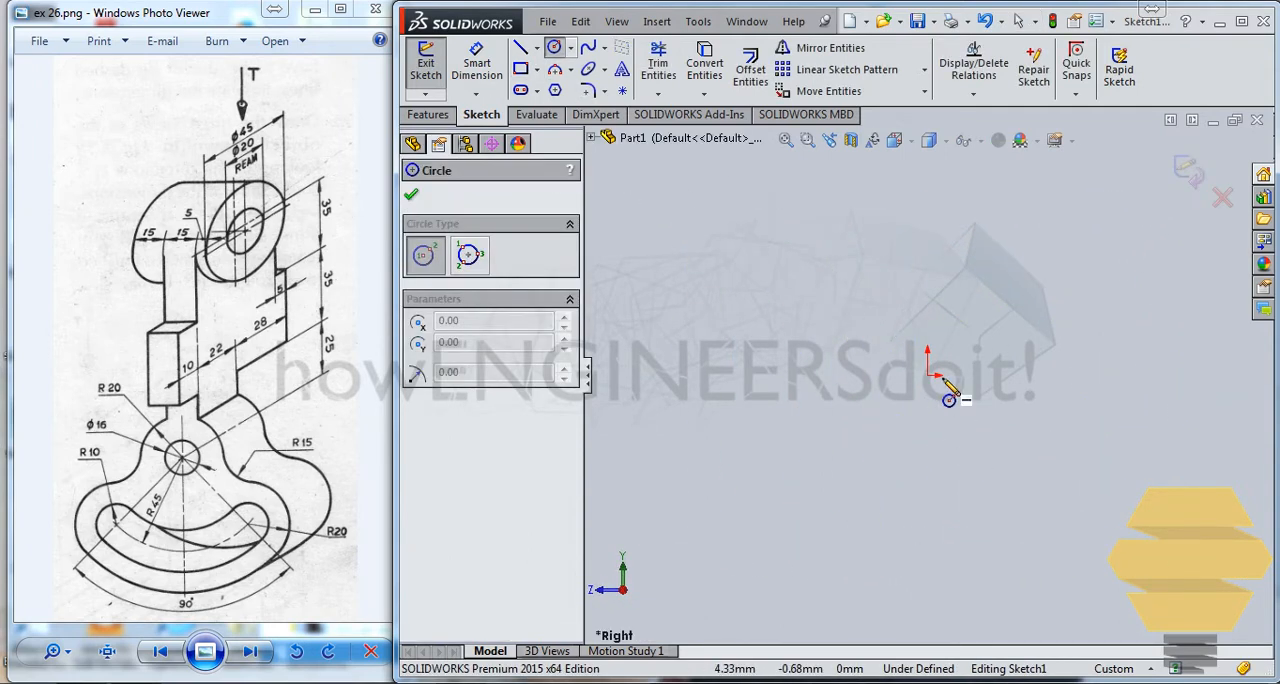
click(927, 375)
click(977, 334)
click(927, 375)
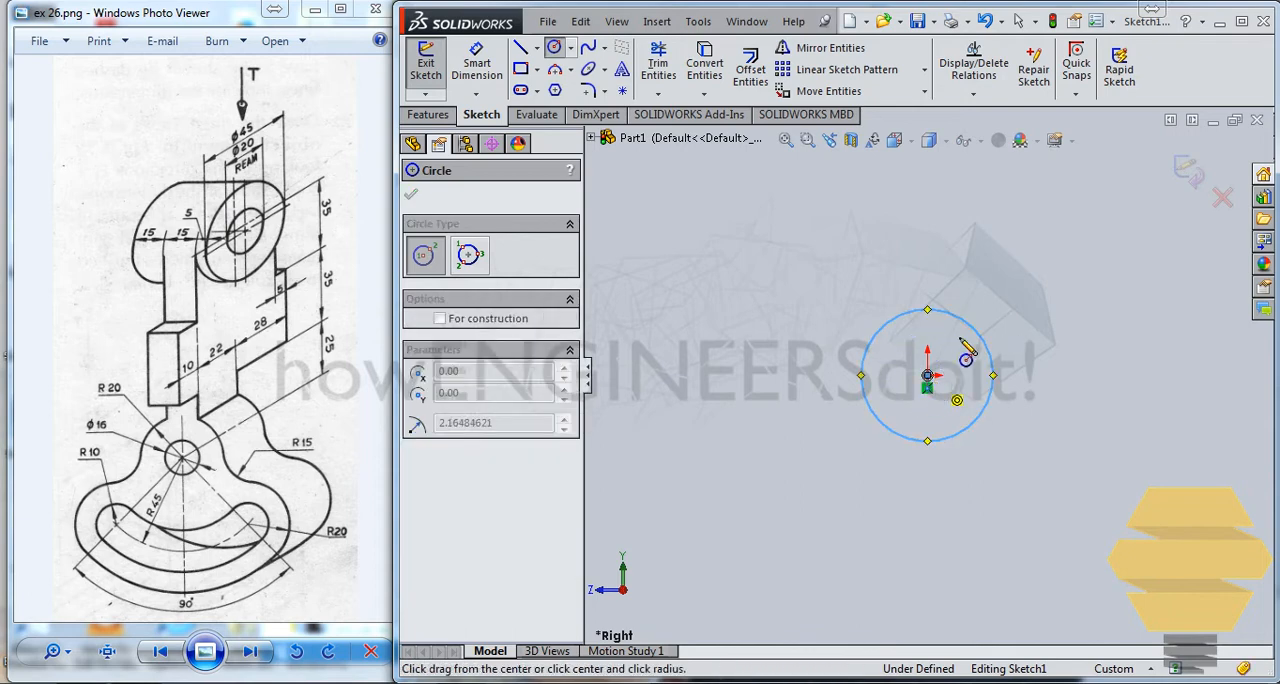
click(985, 281)
Step: Dimension the outer circle to 45 mm and the inner circle to 20 mm in diameter, and close the sketch
click(479, 73)
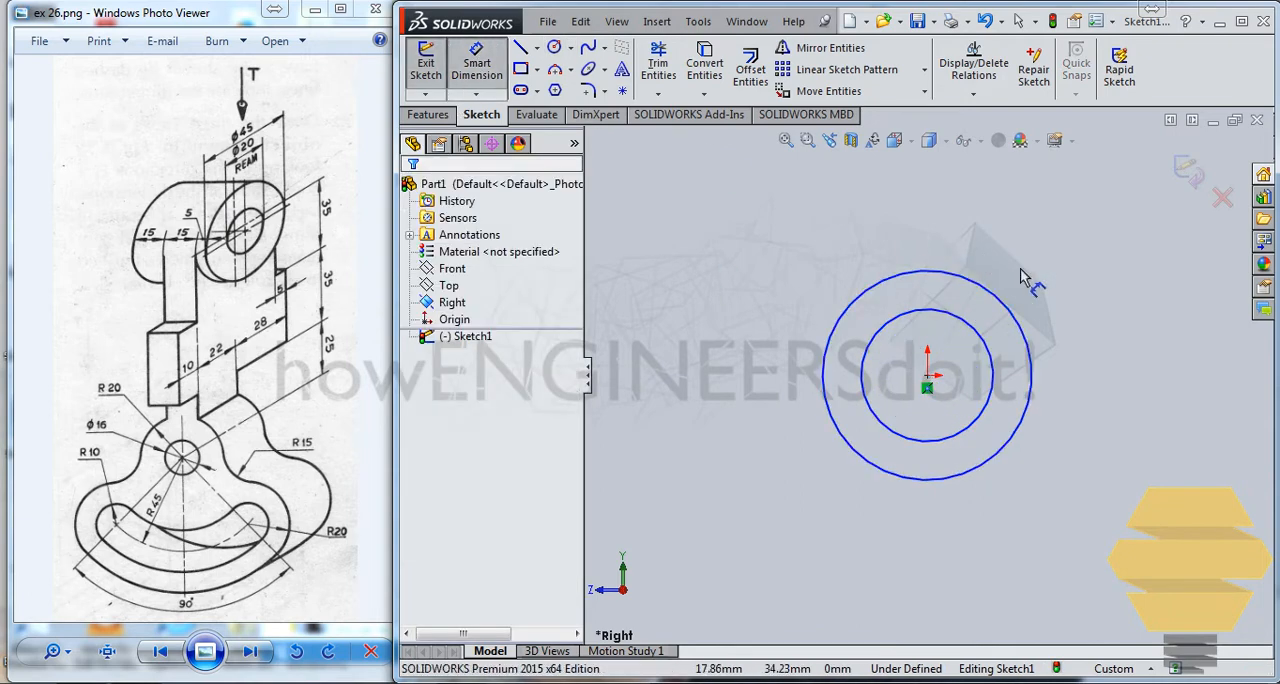
click(960, 278)
click(967, 226)
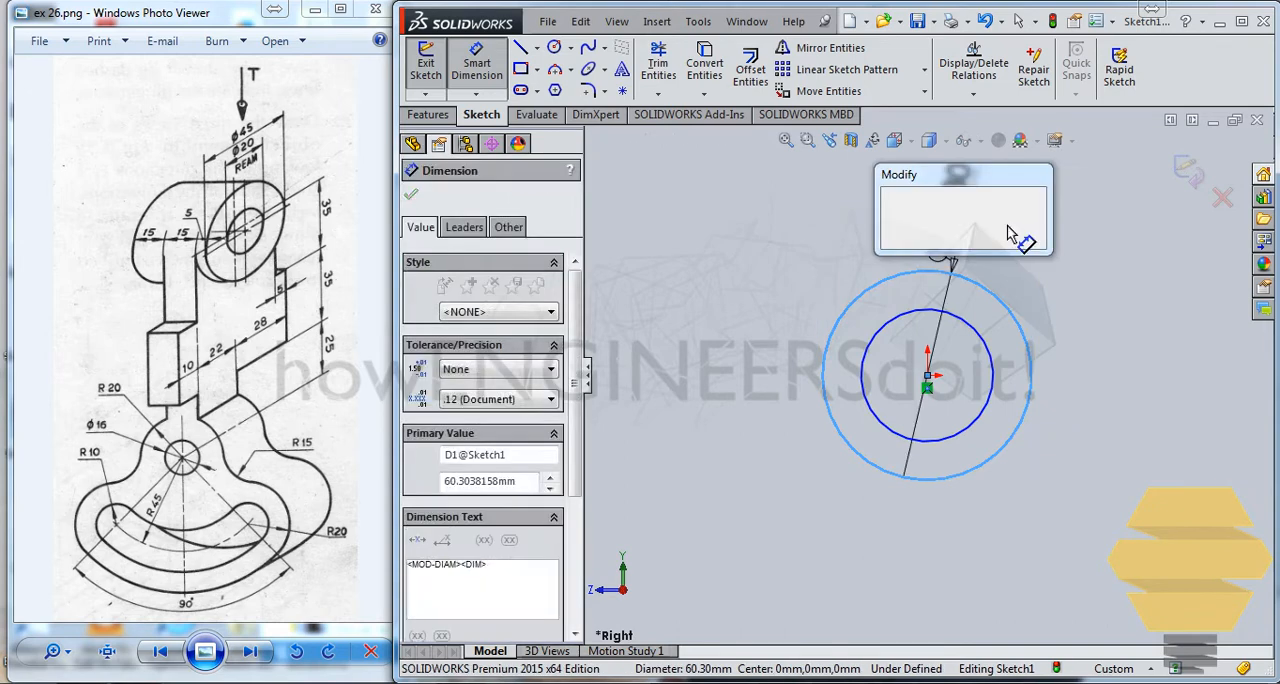
text(45)
key(Return)
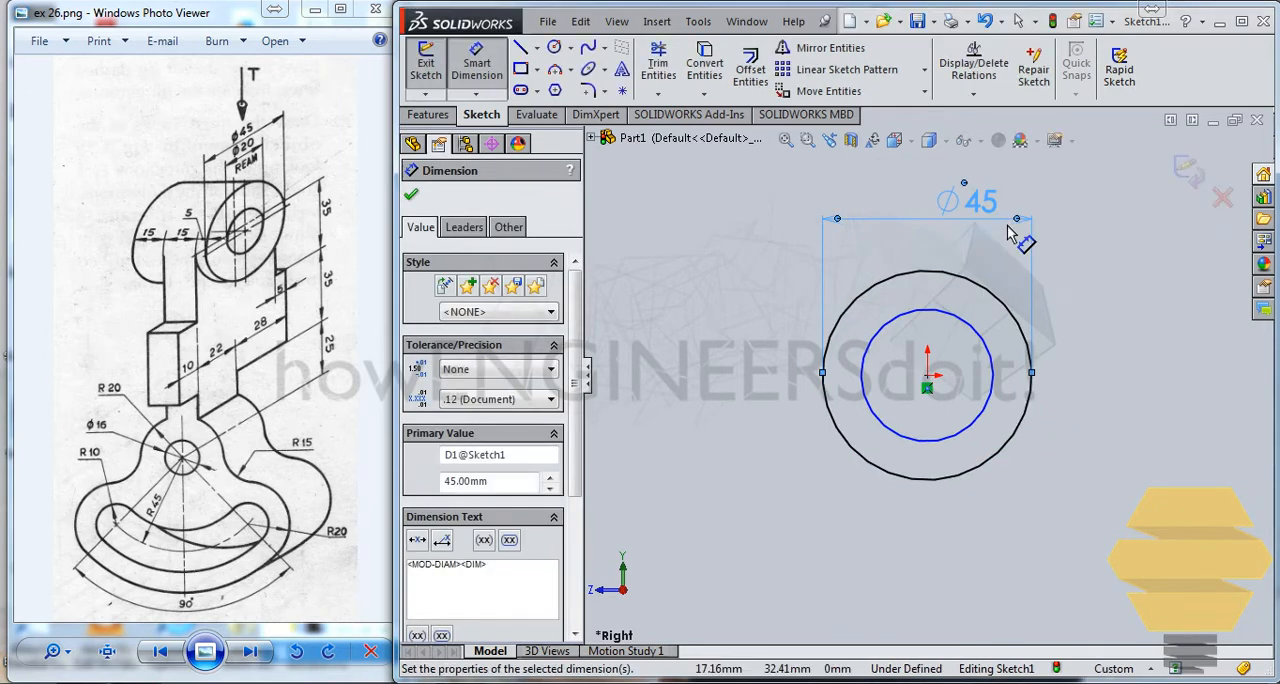
click(943, 313)
click(936, 261)
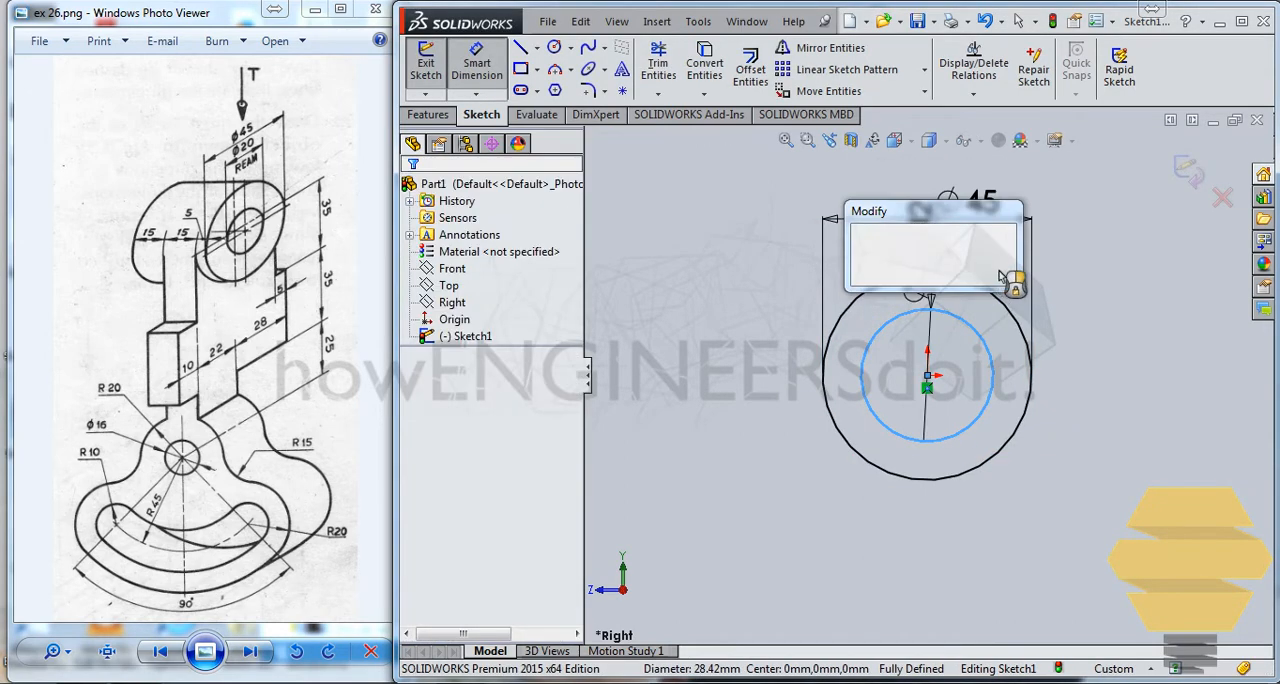
text(20)
key(Return)
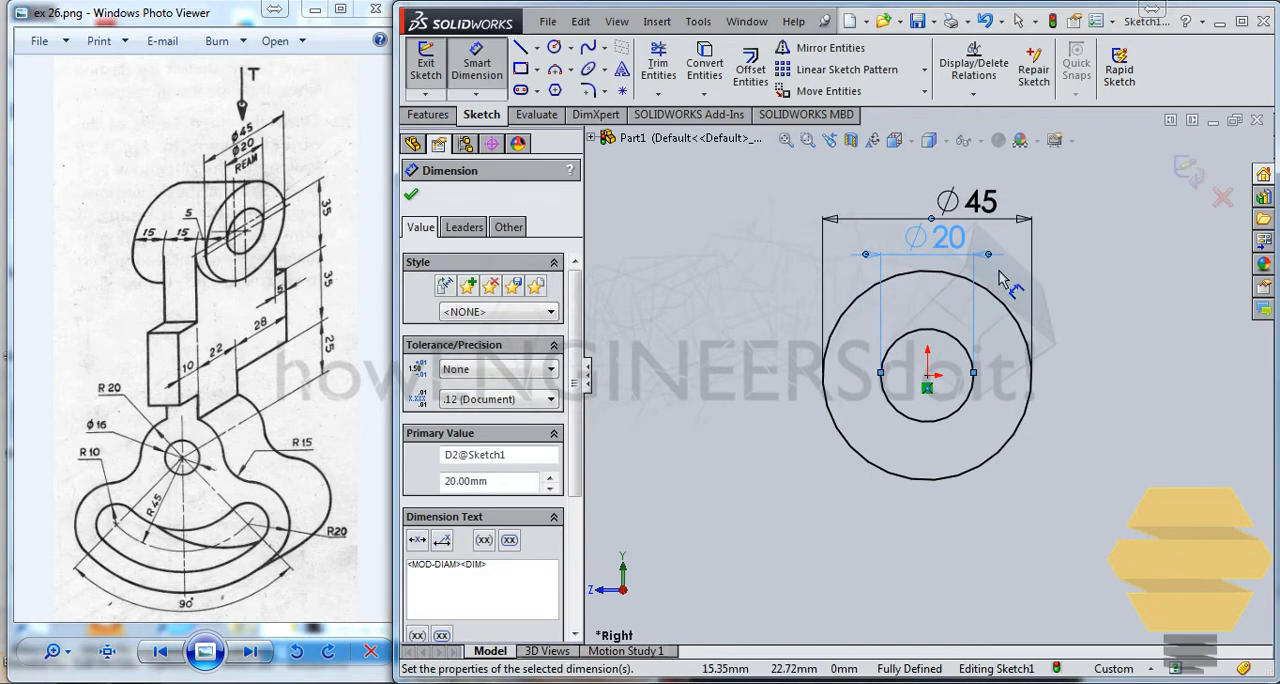
click(1186, 173)
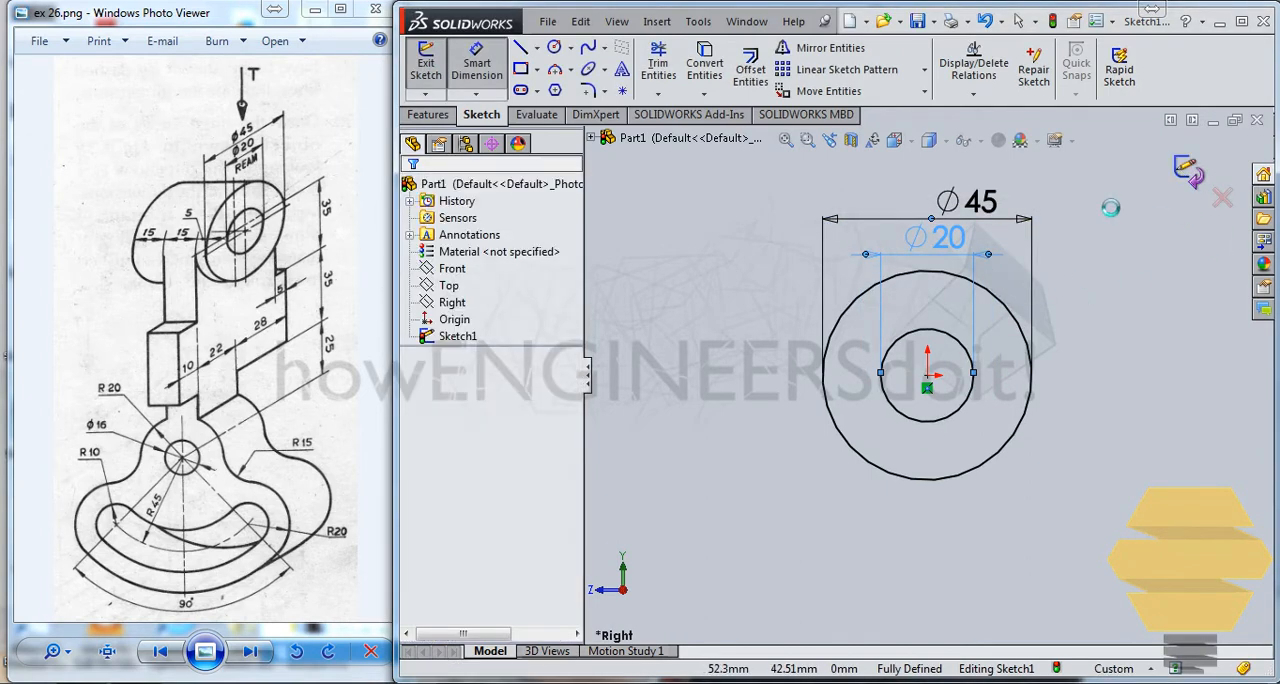
Step: Start an Extruded Boss from the two-circle sketch with a blind depth of 35 mm
click(428, 114)
click(434, 68)
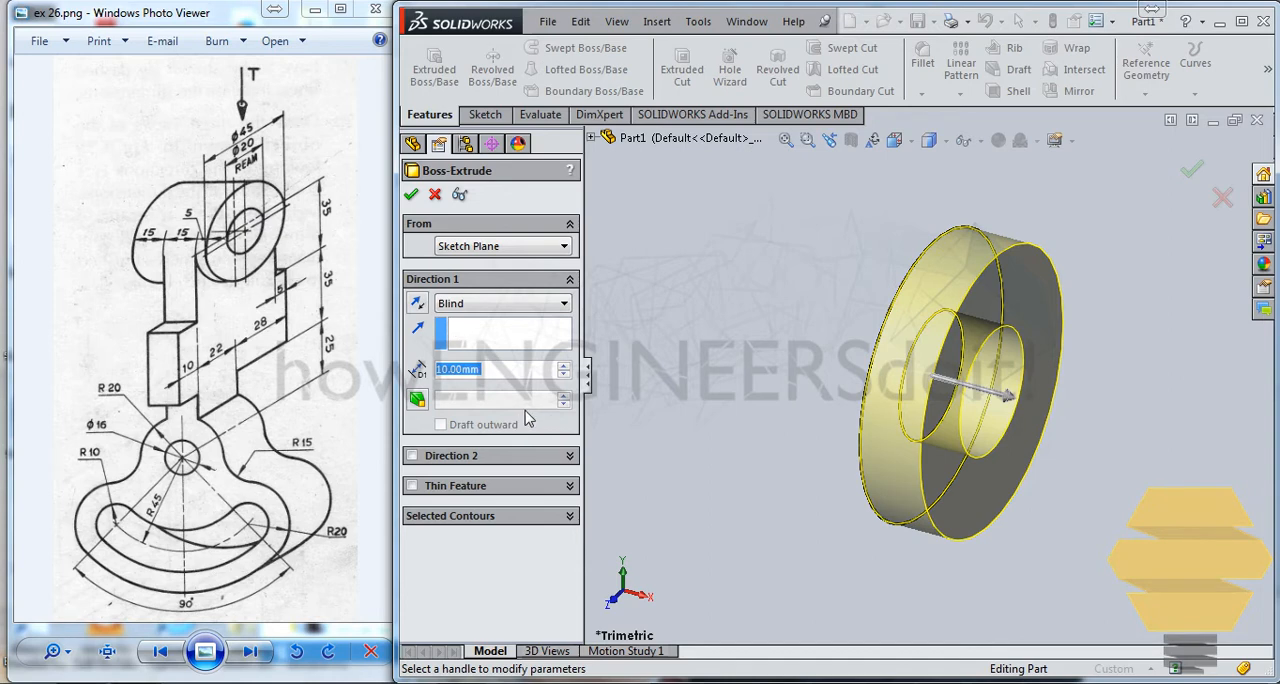
text(35)
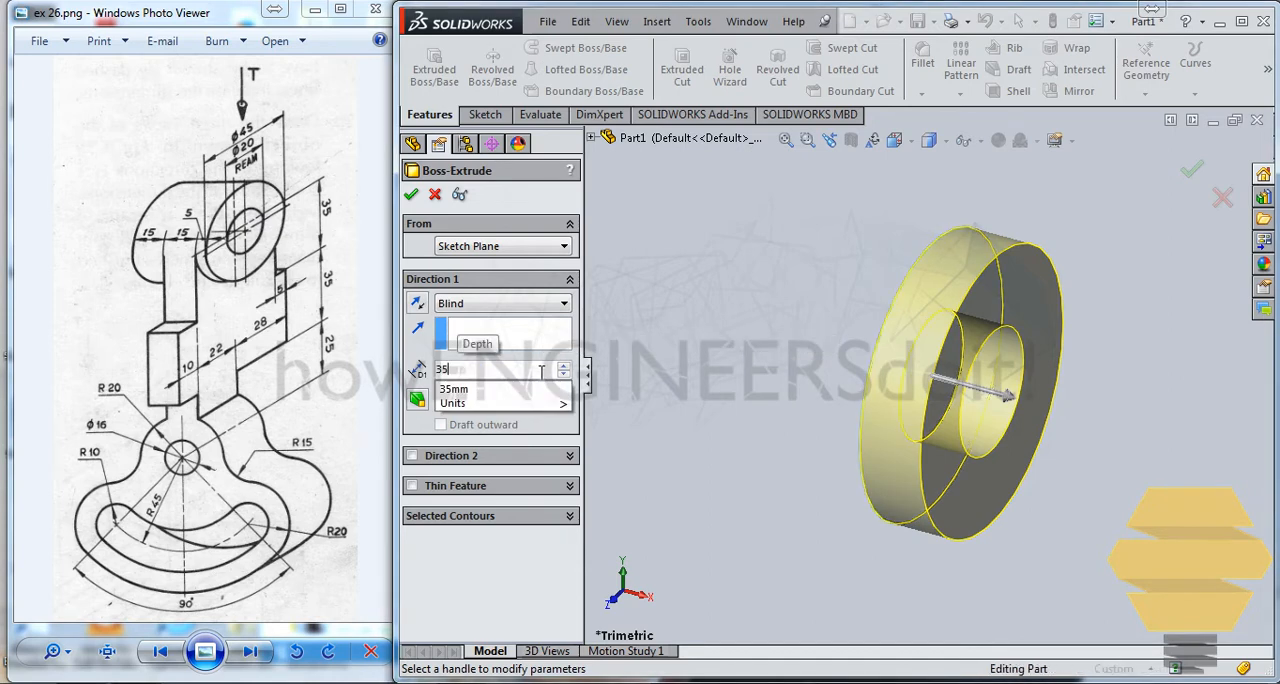
key(Return)
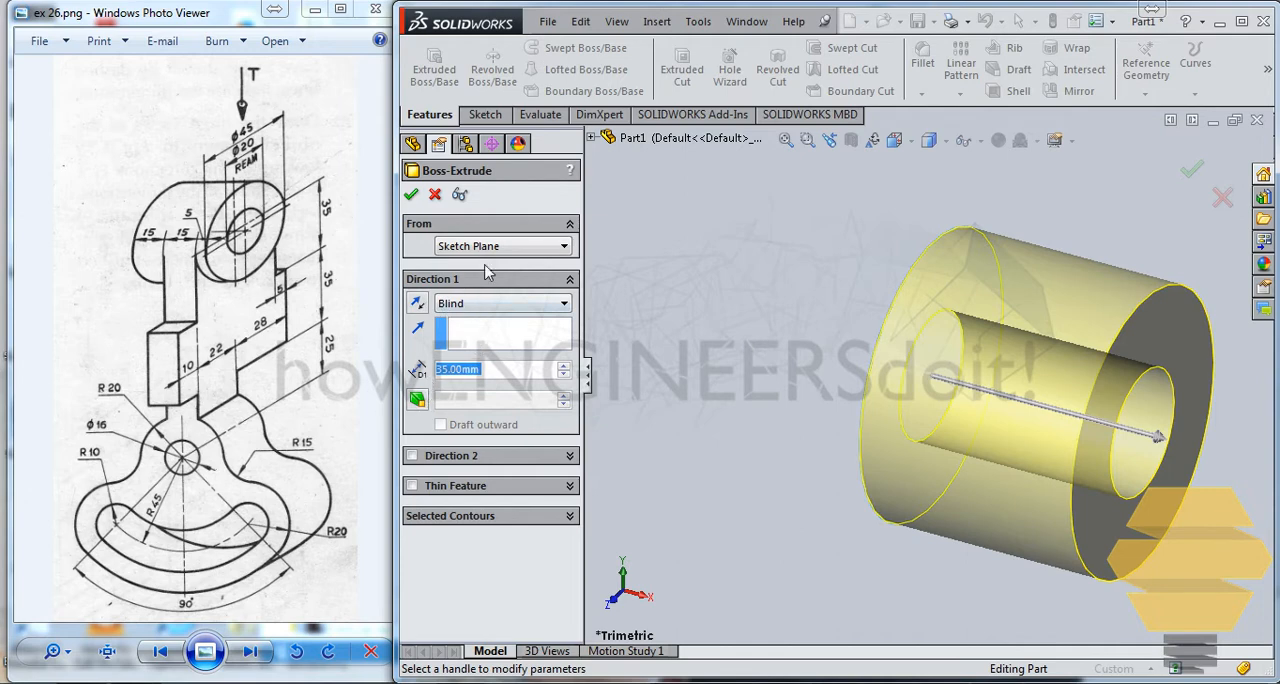
click(498, 303)
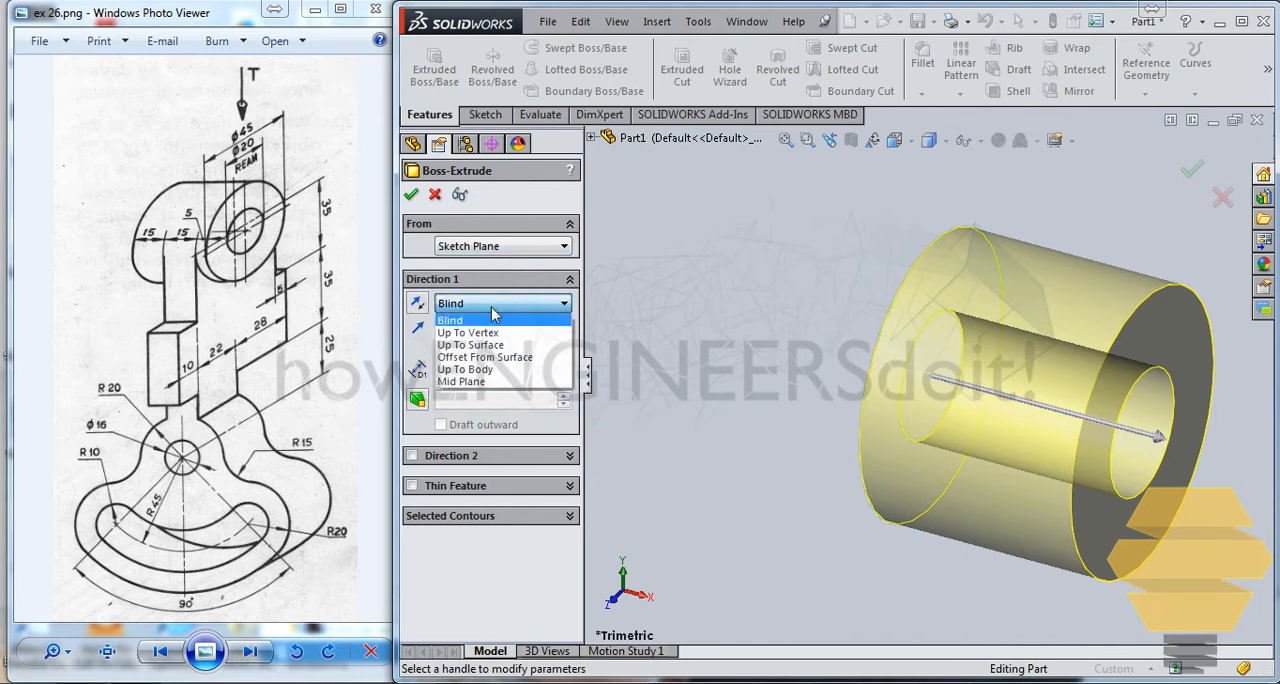
click(497, 313)
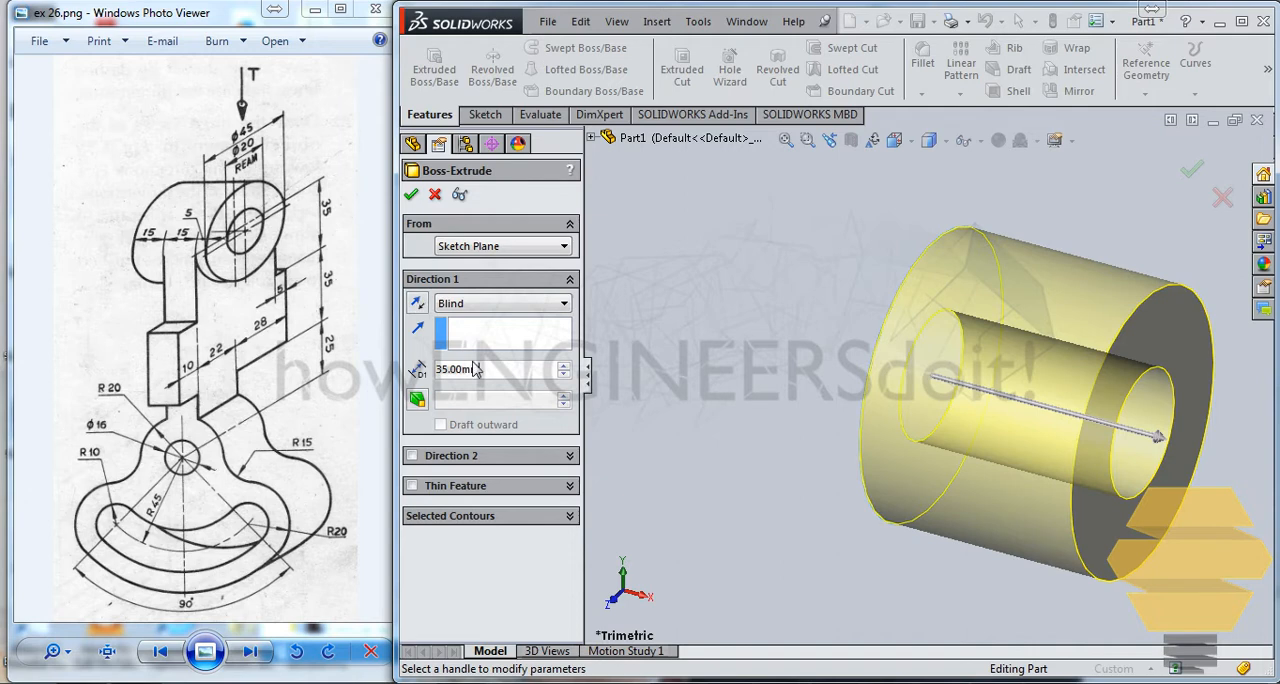
Step: Set the extrusion to 5 mm in Direction 1 and 30 mm blind in Direction 2, and apply it
text(5)
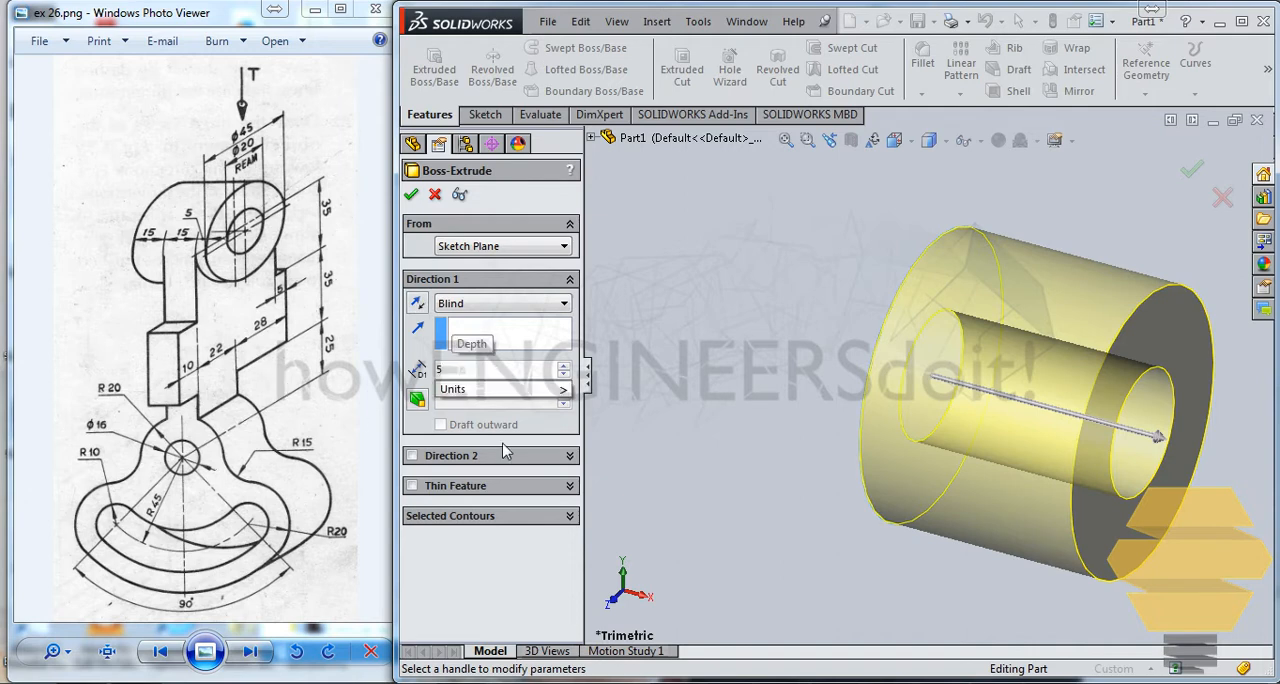
key(Return)
click(412, 456)
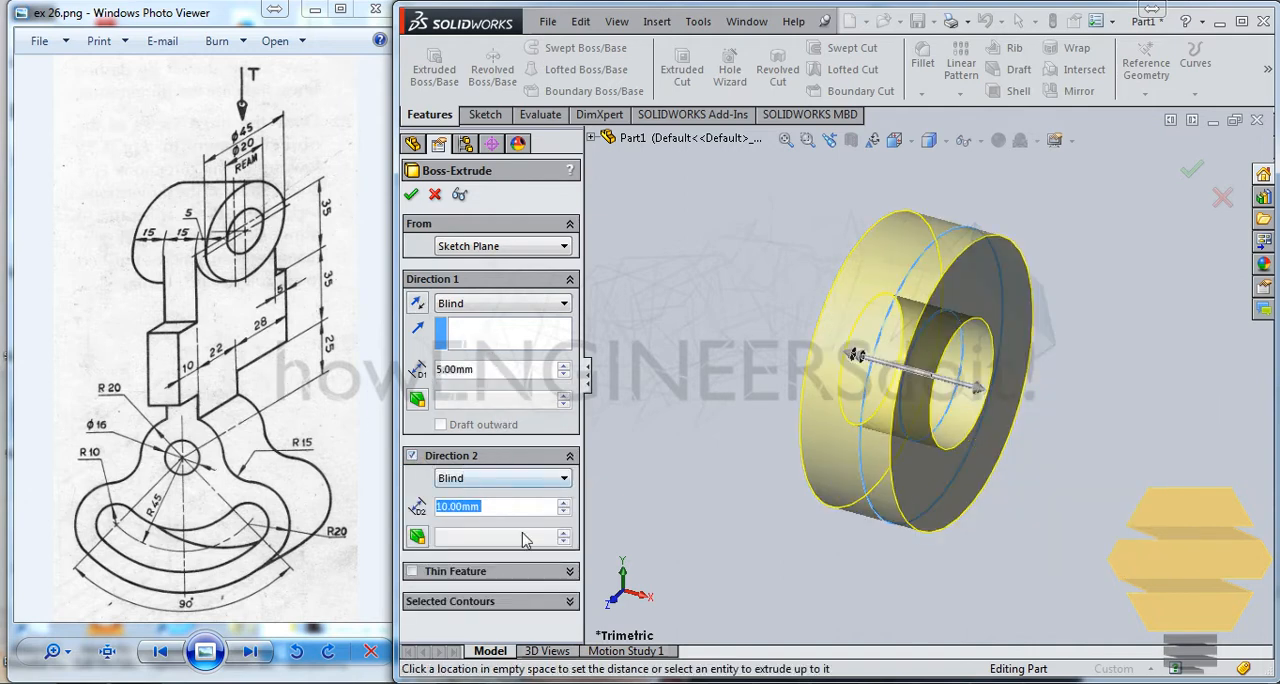
text(30)
key(Return)
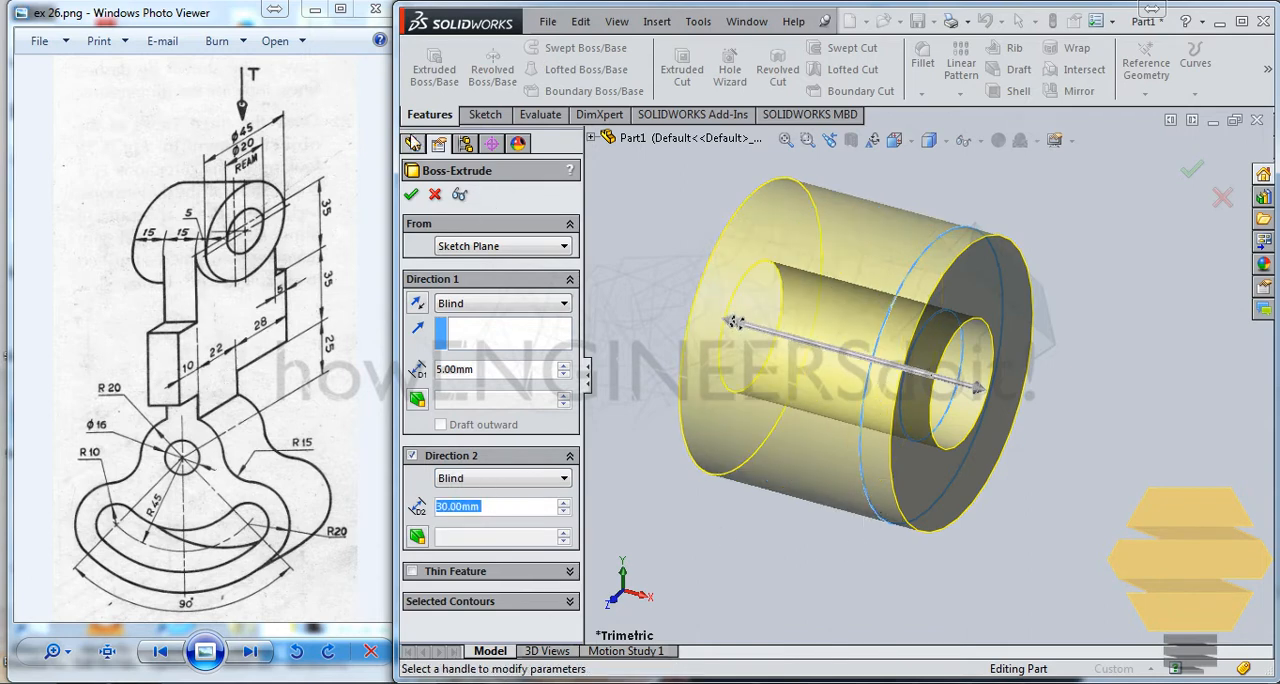
click(411, 196)
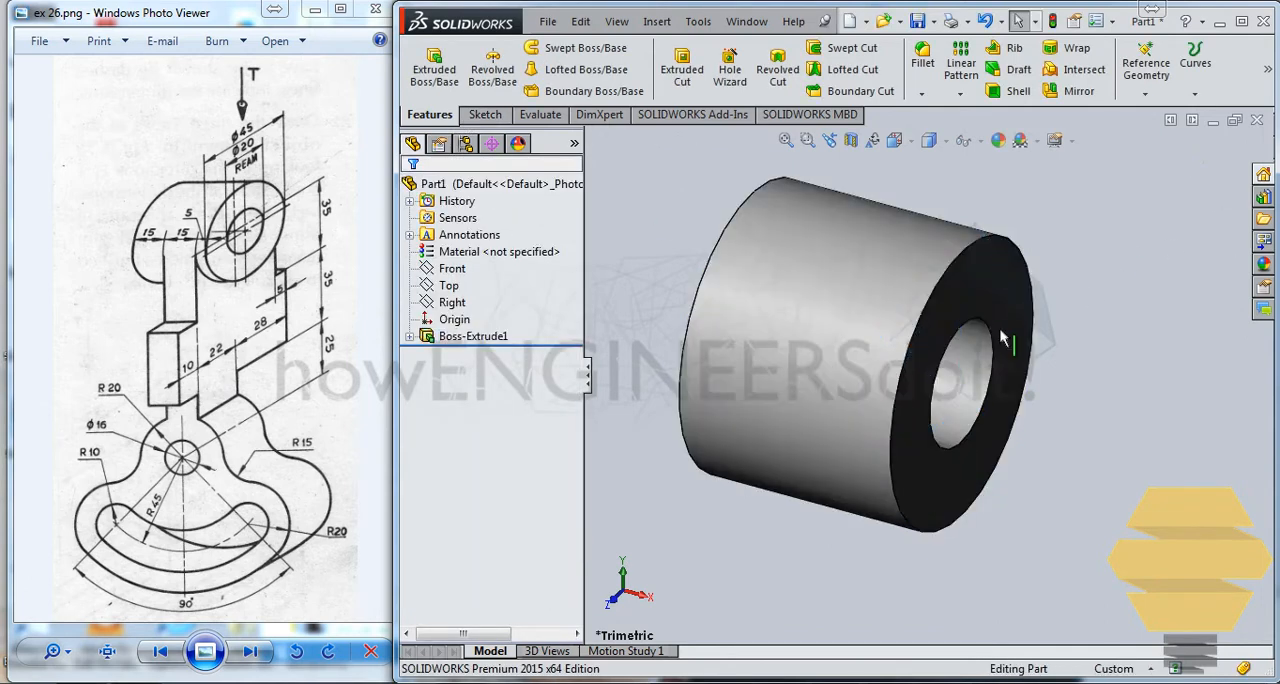
Step: Examine from several angles where the Right plane cuts through the hollow cylinder
middle_drag(1012, 351, 979, 349)
scroll(979, 350, up, 2)
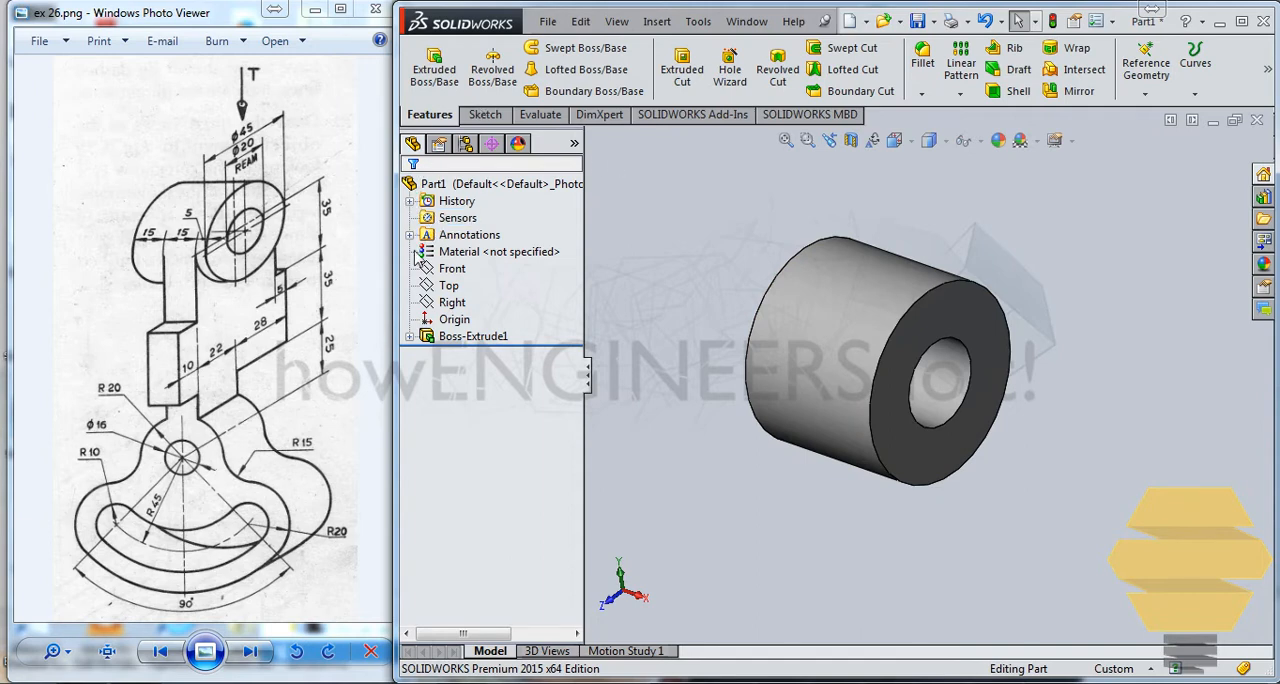
click(449, 285)
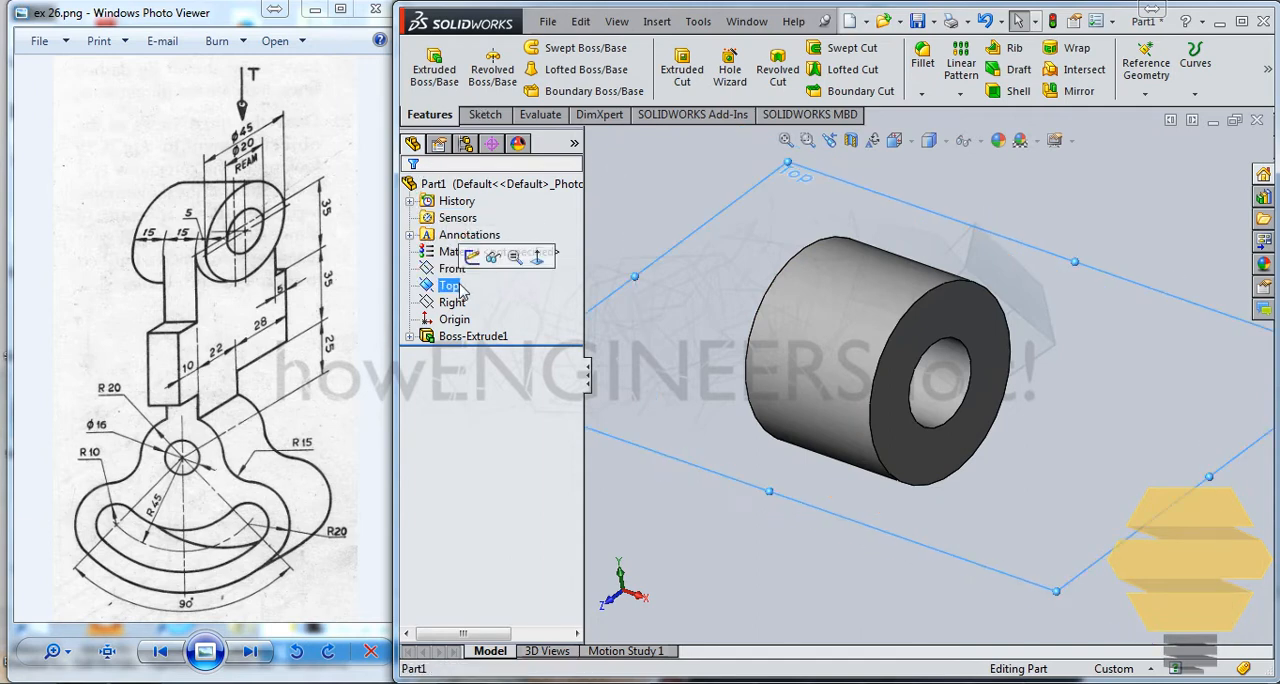
ctrl+click(455, 303)
click(461, 305)
middle_drag(895, 358, 1080, 374)
scroll(1028, 277, down, 4)
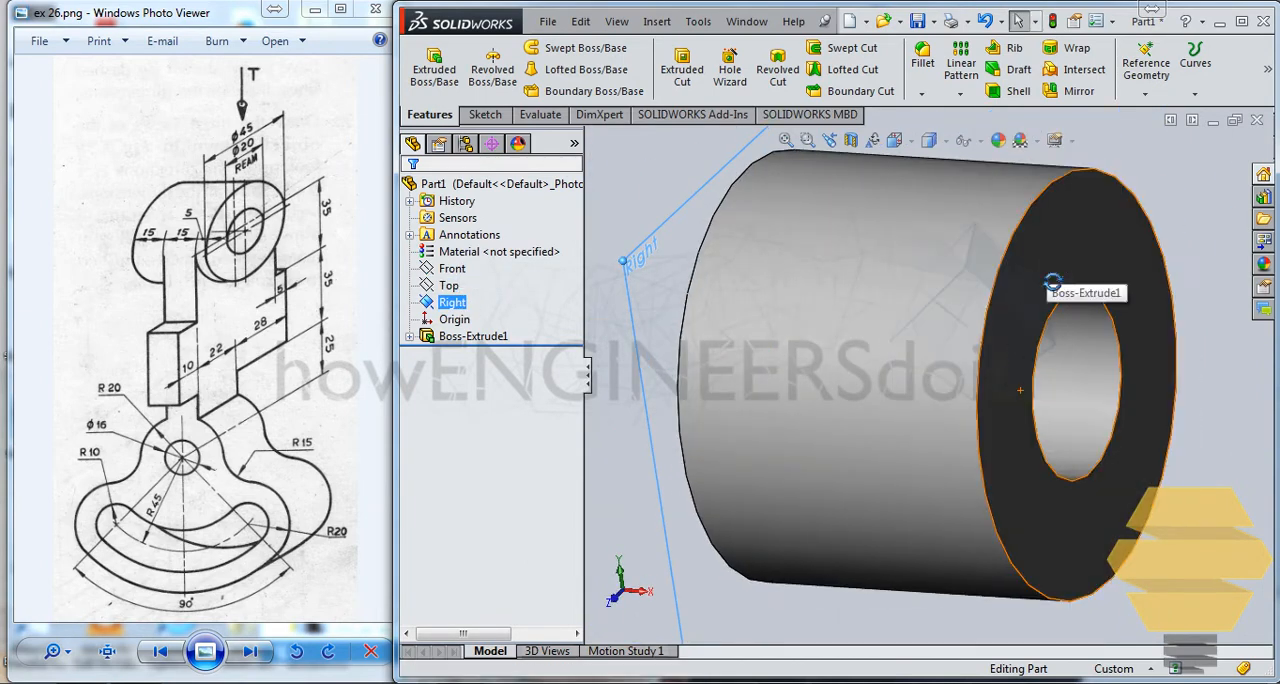
middle_drag(1048, 275, 1057, 315)
scroll(1046, 306, up, 4)
middle_drag(962, 324, 1019, 257)
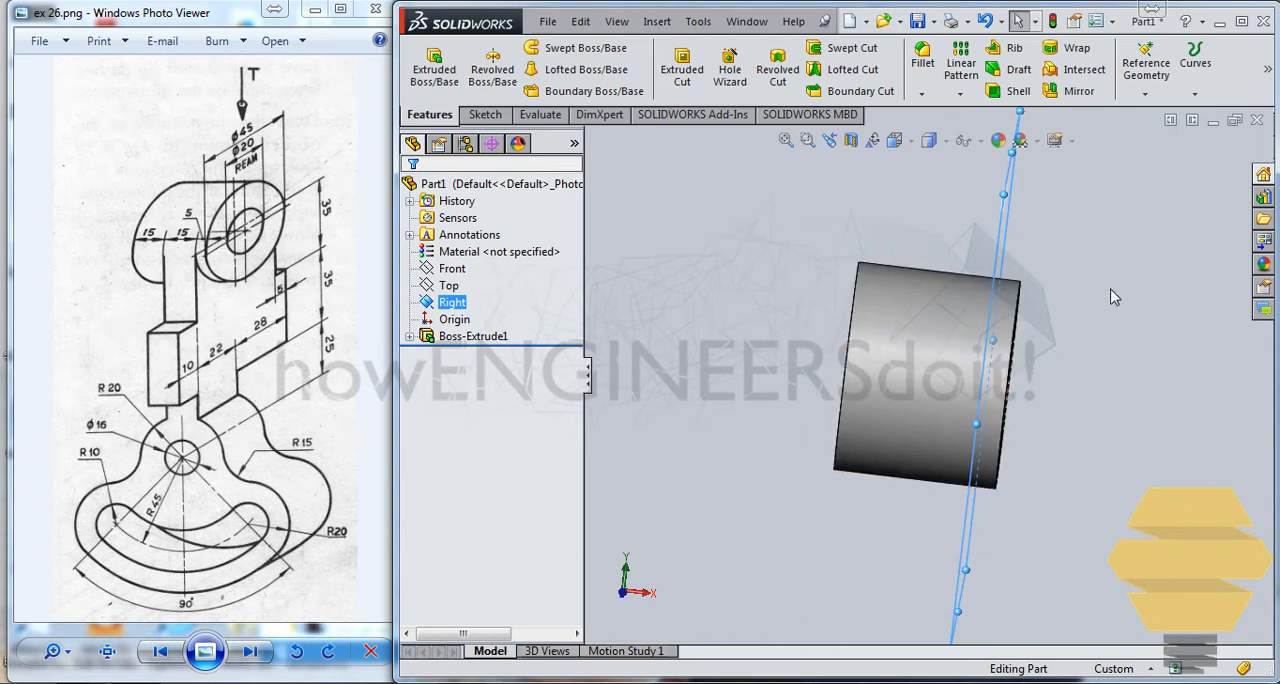
middle_drag(1104, 355, 1082, 370)
middle_drag(1003, 314, 984, 343)
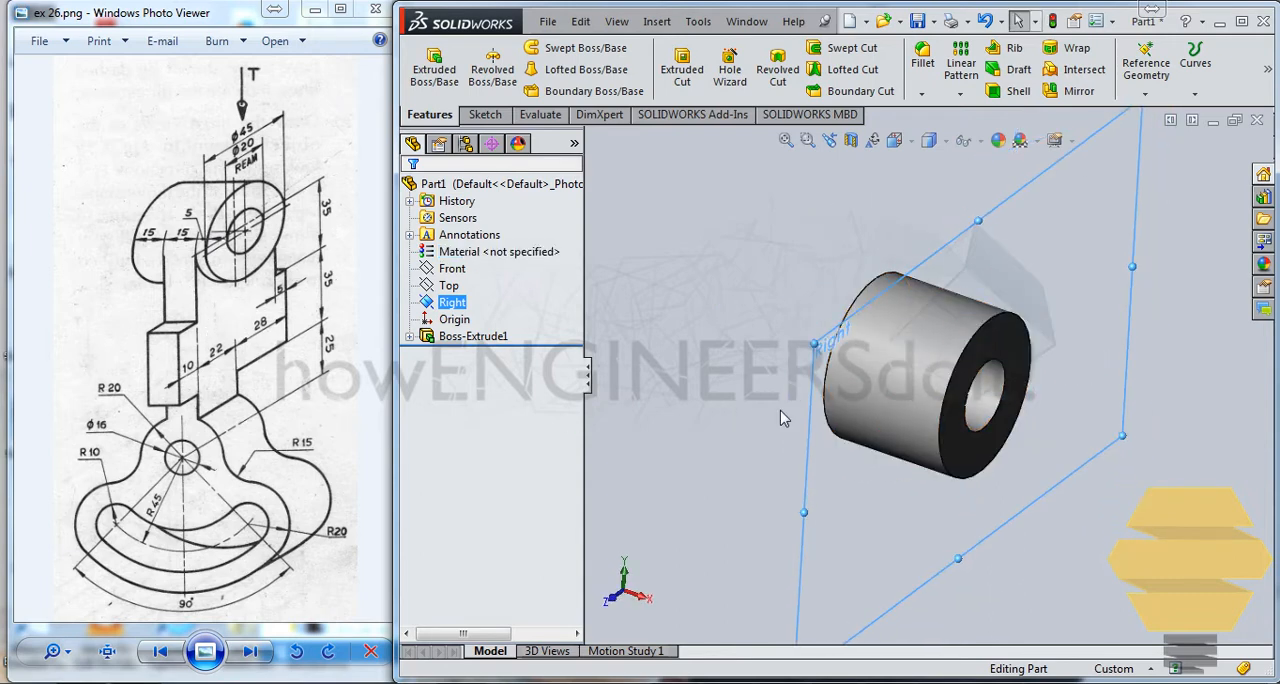
middle_drag(904, 393, 810, 412)
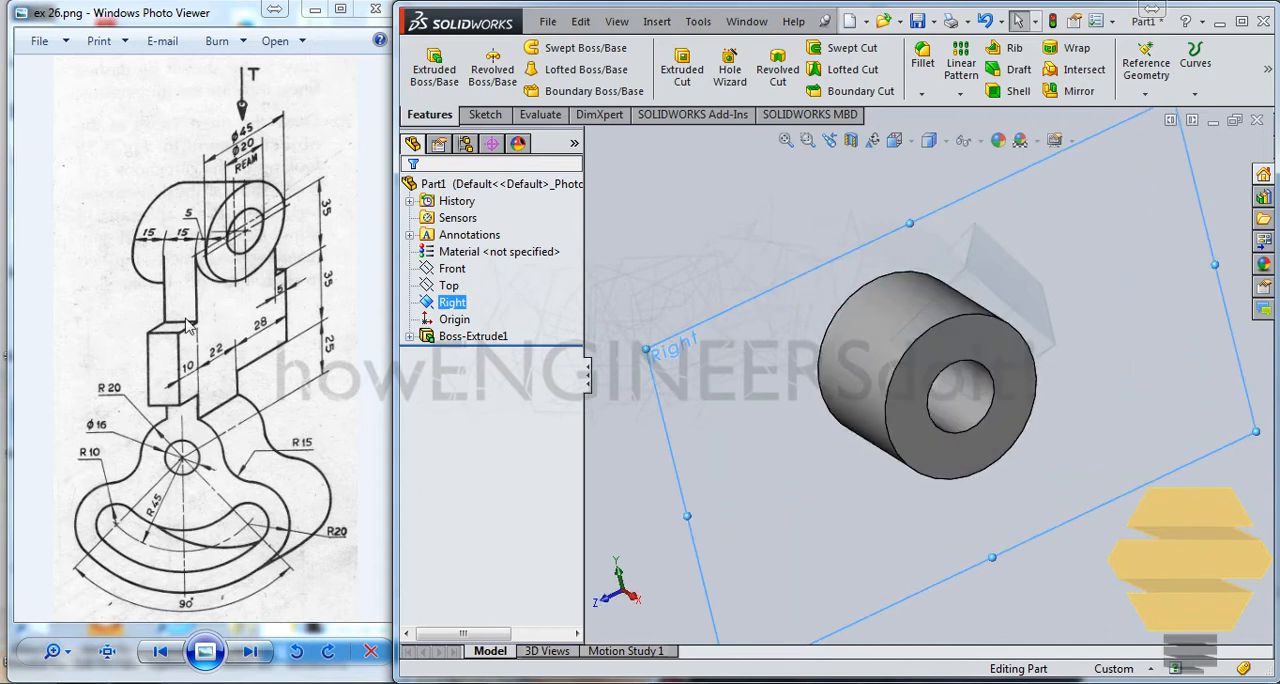
middle_drag(921, 380, 983, 426)
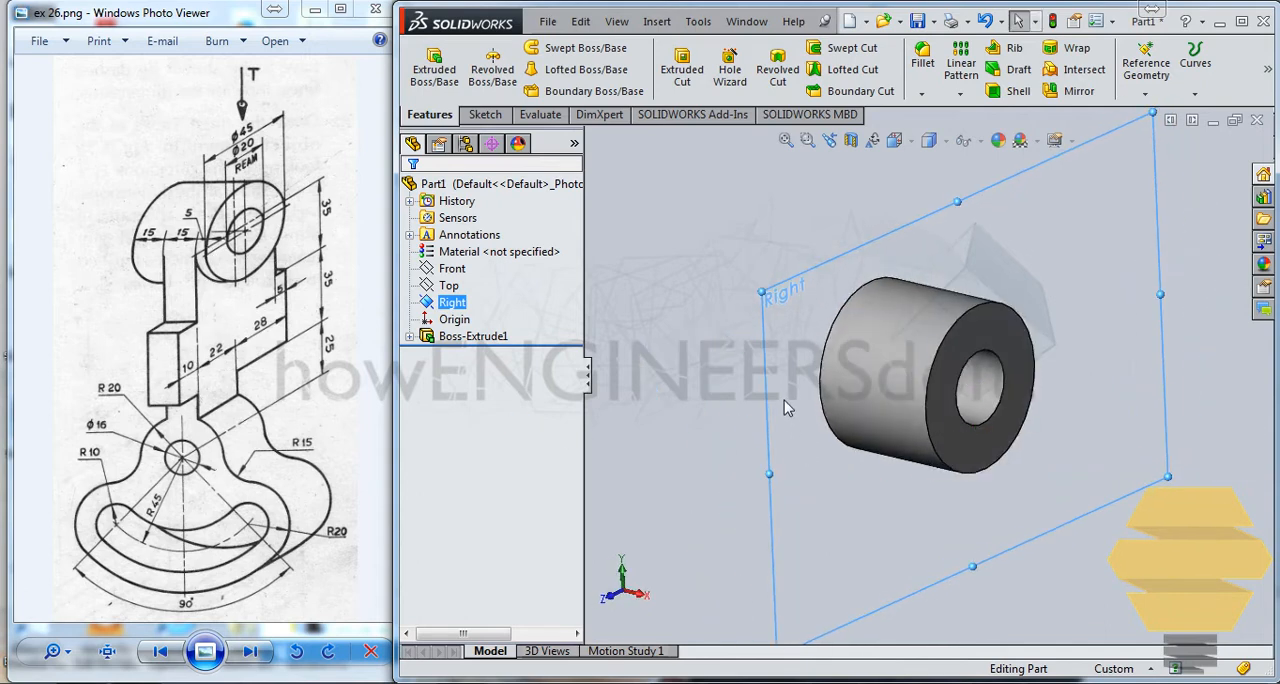
click(812, 266)
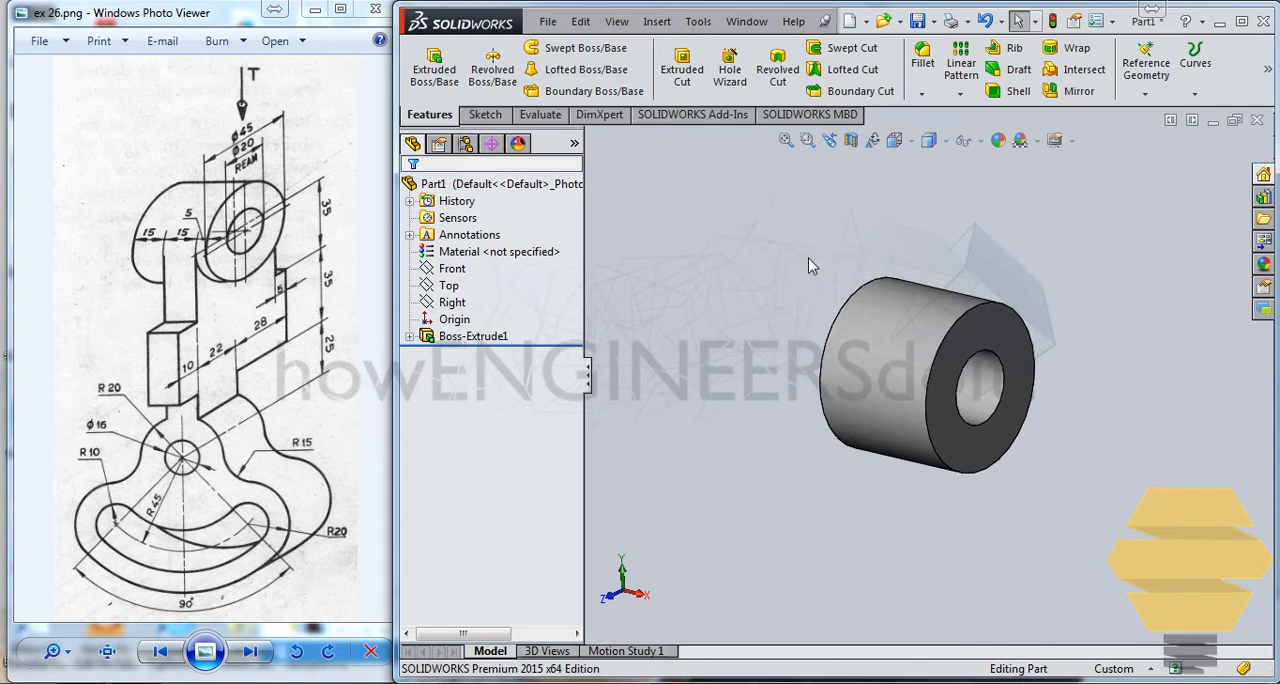
Step: In a new sketch on the Right plane, draw a vertical line beside the cylinder, ending at about X -23.8, Y -44 mm
click(485, 114)
click(425, 62)
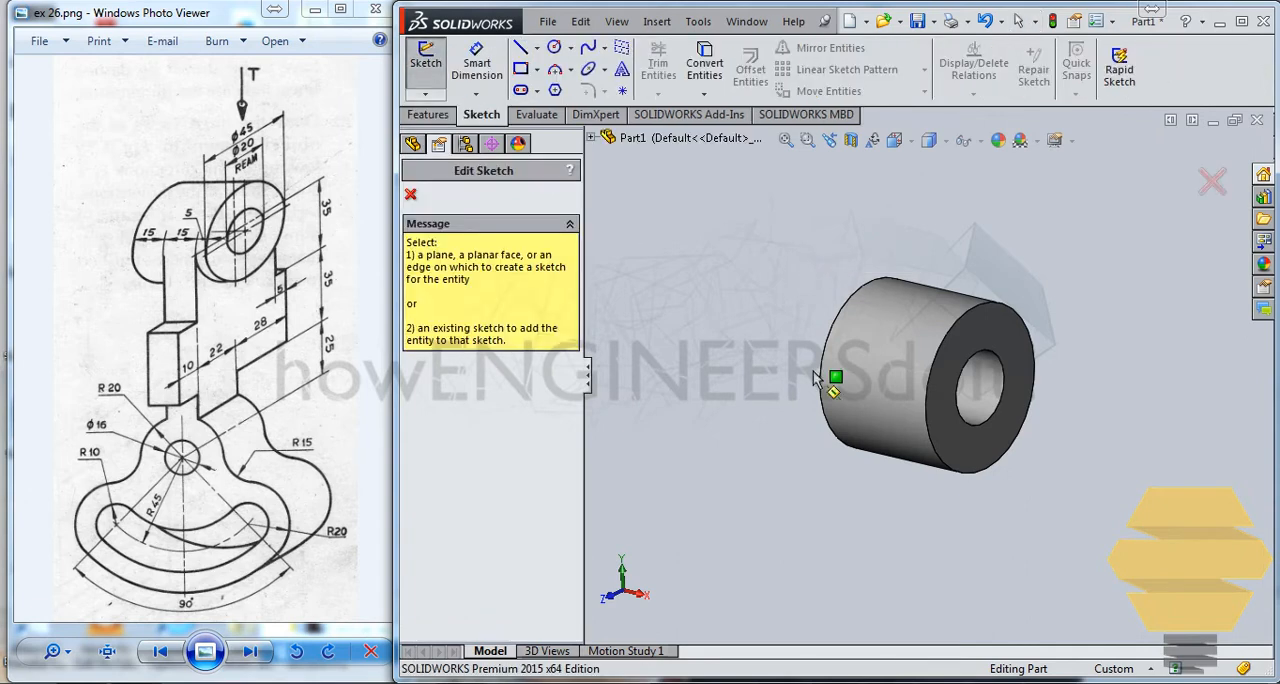
click(414, 144)
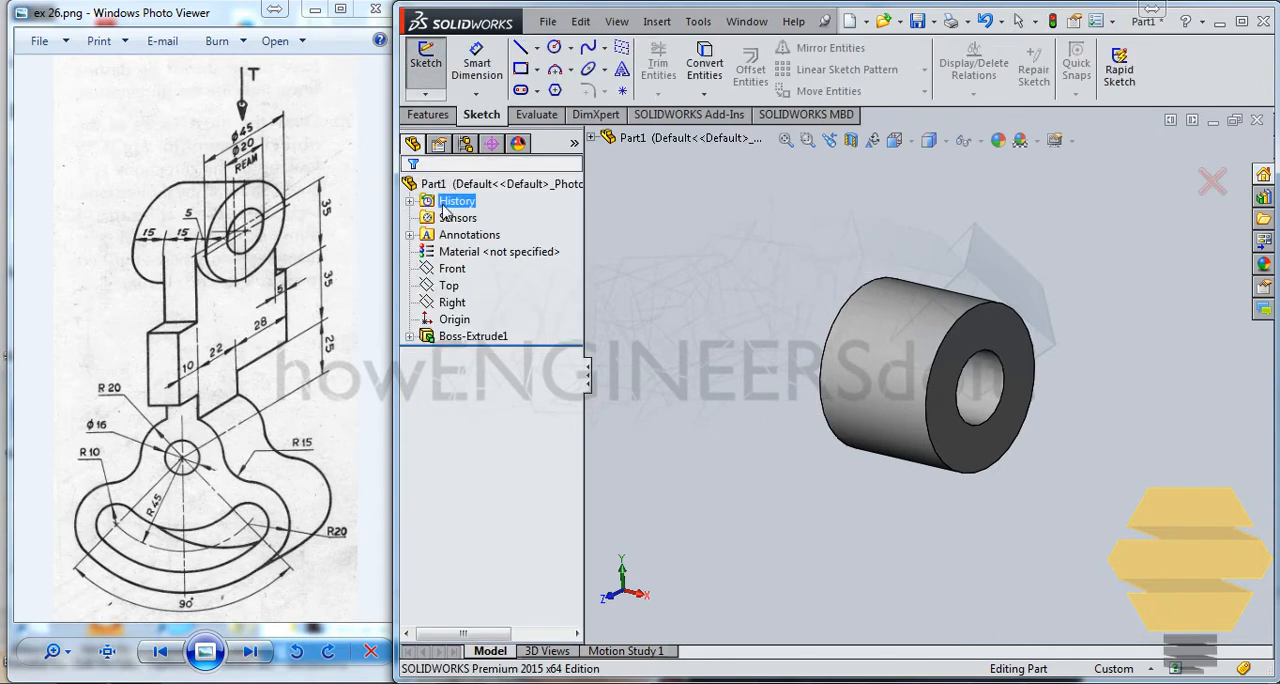
click(451, 303)
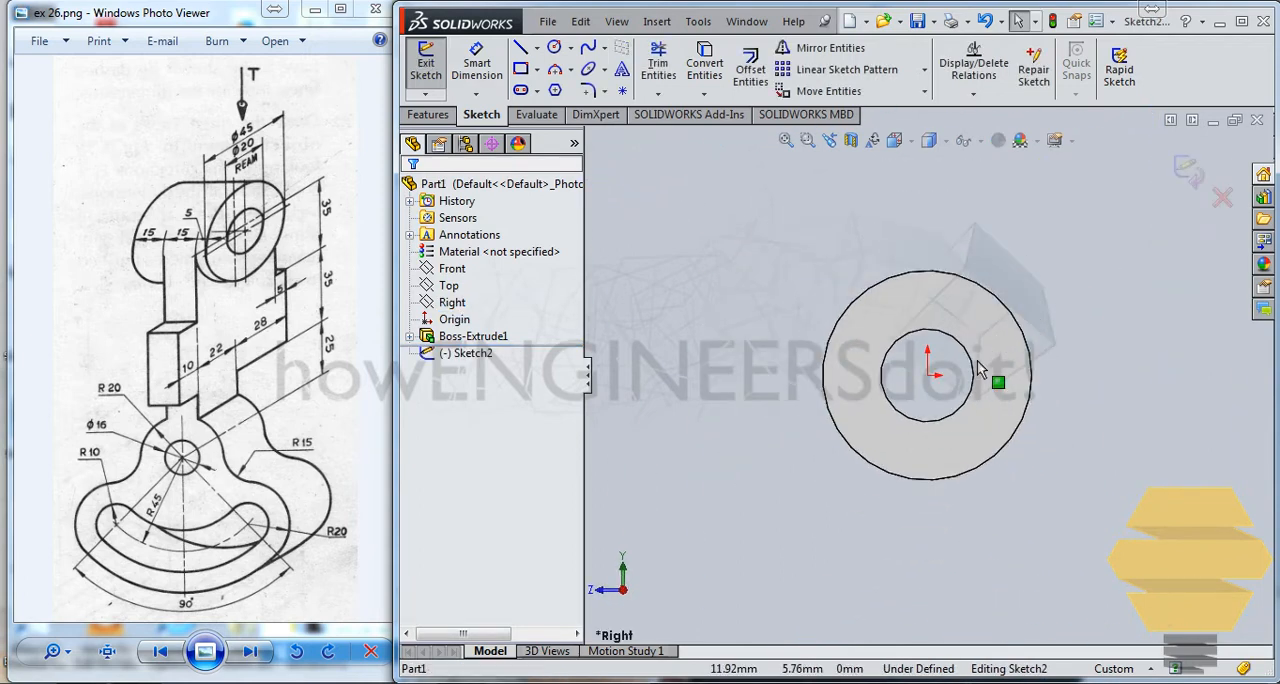
ctrl+middle_drag(984, 352, 988, 263)
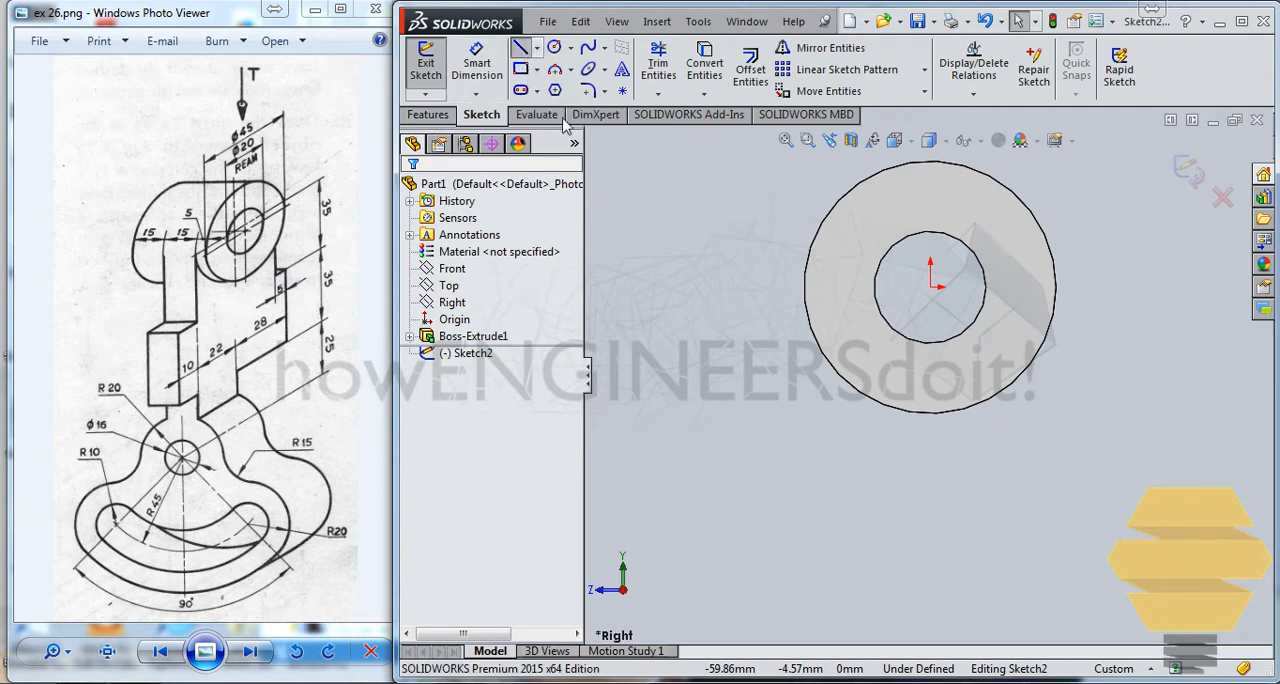
click(521, 50)
click(797, 240)
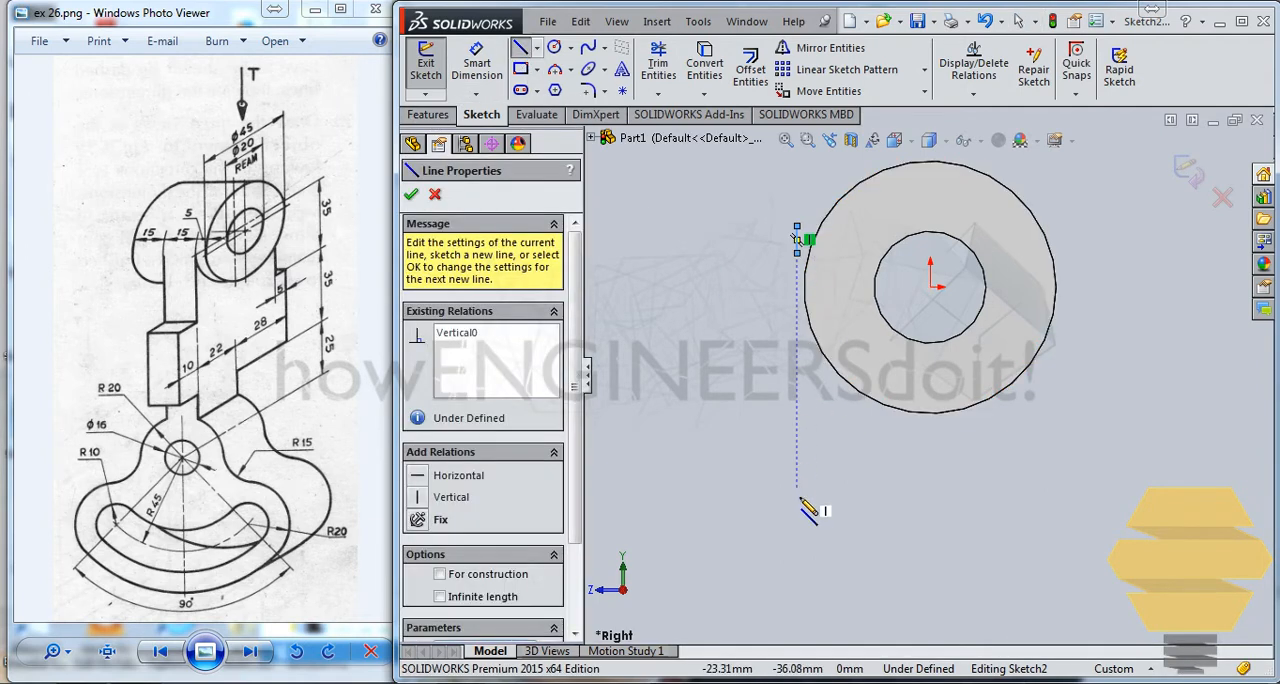
key(Escape)
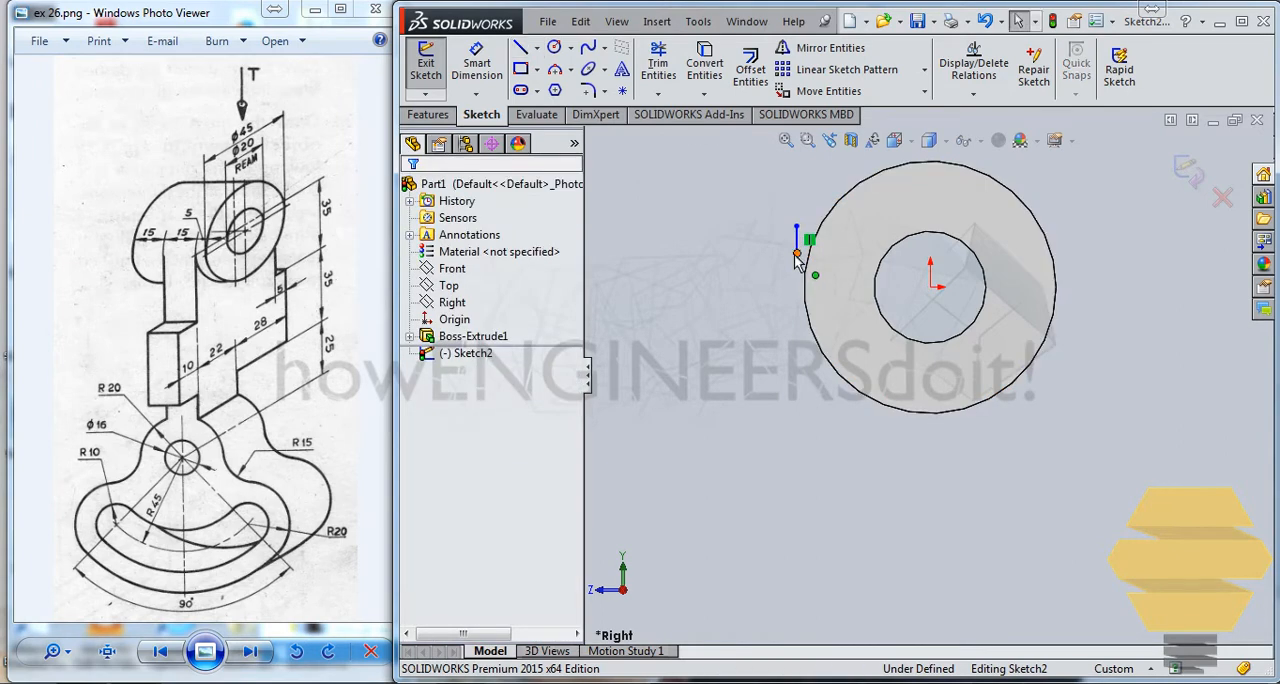
drag(797, 255, 797, 534)
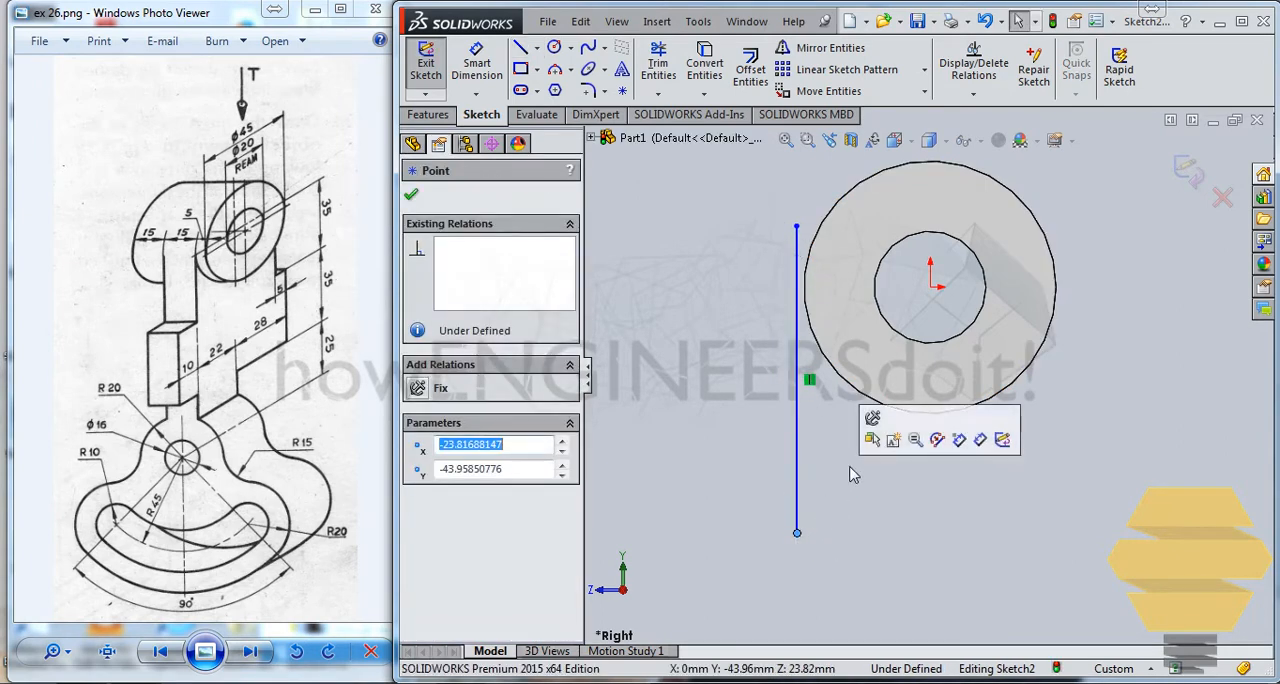
Step: From the vertical line's lower end, draw three connected lines forming a rectangular step about 14 mm outward, returning in line with it
click(851, 471)
click(520, 48)
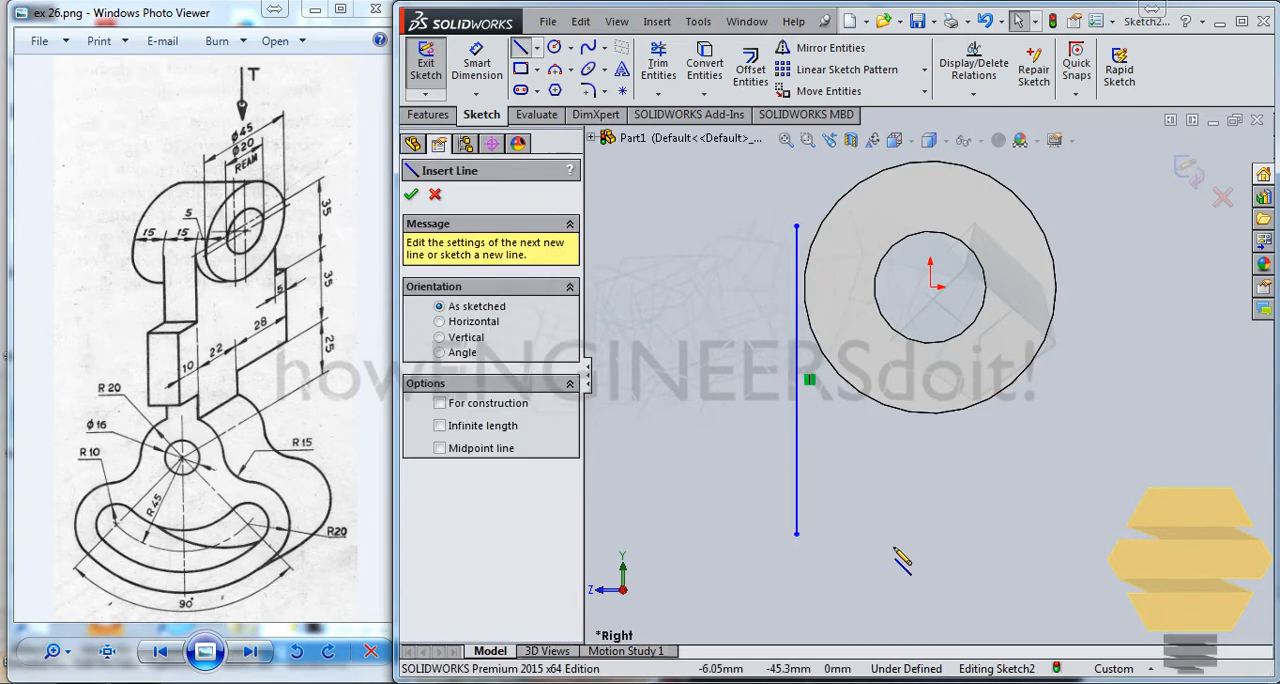
click(797, 534)
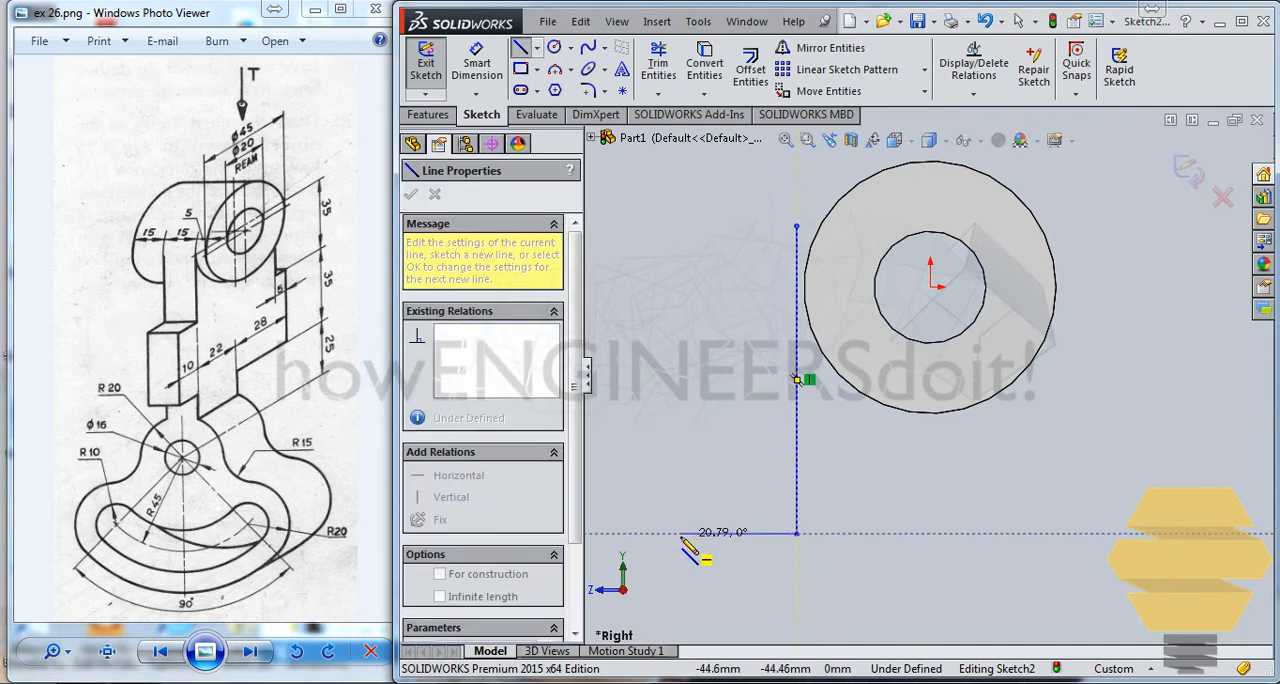
click(716, 533)
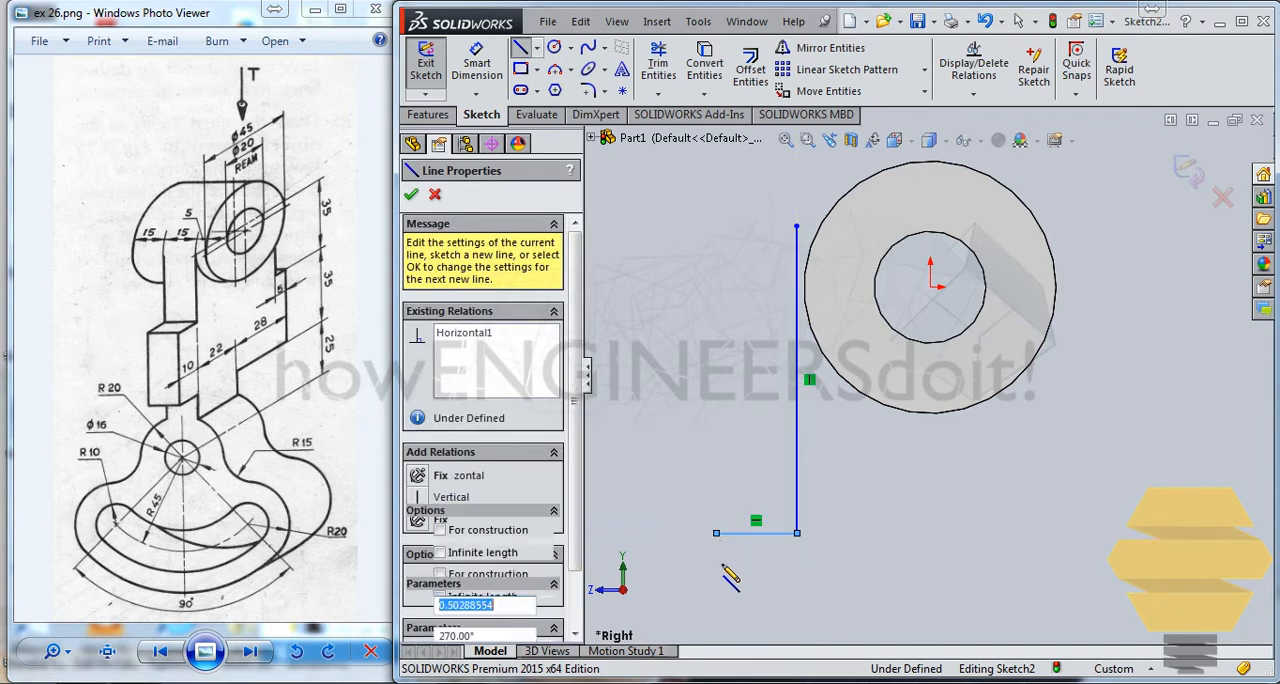
click(797, 620)
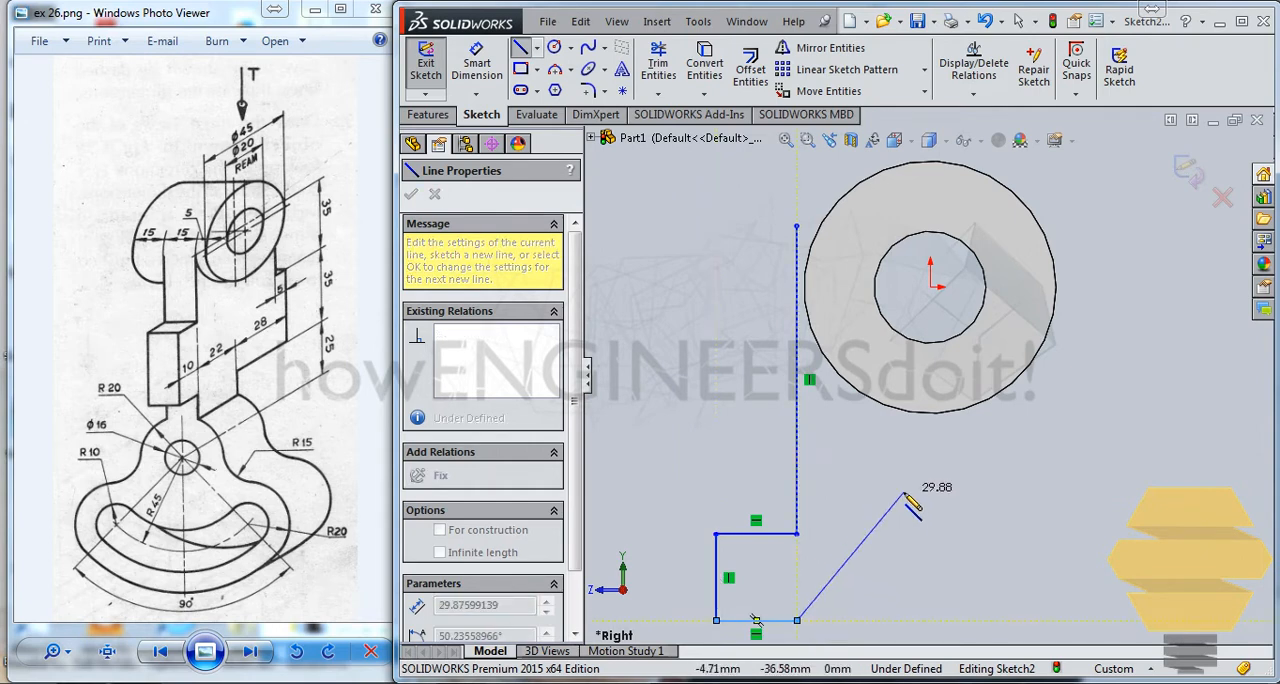
scroll(906, 492, up, 2)
scroll(880, 514, down, 2)
scroll(851, 539, up, 1)
scroll(851, 539, down, 1)
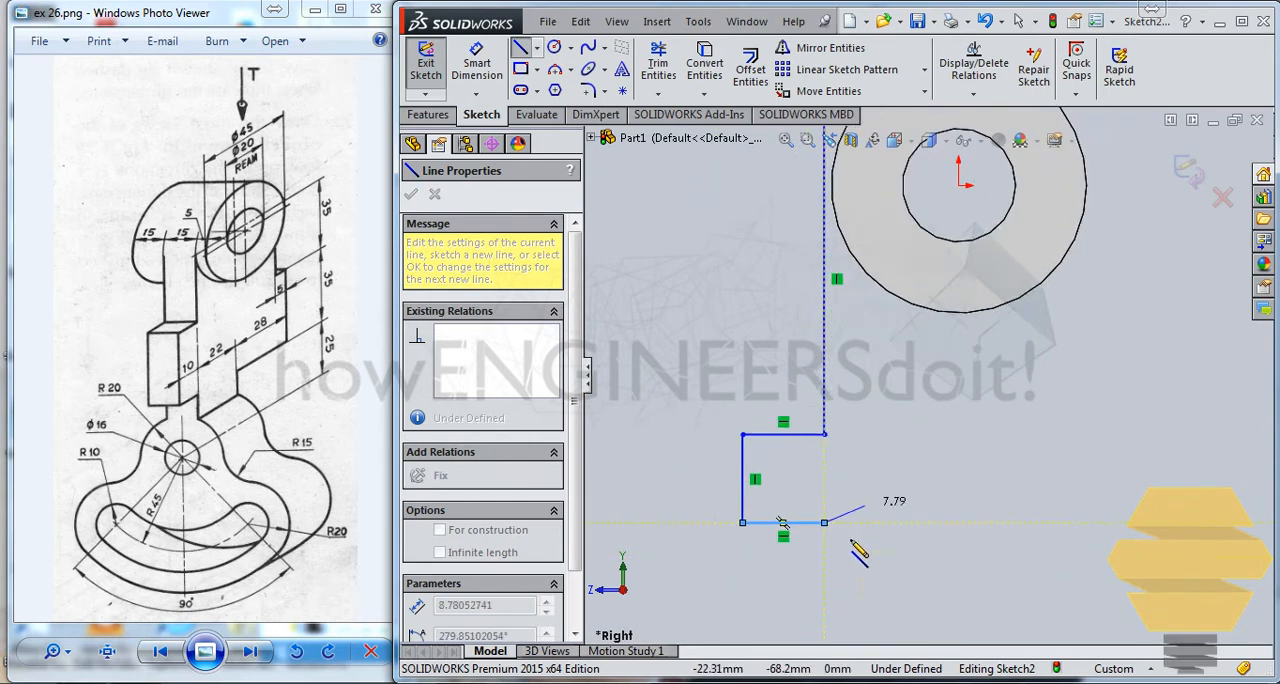
scroll(851, 541, up, 2)
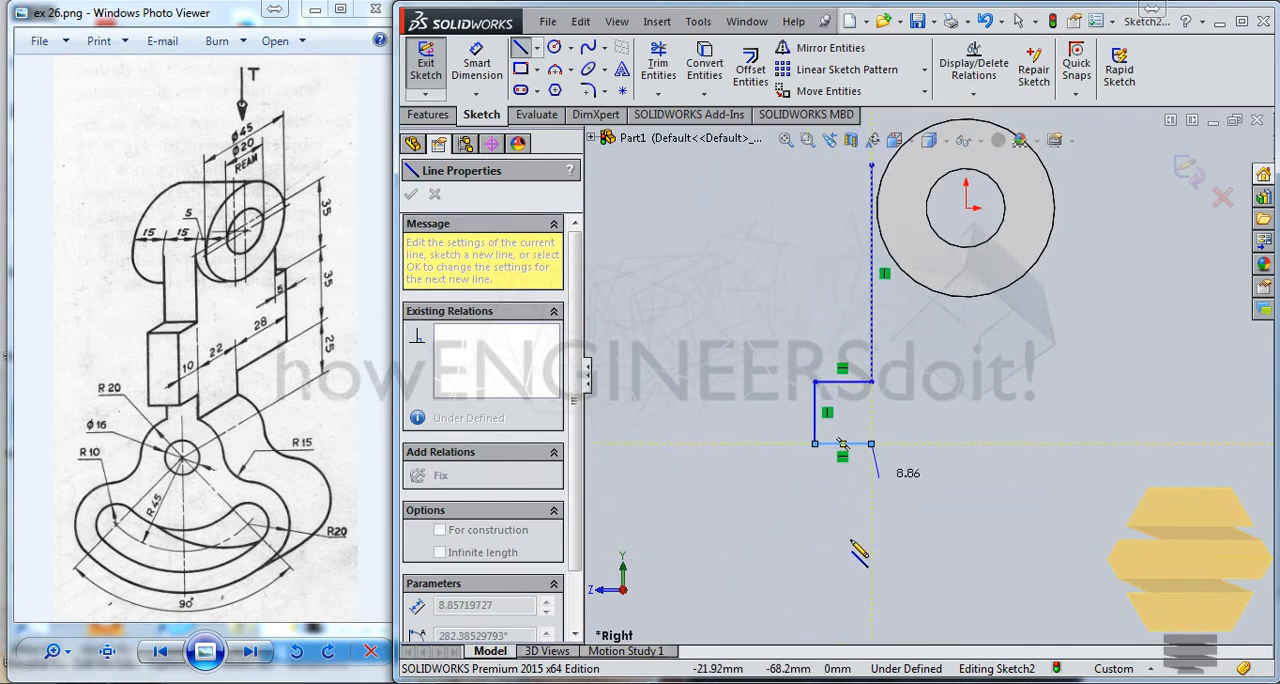
Step: Continue the outline down, across beneath the cylinder, out through a side step about 31 mm high, and up level with the first line's upper end
click(872, 476)
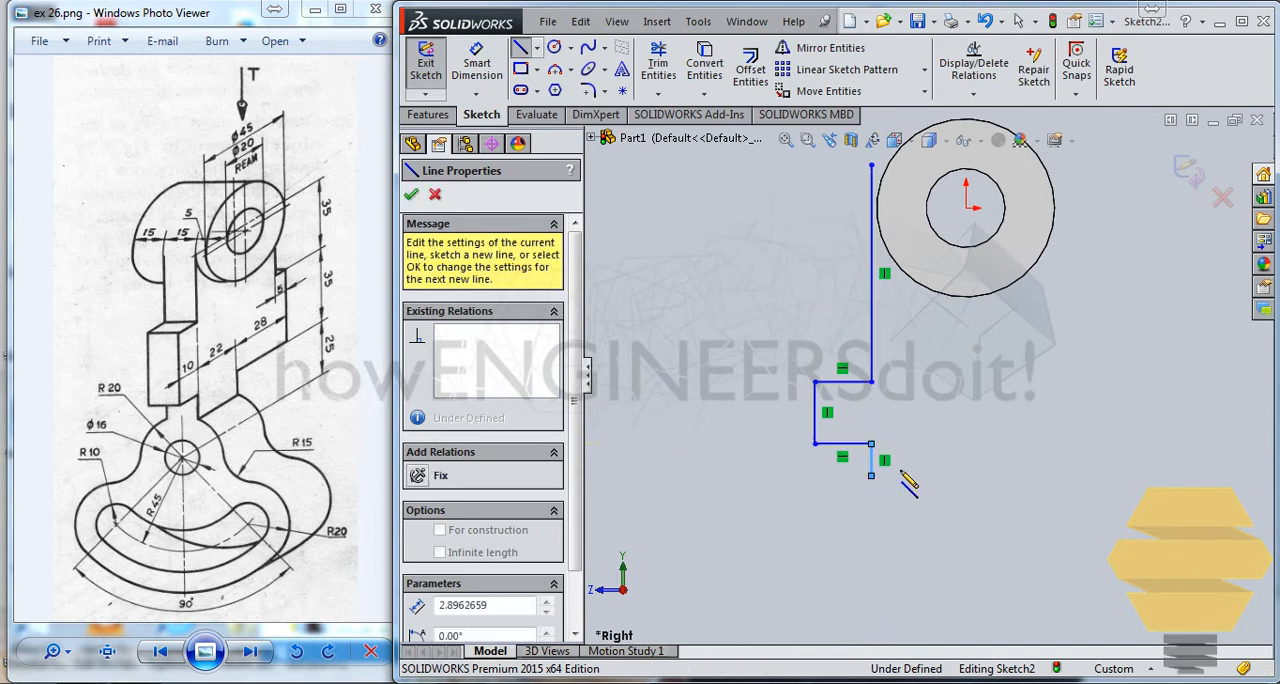
click(1073, 476)
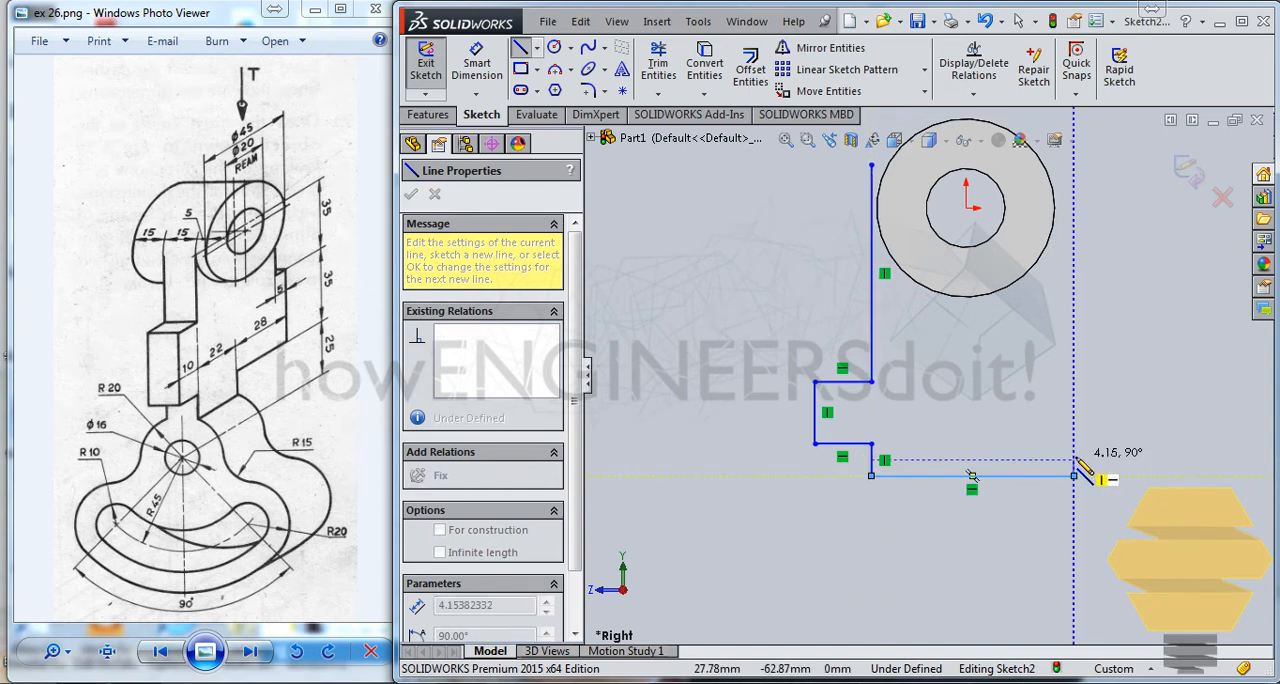
click(1074, 443)
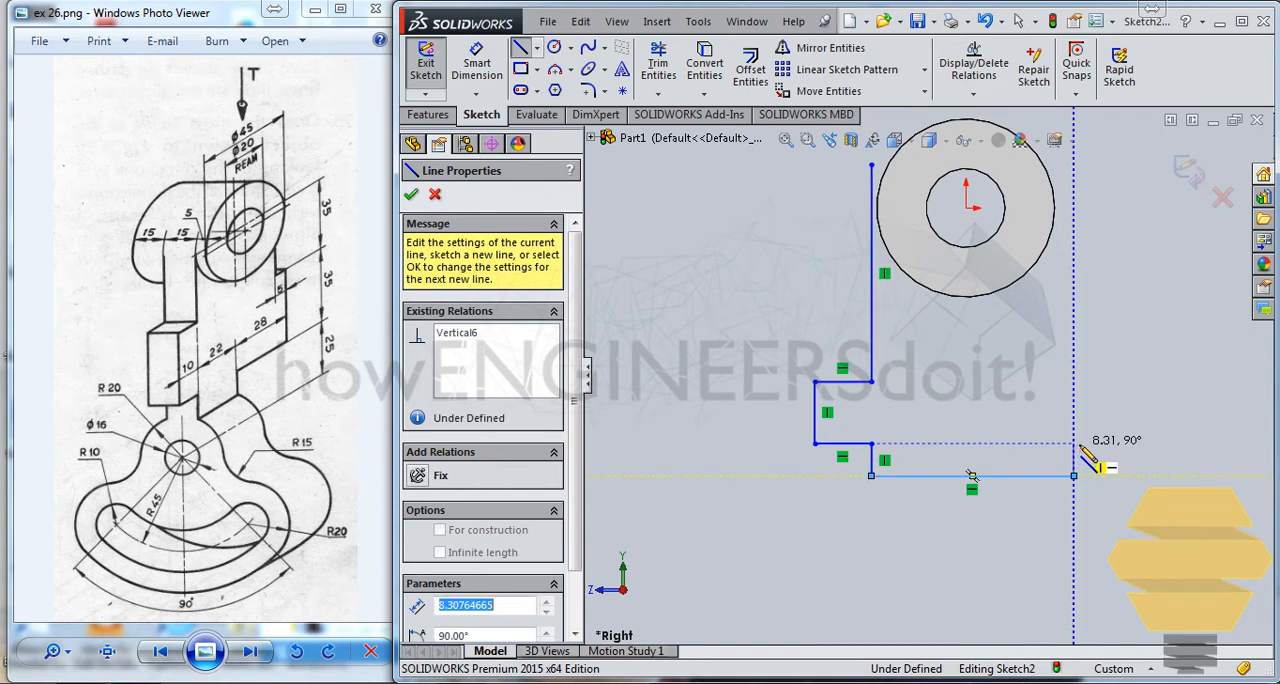
click(1157, 443)
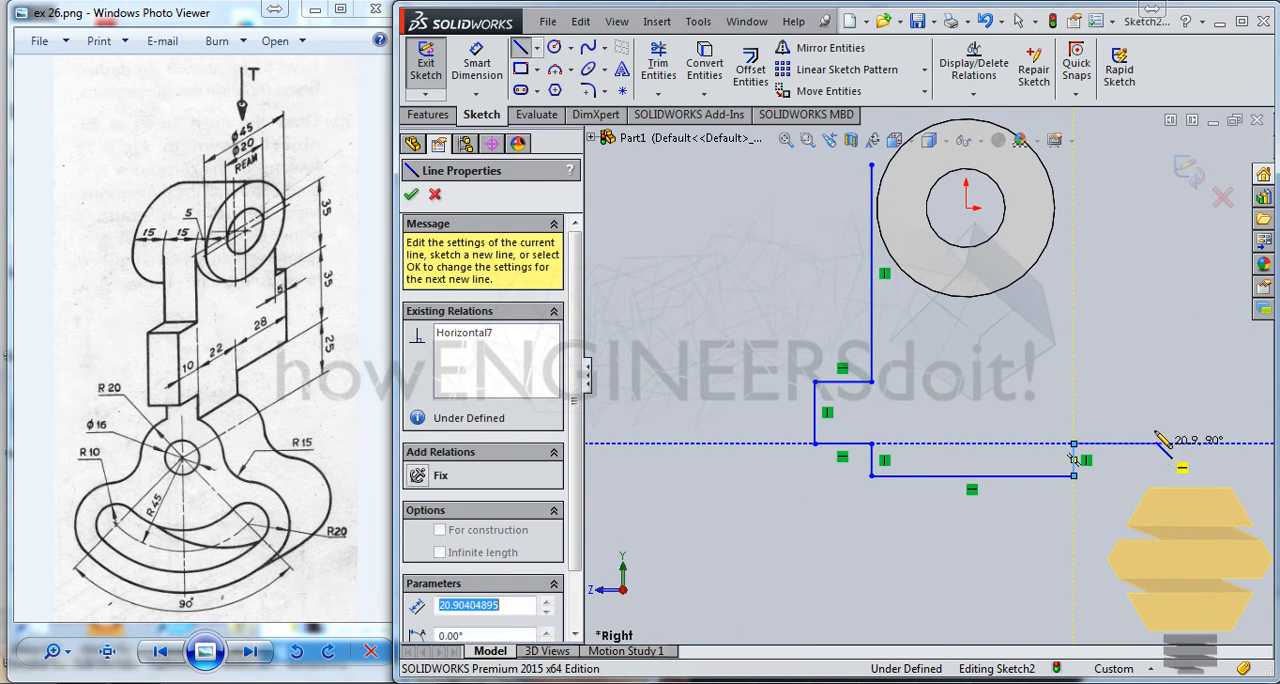
click(1156, 321)
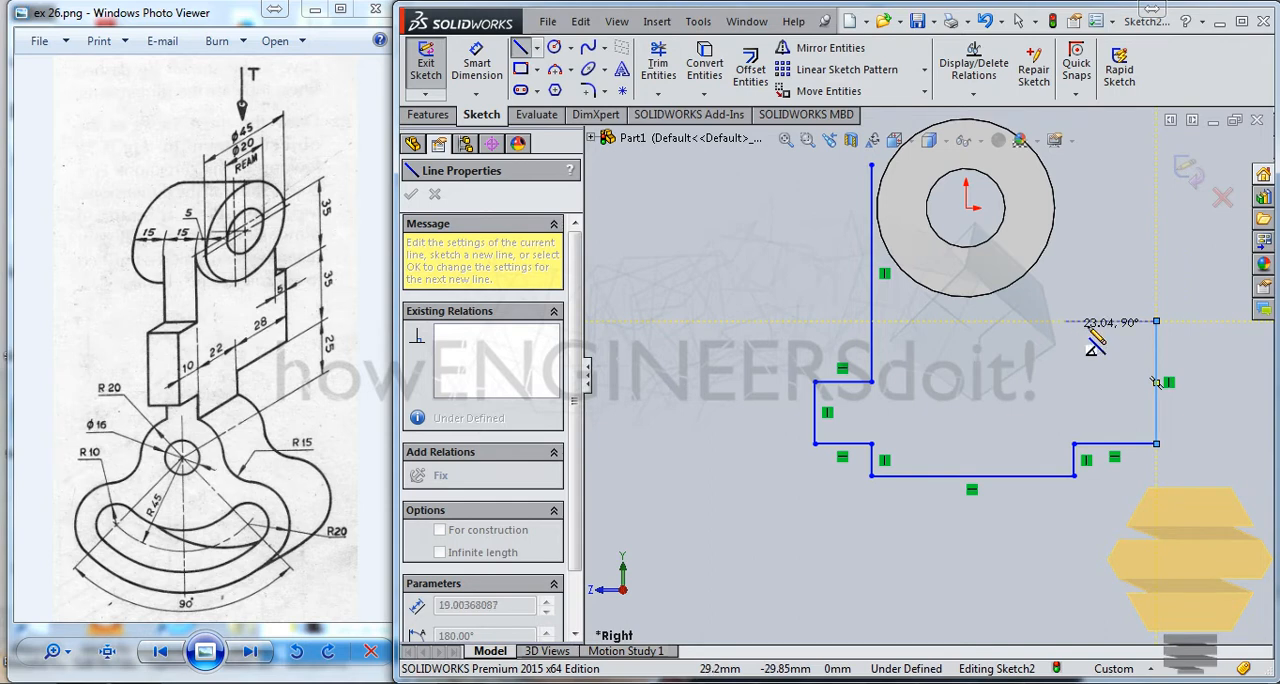
click(1115, 321)
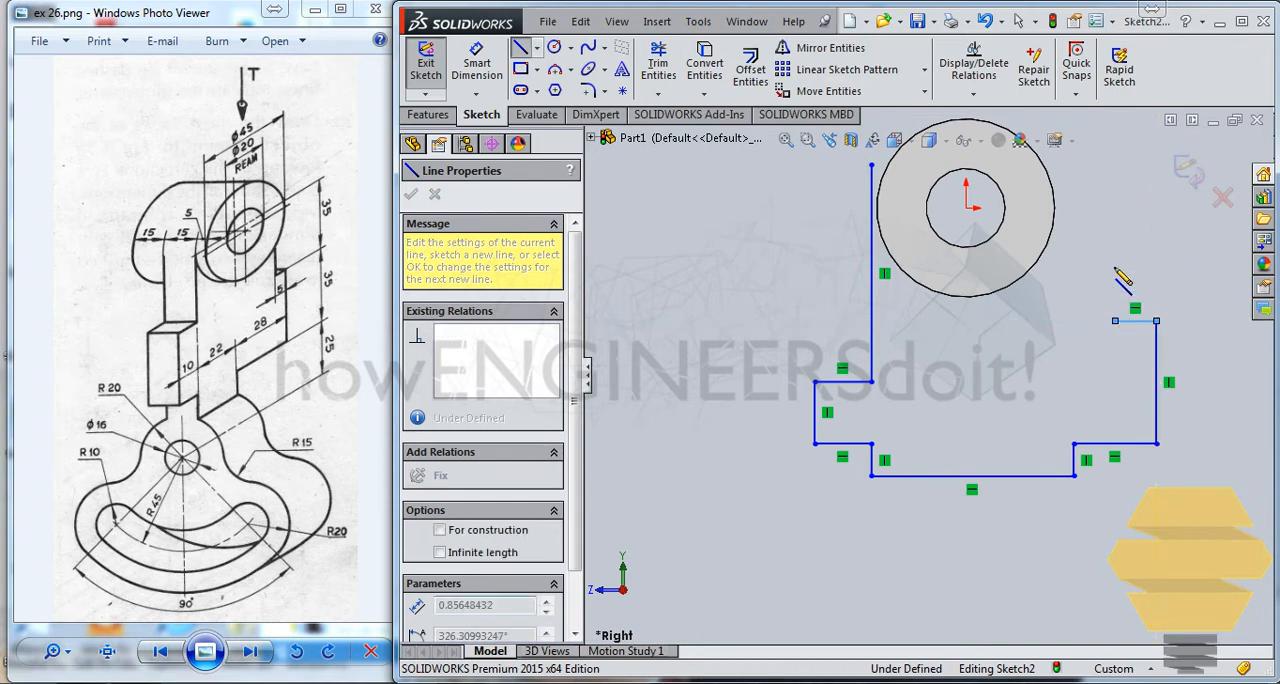
click(1115, 165)
key(Escape)
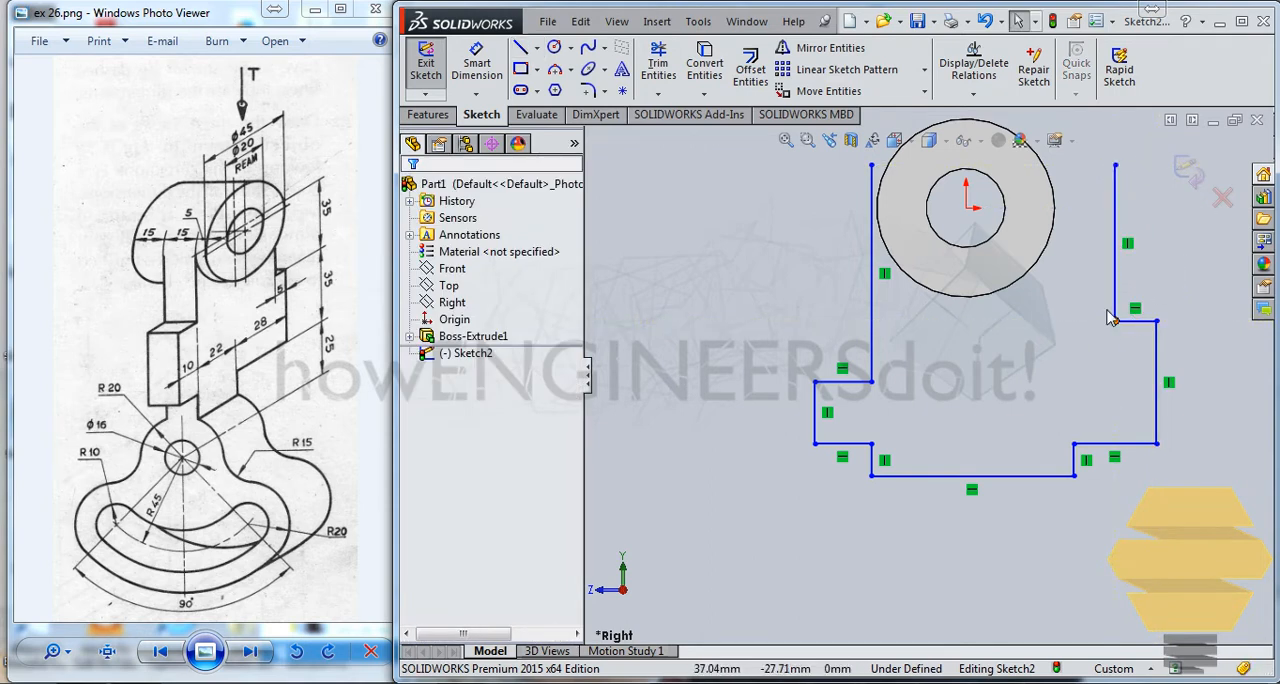
Step: Make the left long vertical line tangent to the cylinder's outer circular edge
click(876, 196)
ctrl+click(878, 215)
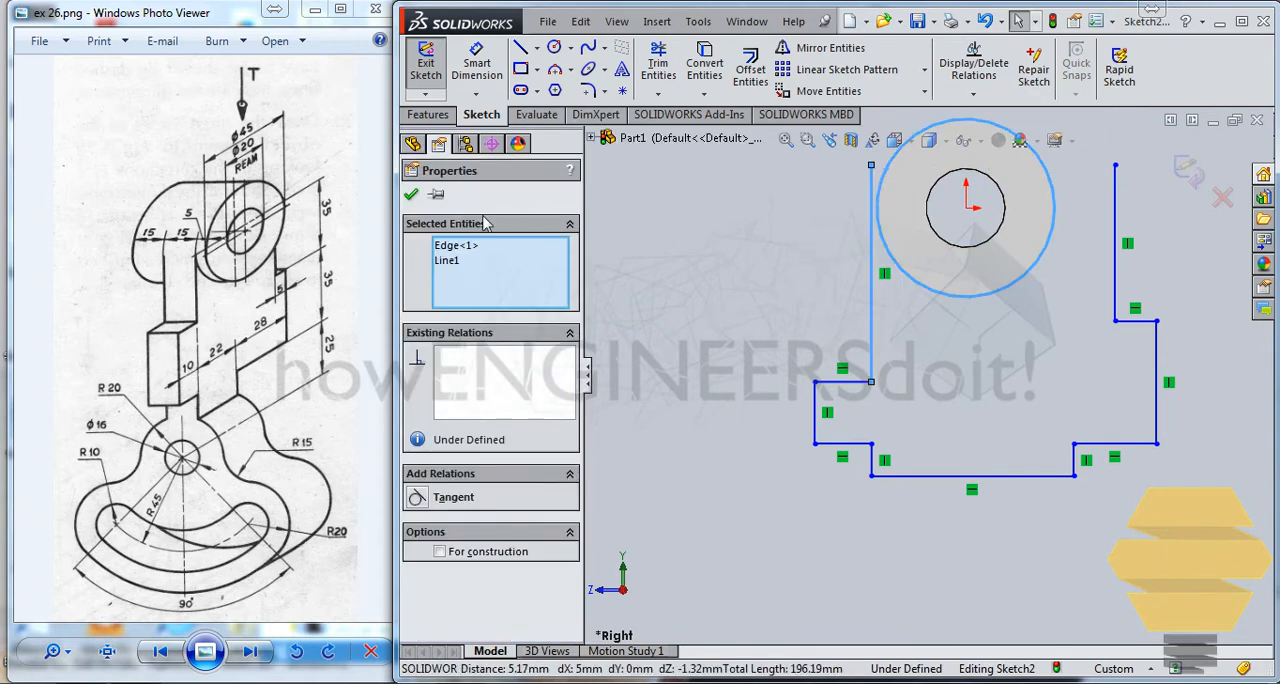
click(417, 498)
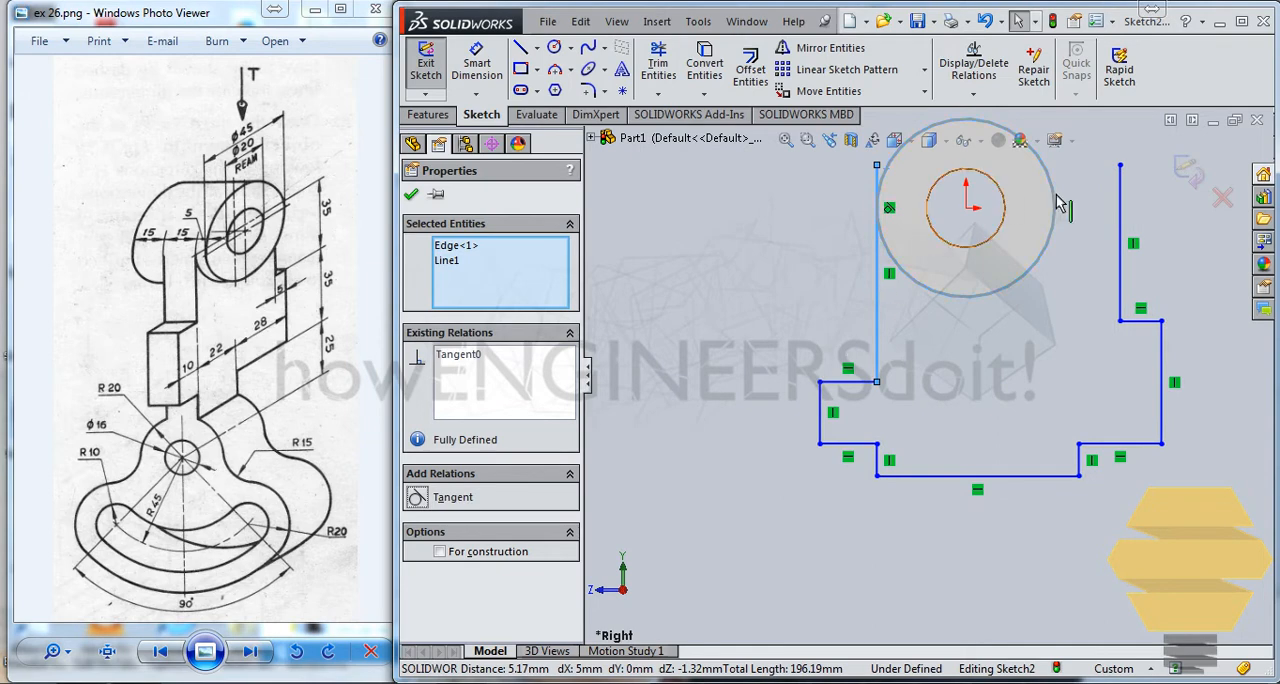
key(Escape)
Step: Bring the right upper vertical line beside the cylinder and make it tangent to the outer circular edge
mouse_move(1122, 200)
mouse_down()
mouse_move(1077, 200)
mouse_move(1055, 232)
mouse_up()
click(1052, 232)
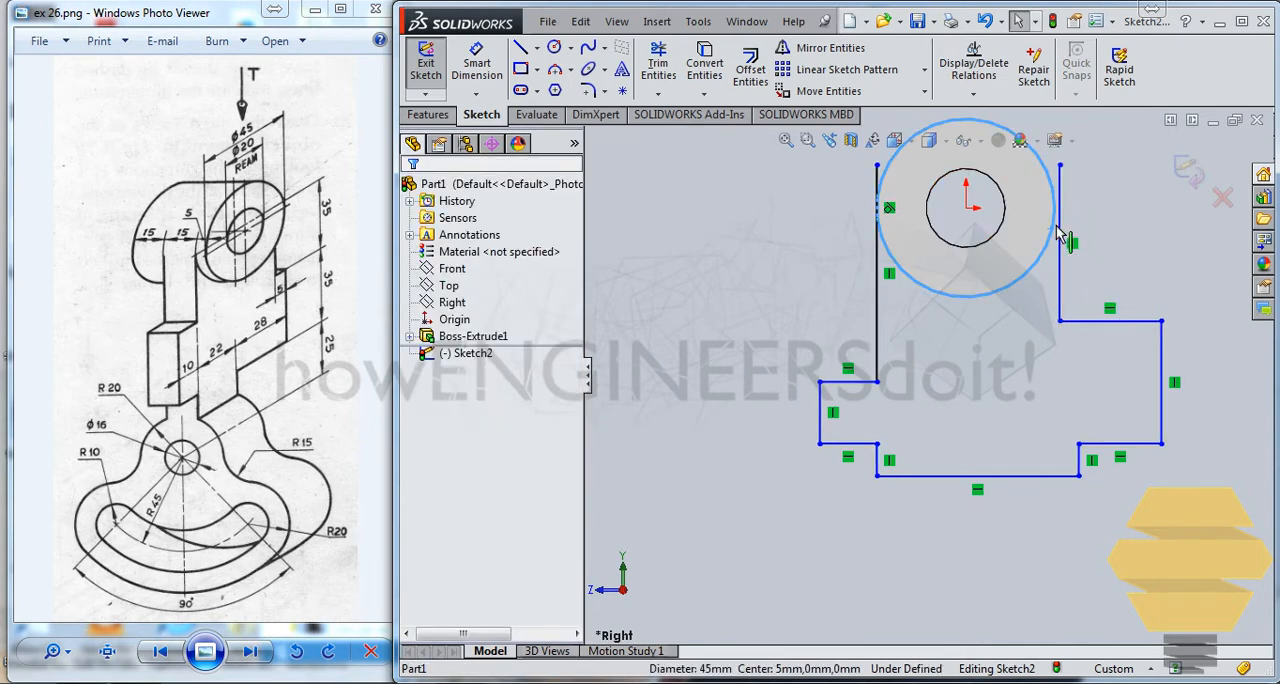
ctrl+click(1061, 216)
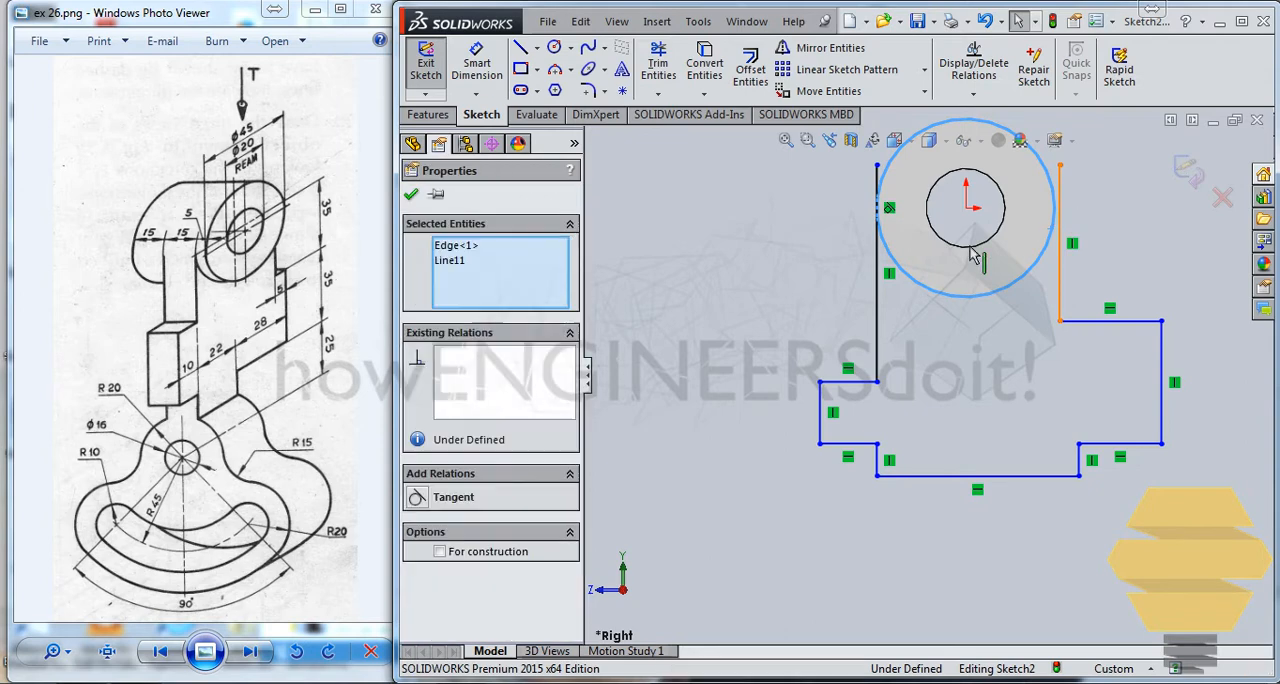
click(417, 498)
click(1020, 340)
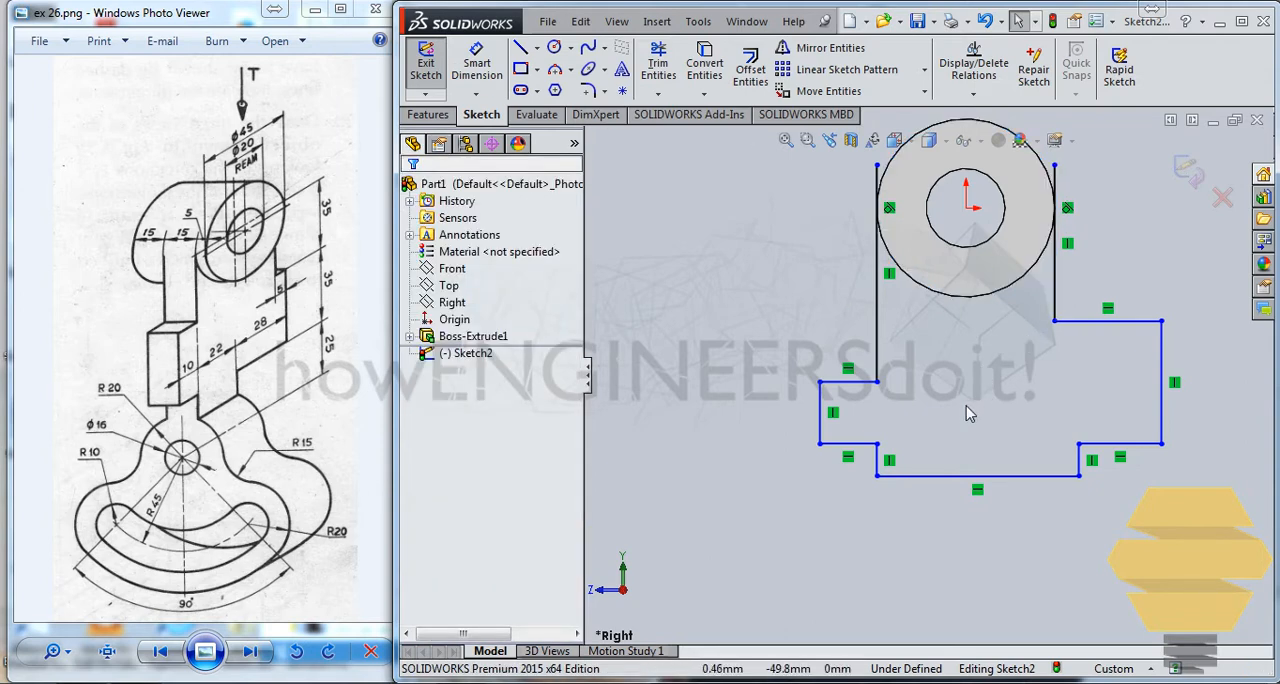
Step: Shift the short lower-right vertical line inward, and dimension the short ledge below the right tangent line to 5 mm
drag(1080, 465, 1037, 462)
click(1122, 528)
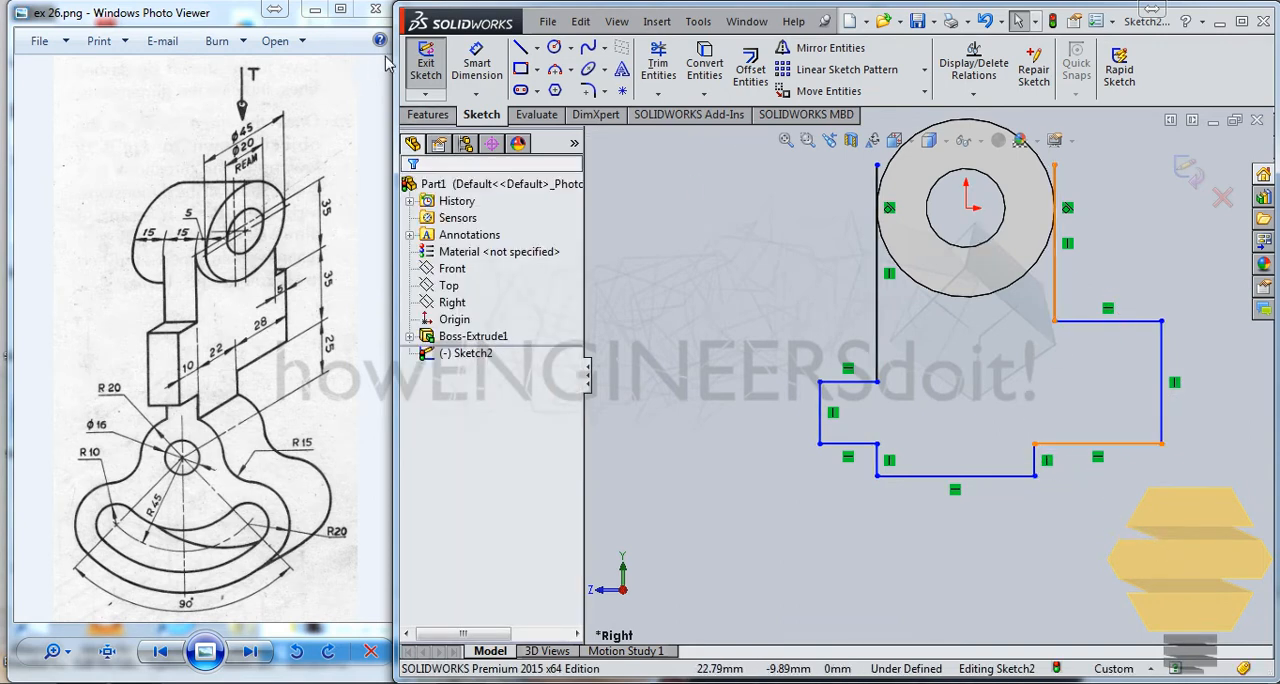
click(476, 65)
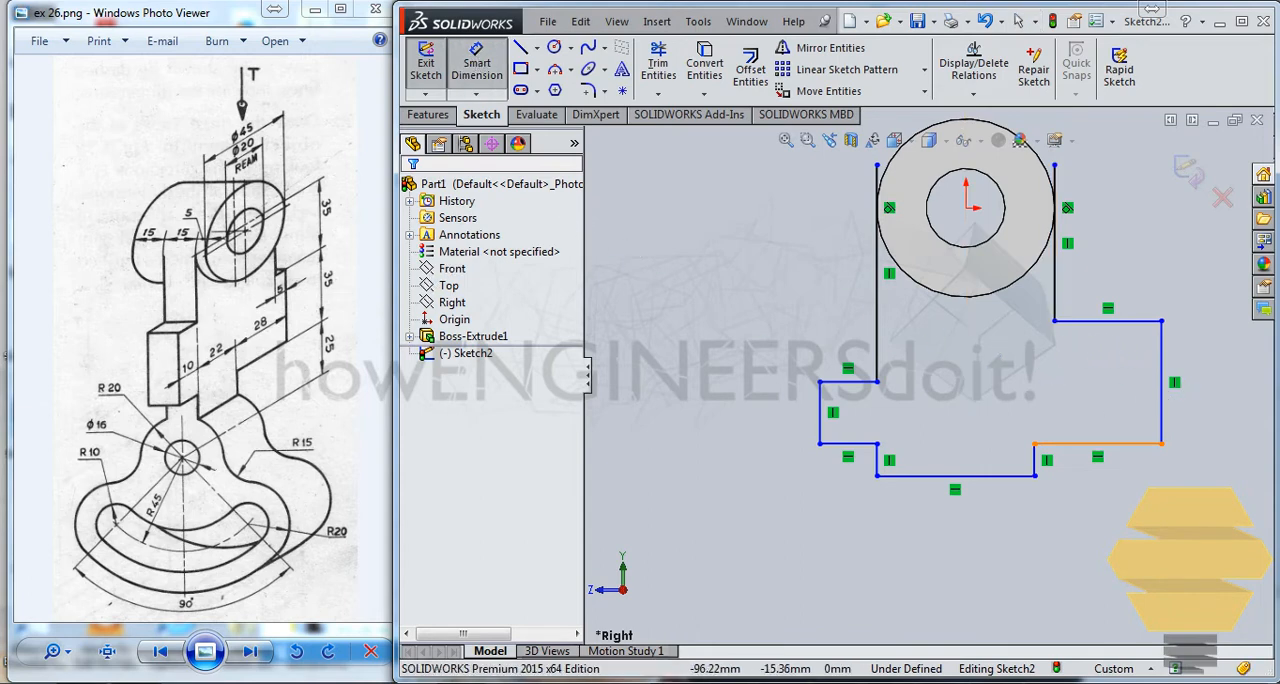
click(1108, 321)
click(1130, 270)
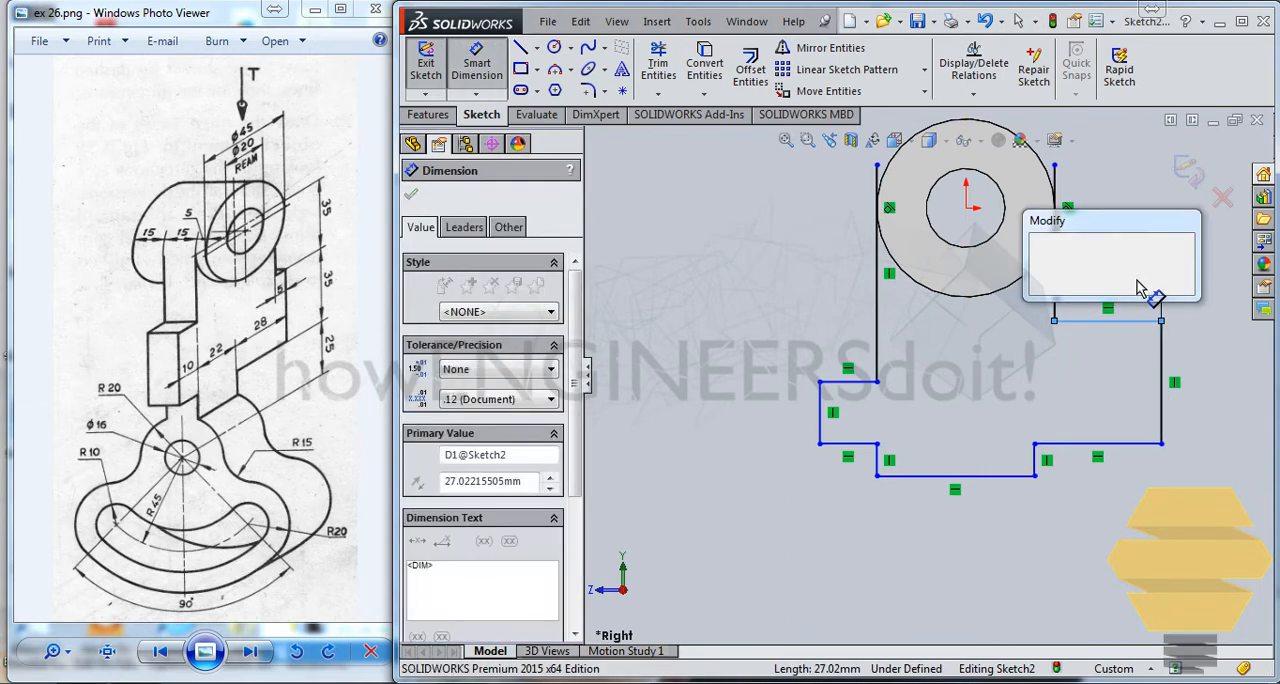
text(5)
key(Return)
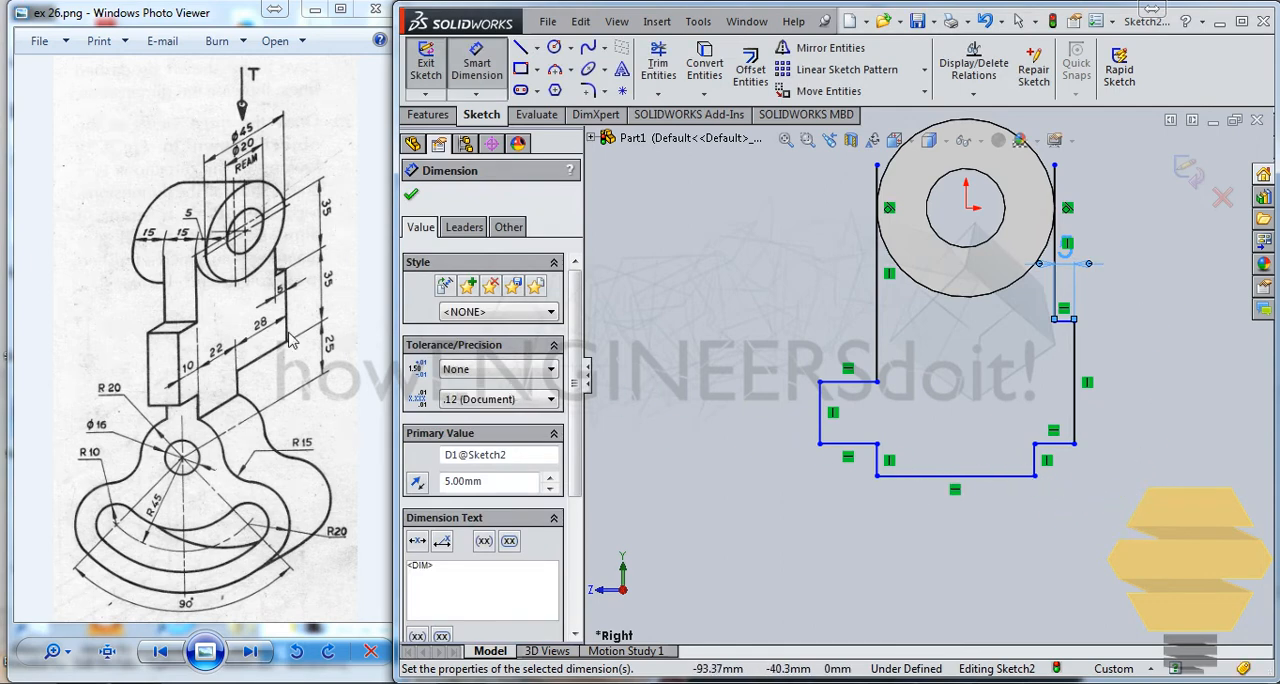
Step: Dimension the horizontal edge of the lower-right step to 28 mm and the lowest horizontal edge to 22 mm
click(1055, 447)
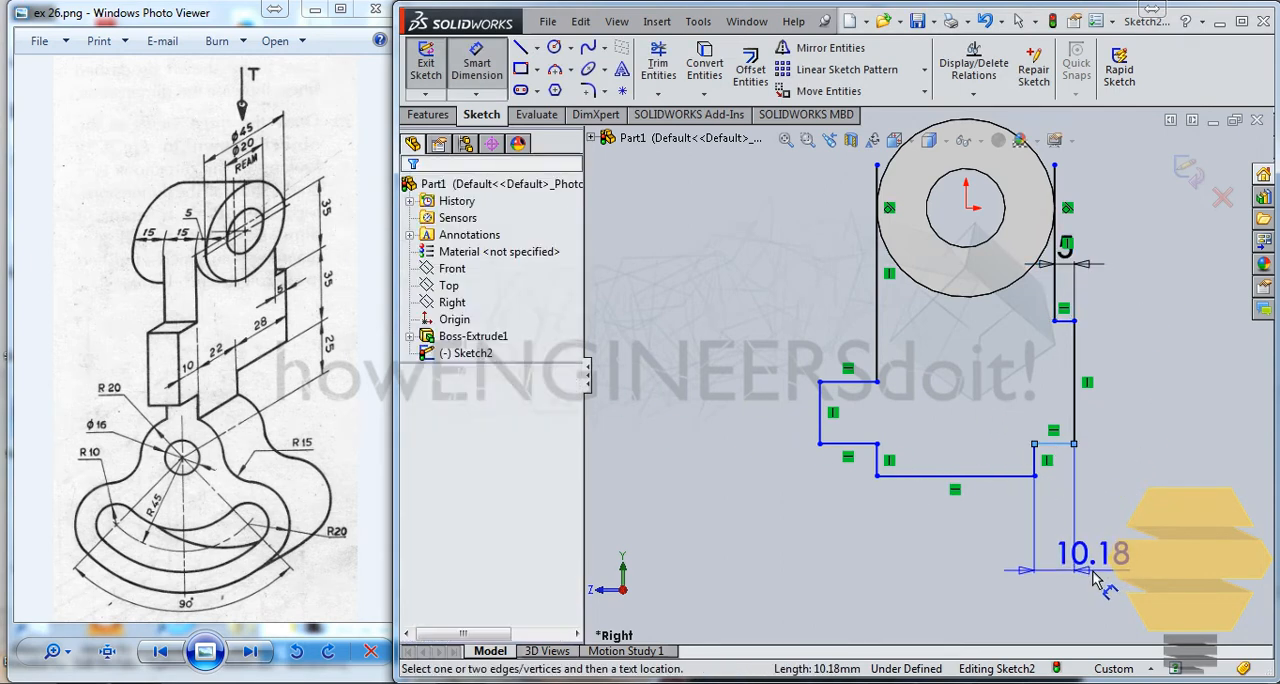
click(1060, 560)
text(28)
key(Return)
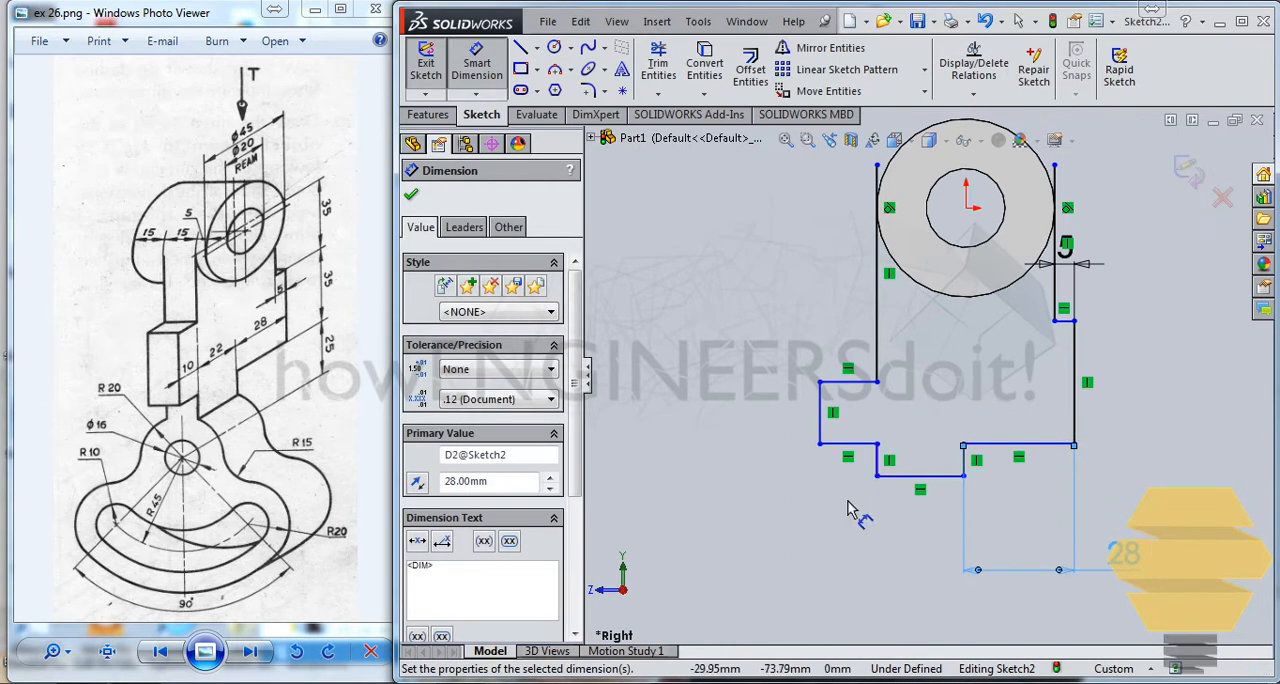
click(920, 476)
click(920, 590)
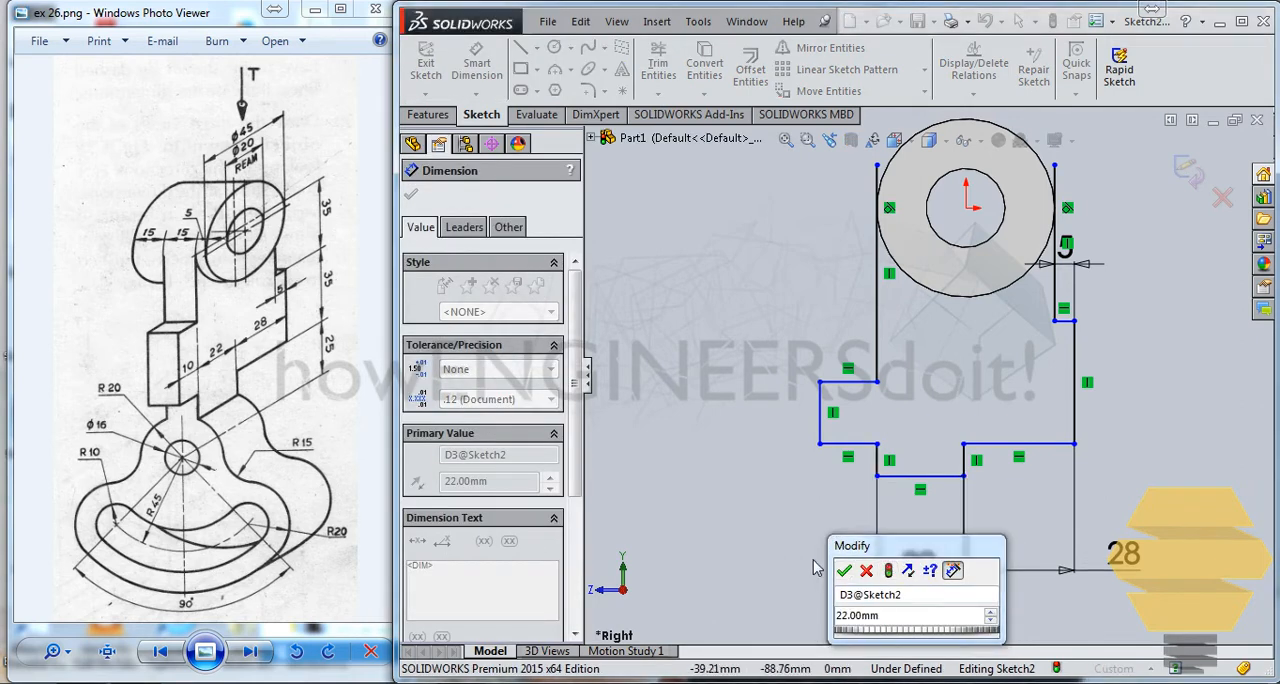
click(845, 571)
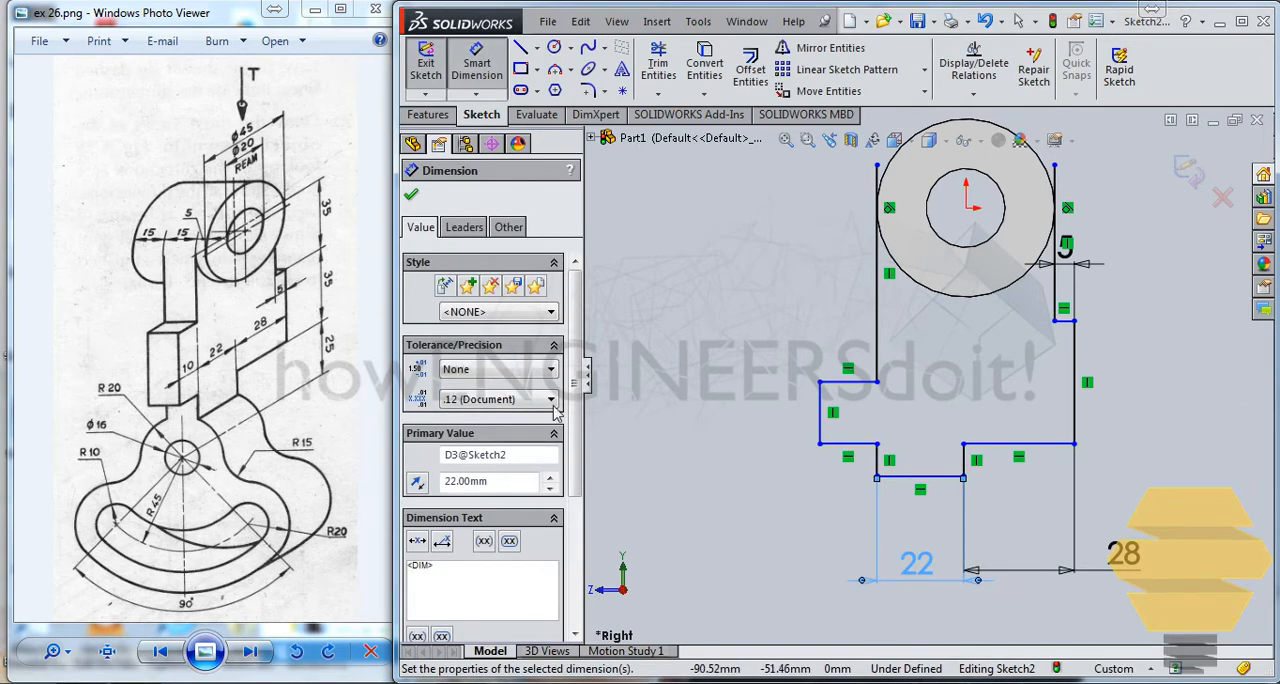
Step: Dimension the width of the rectangular step projecting from the profile's left side to 10 mm
click(848, 443)
click(843, 313)
text(0)
key(Return)
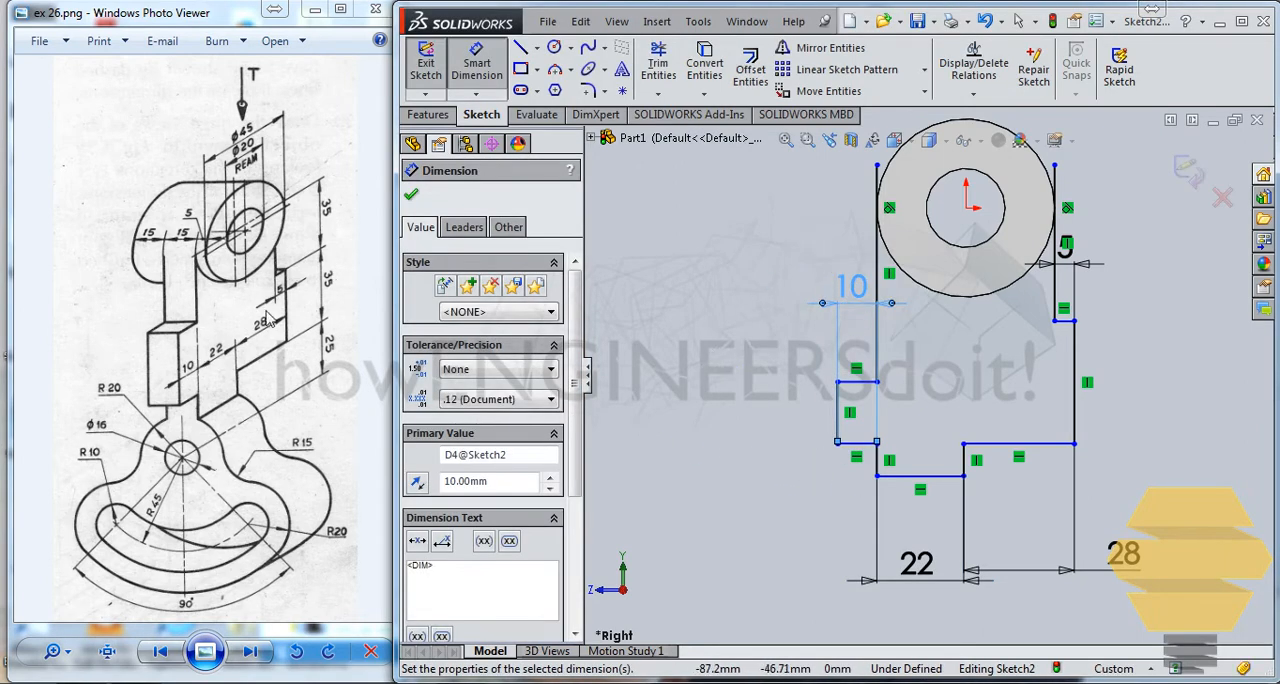
Step: Dimension the outer right vertical edge of the profile to a height of 35 mm
click(1074, 375)
click(1137, 370)
text(35)
key(Return)
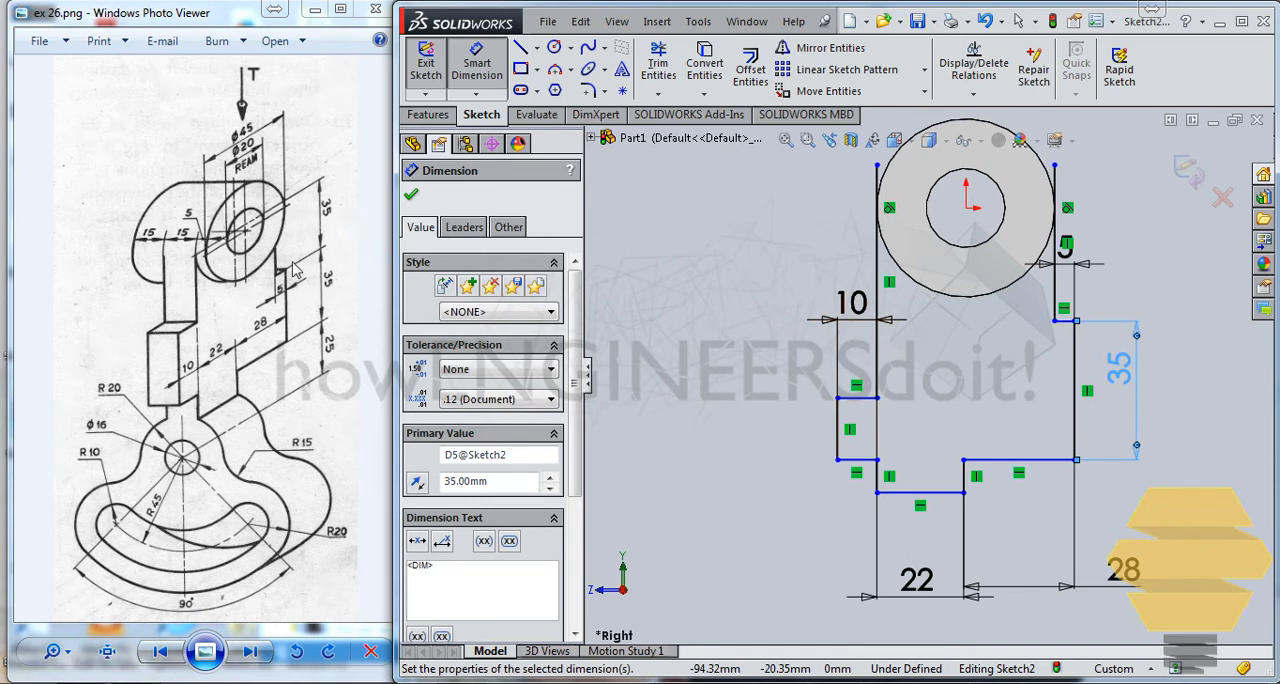
Step: Set the vertical distance from the origin to the short right ledge to 35 mm and finish dimensioning
click(1066, 320)
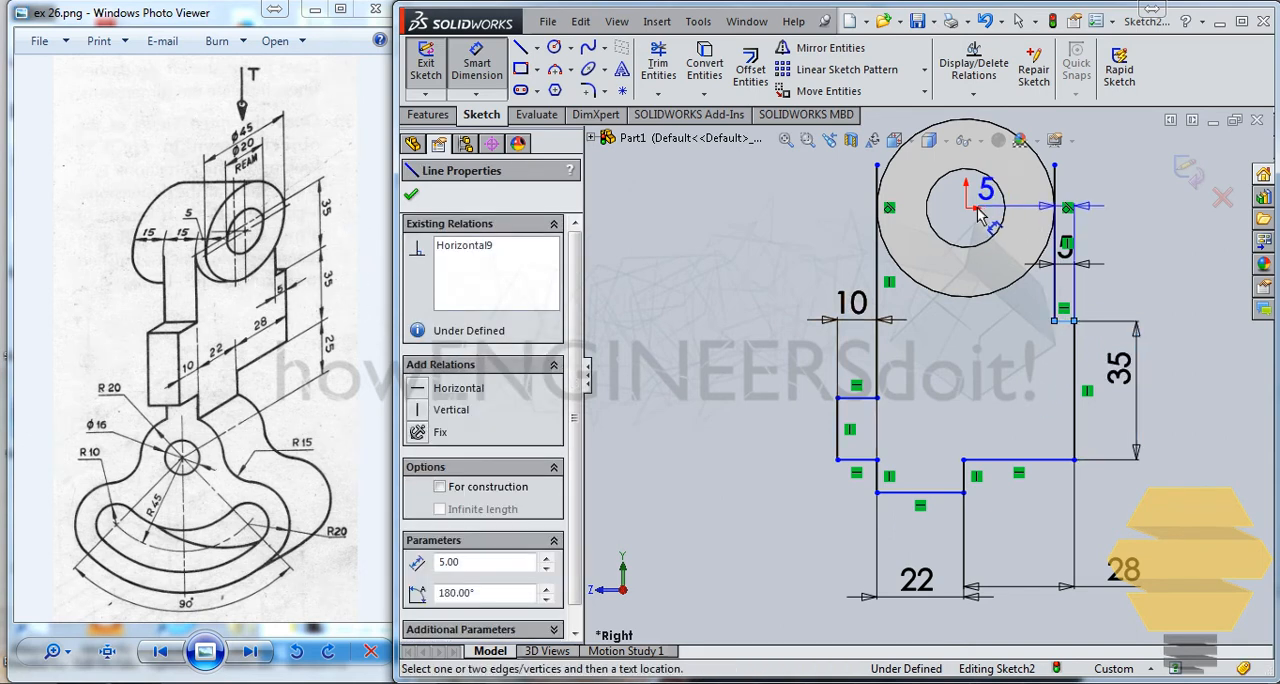
click(967, 208)
click(1171, 246)
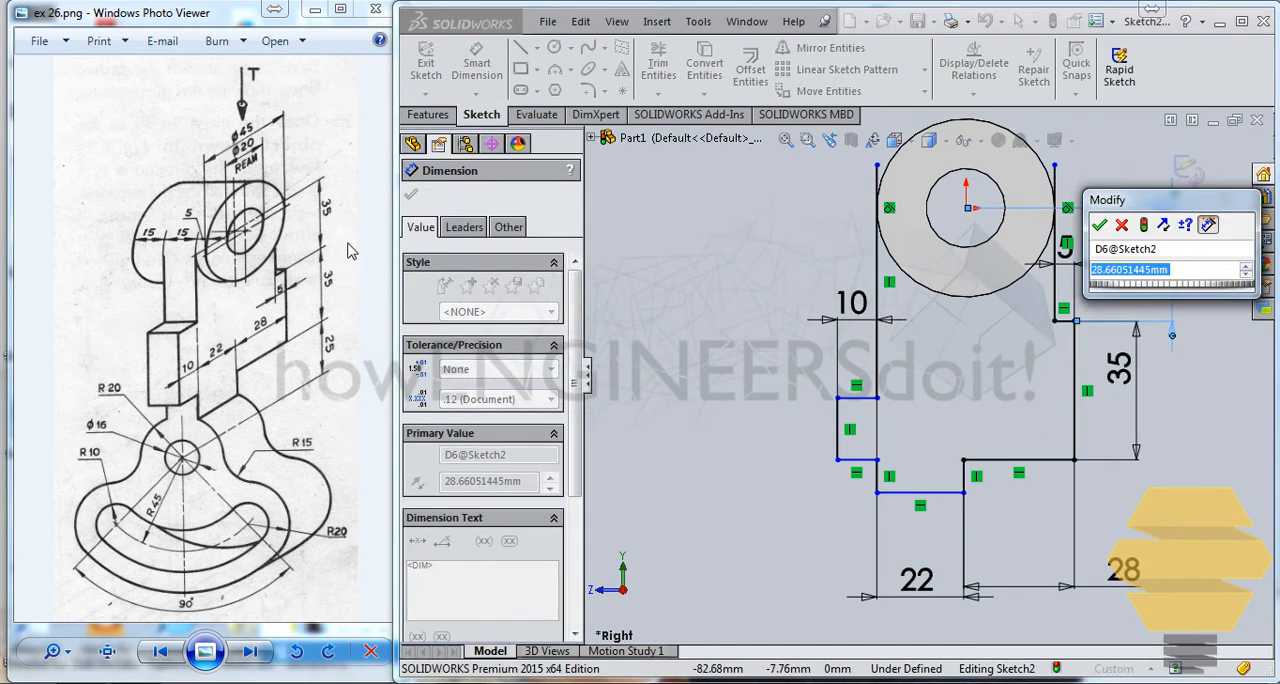
text(35)
key(Return)
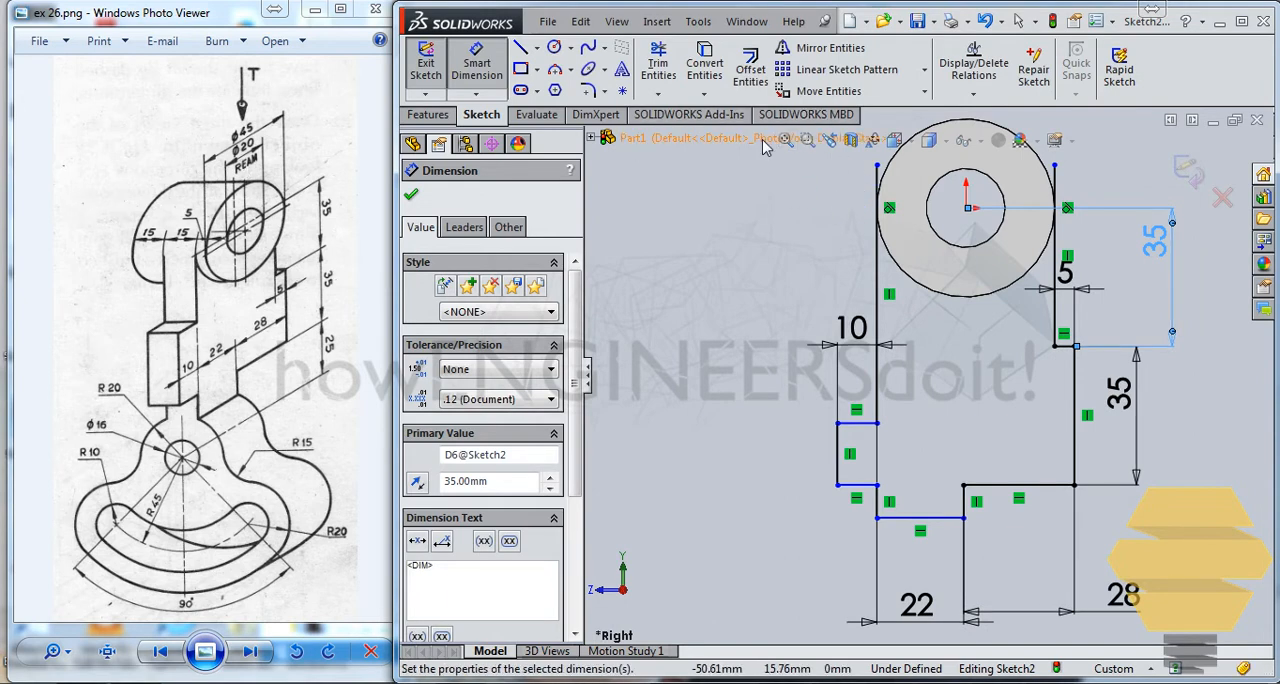
click(850, 170)
key(Escape)
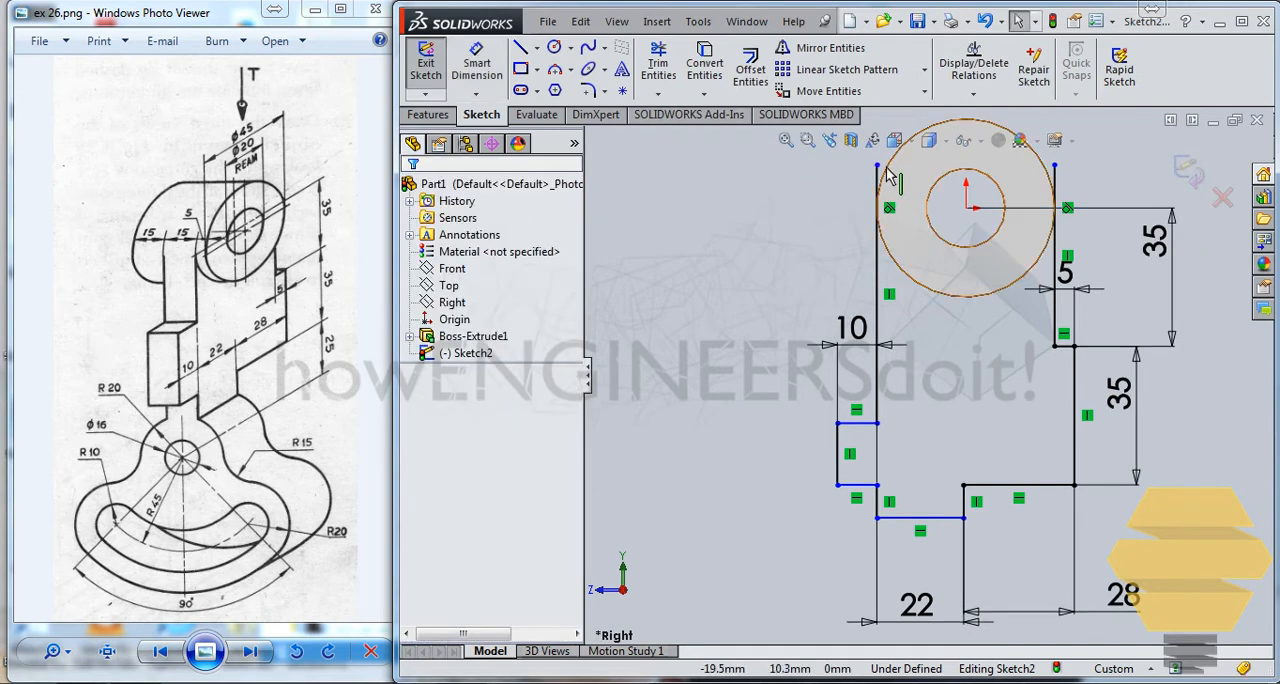
click(884, 178)
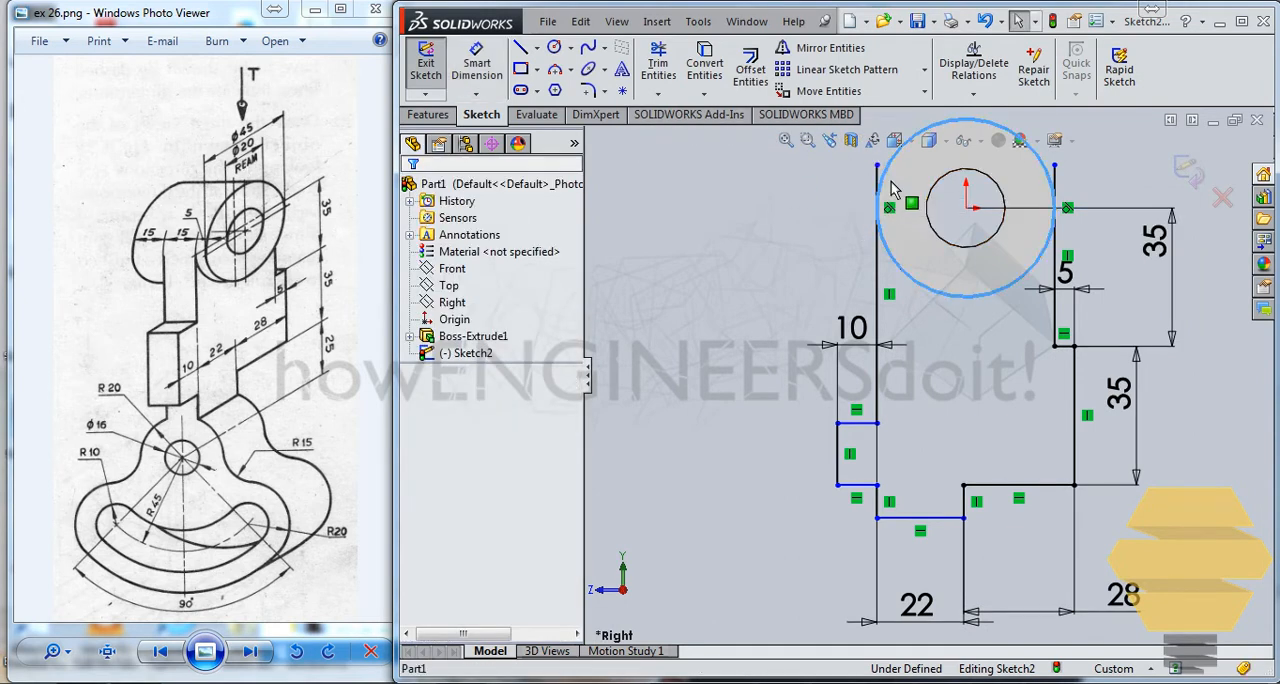
click(704, 93)
click(924, 91)
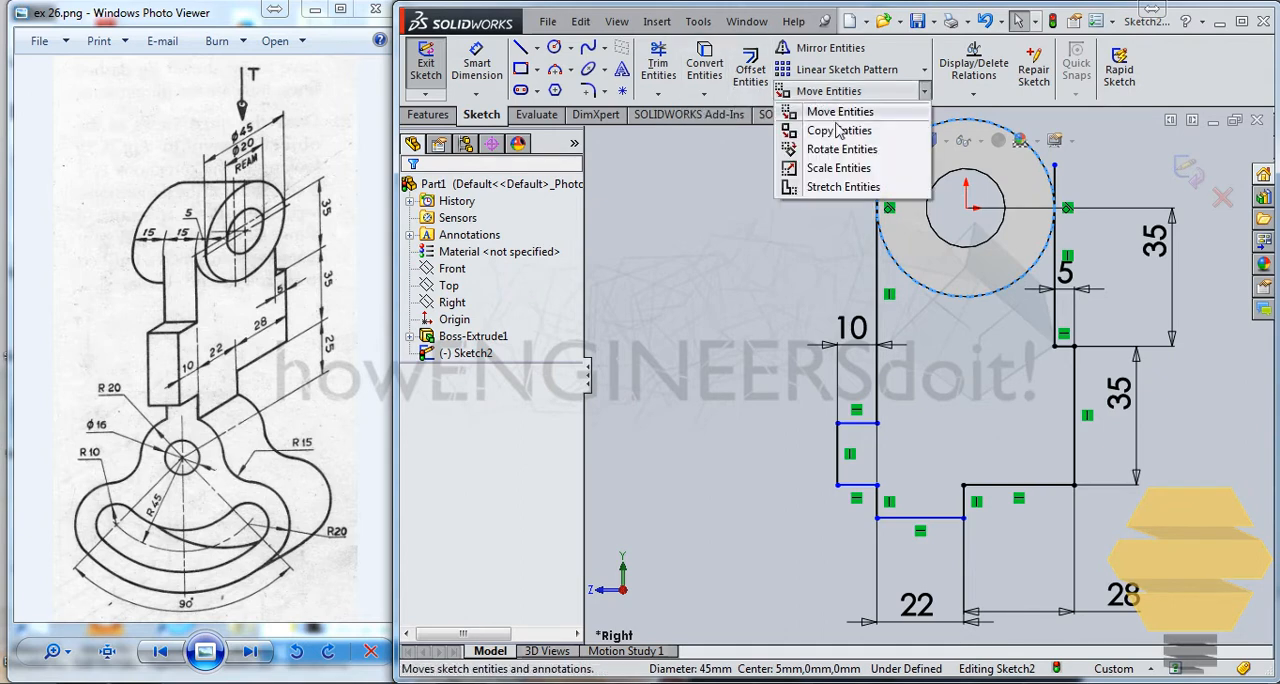
click(700, 165)
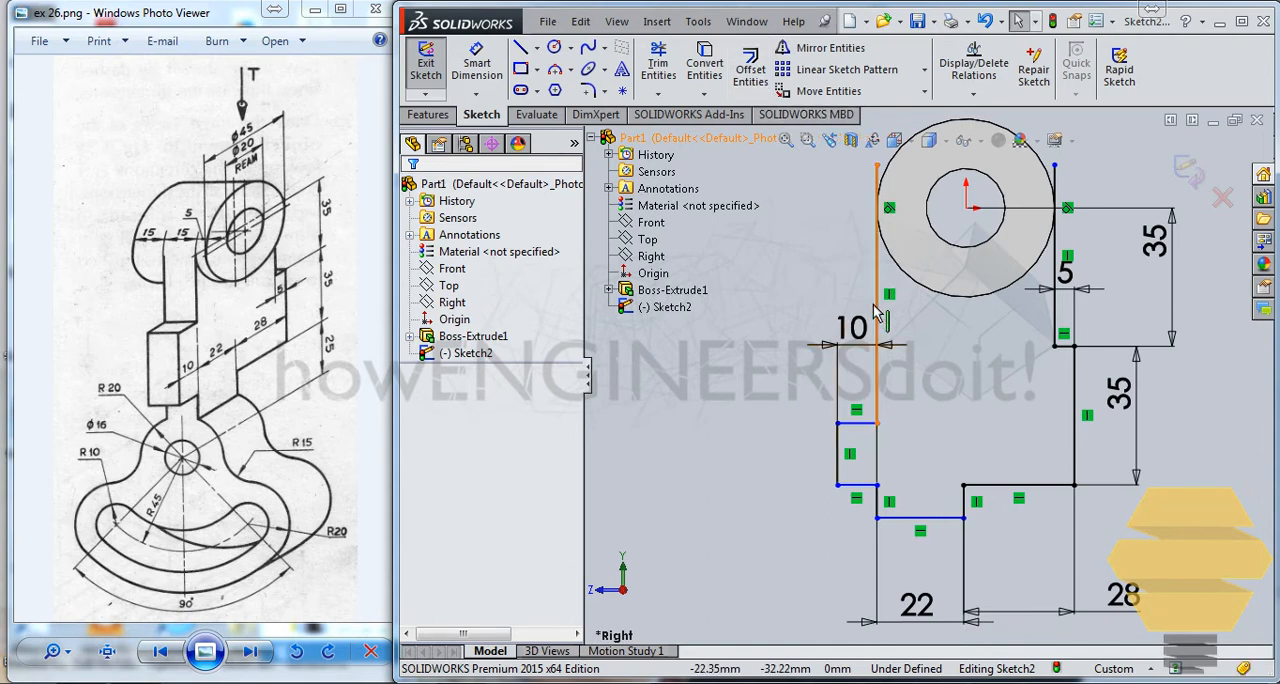
Step: Convert the boss's outer circular edge into the sketch and trim its upper arc and the vertical line ends extending above the tangent points
click(892, 258)
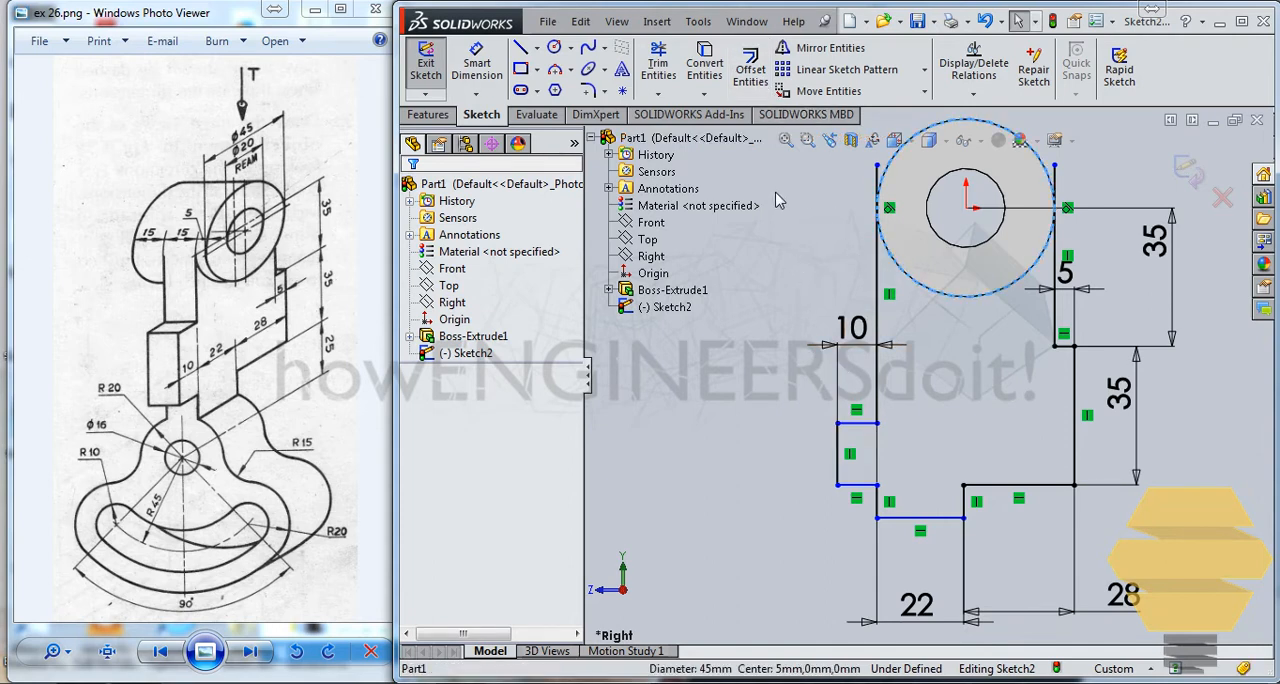
click(716, 84)
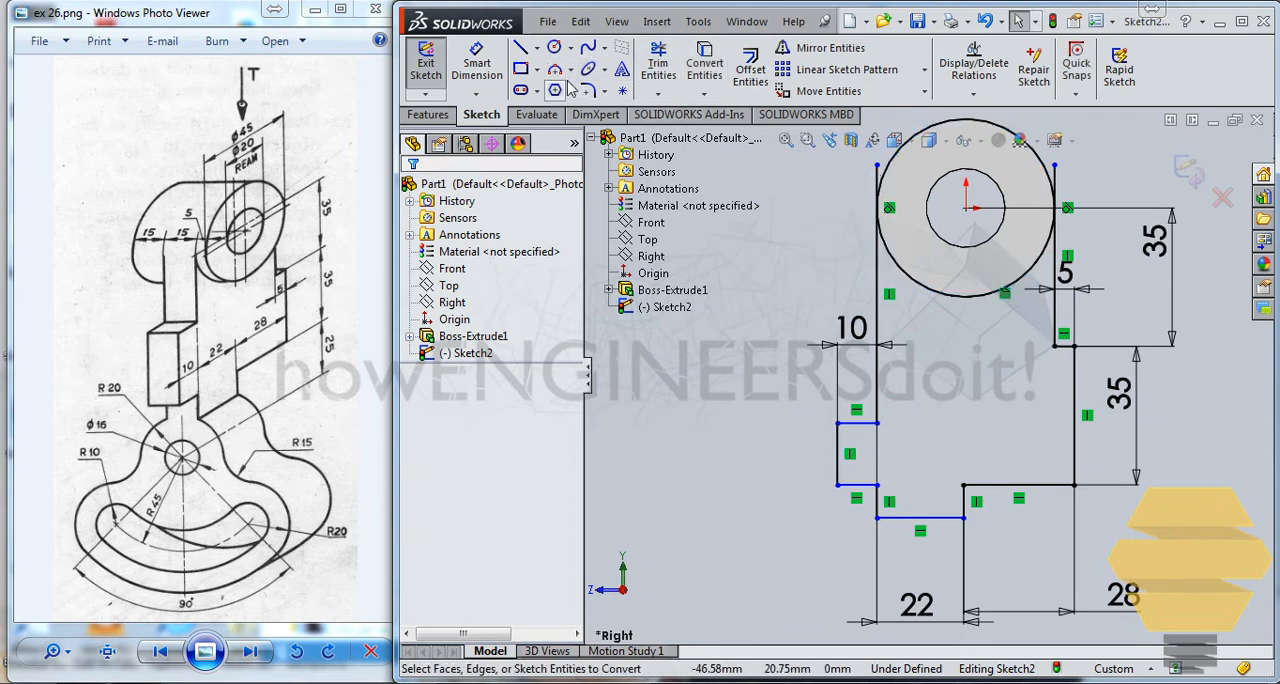
click(658, 96)
click(682, 114)
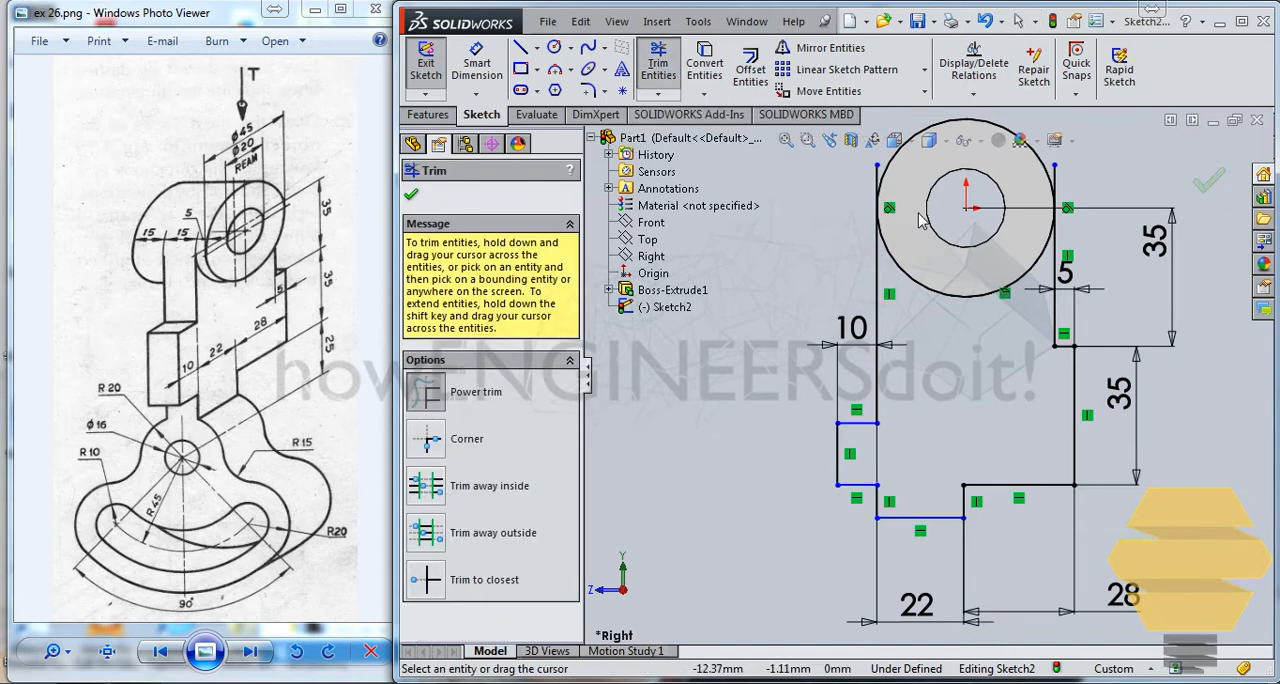
scroll(940, 220, up, 2)
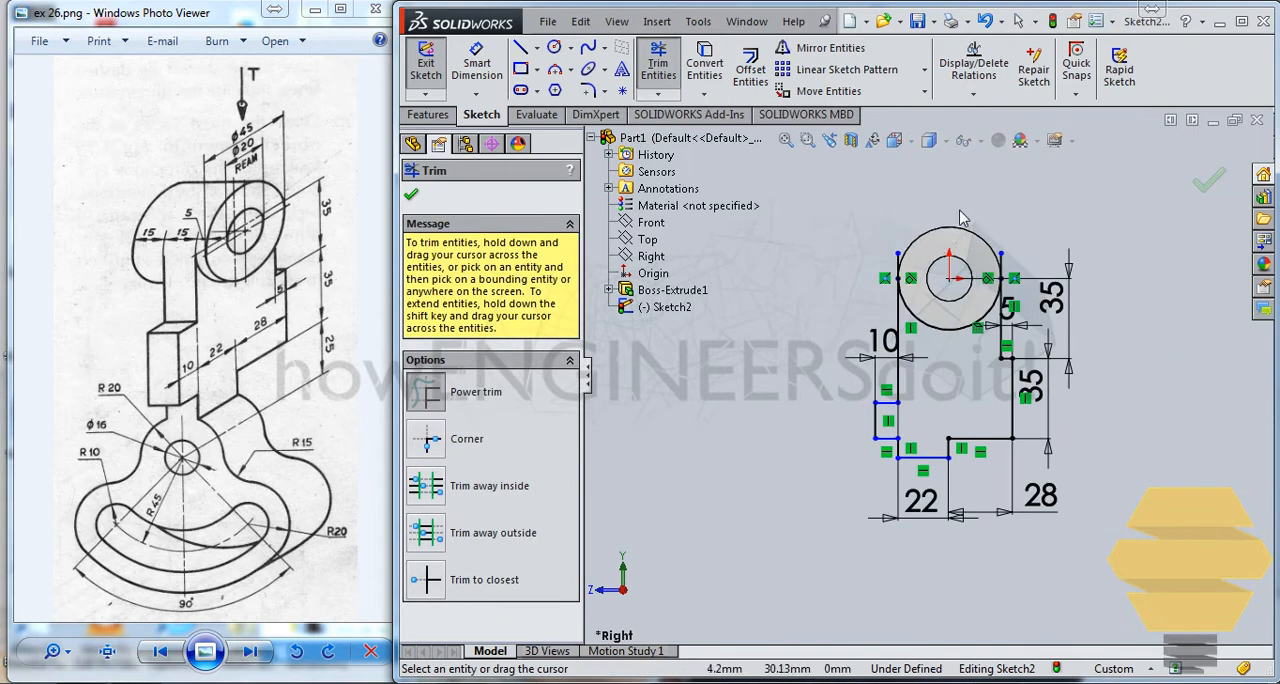
scroll(961, 218, down, 4)
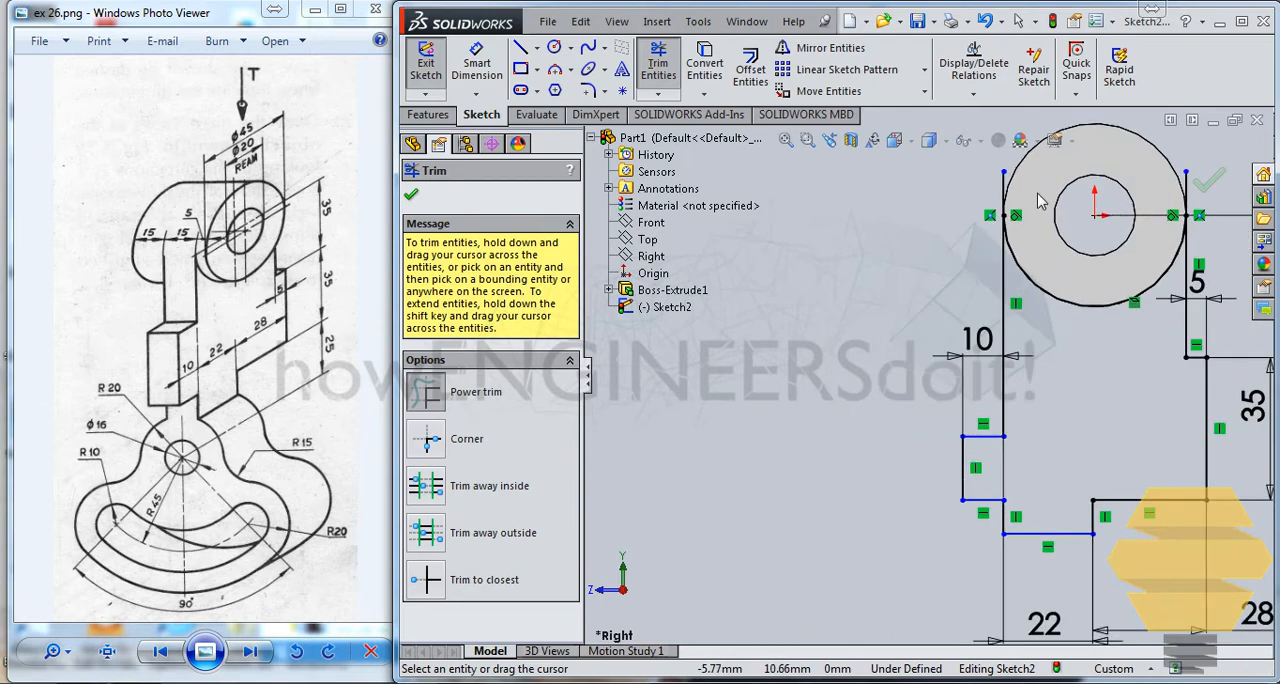
scroll(960, 198, up, 1)
drag(988, 214, 1016, 218)
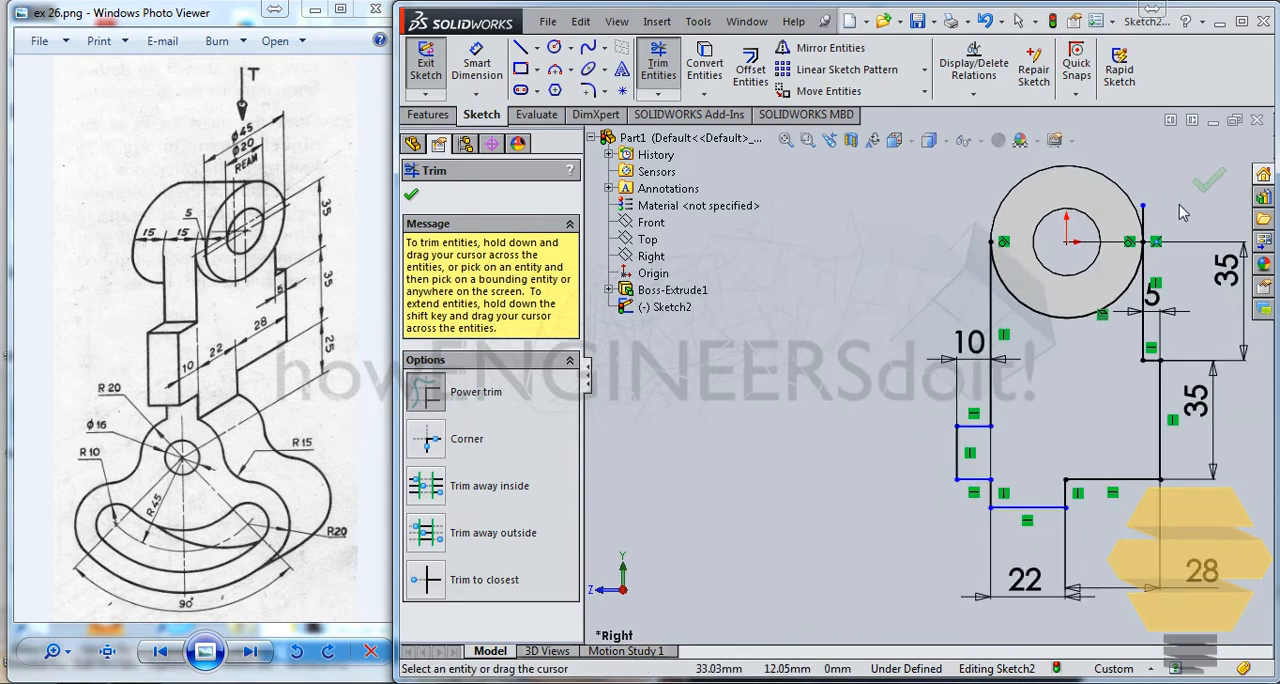
drag(1146, 222, 1140, 228)
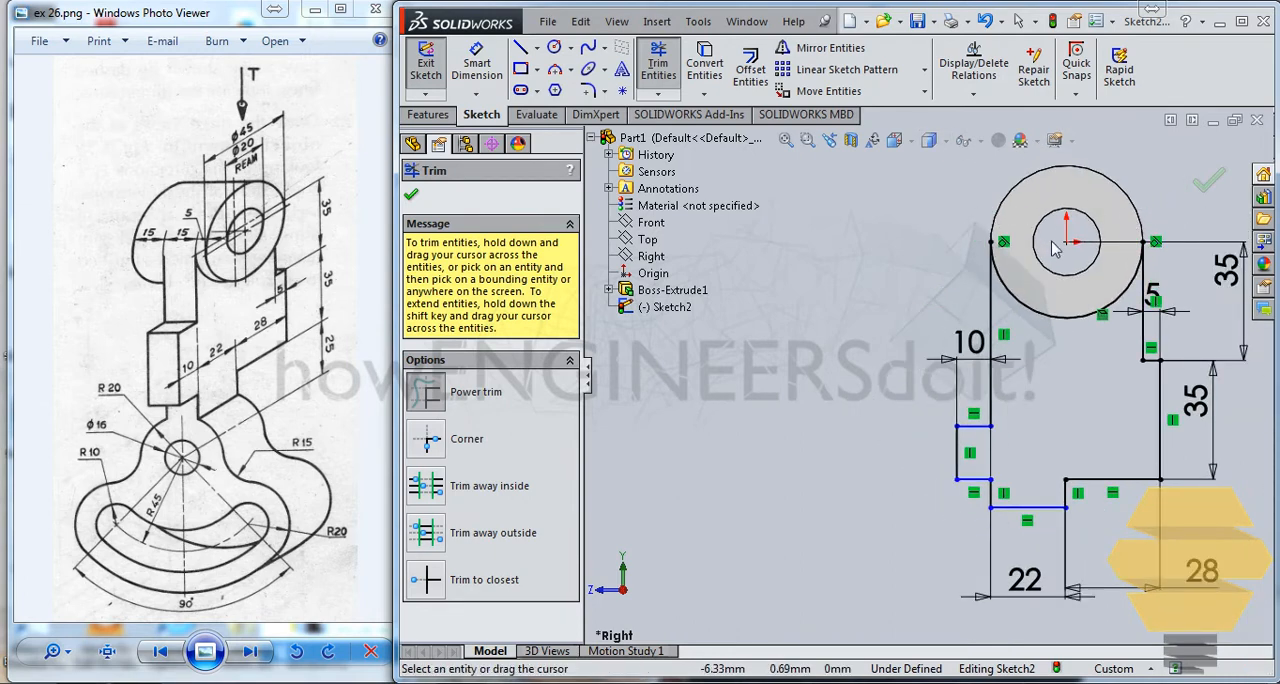
key(Escape)
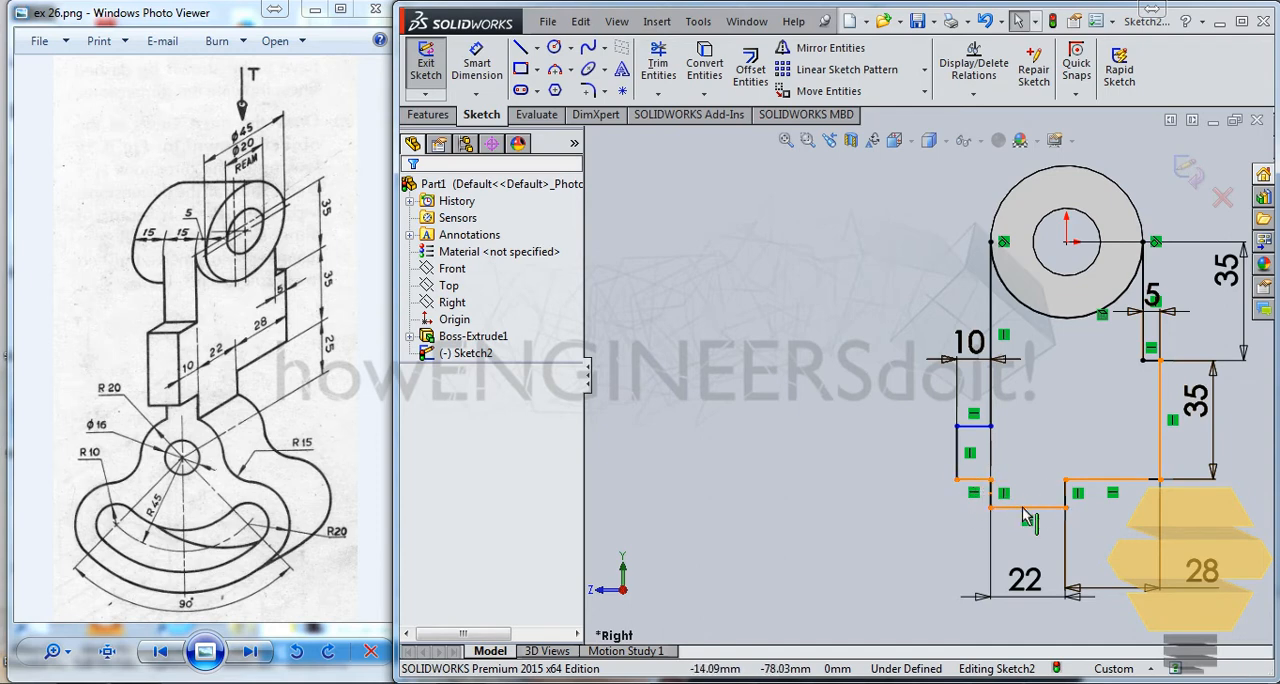
Step: Dimension the short vertical edge below the profile's left step to 5 mm
click(476, 62)
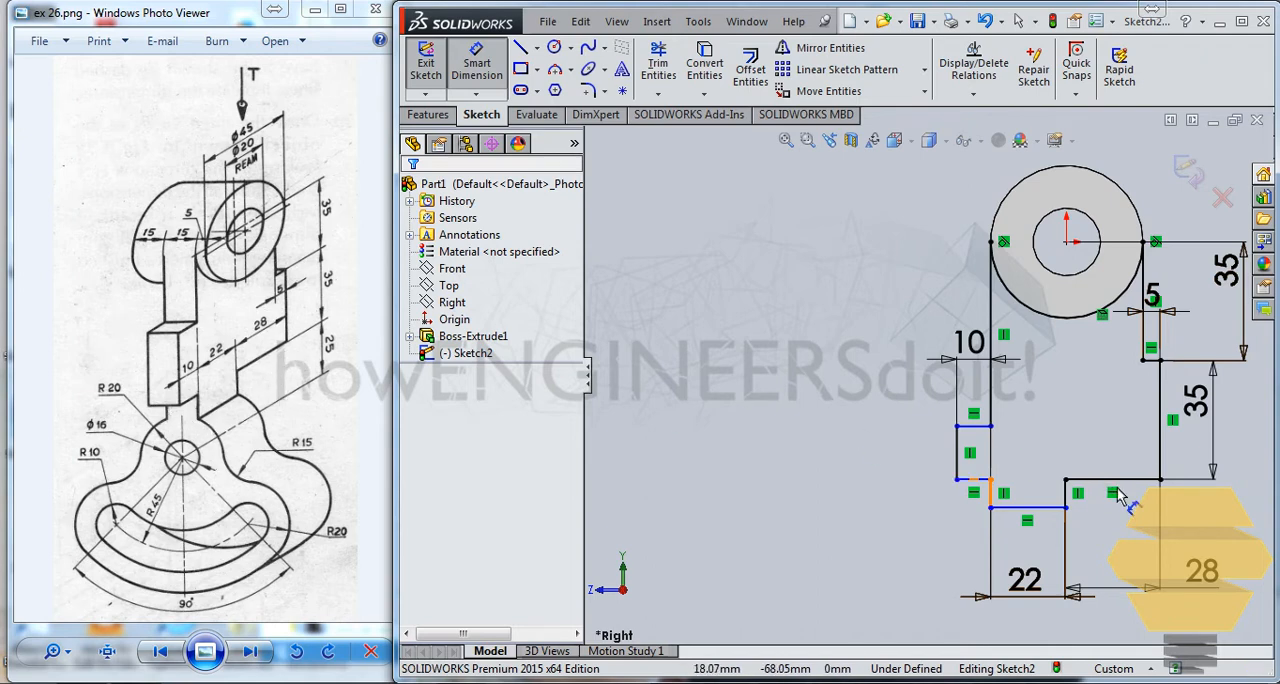
click(990, 494)
click(893, 503)
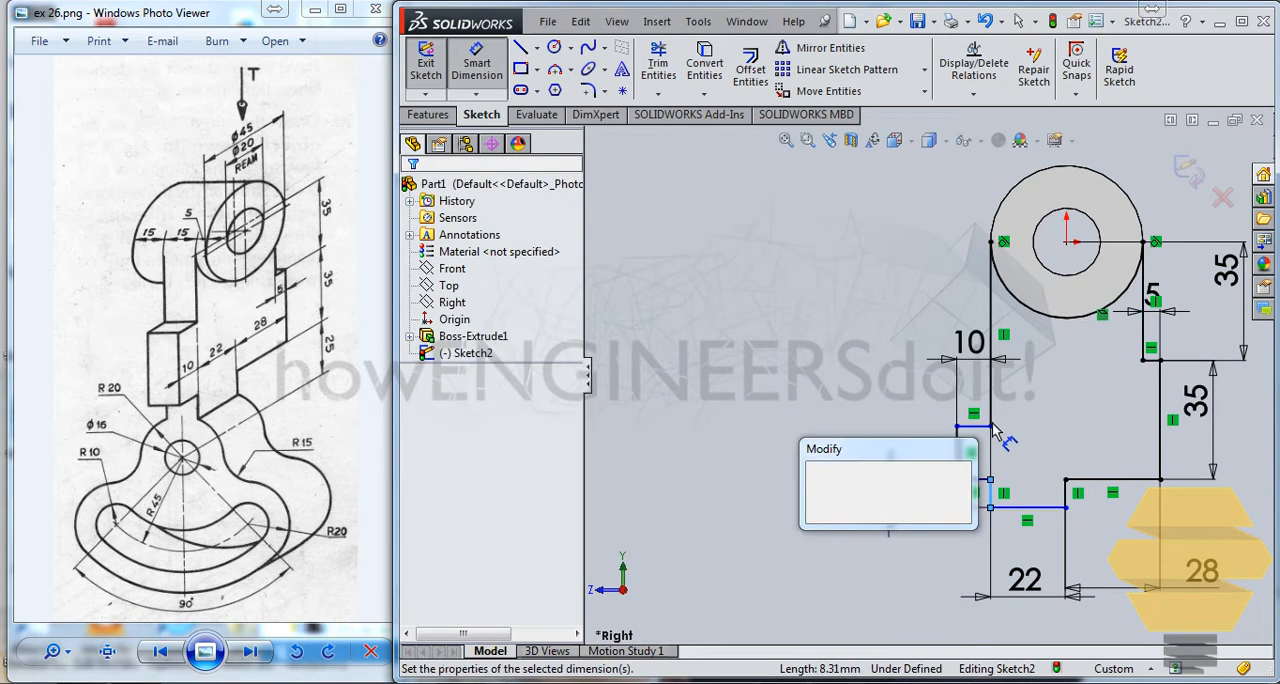
text(5)
key(Return)
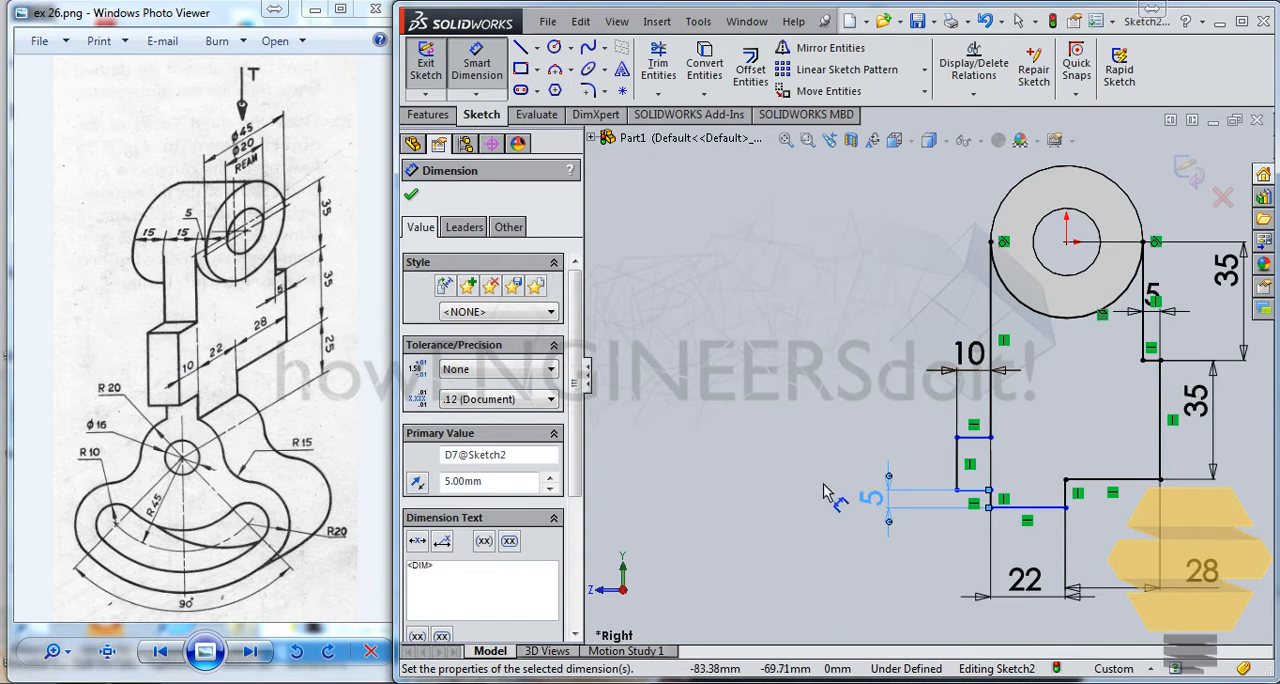
Step: Dimension the outer vertical edge of the left step to 35 mm and finish dimensioning
click(958, 463)
click(846, 427)
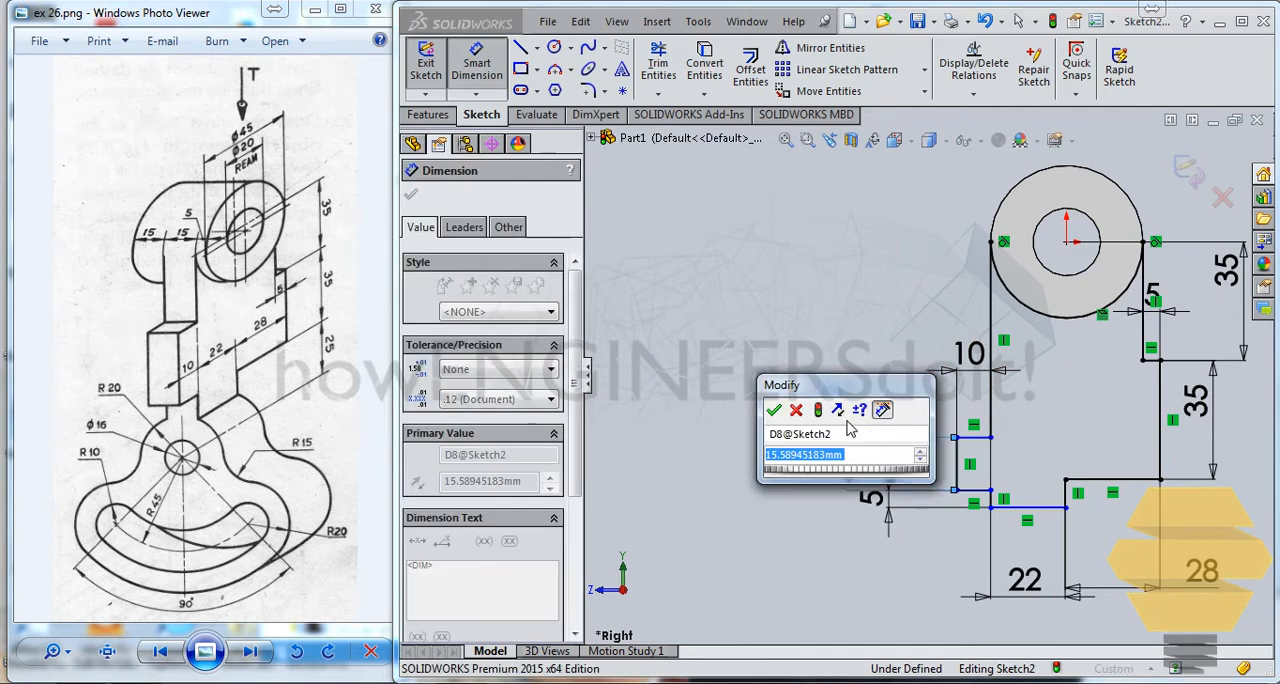
text(35)
key(Return)
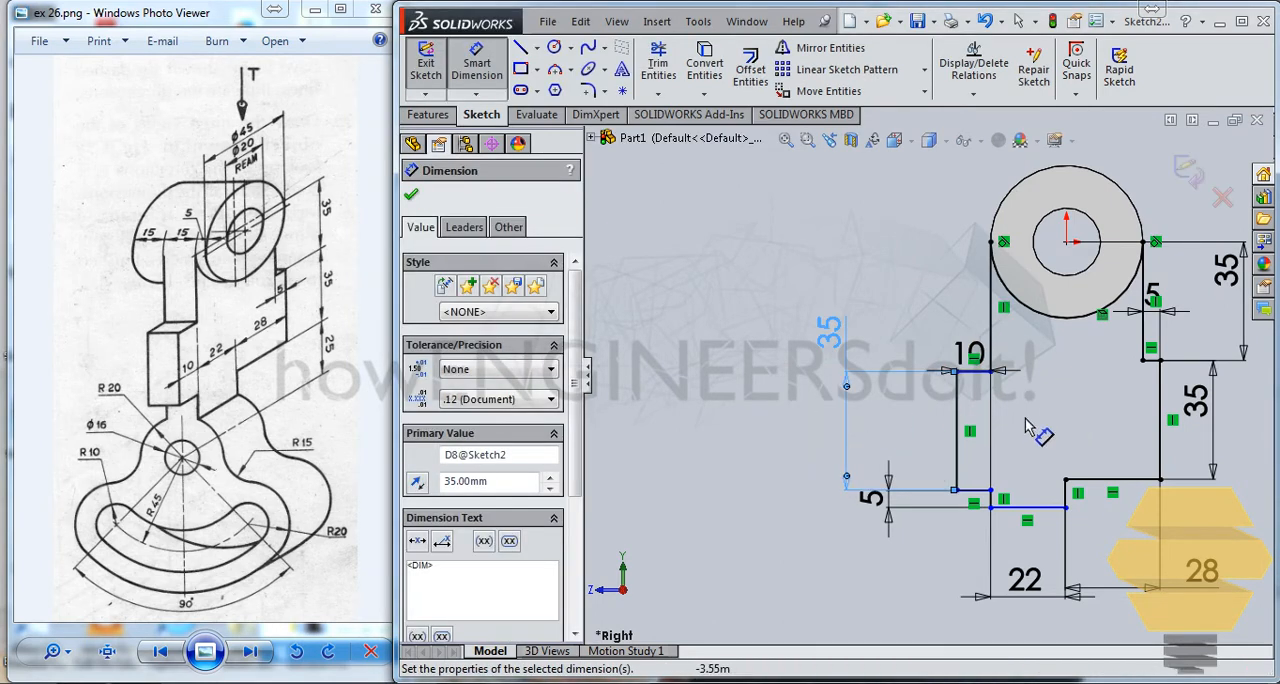
click(860, 320)
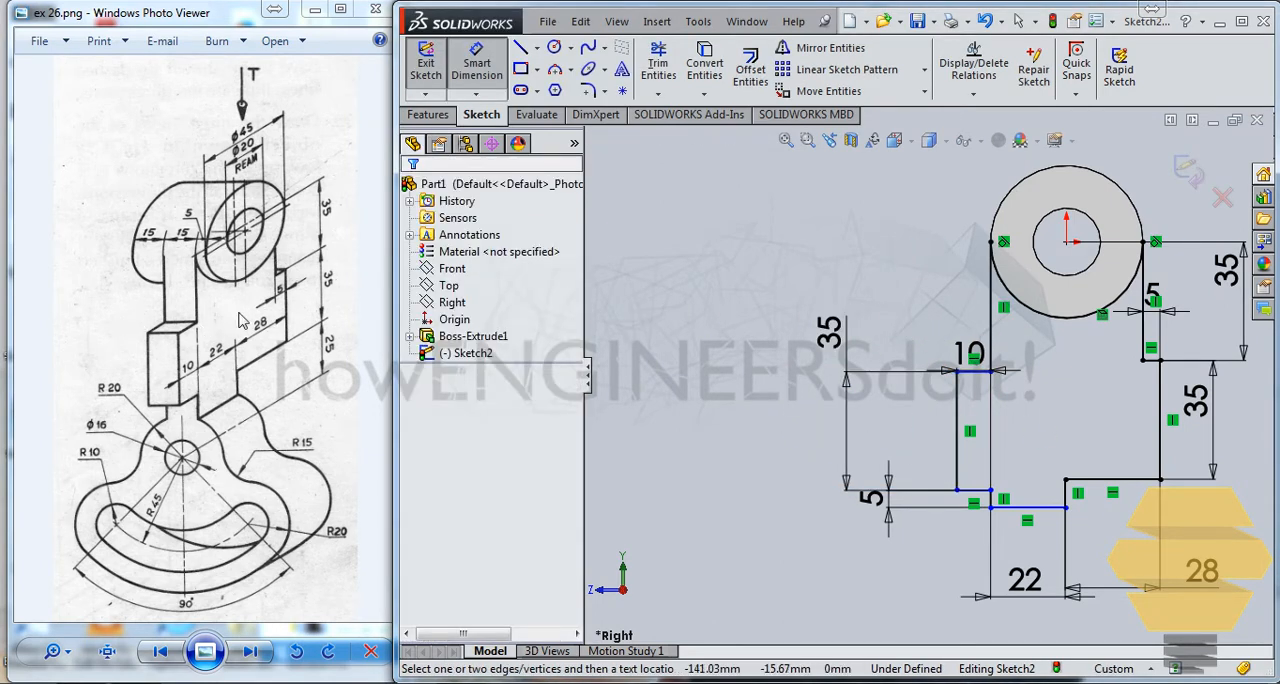
key(Escape)
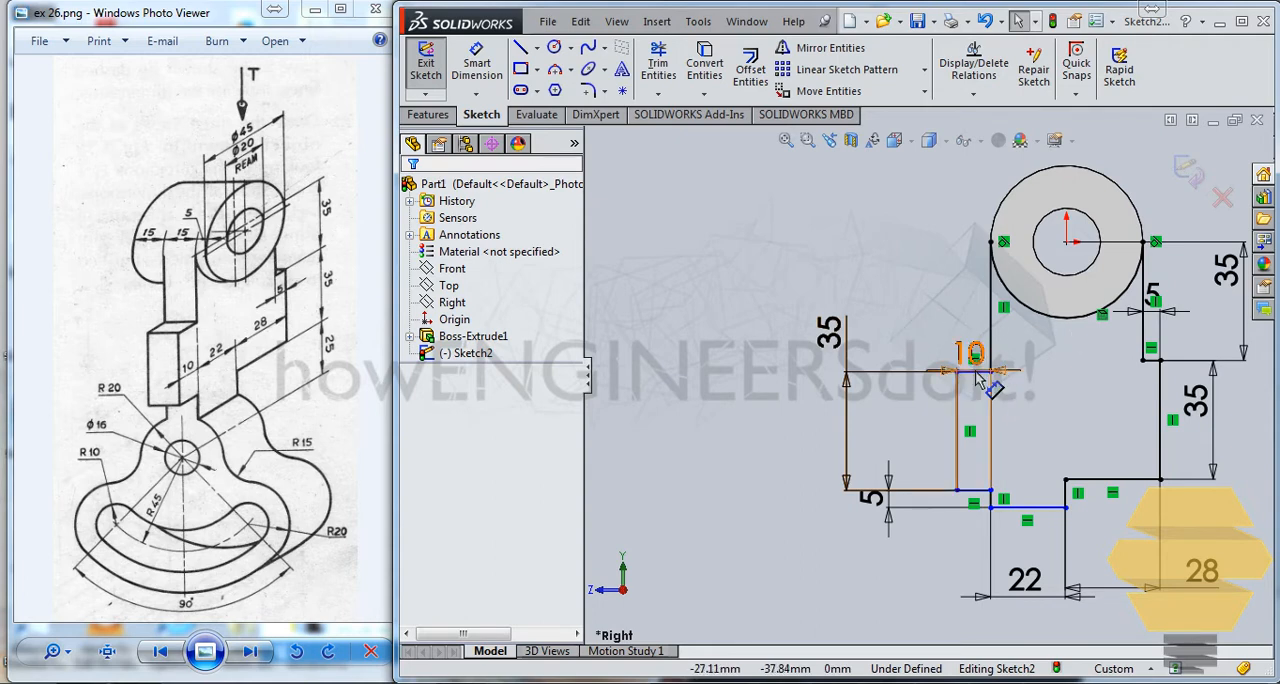
Step: Move the 10 mm width dimension higher so it sits clear of the left step's upper edge
drag(976, 356, 945, 332)
click(889, 291)
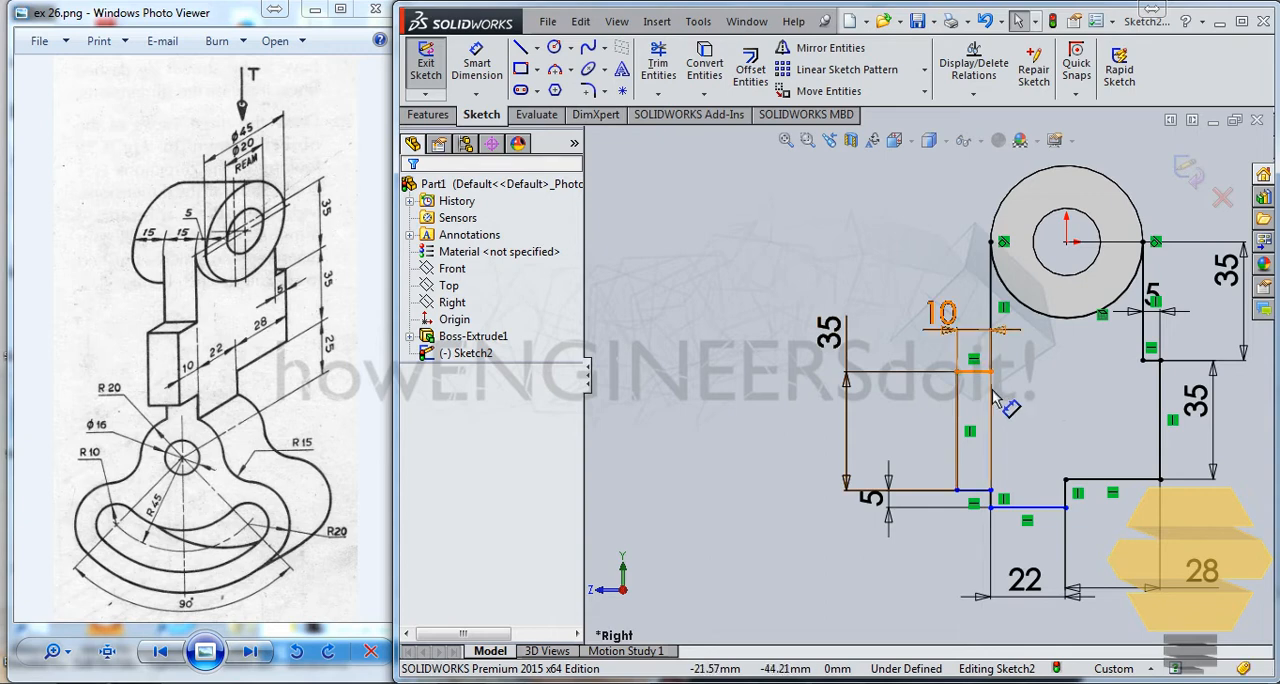
right_click(1041, 353)
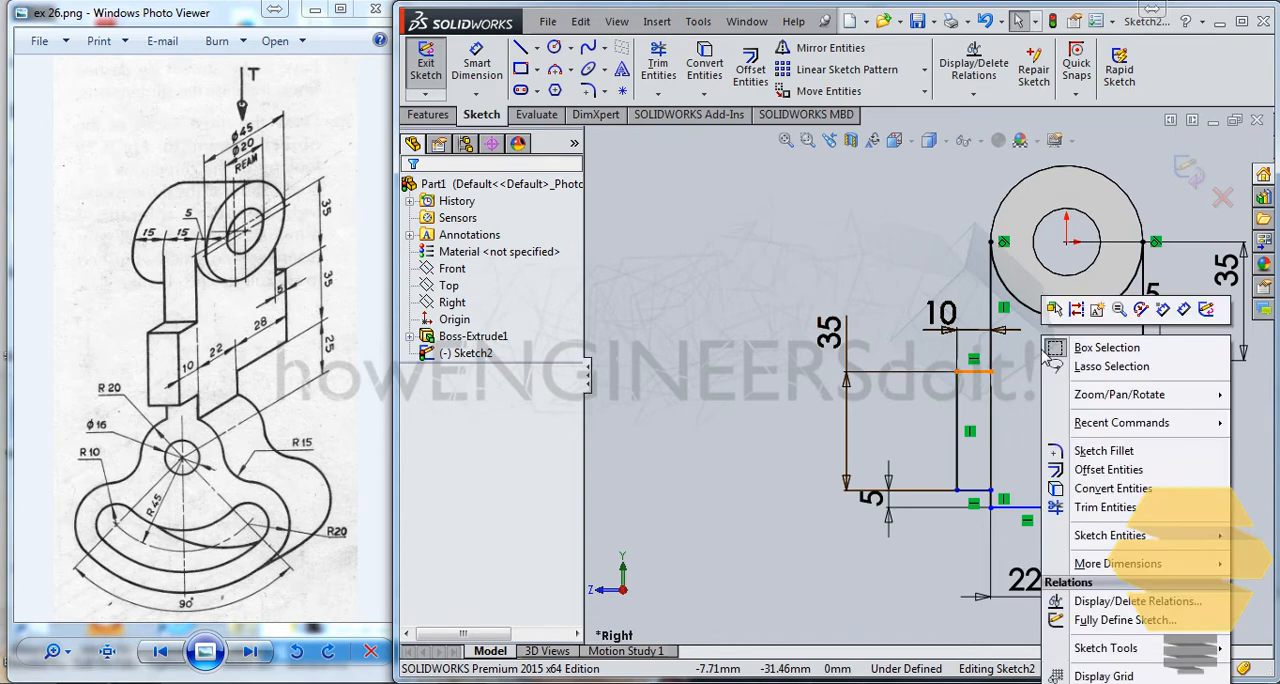
key(Escape)
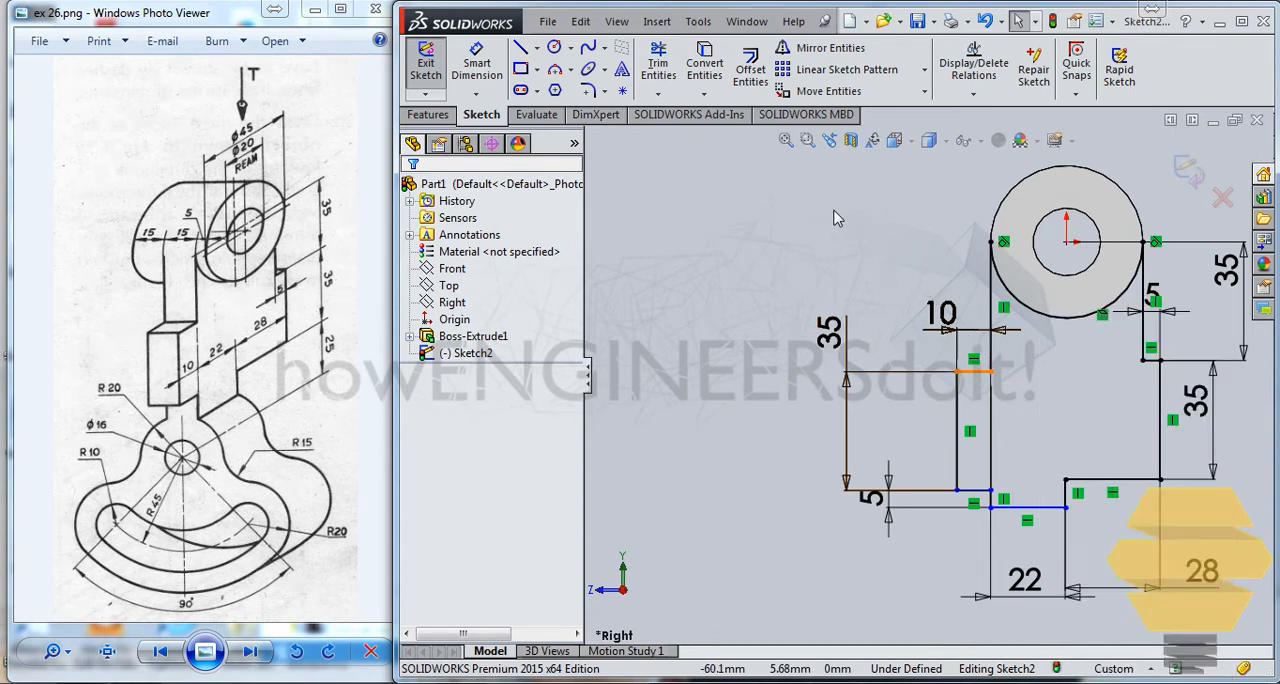
Step: Leave the arm profile sketch and reopen Sketch2 for editing
click(476, 66)
click(485, 63)
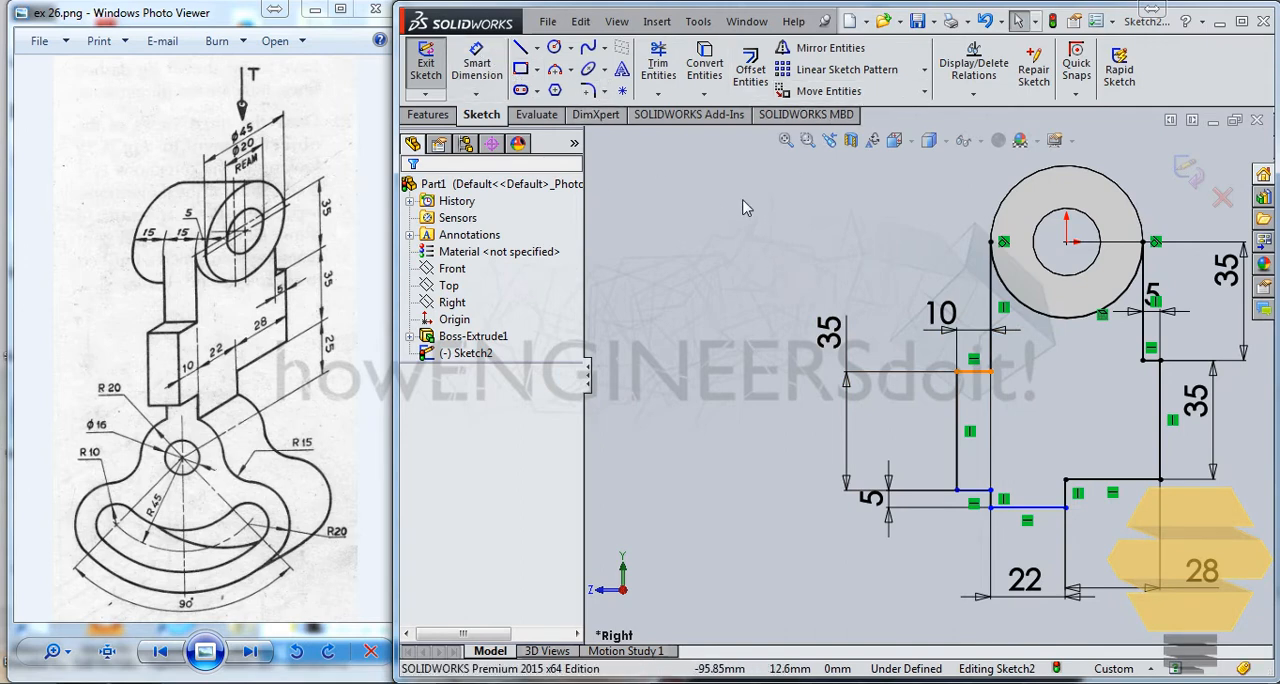
double_click(794, 218)
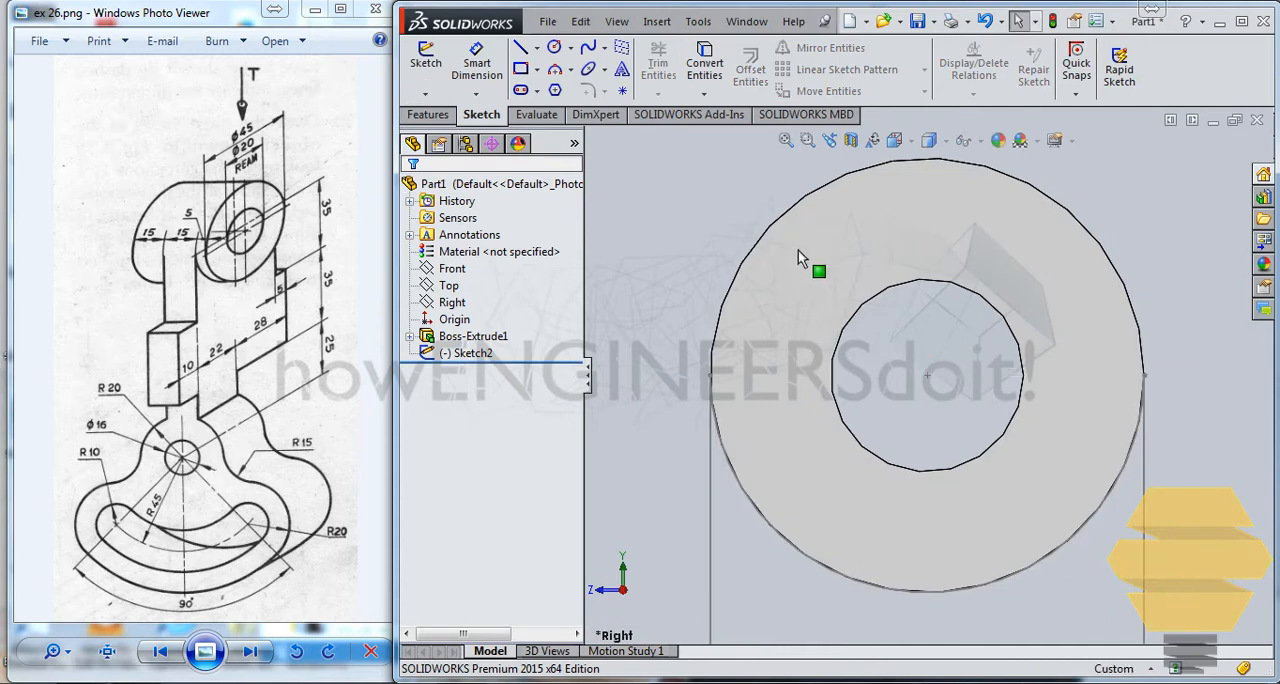
scroll(863, 291, down, 1)
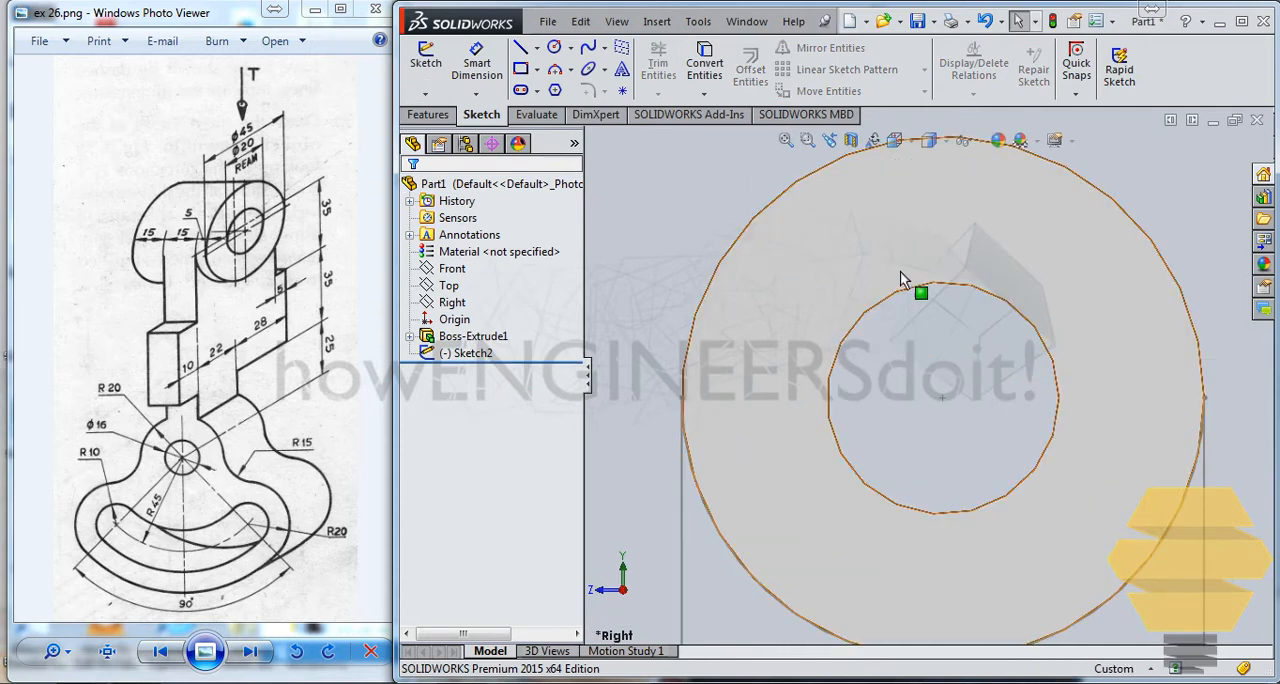
click(467, 354)
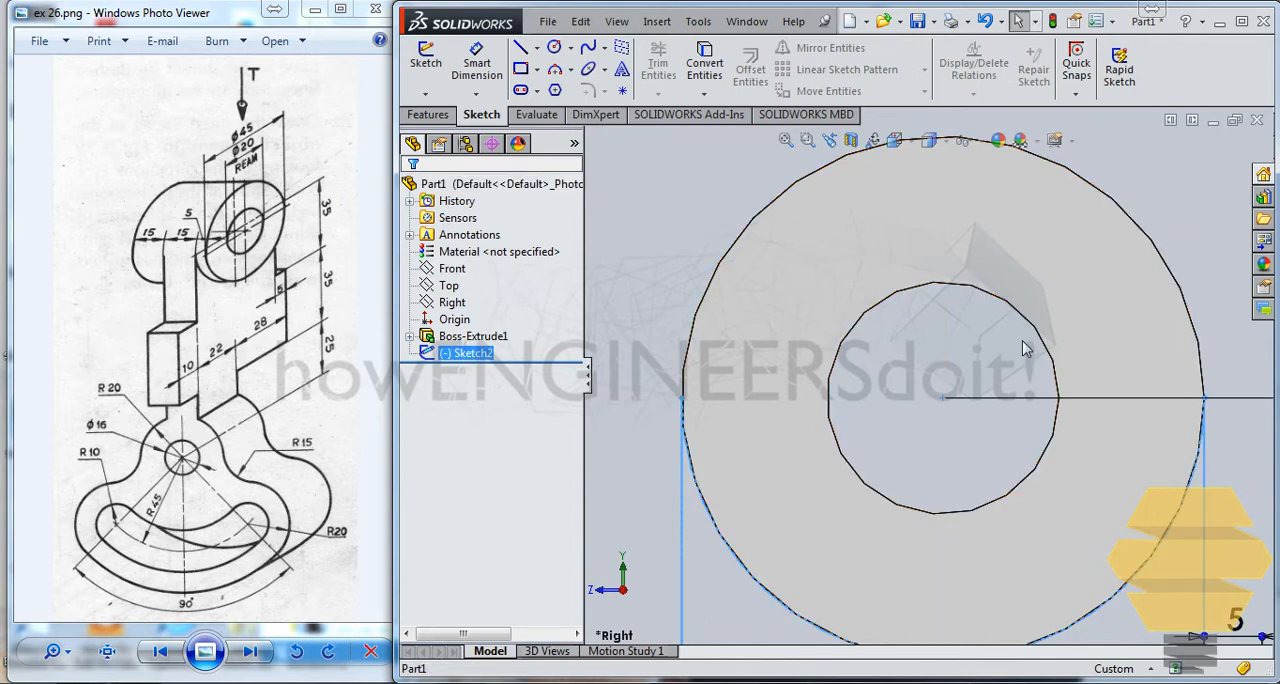
scroll(1020, 350, up, 2)
scroll(936, 350, up, 5)
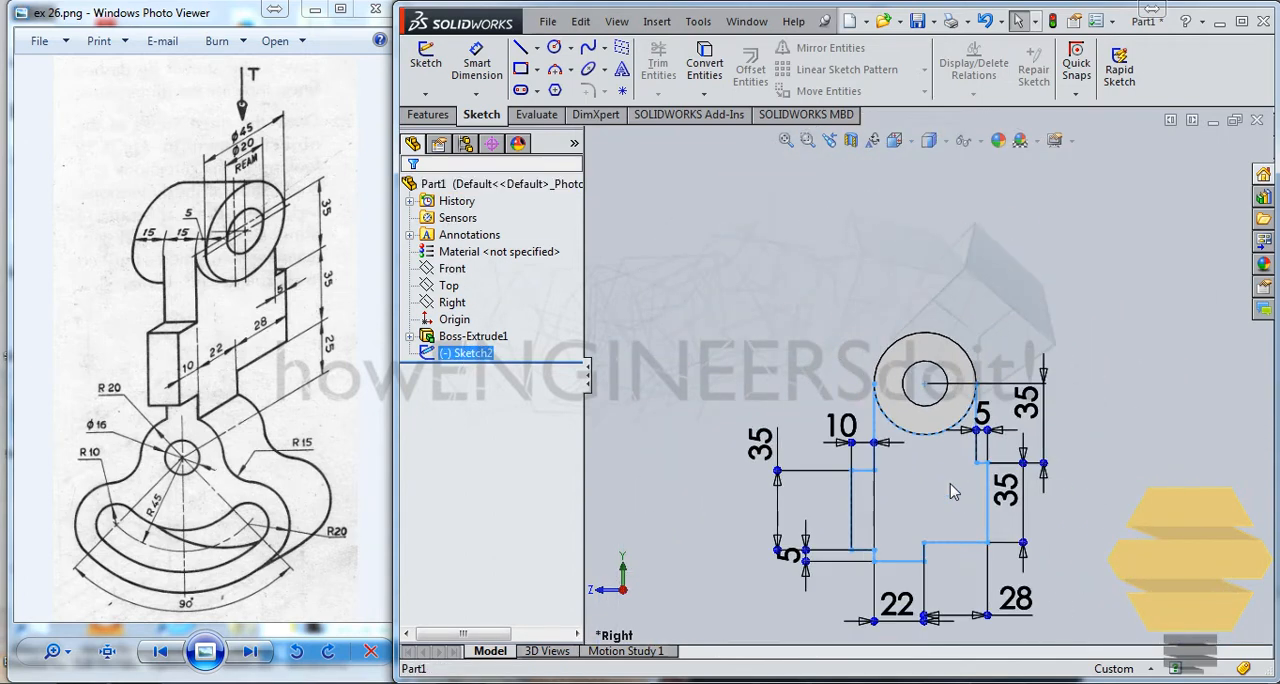
click(826, 464)
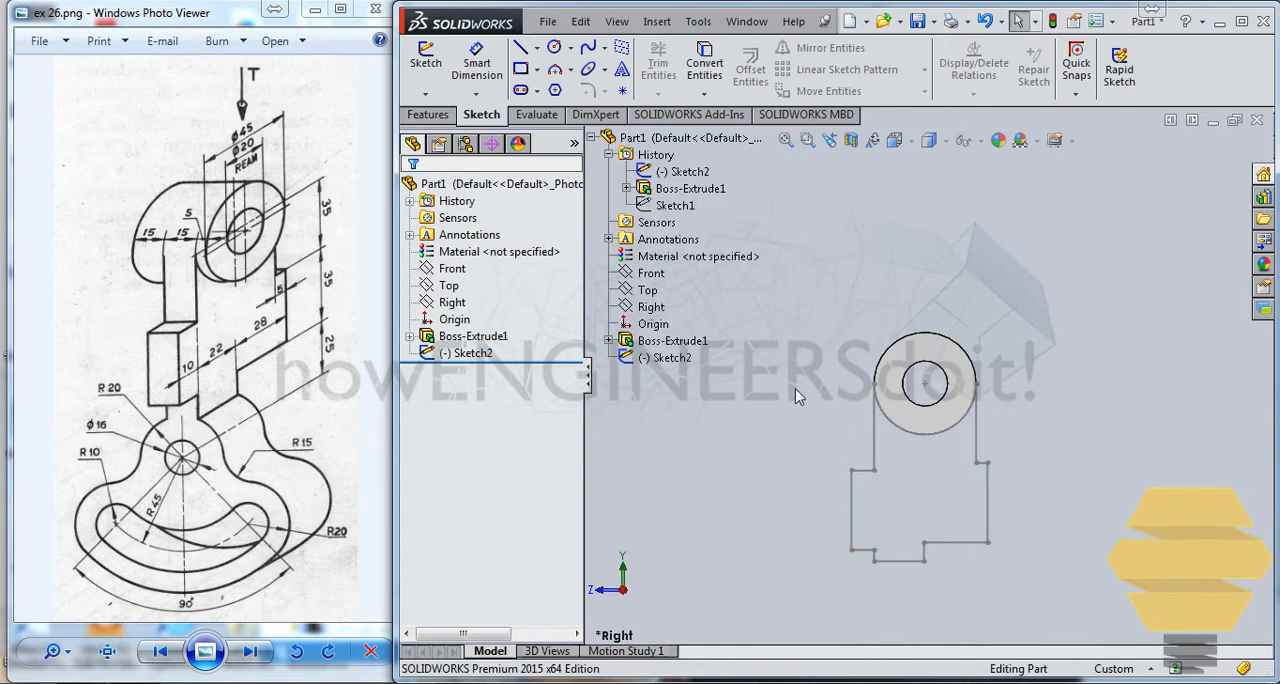
click(444, 360)
right_click(482, 361)
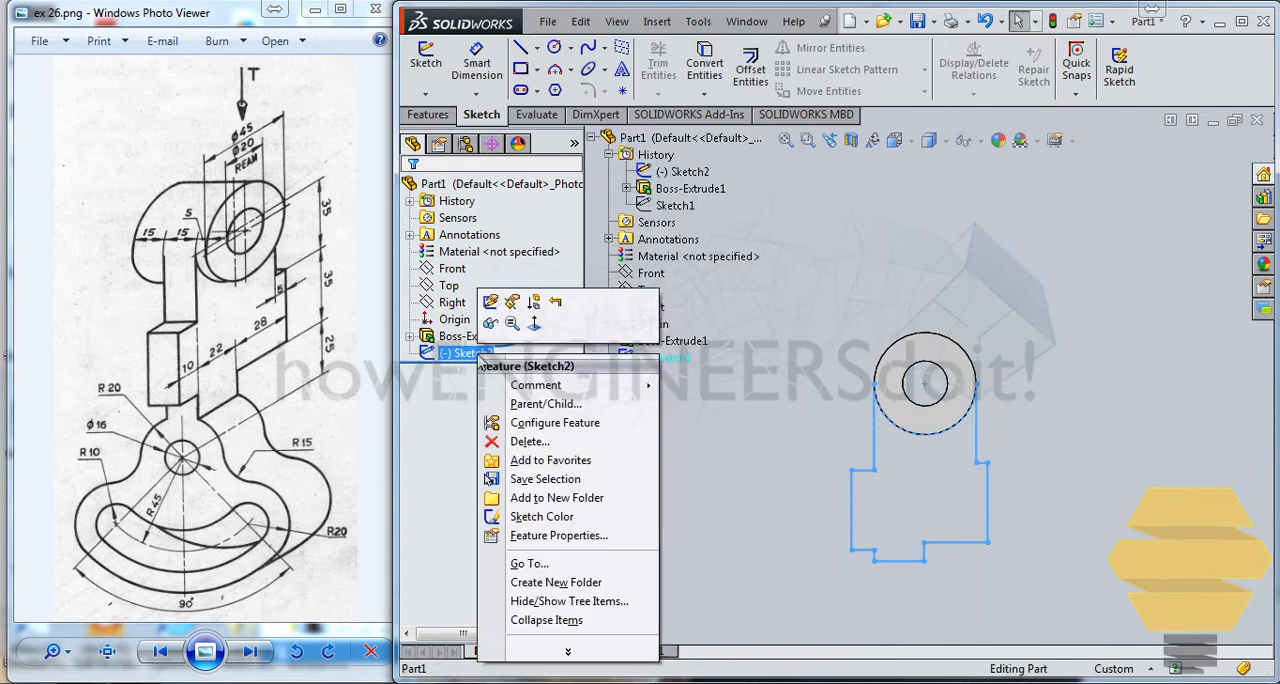
click(490, 301)
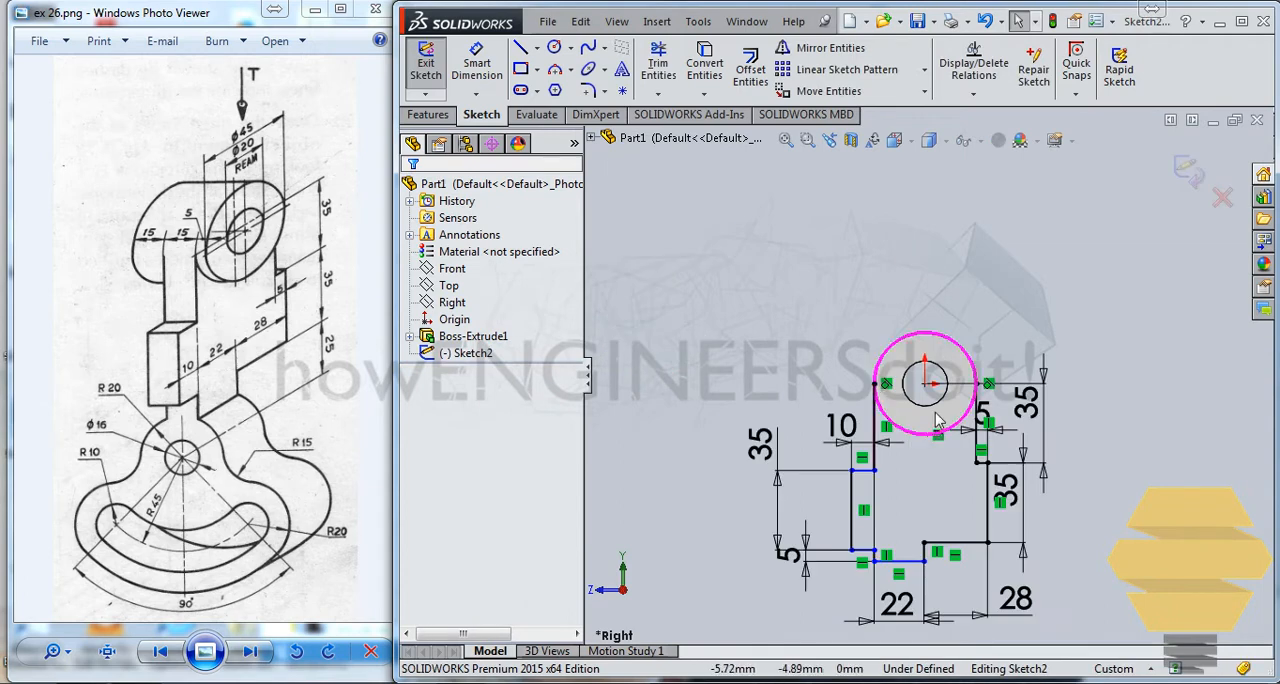
Step: Shift the left step's upper edge vertically to test how the profile can still move
scroll(907, 476, down, 5)
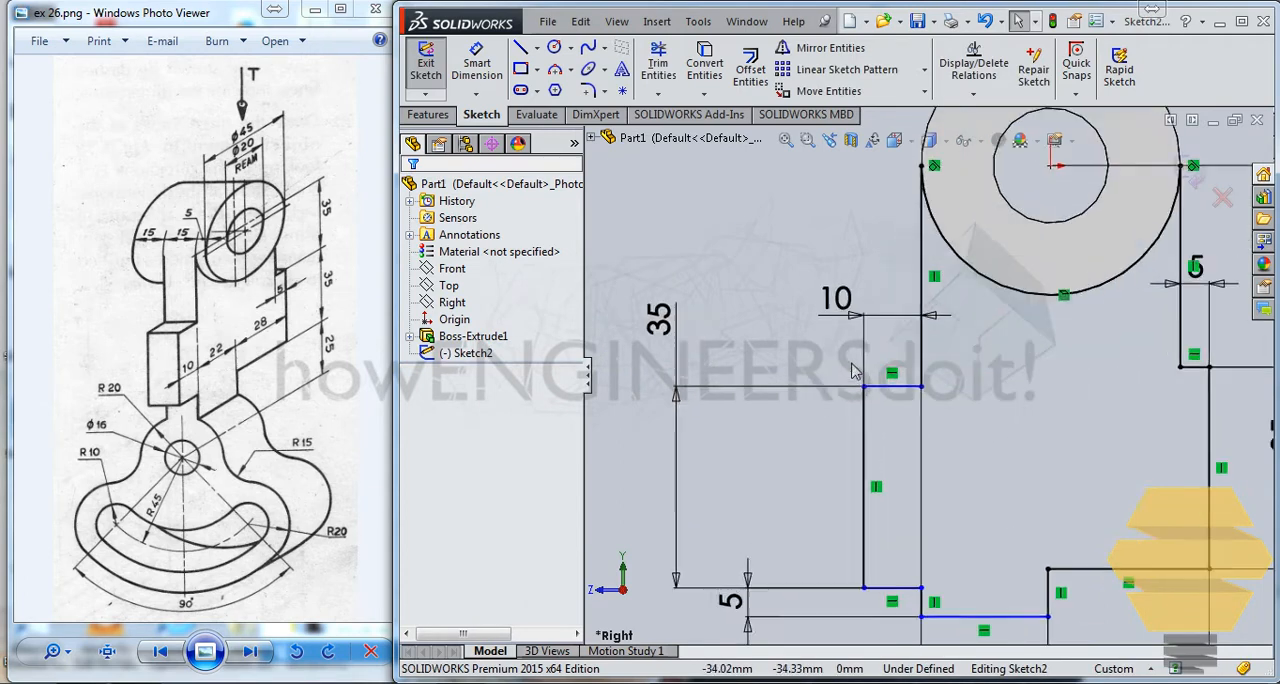
click(926, 392)
mouse_move(924, 367)
mouse_down()
mouse_move(890, 366)
mouse_move(889, 383)
mouse_move(887, 367)
mouse_move(905, 392)
mouse_move(915, 378)
mouse_move(915, 410)
mouse_move(915, 352)
mouse_move(922, 400)
mouse_move(930, 366)
mouse_move(931, 388)
mouse_move(930, 372)
mouse_move(872, 400)
mouse_move(910, 408)
mouse_move(917, 440)
mouse_move(922, 381)
mouse_up()
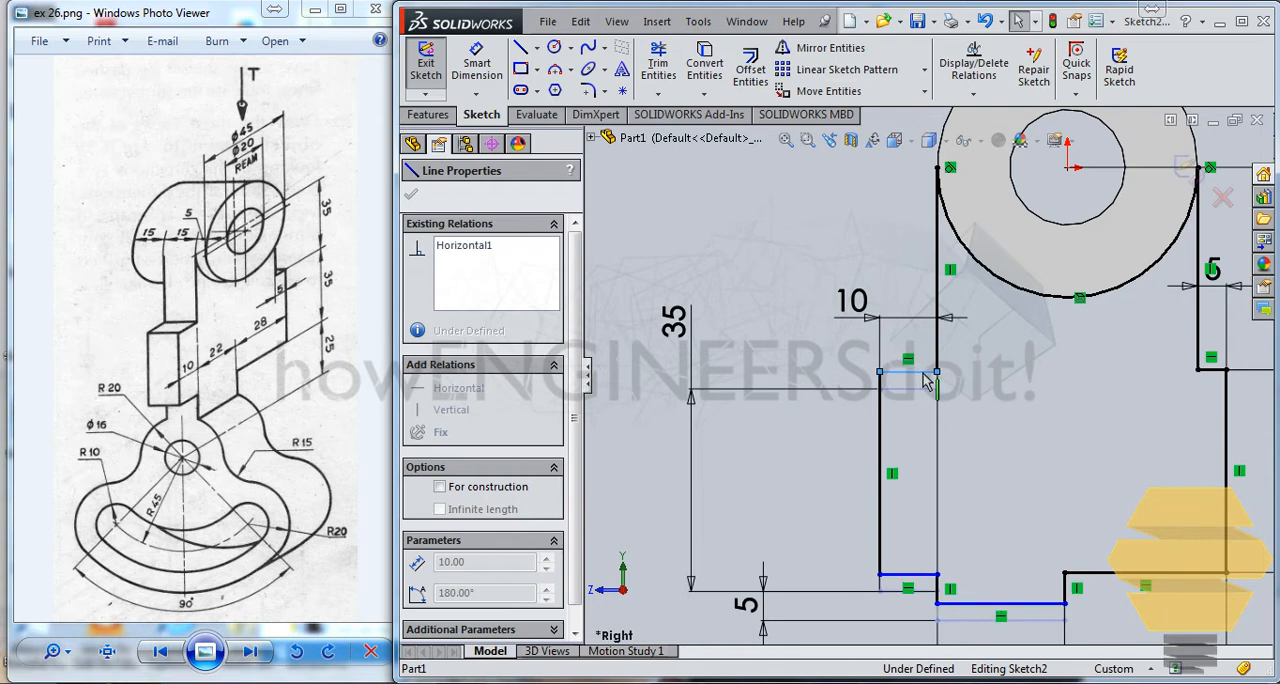
drag(922, 373, 922, 382)
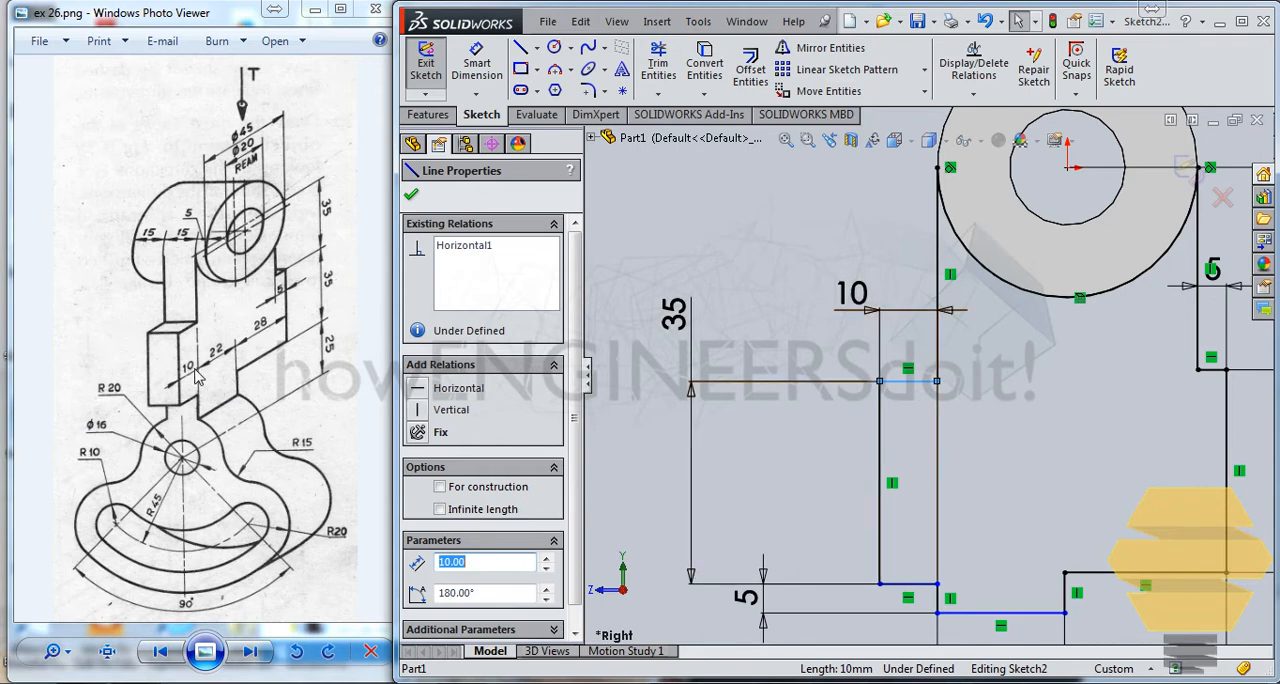
Step: Make the left step's lower horizontal edge collinear with the horizontal edge of the lower-right step
click(1080, 408)
click(1113, 574)
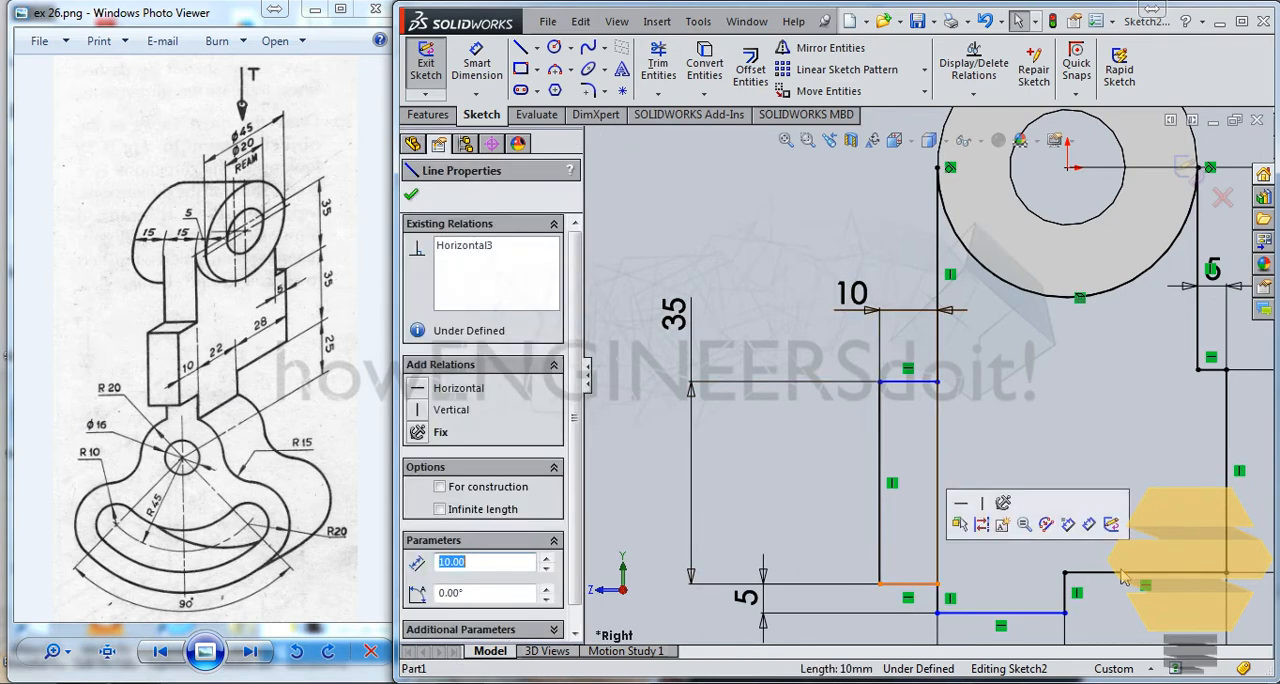
ctrl+click(1113, 573)
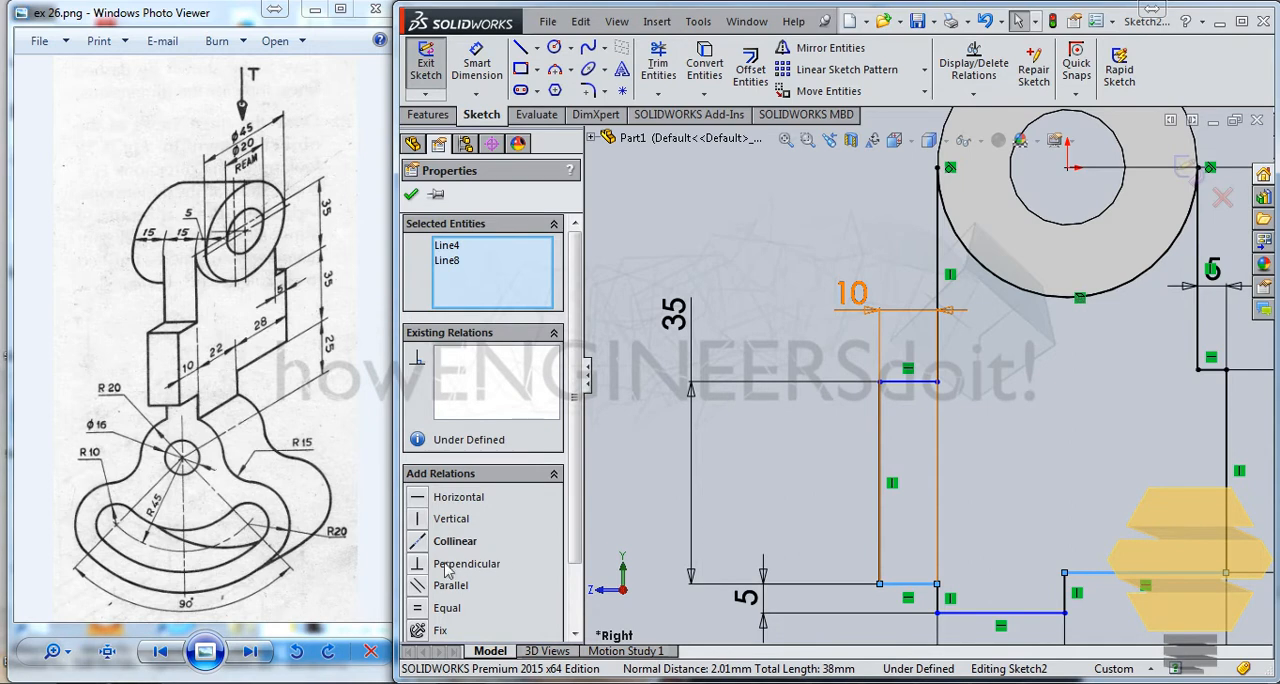
click(420, 541)
click(918, 337)
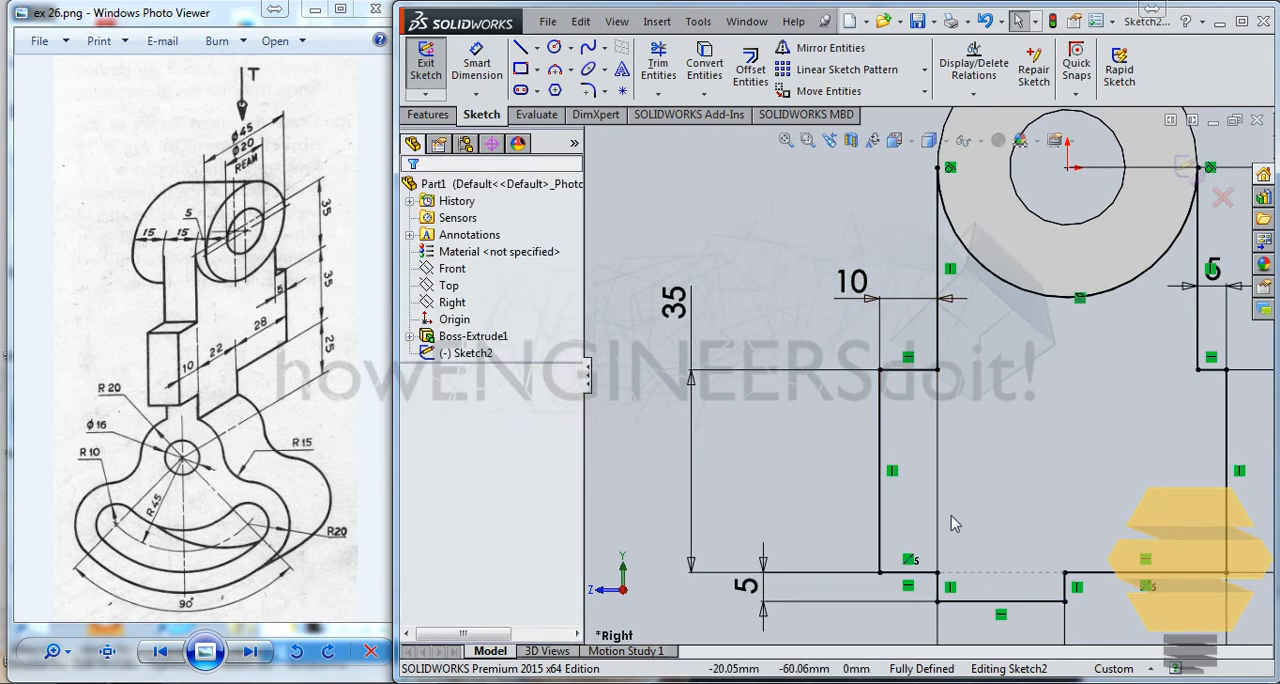
Step: Exit the arm profile sketch and bring up the feature commands
scroll(1094, 343, up, 3)
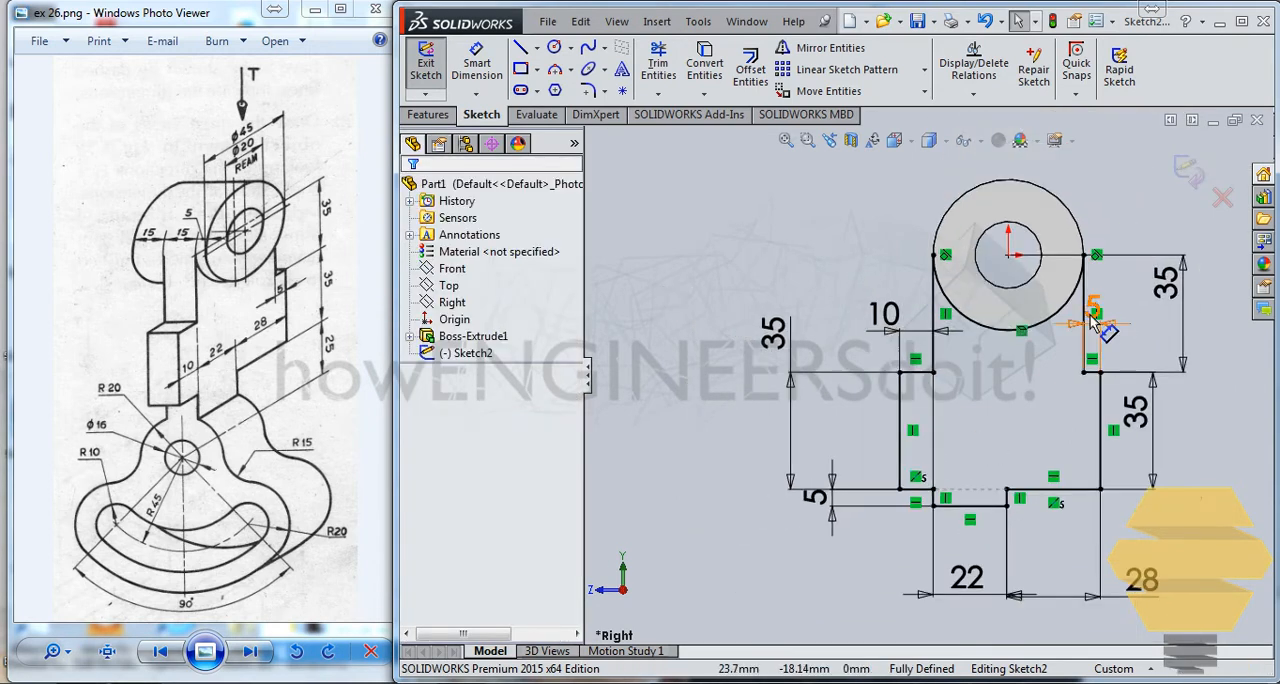
click(1188, 172)
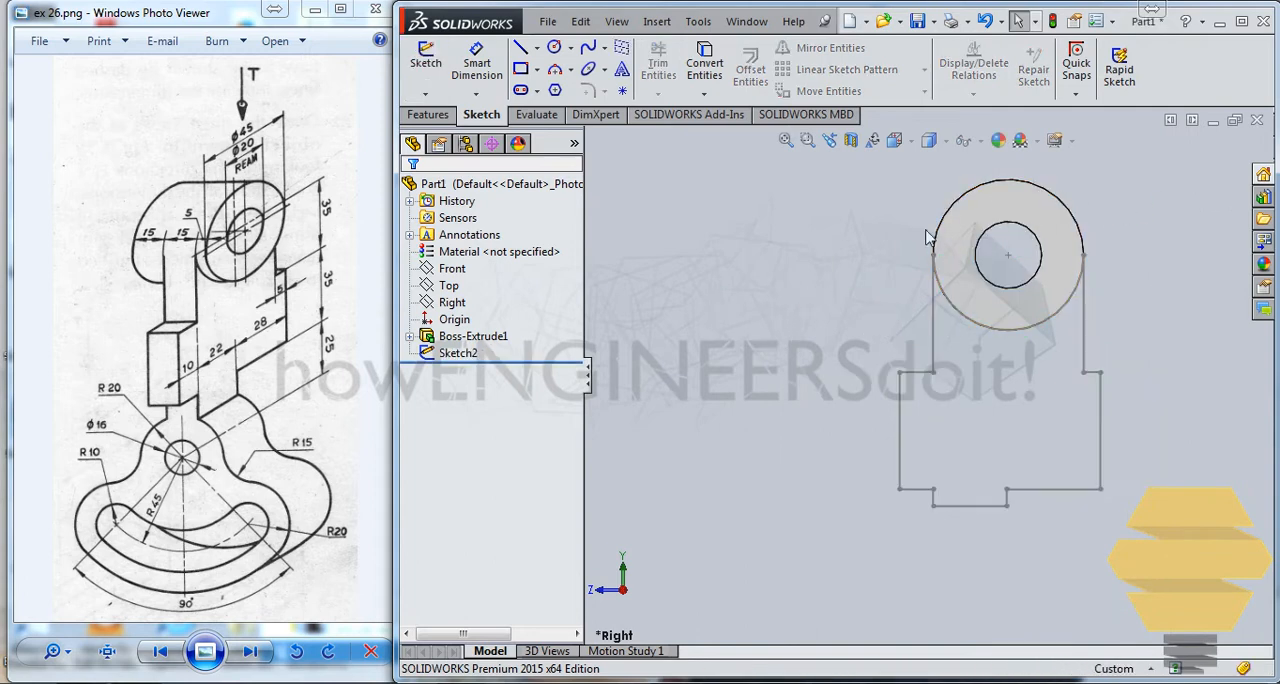
click(428, 115)
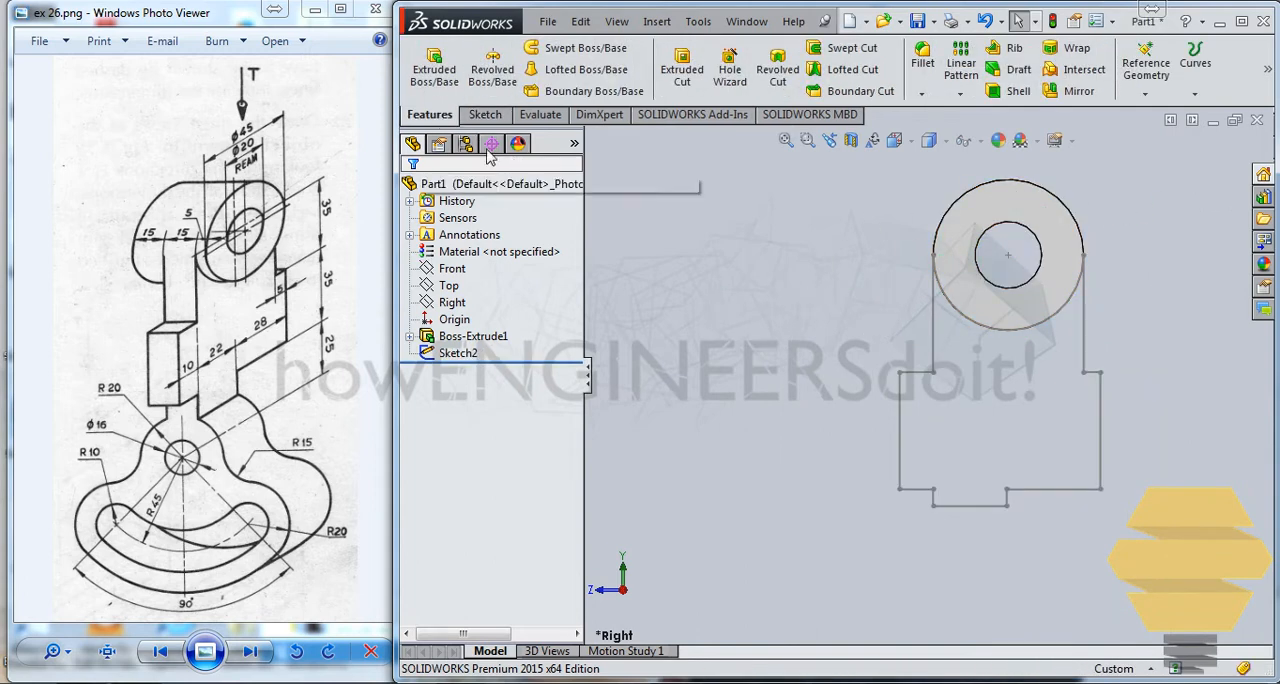
Step: Extrude the stepped arm profile 15 mm blind in the reversed direction, back beneath the boss, with the result merged
click(436, 70)
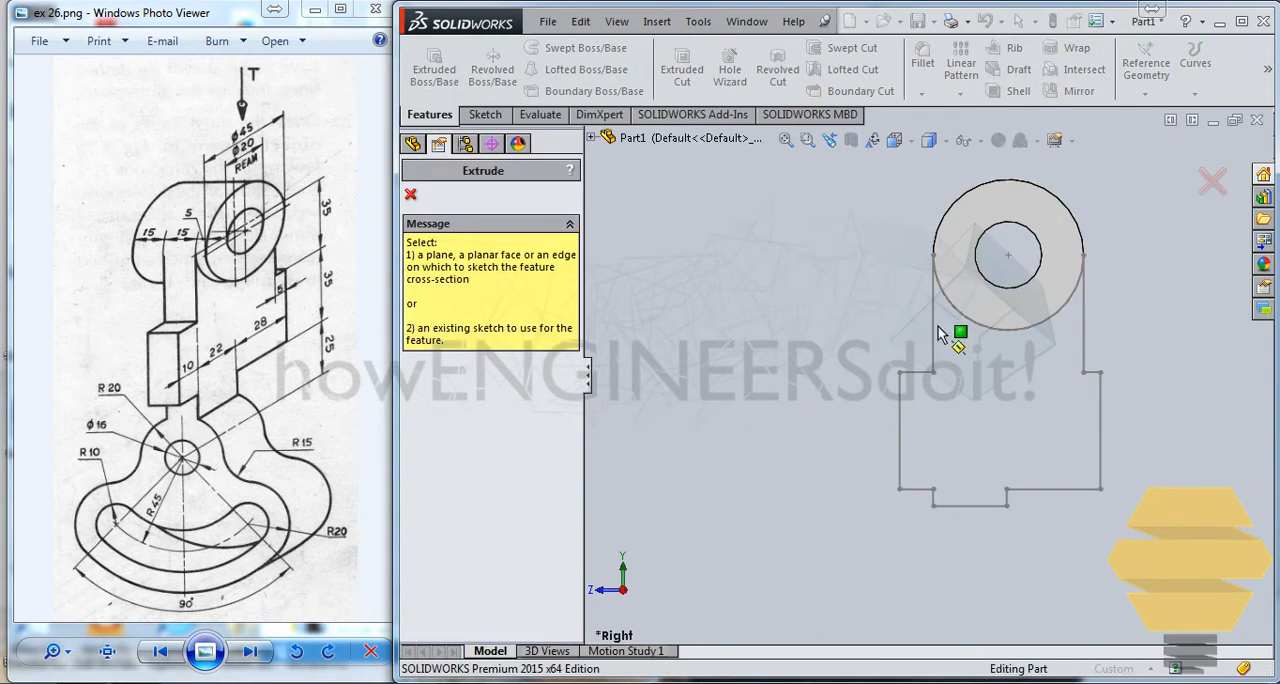
click(901, 373)
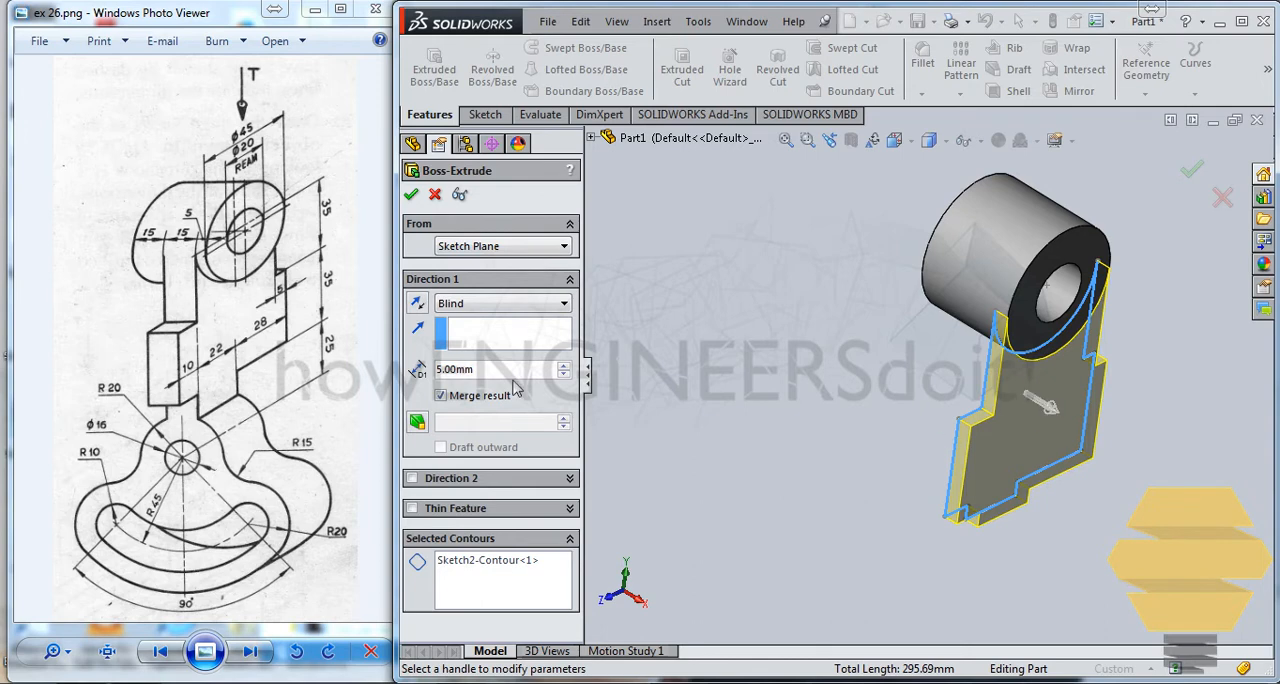
click(1048, 416)
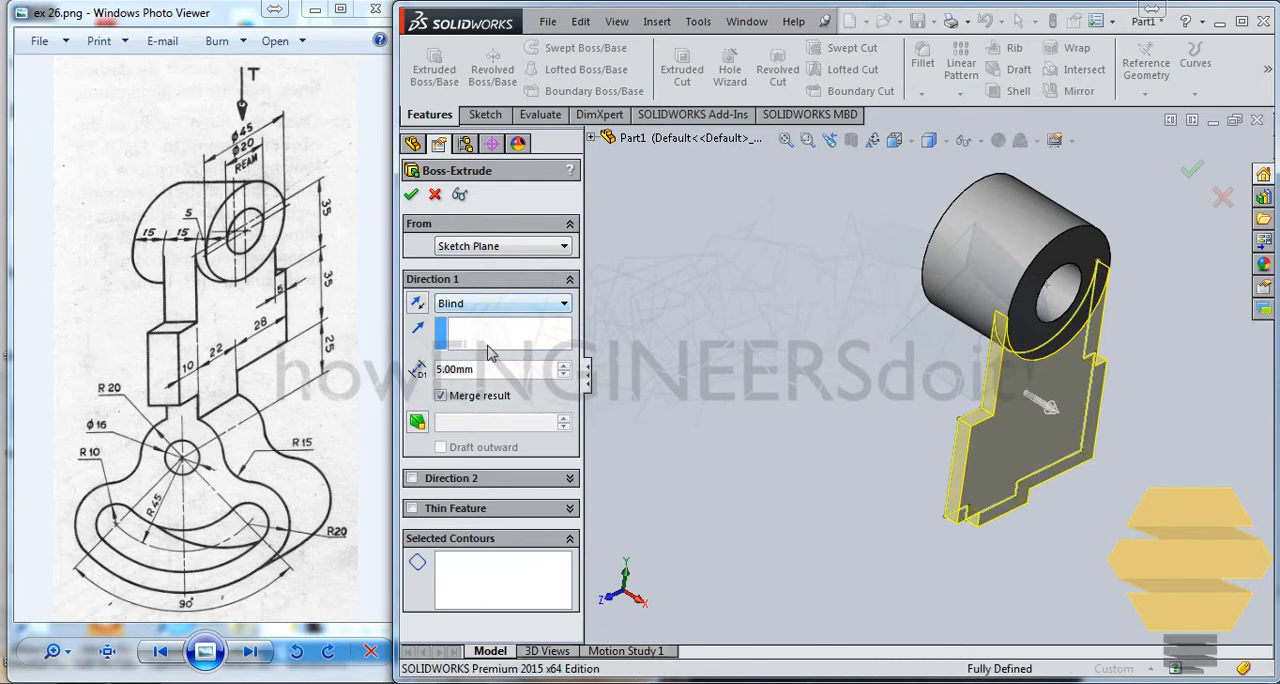
click(422, 307)
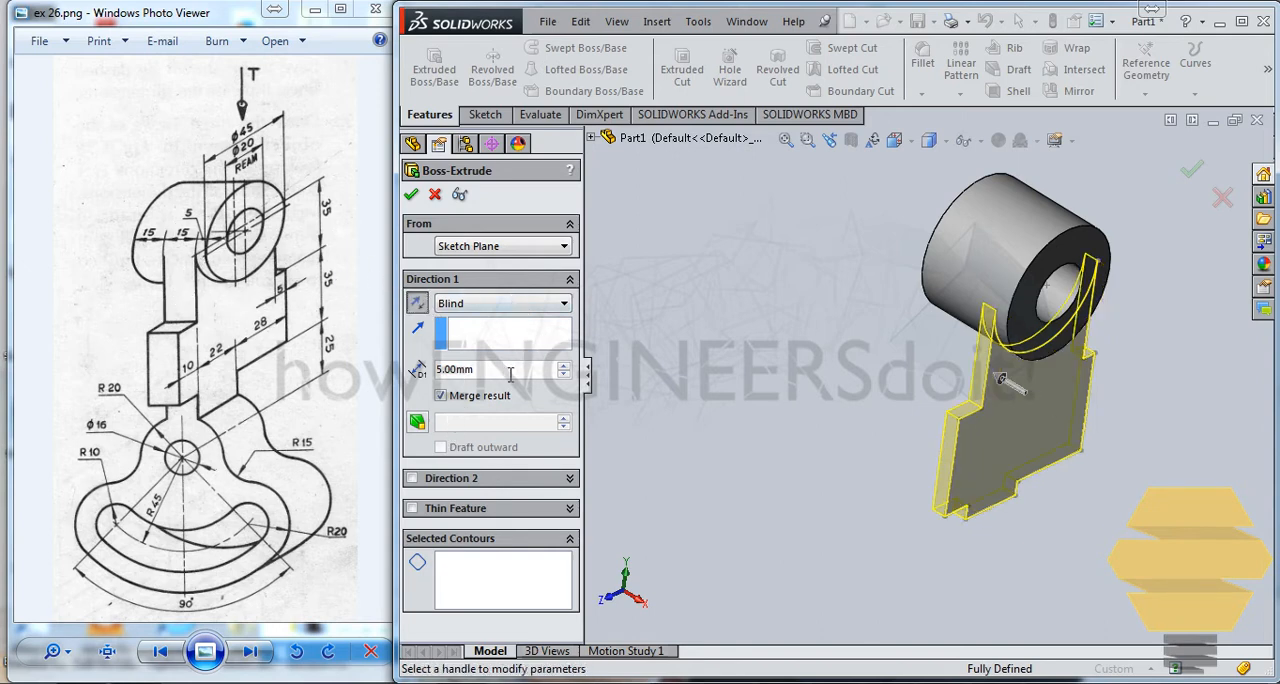
text(15)
key(Return)
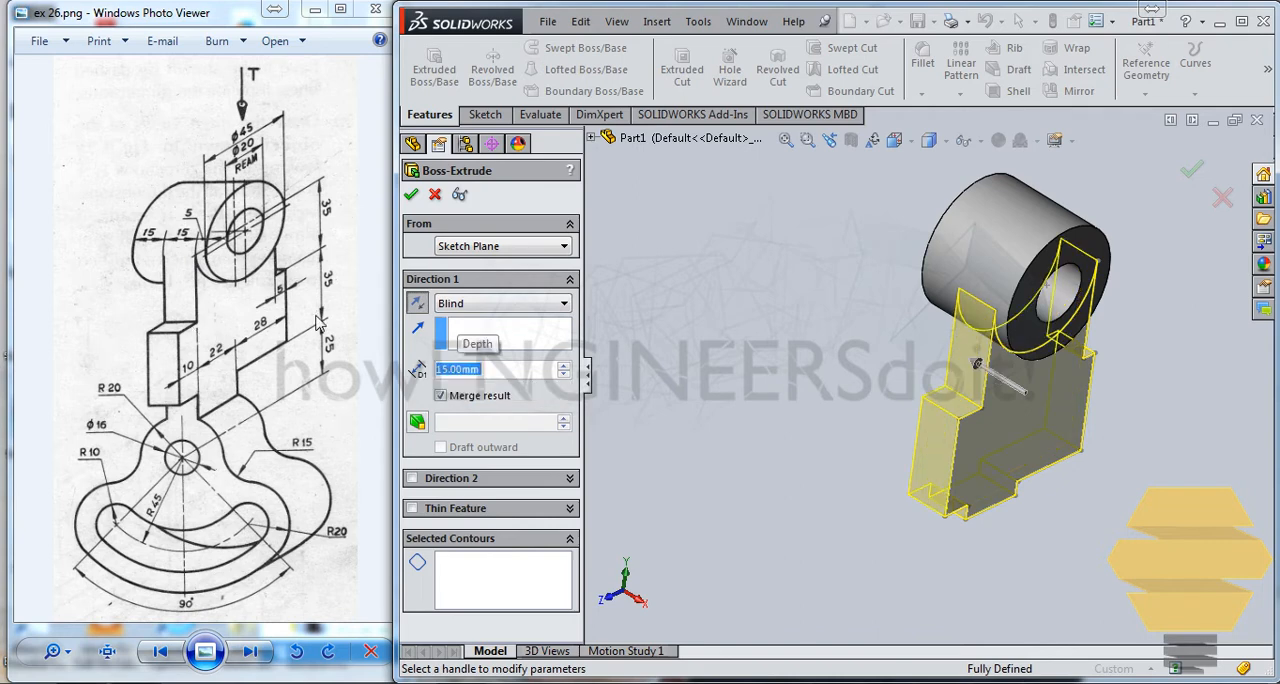
key(Return)
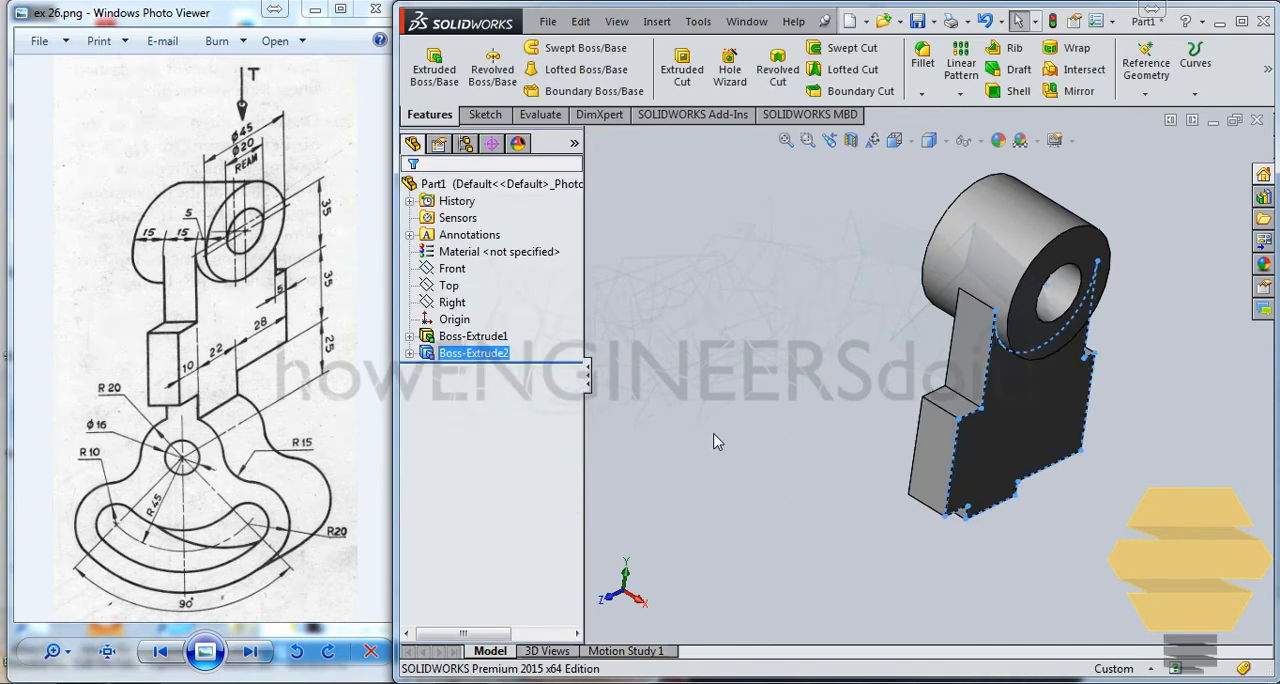
Step: Start a new sketch on the narrow side face of the small step at the arm's lower end
click(826, 230)
middle_drag(1056, 307, 1044, 280)
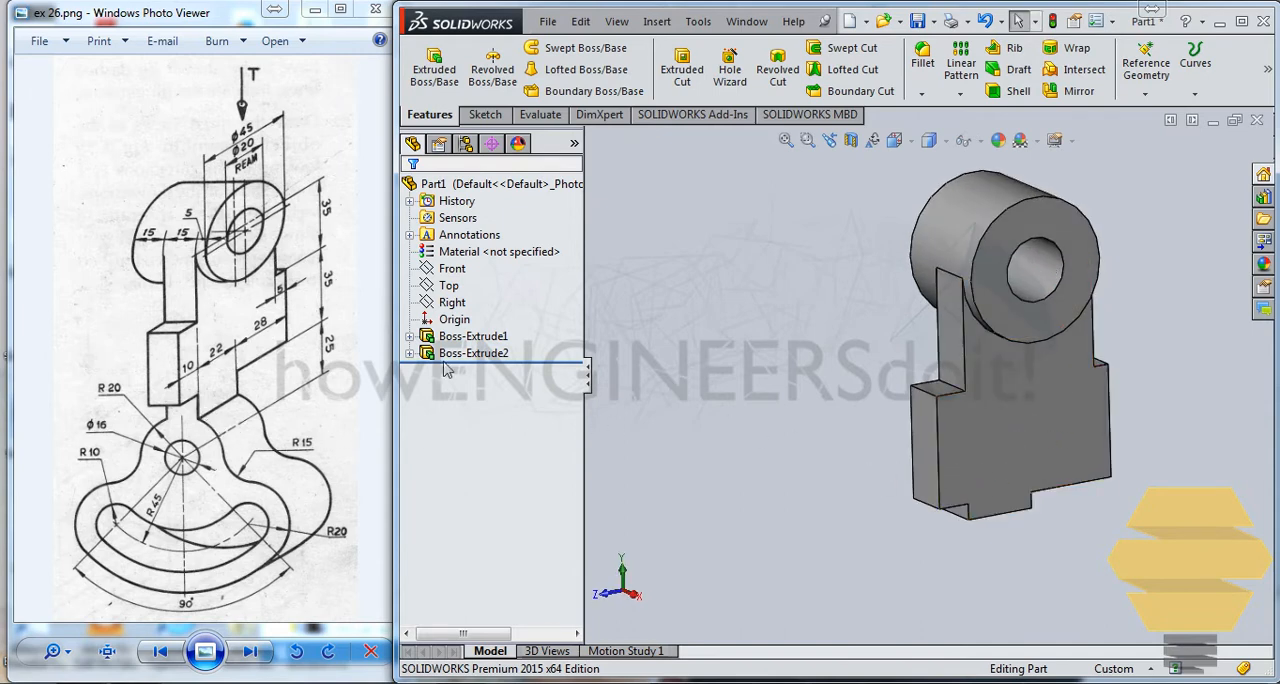
middle_drag(925, 465, 890, 523)
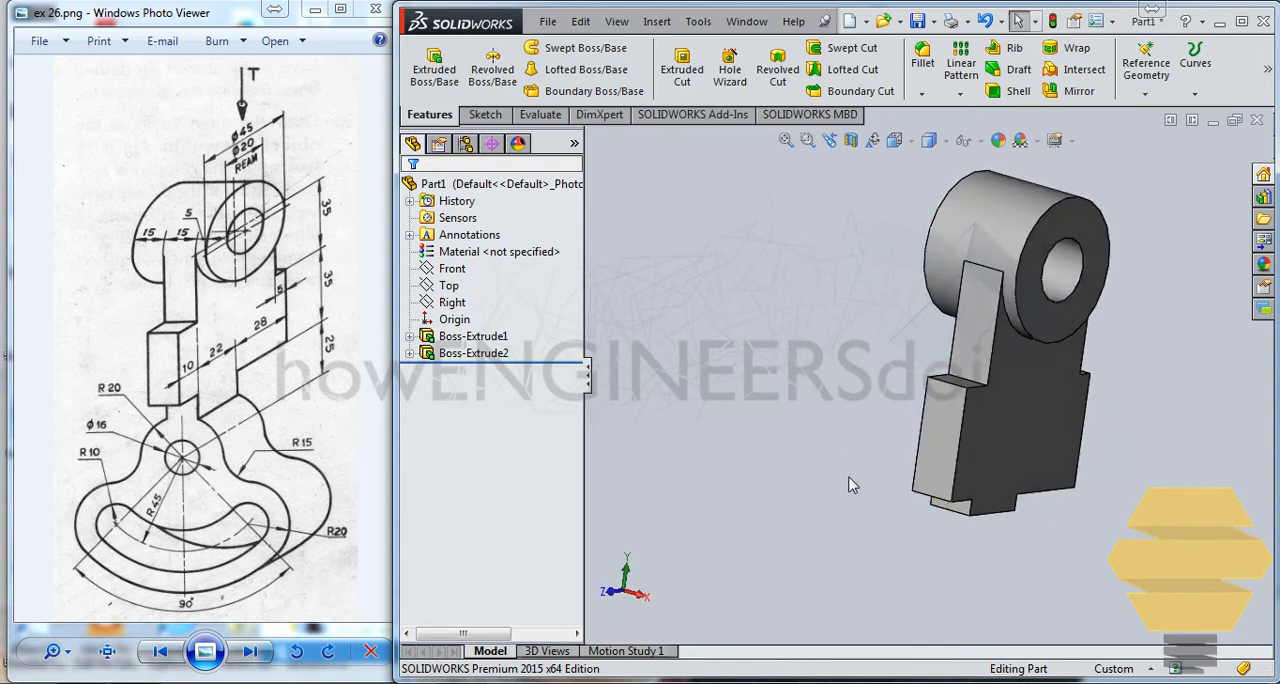
middle_drag(985, 515, 968, 484)
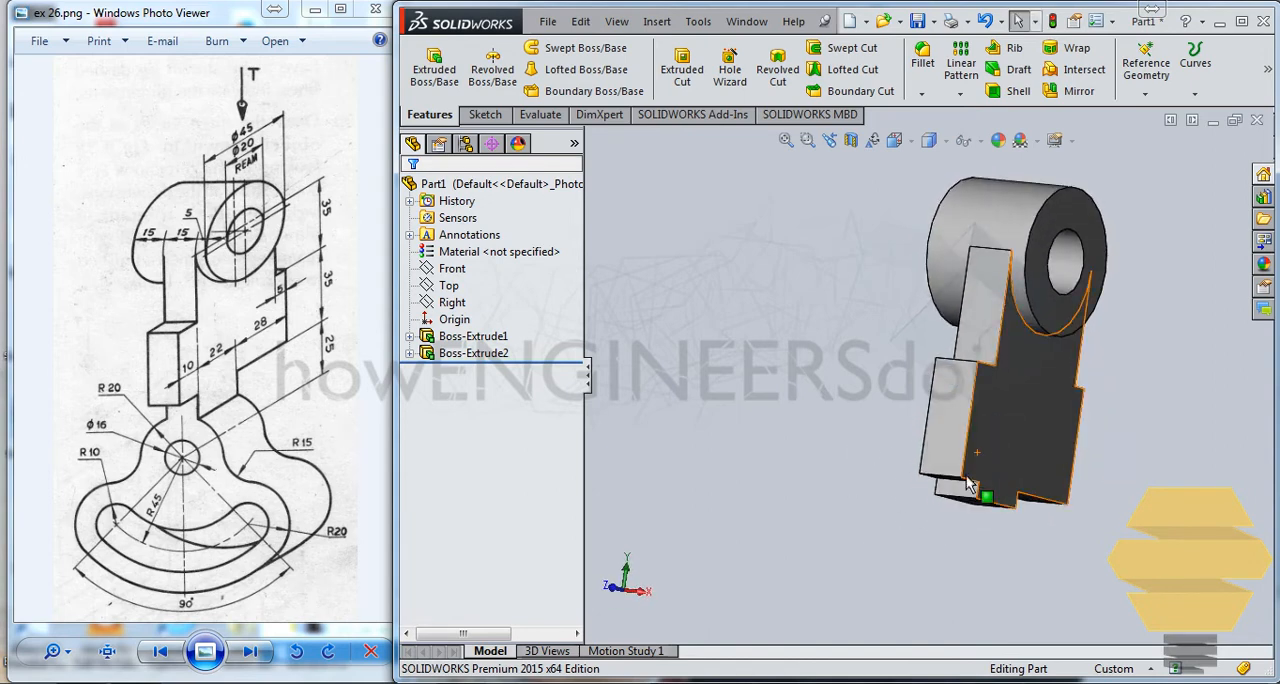
double_click(968, 484)
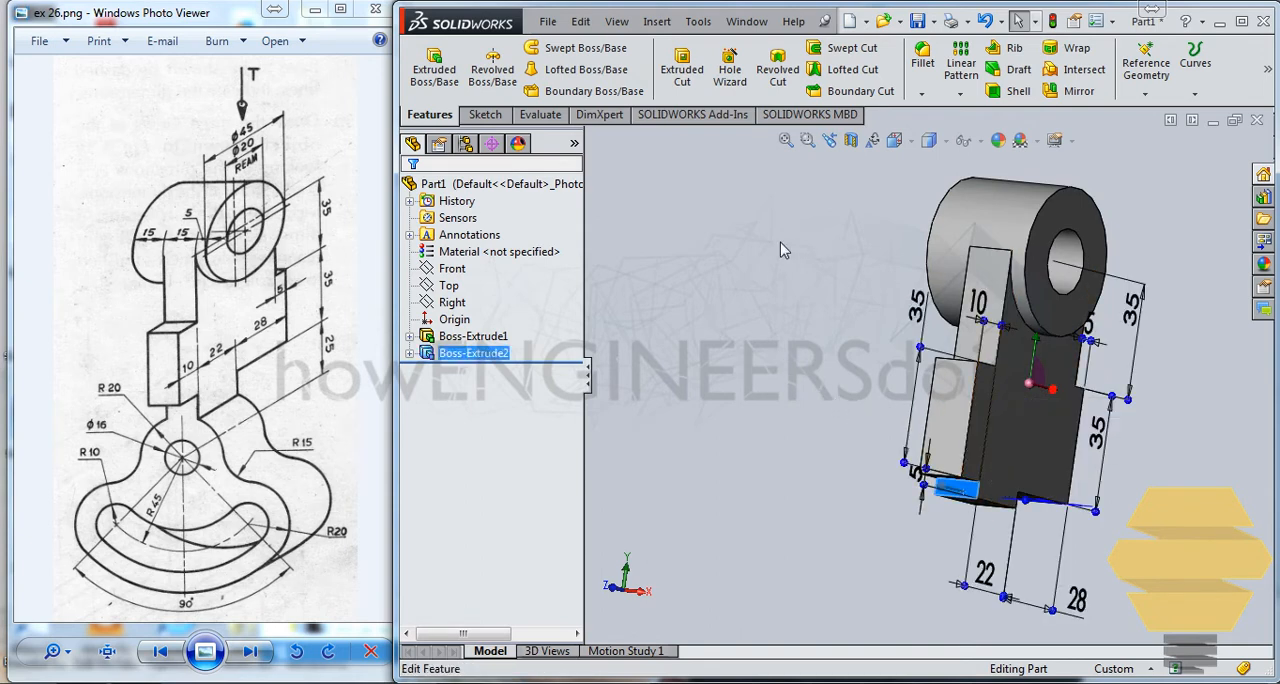
click(482, 114)
click(426, 65)
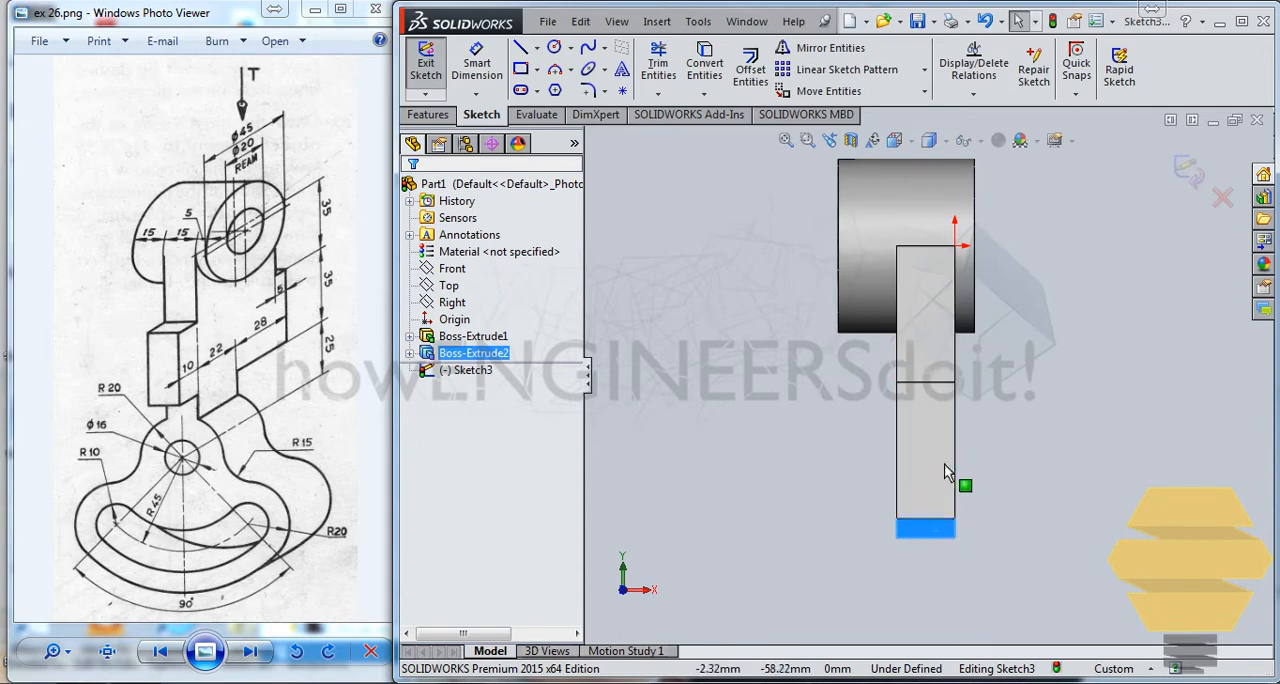
Step: Draw a vertical centerline about 50 mm long downward from the midpoint of the arm's bottom edge
scroll(985, 450, down, 3)
scroll(859, 446, up, 3)
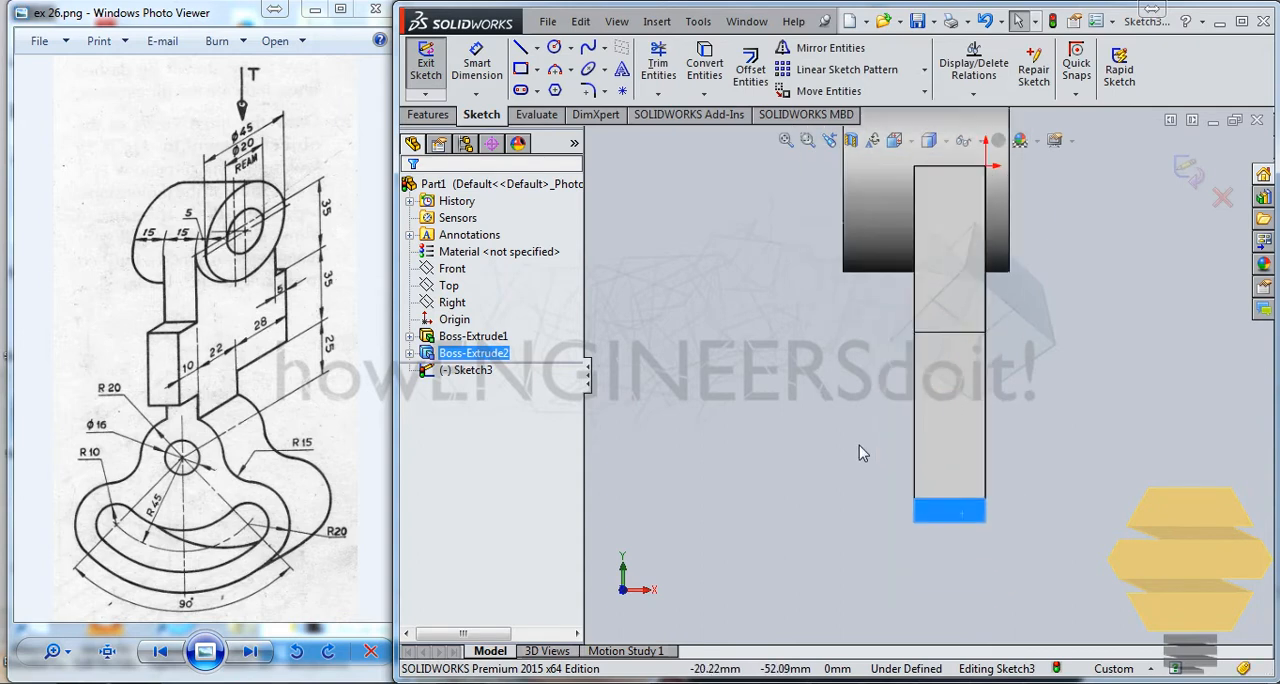
scroll(866, 444, down, 1)
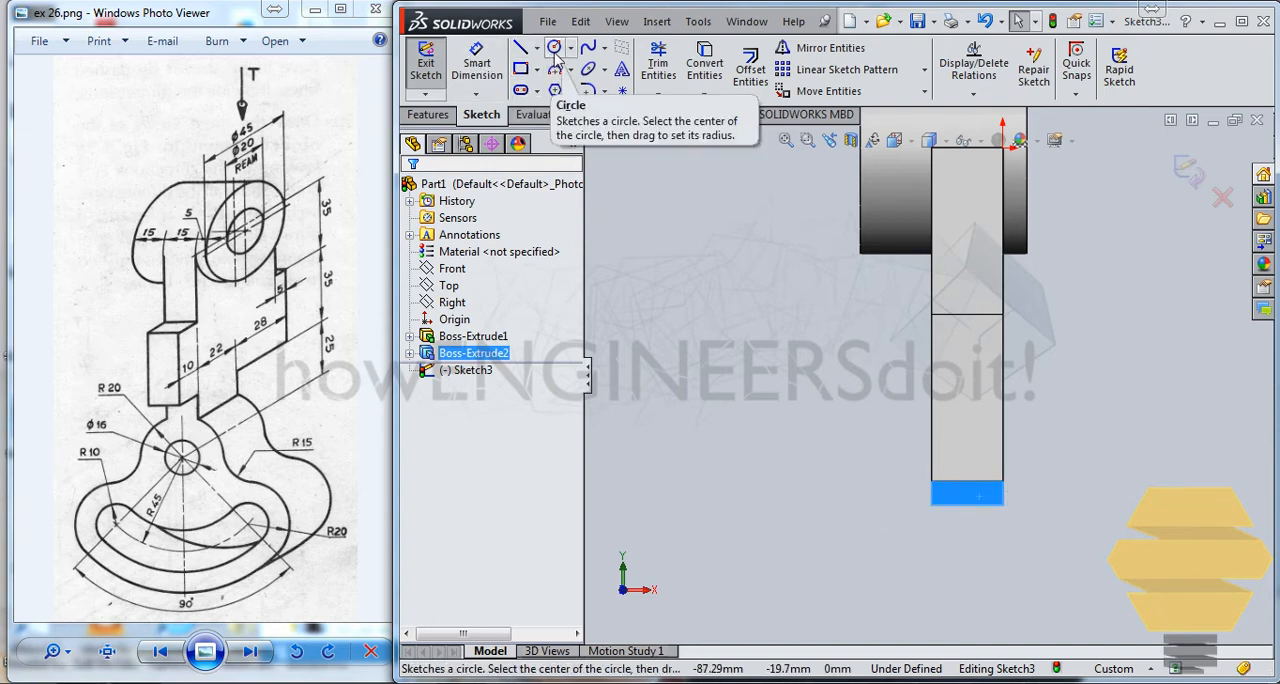
scroll(971, 530, down, 2)
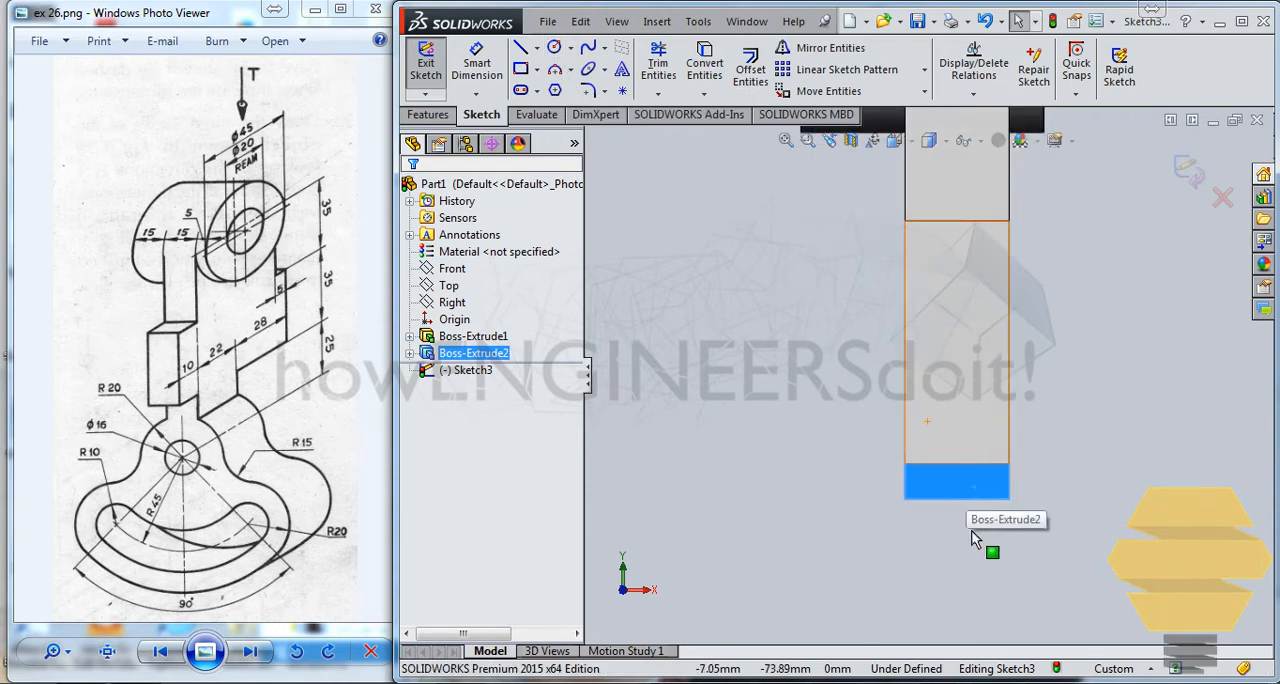
scroll(968, 522, up, 2)
scroll(960, 492, down, 1)
mouse_move(960, 498)
ctrl+middle_down()
mouse_move(974, 394)
mouse_move(957, 400)
ctrl+middle_up()
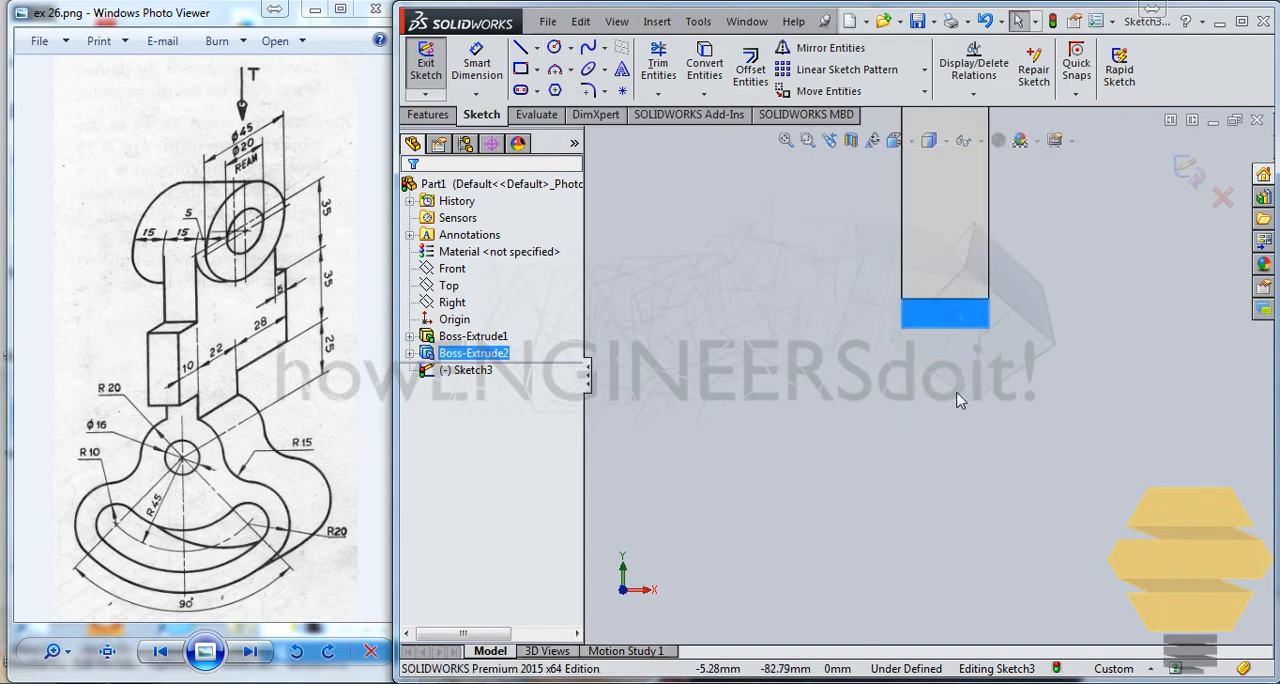
click(554, 47)
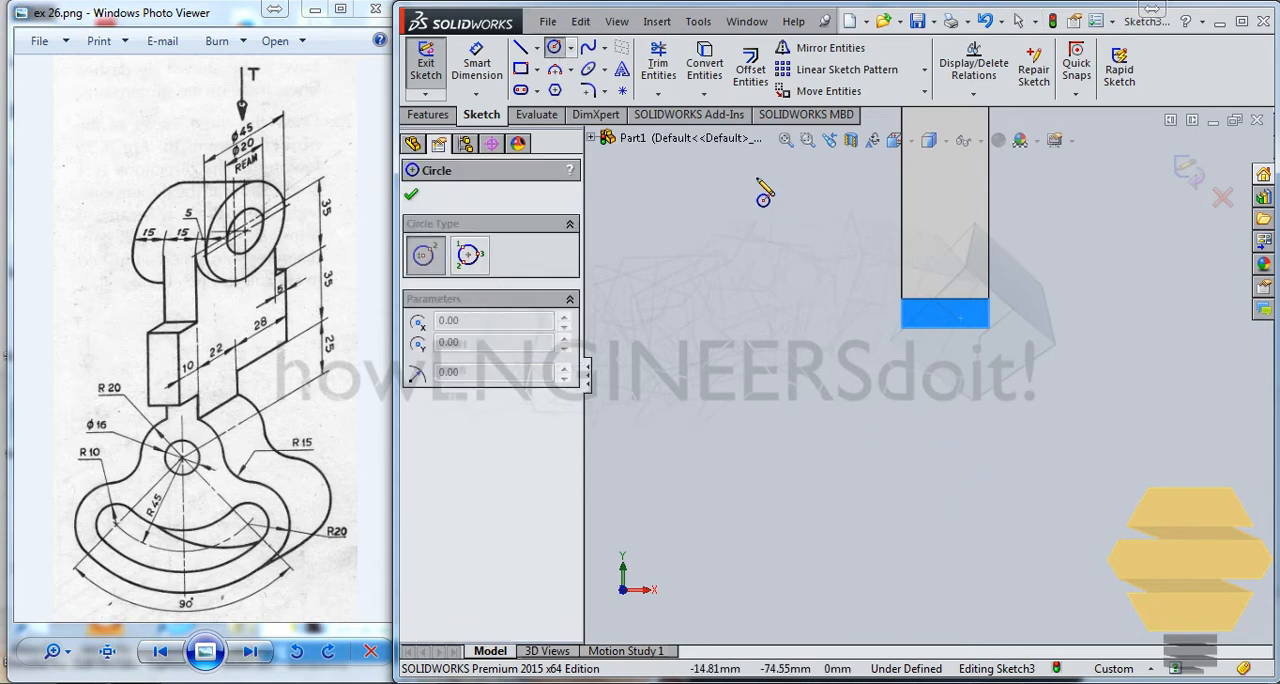
key(Escape)
click(537, 47)
click(545, 86)
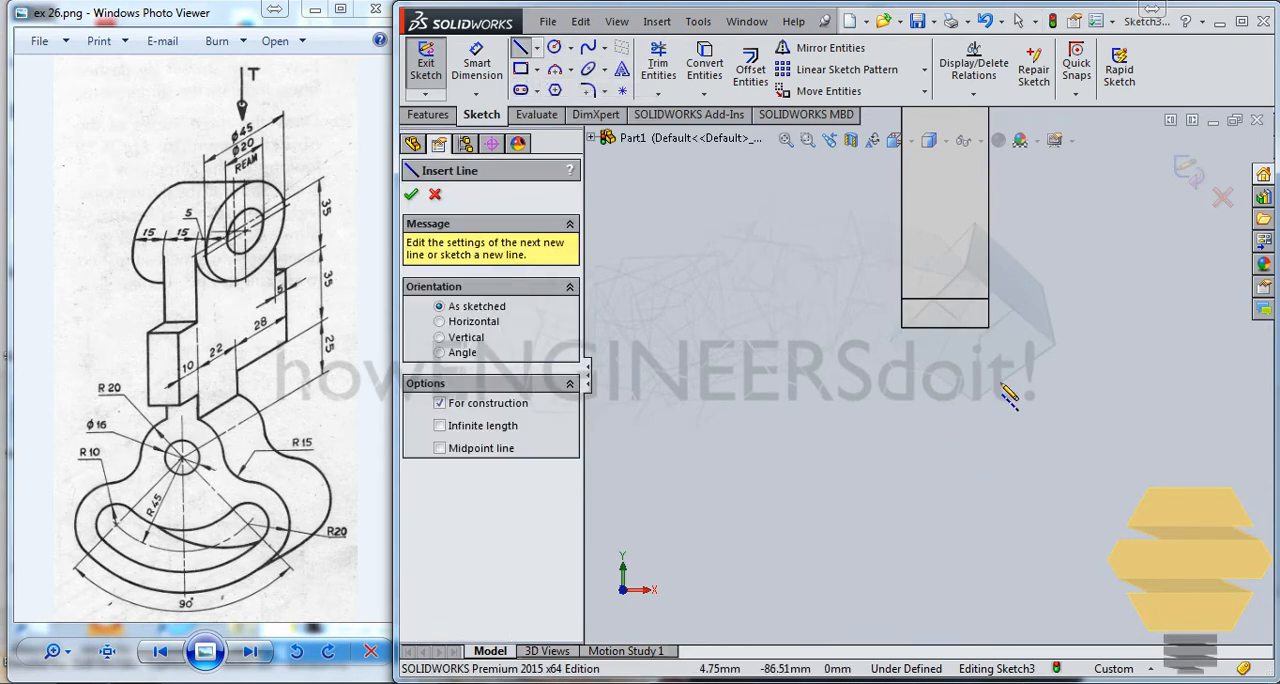
click(945, 327)
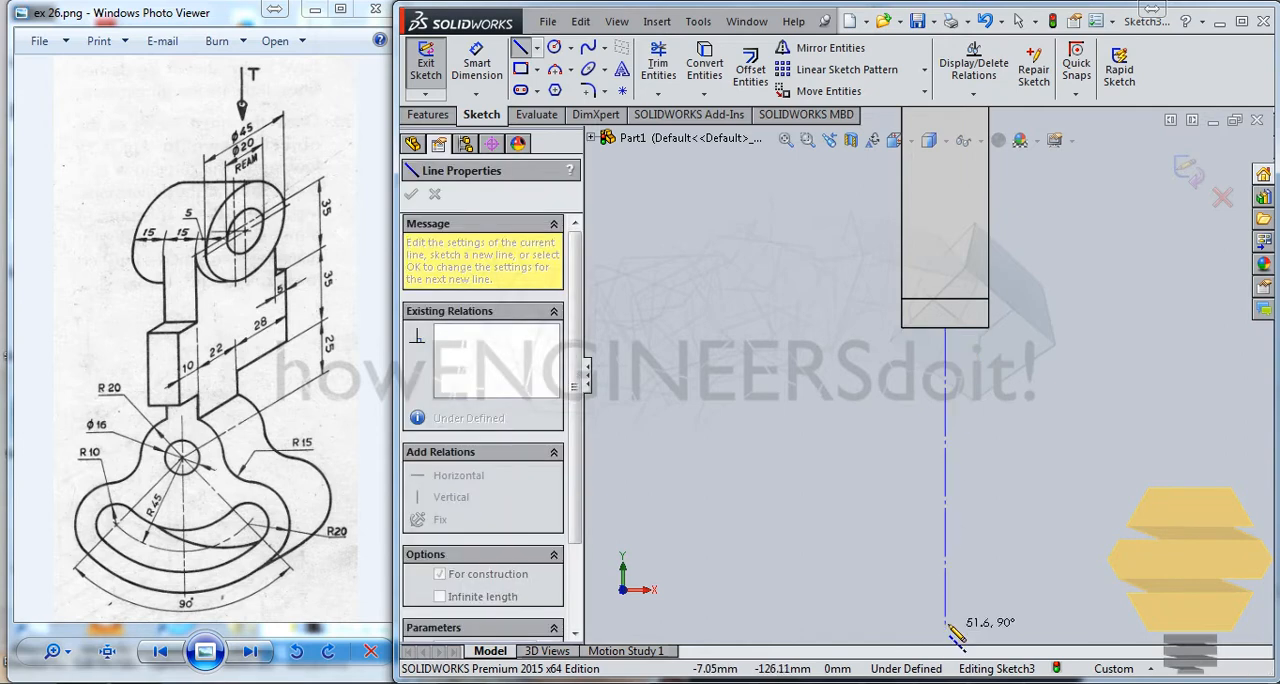
click(945, 615)
key(Escape)
Step: Lengthen the vertical centerline by pulling its free lower end farther down
scroll(995, 495, up, 3)
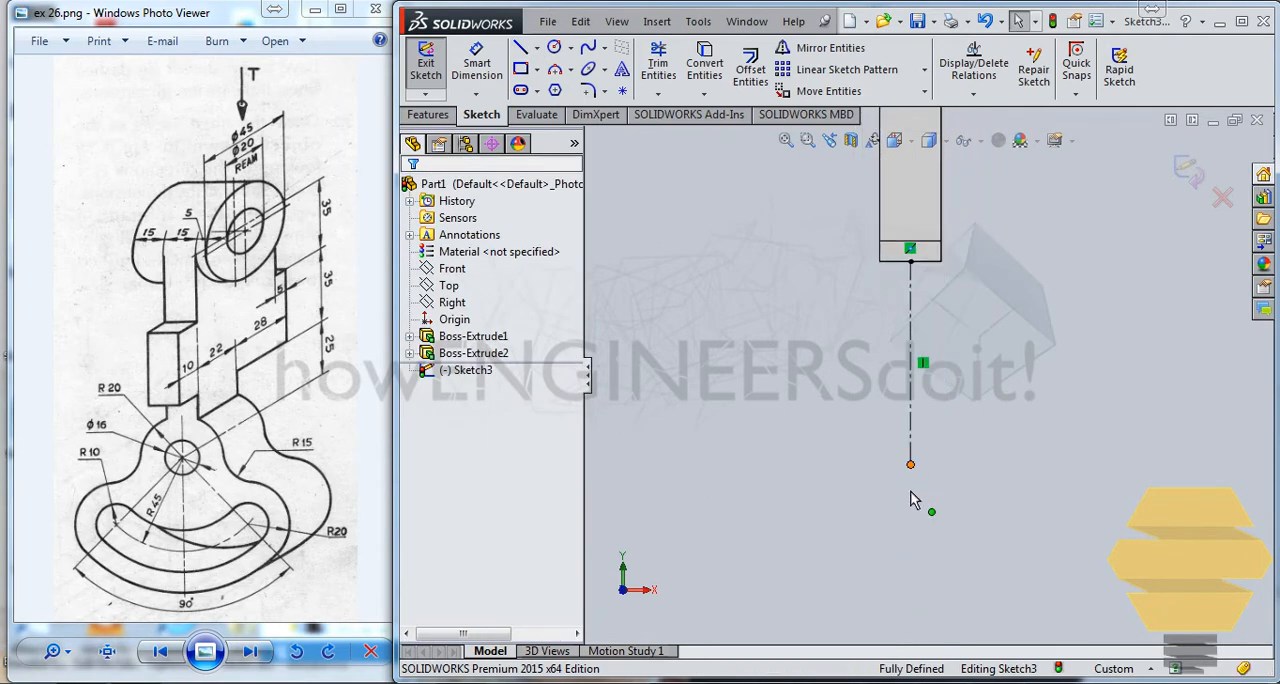
drag(910, 464, 910, 622)
key(Escape)
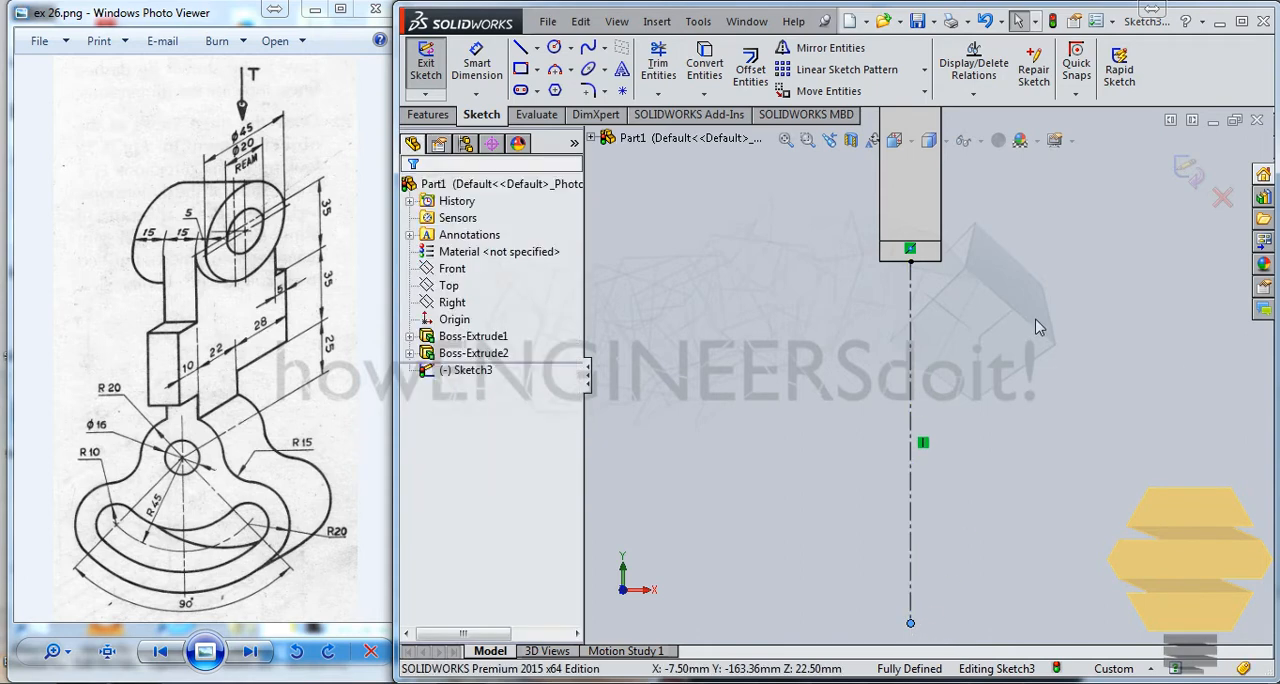
Step: Sketch two concentric circles centred on the centerline below the arm, with radii of about 8.7 mm and 19.2 mm
click(554, 50)
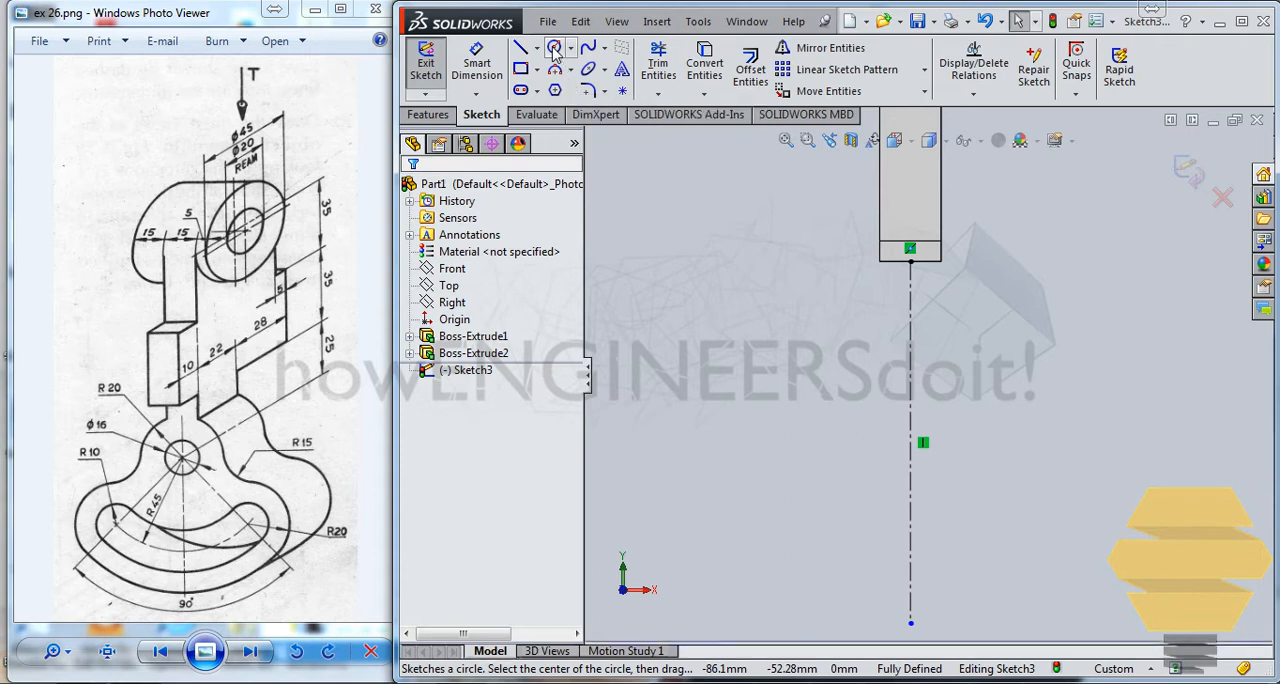
click(910, 367)
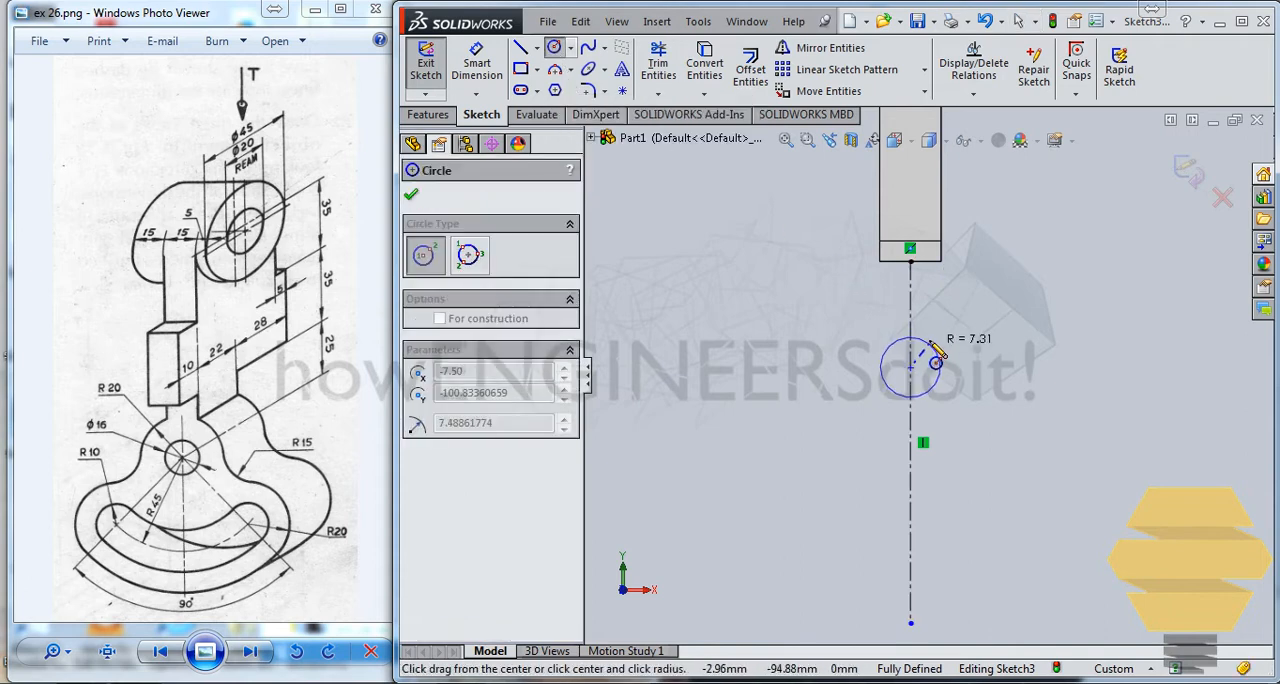
click(940, 388)
click(910, 367)
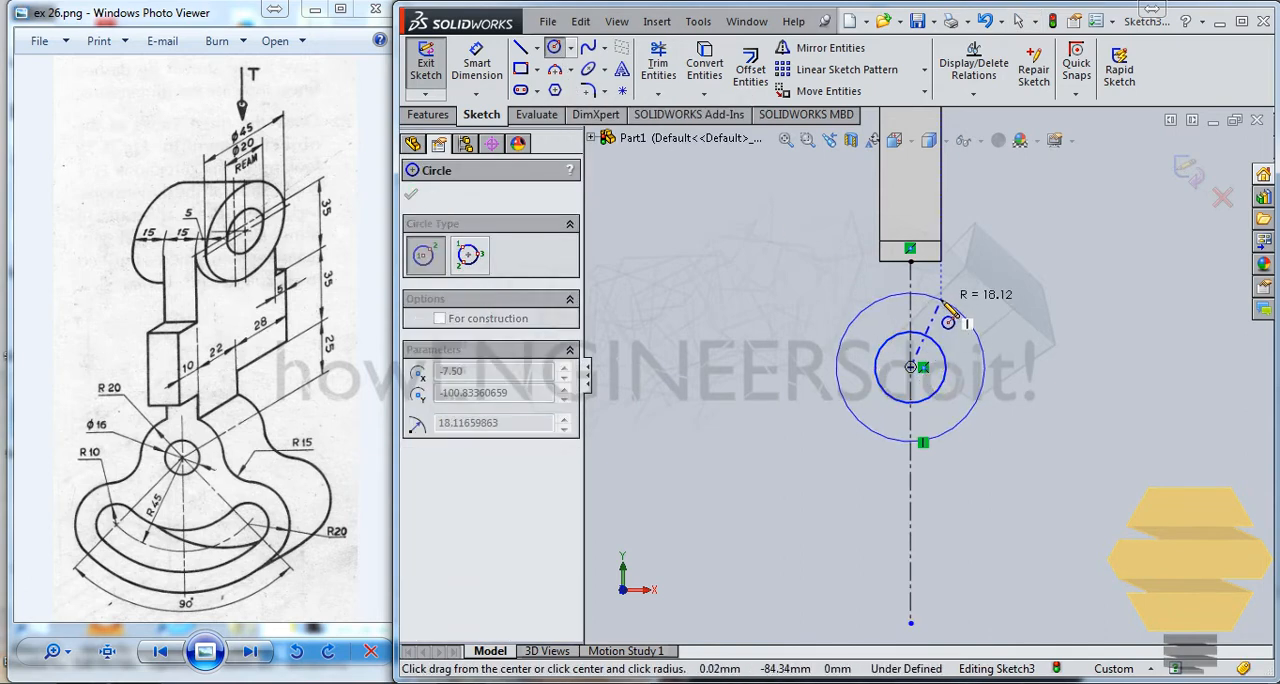
click(968, 320)
key(Escape)
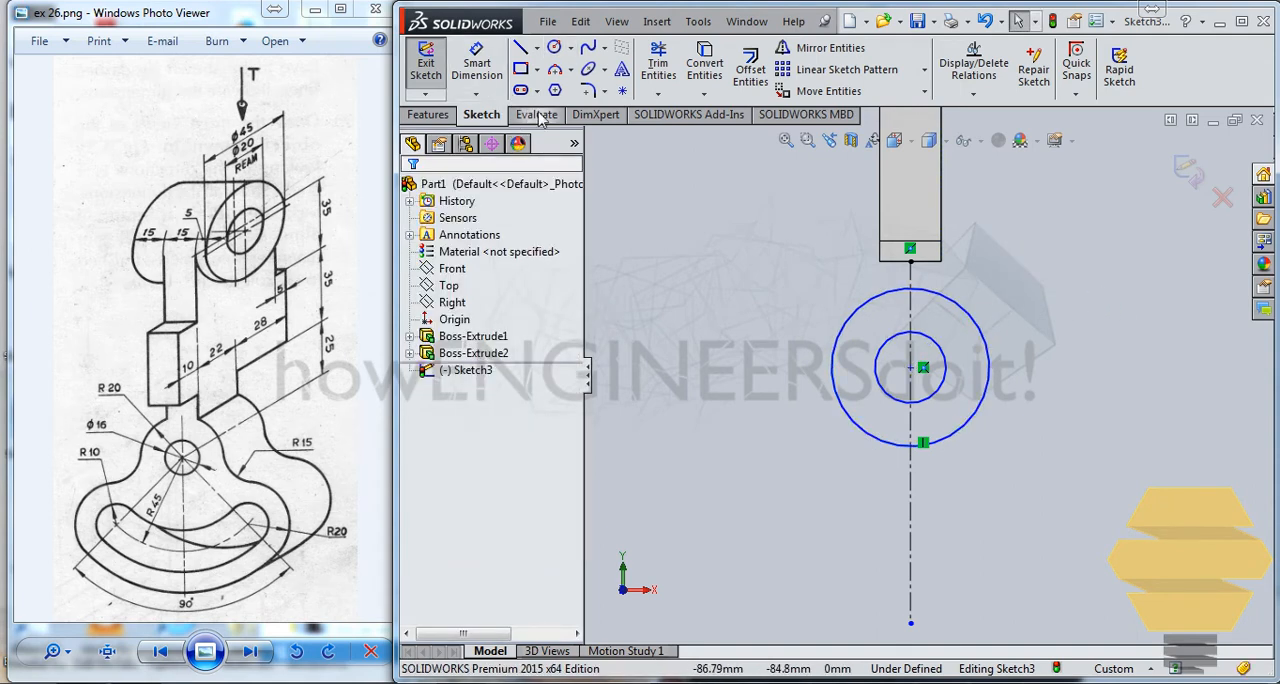
Step: Dimension the inner circle to a 16 mm diameter and the outer circle to a 40 mm diameter
click(486, 70)
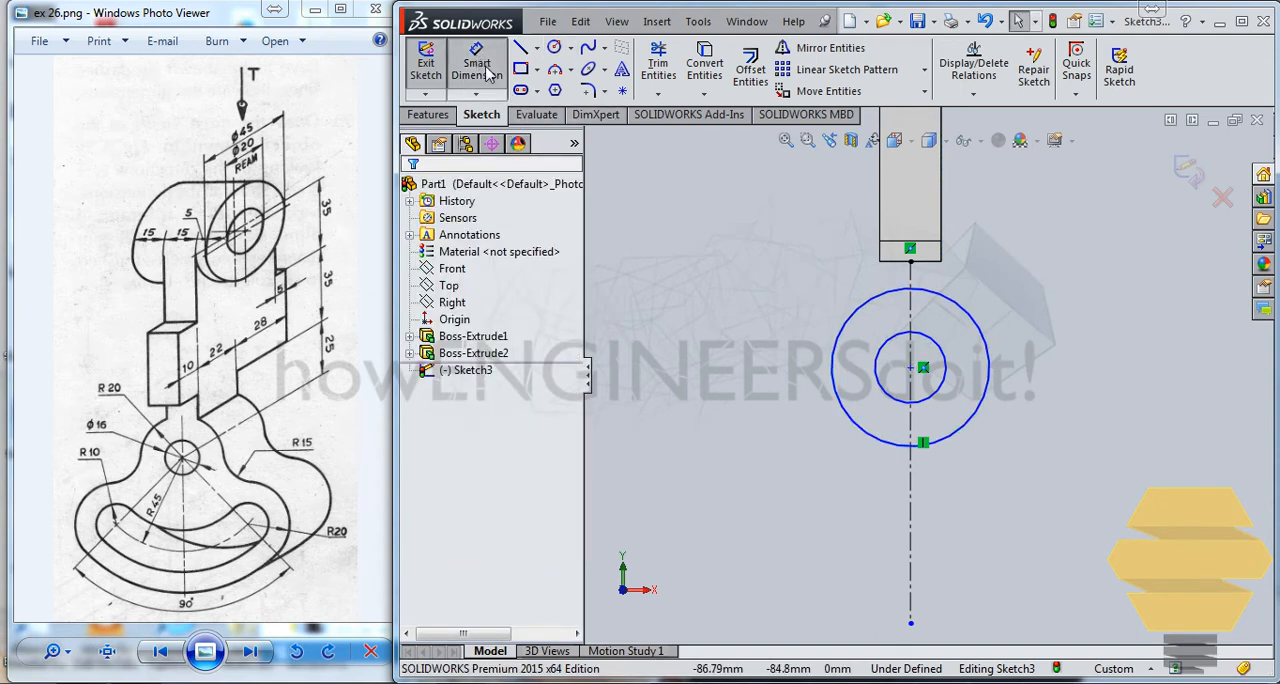
click(944, 360)
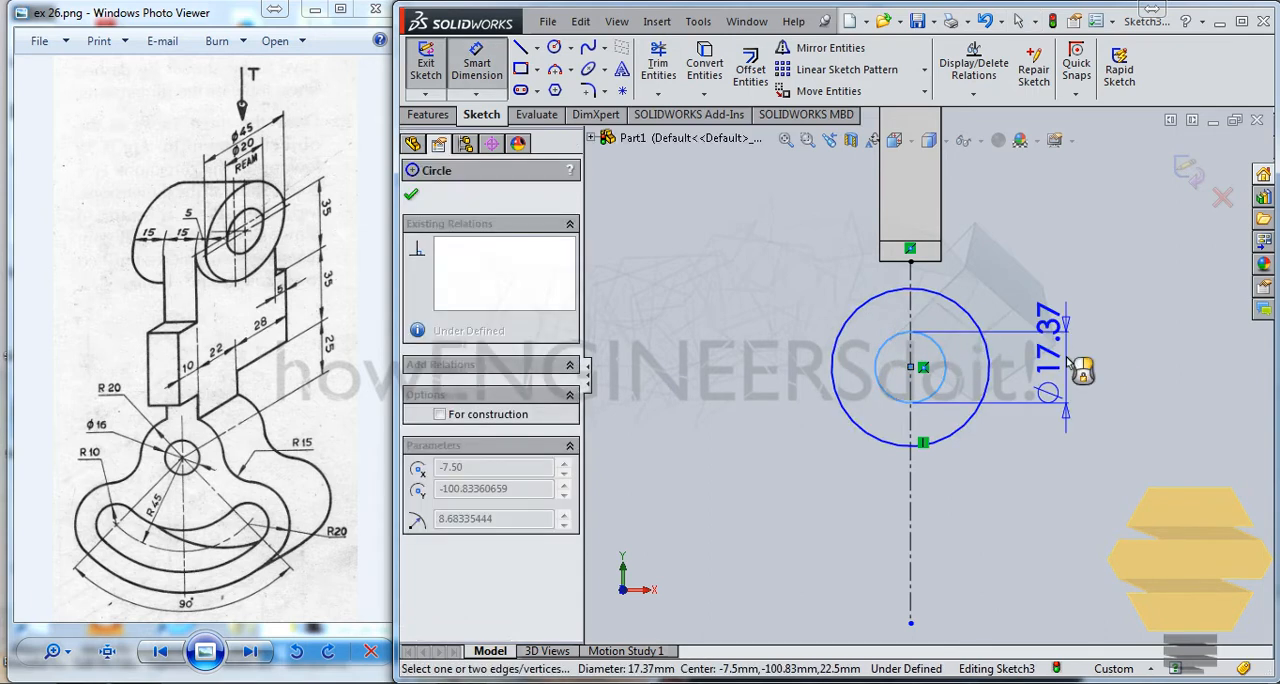
click(1068, 363)
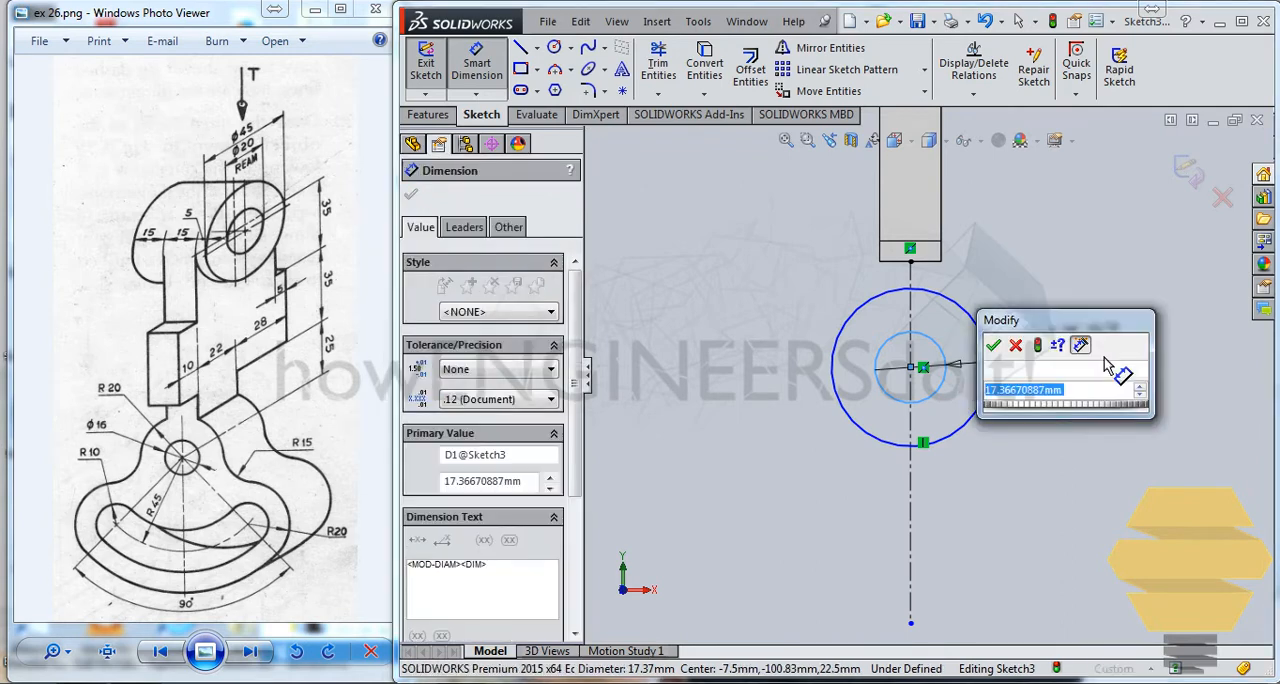
key(Return)
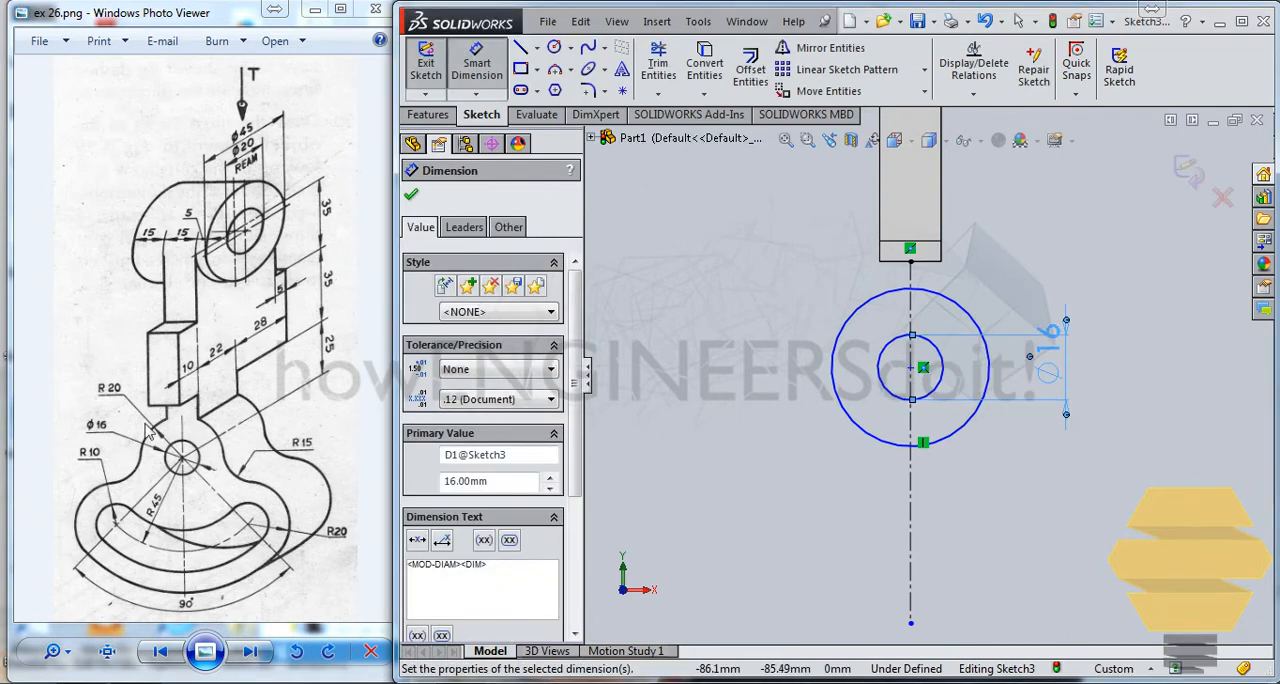
click(963, 310)
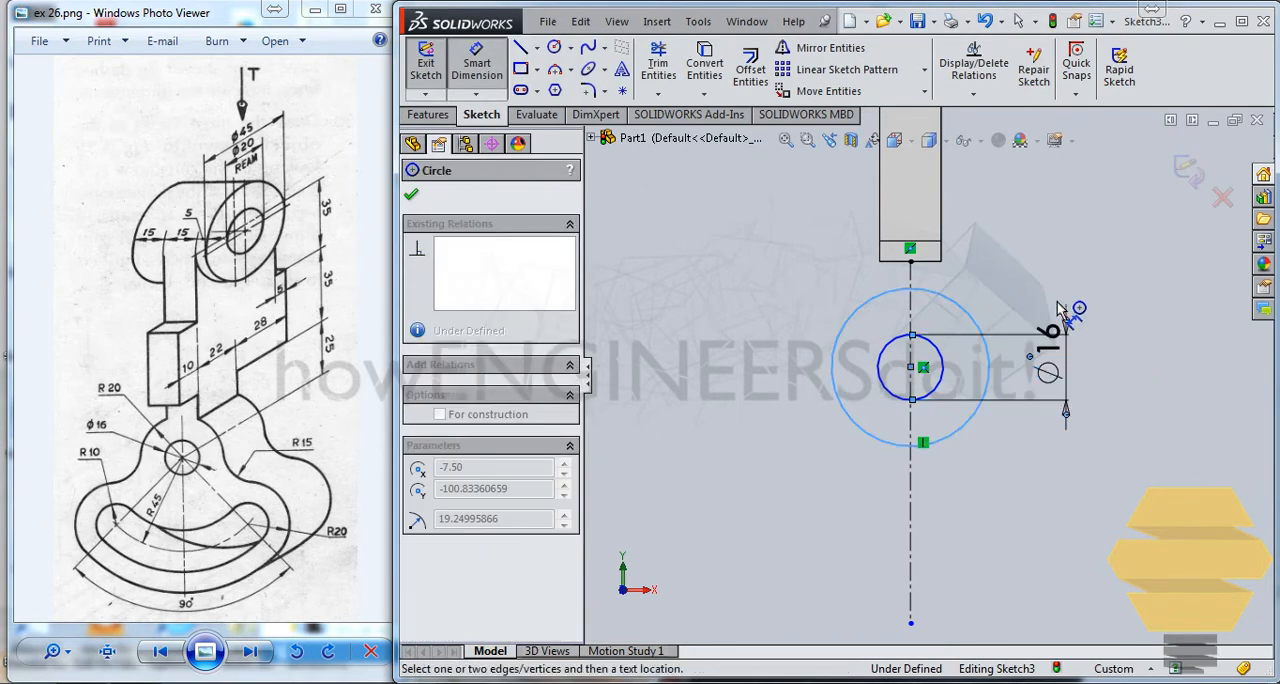
click(1156, 332)
text(40)
key(Return)
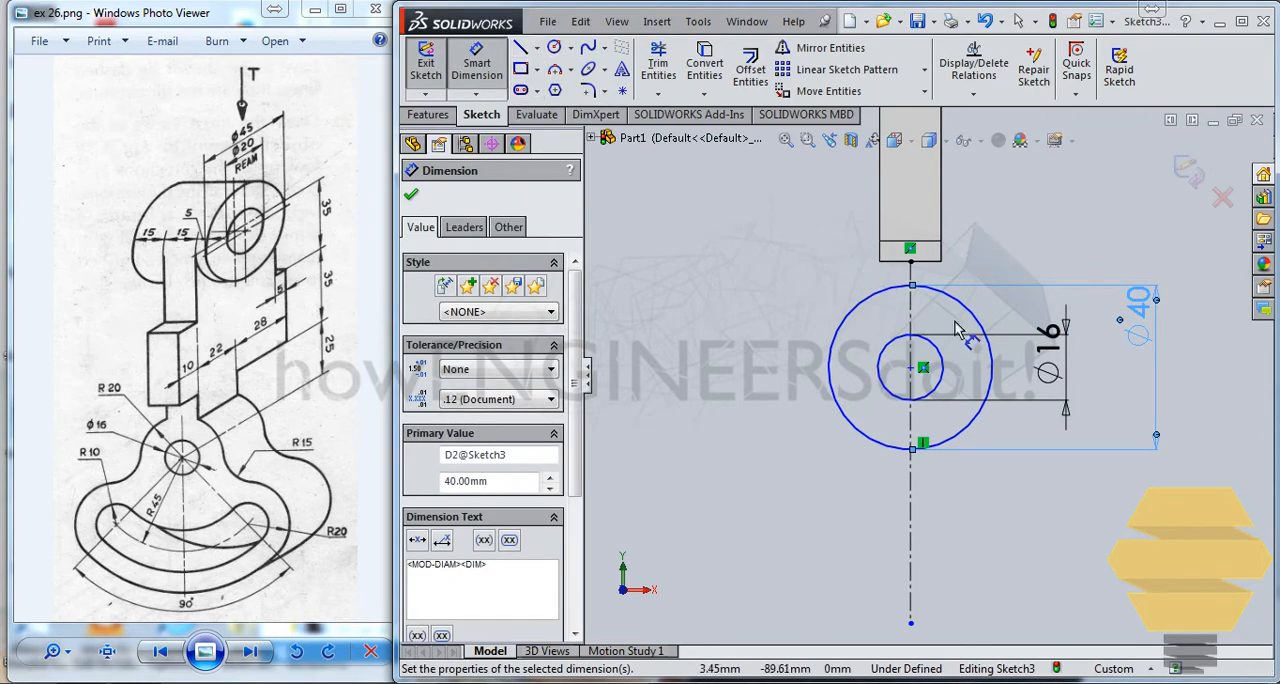
key(Escape)
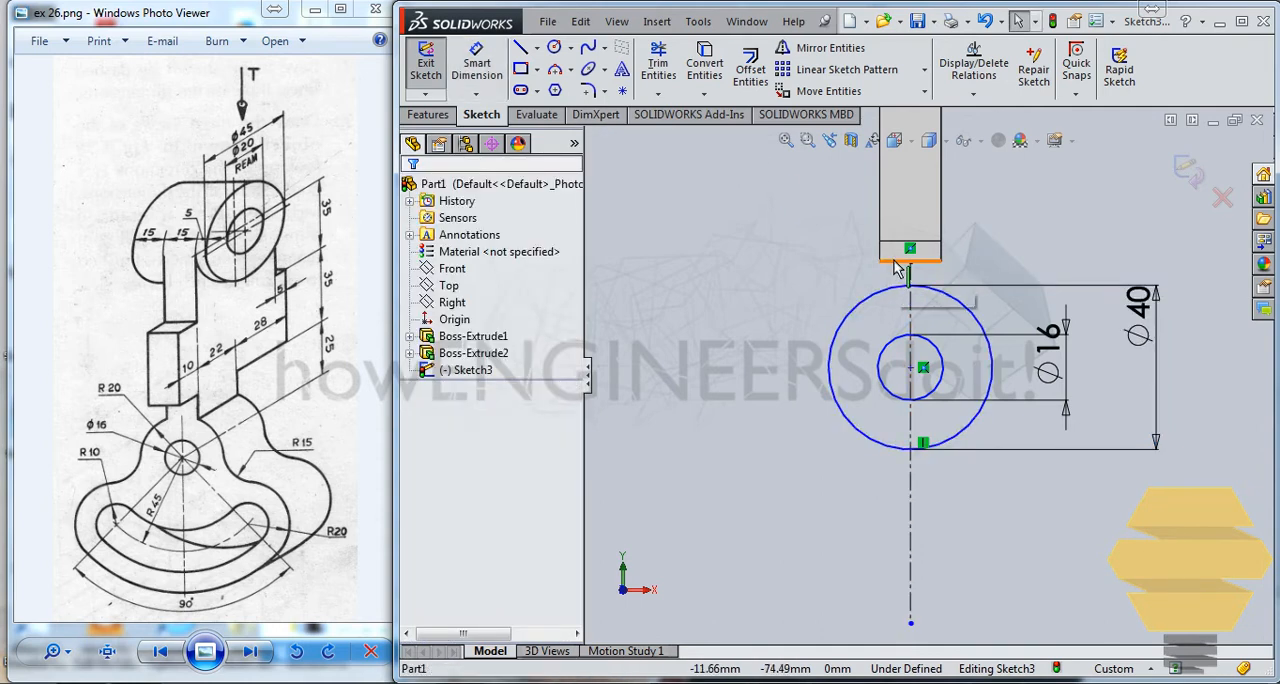
Step: Make the outer circle tangent to the arm's bottom edge
click(934, 290)
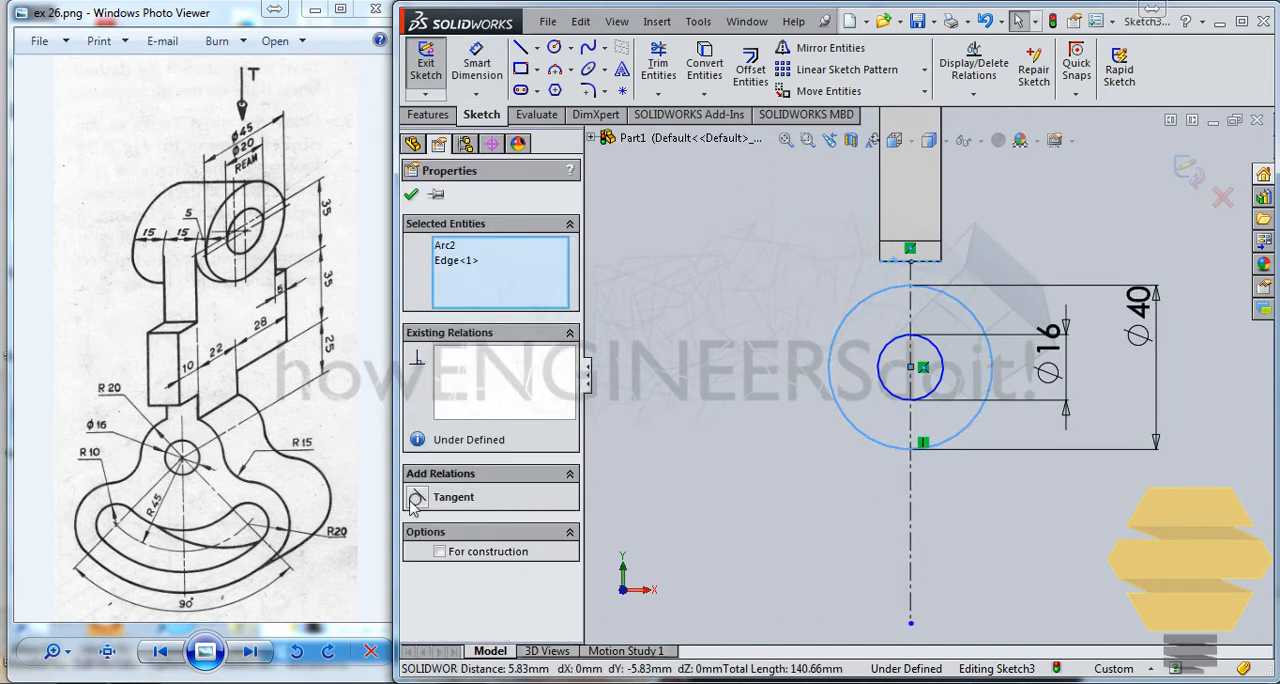
click(416, 498)
click(862, 360)
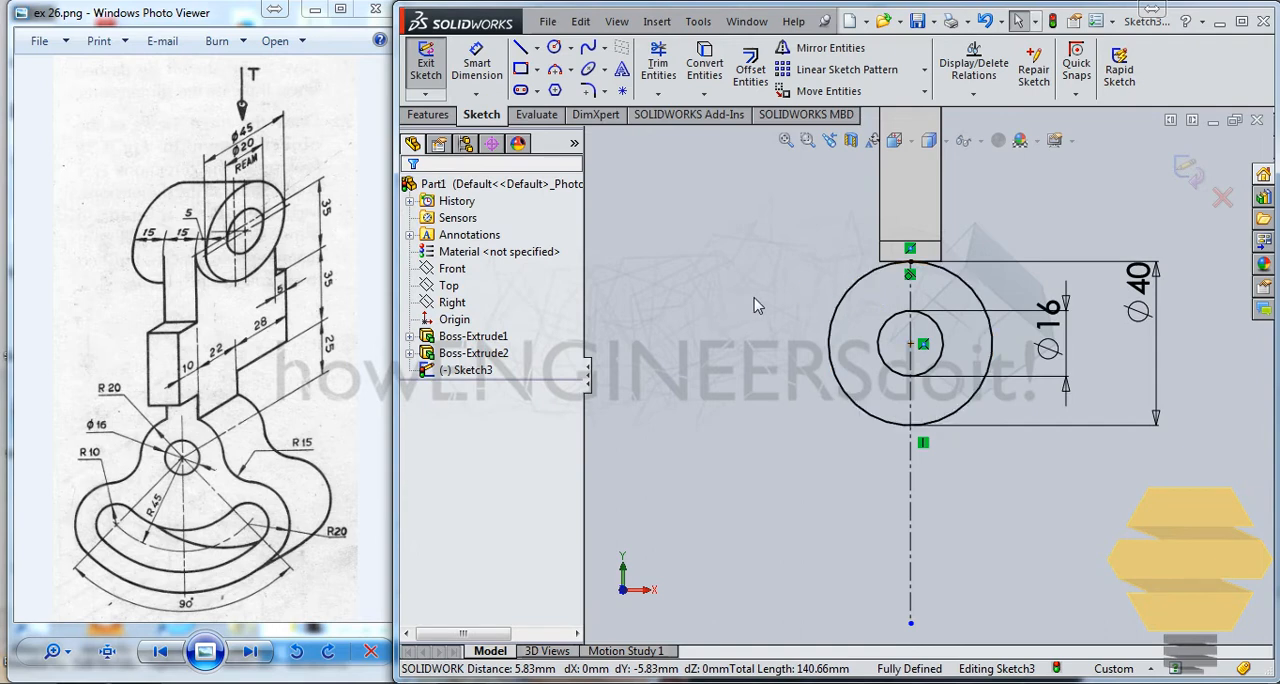
scroll(897, 313, up, 2)
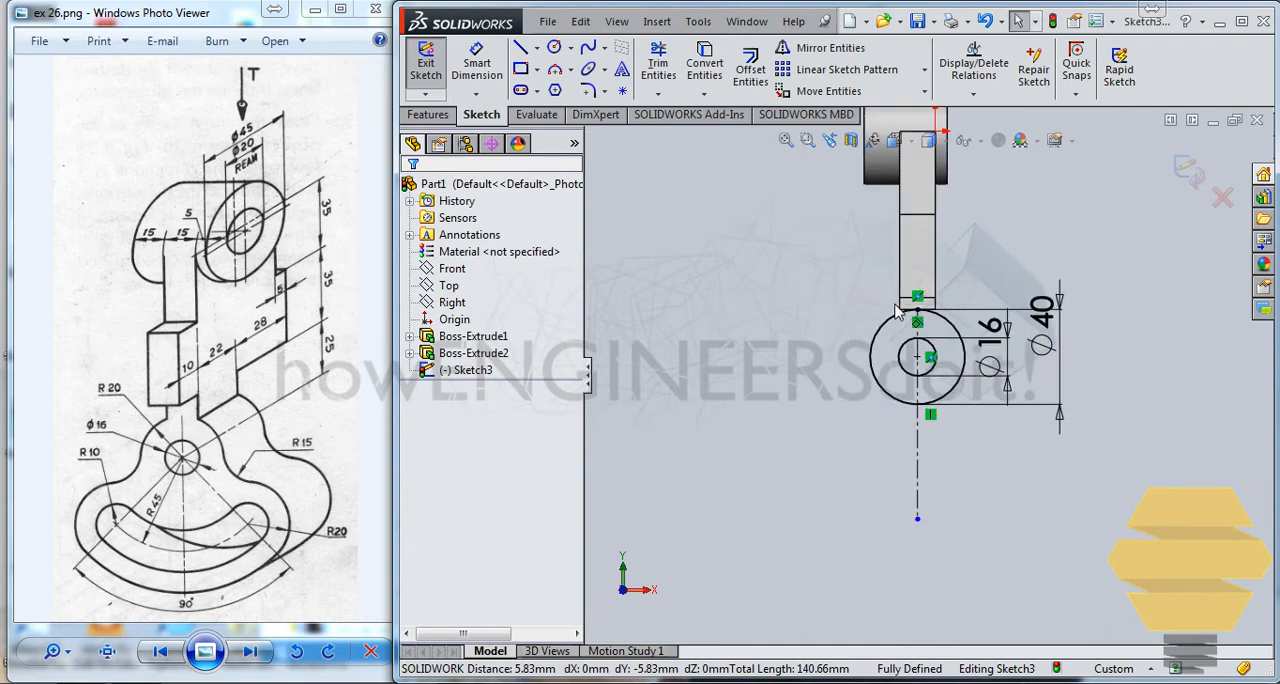
scroll(897, 313, down, 4)
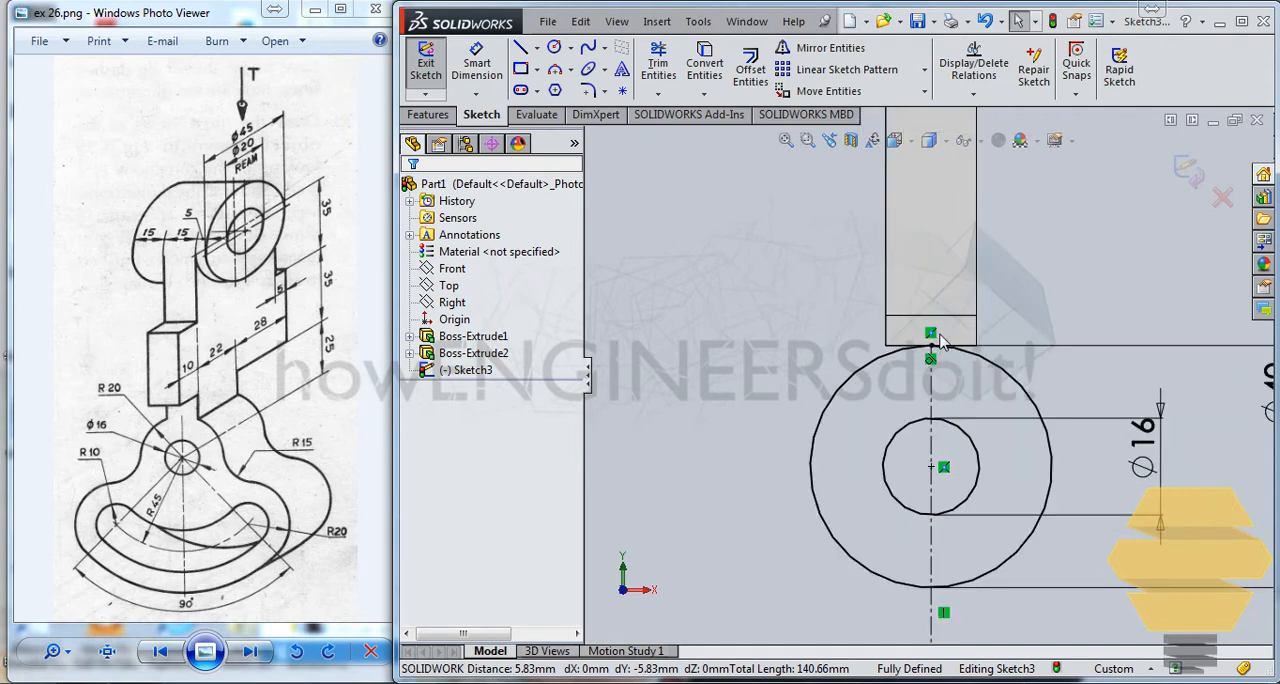
Step: Convert the arm's two short lower side edges and its bottom edge into sketch lines
scroll(935, 345, down, 3)
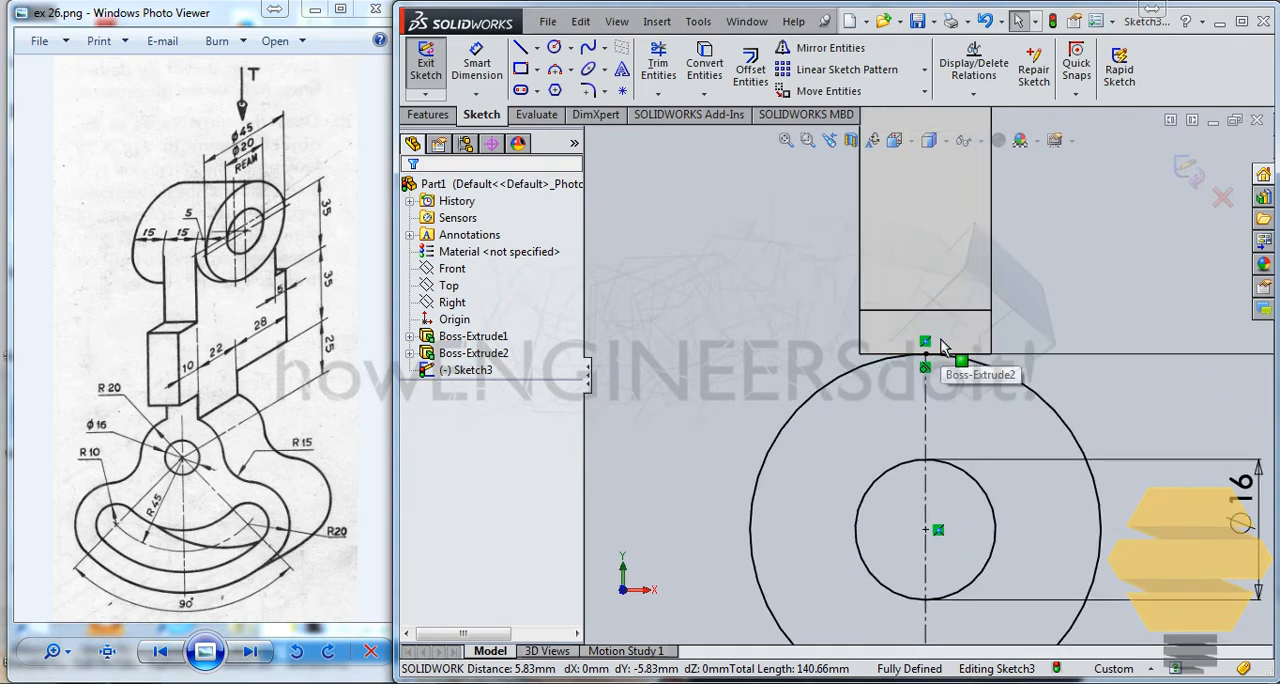
click(845, 355)
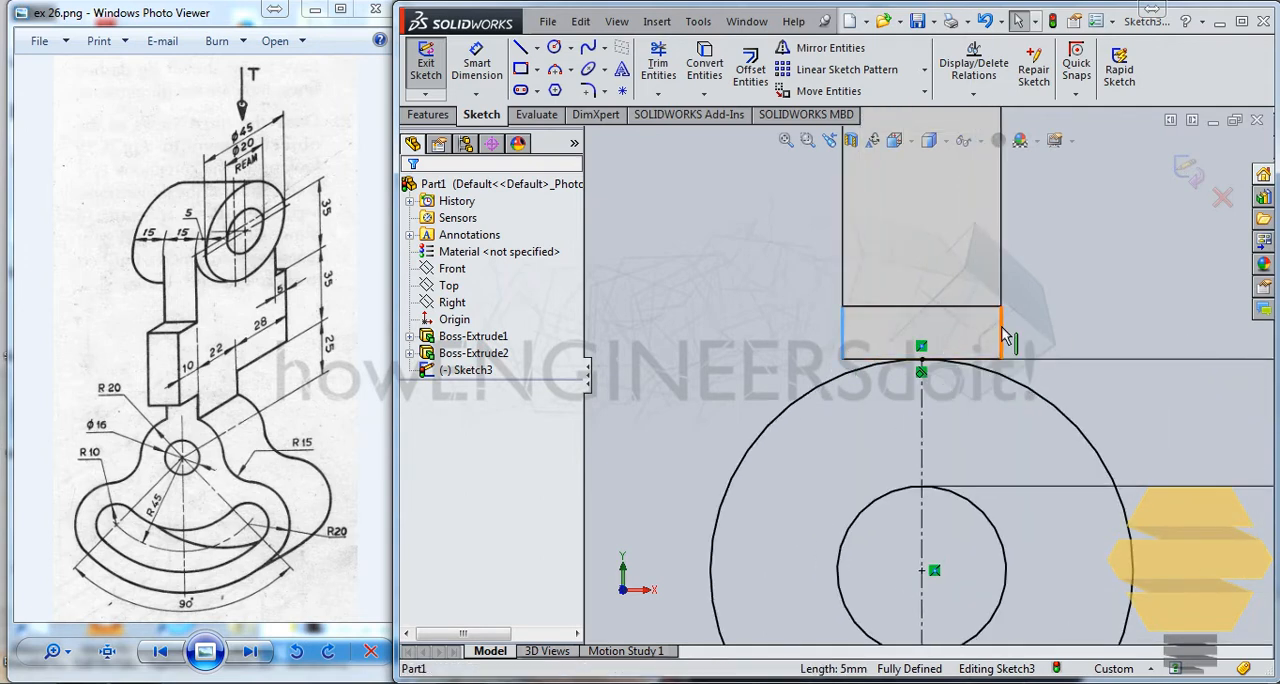
ctrl+click(1003, 336)
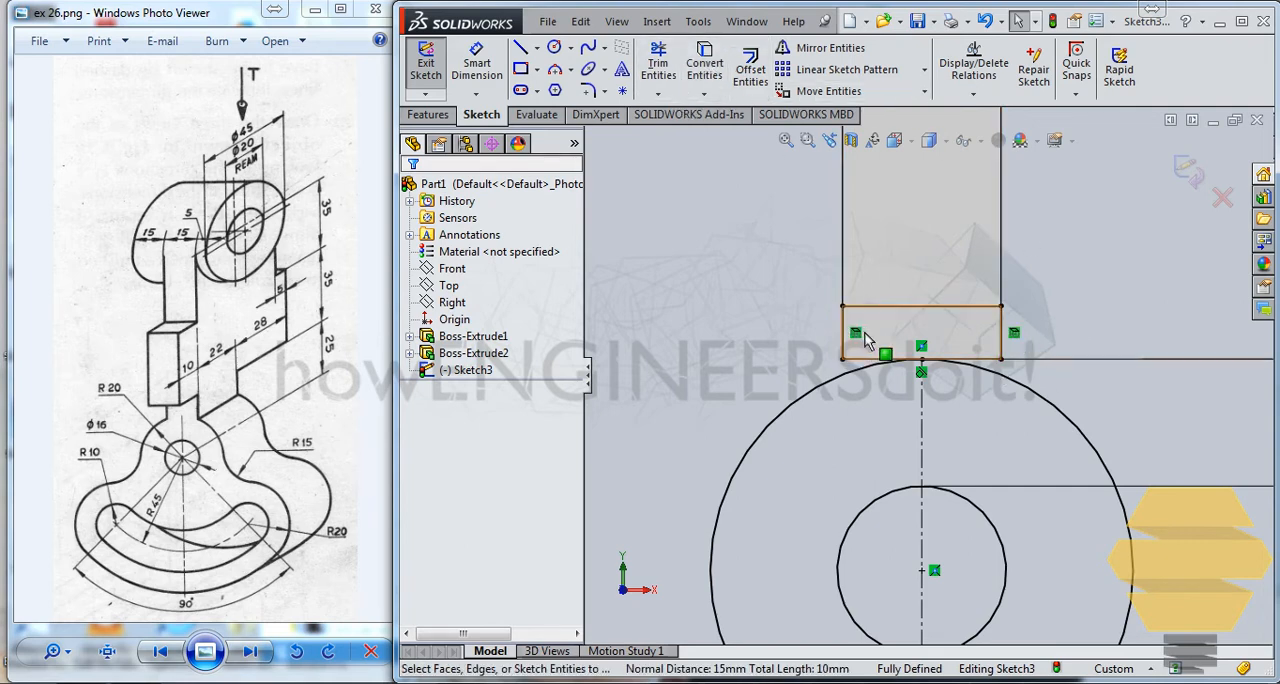
click(862, 361)
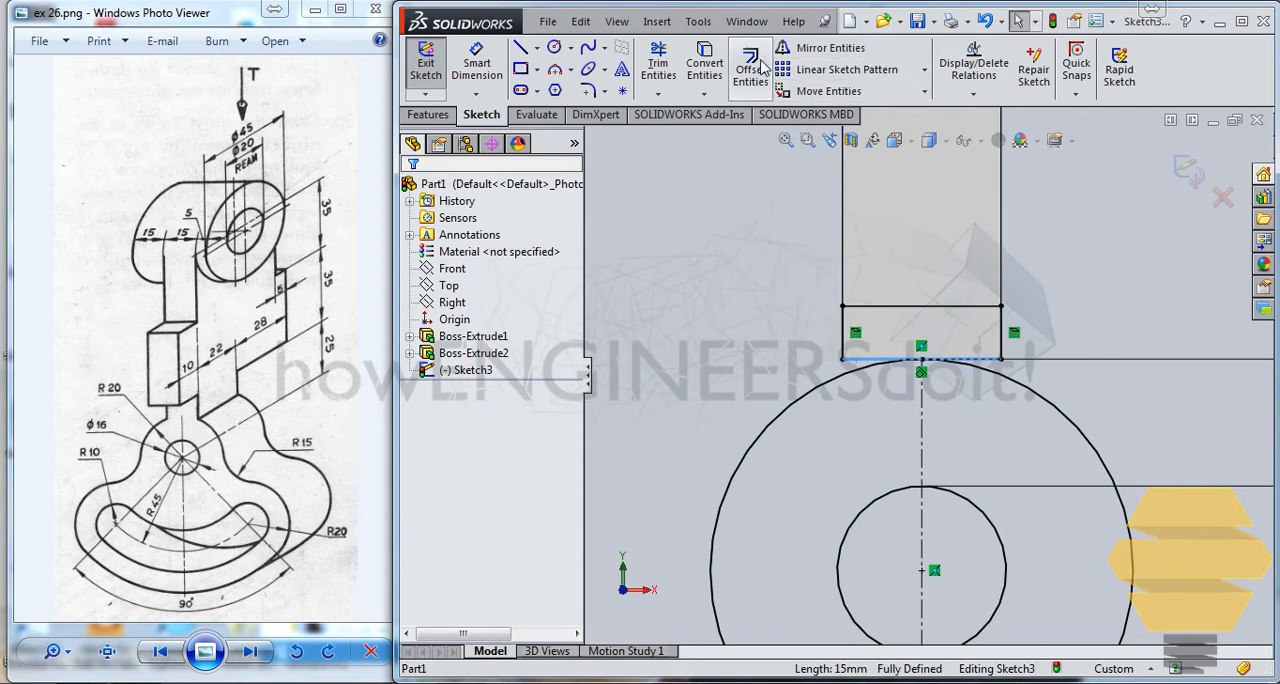
click(705, 70)
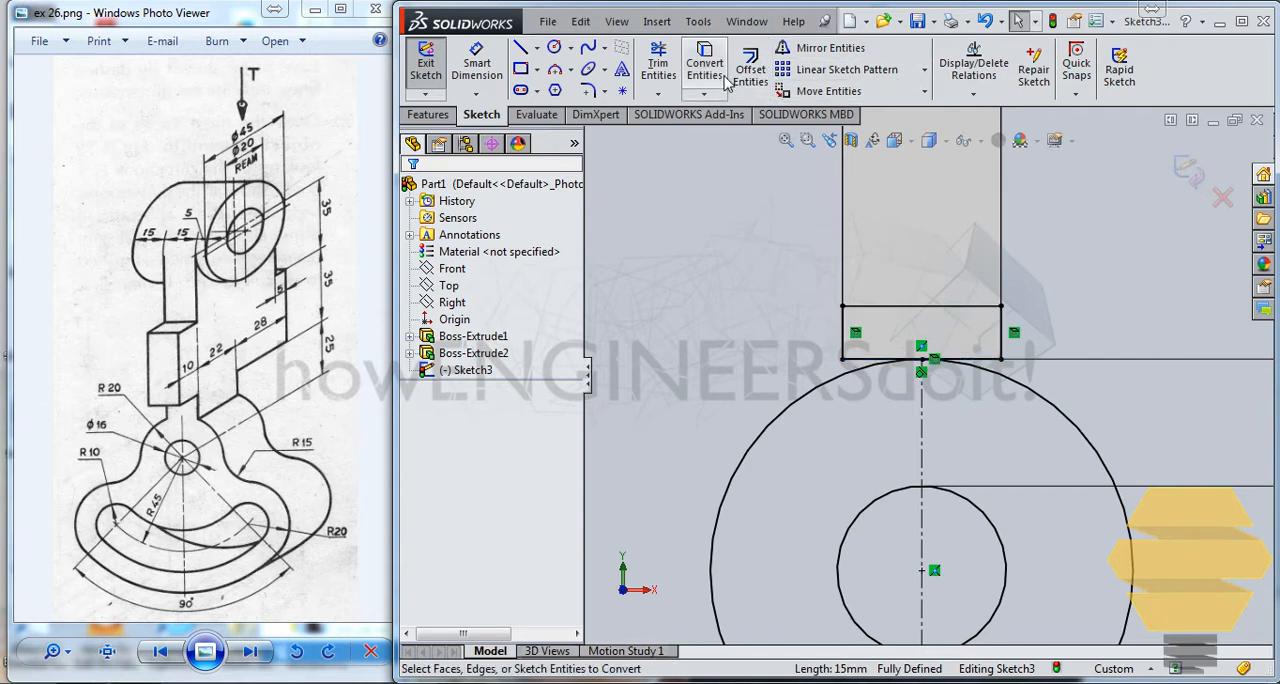
Step: Extend both converted side lines downward to the outer pivot circle
click(658, 93)
click(703, 131)
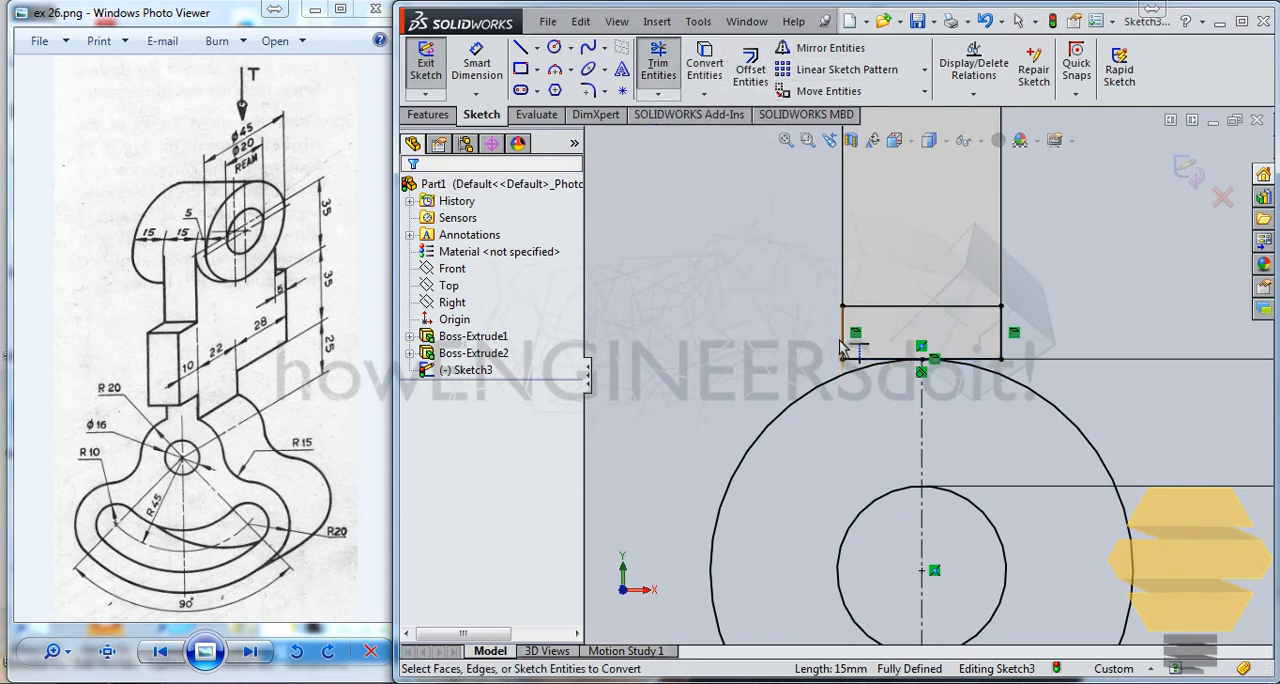
click(1008, 343)
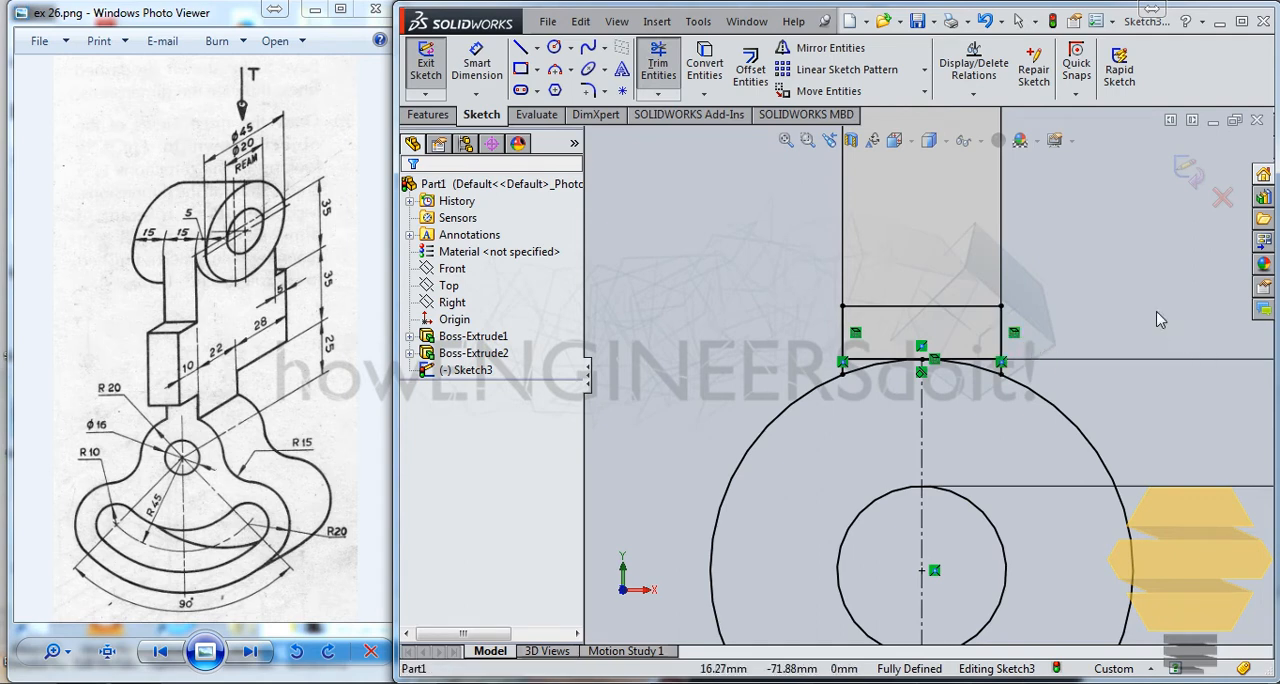
key(Escape)
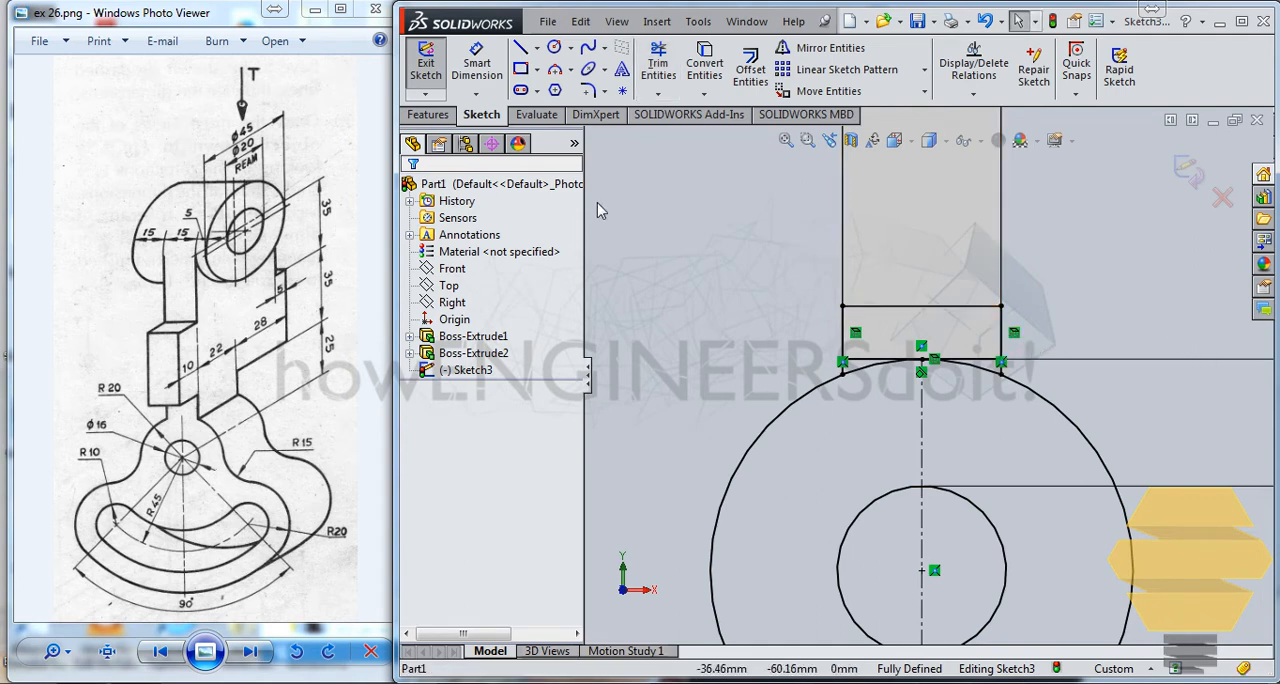
Step: Trim away the side lines above the arm's bottom edge and the outer circle's upper arc between the side lines
click(665, 83)
drag(807, 322, 1068, 338)
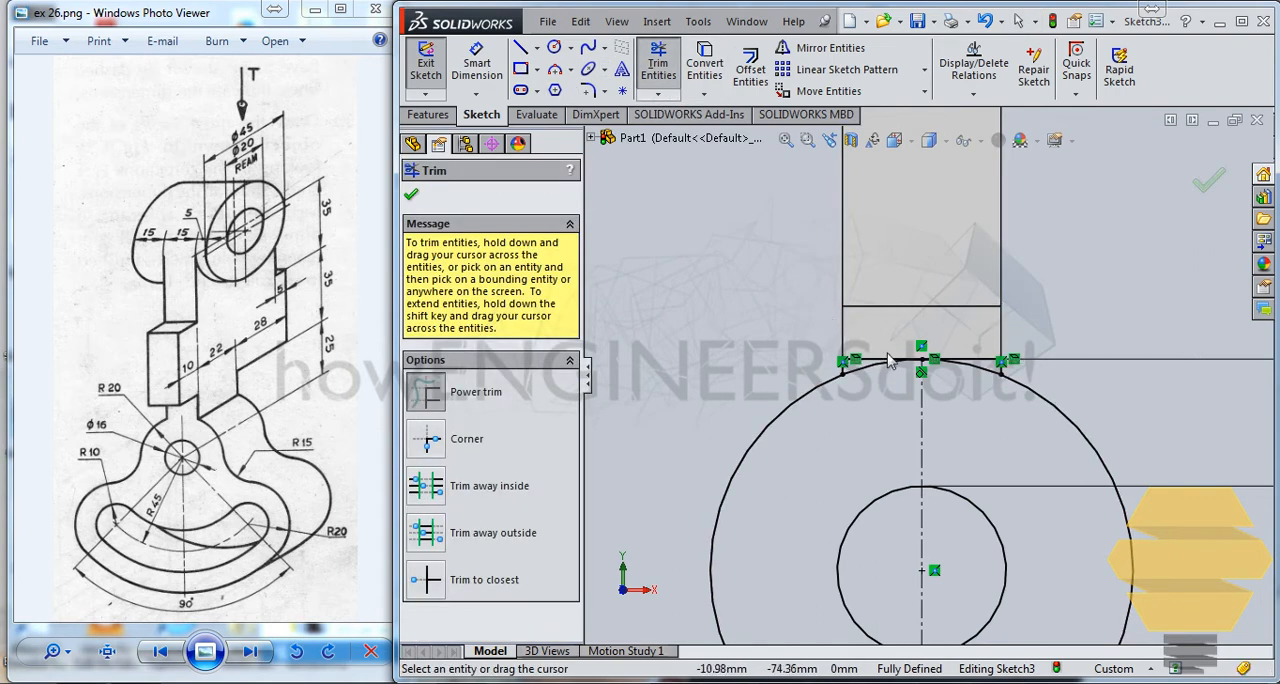
scroll(902, 362, down, 4)
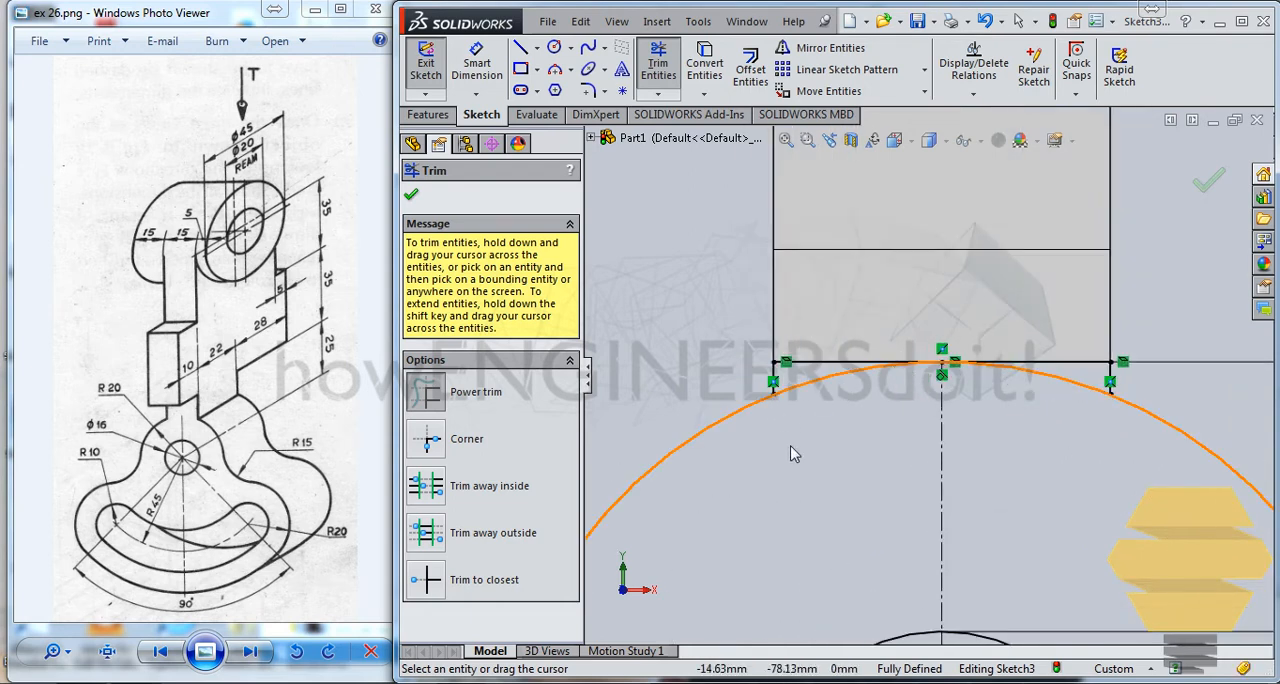
mouse_move(815, 396)
mouse_down()
mouse_move(962, 428)
mouse_move(1077, 385)
mouse_up()
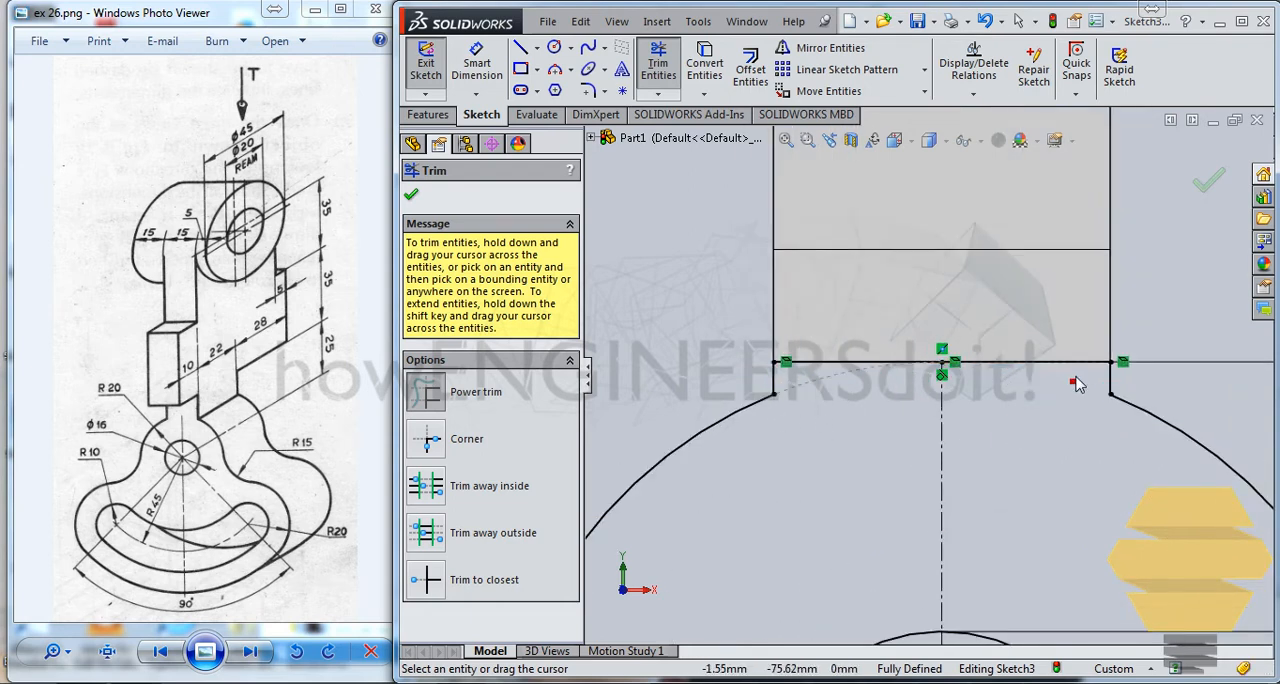
scroll(955, 385, up, 5)
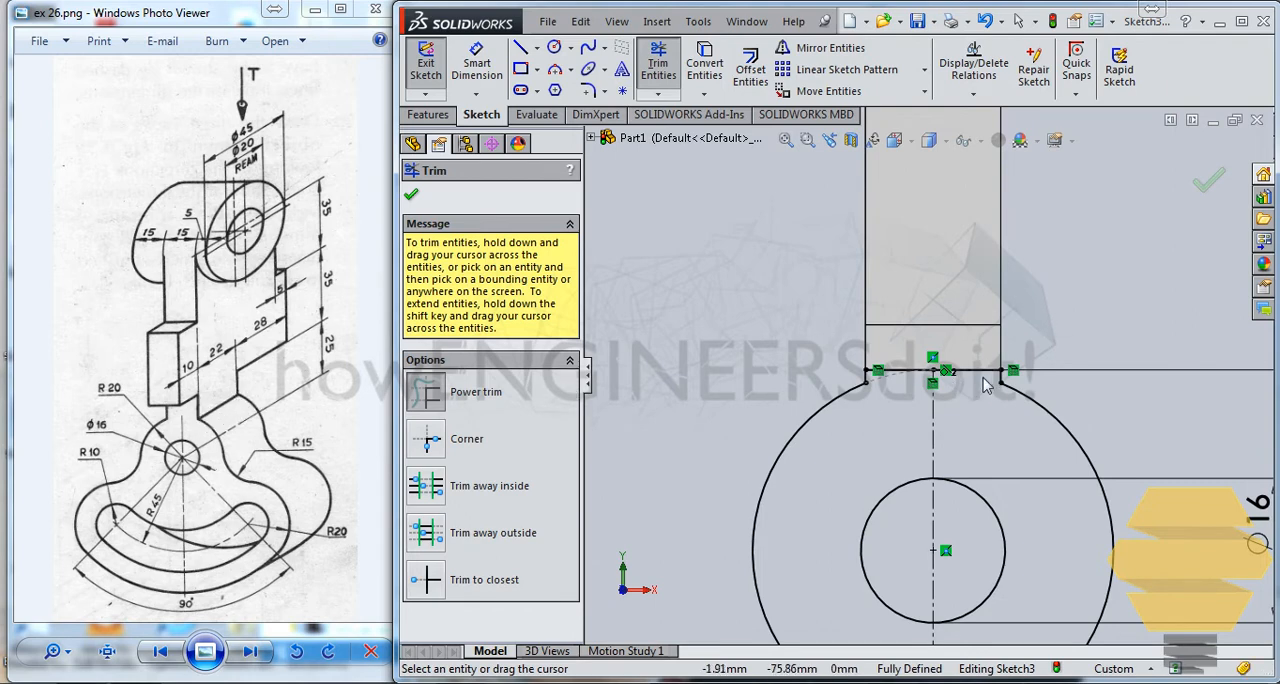
scroll(975, 480, down, 2)
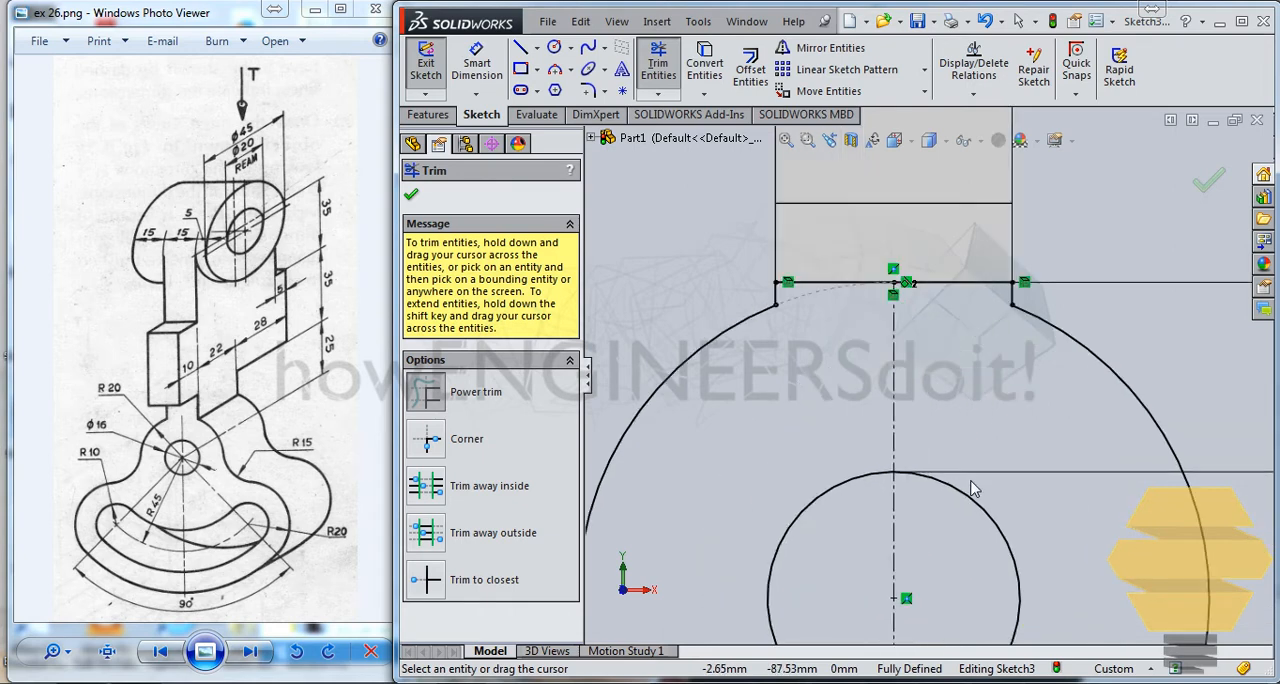
scroll(971, 486, up, 5)
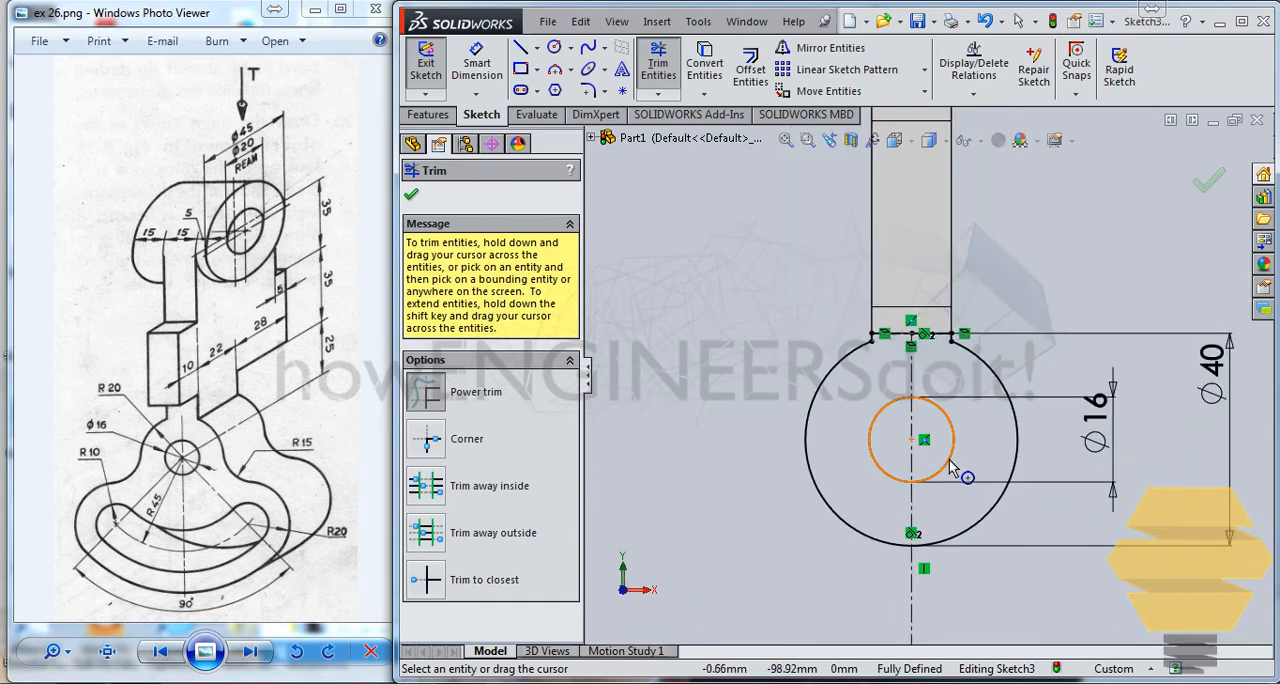
ctrl+middle_drag(957, 425, 977, 291)
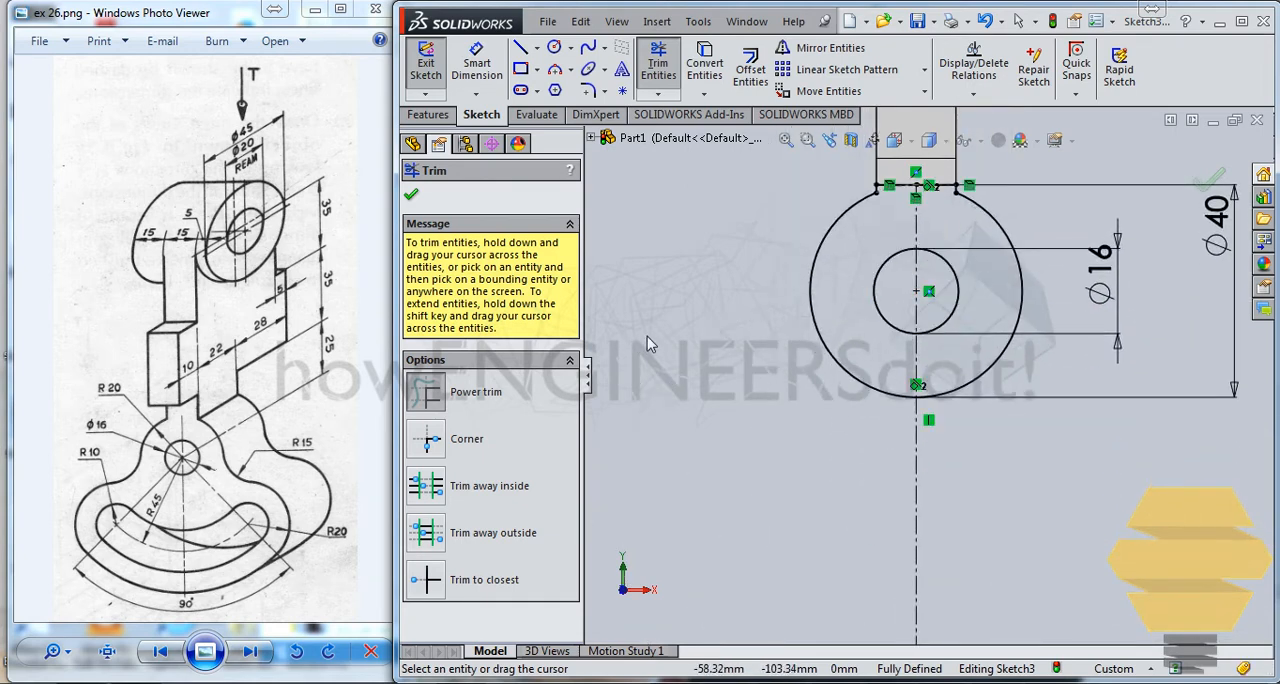
click(571, 49)
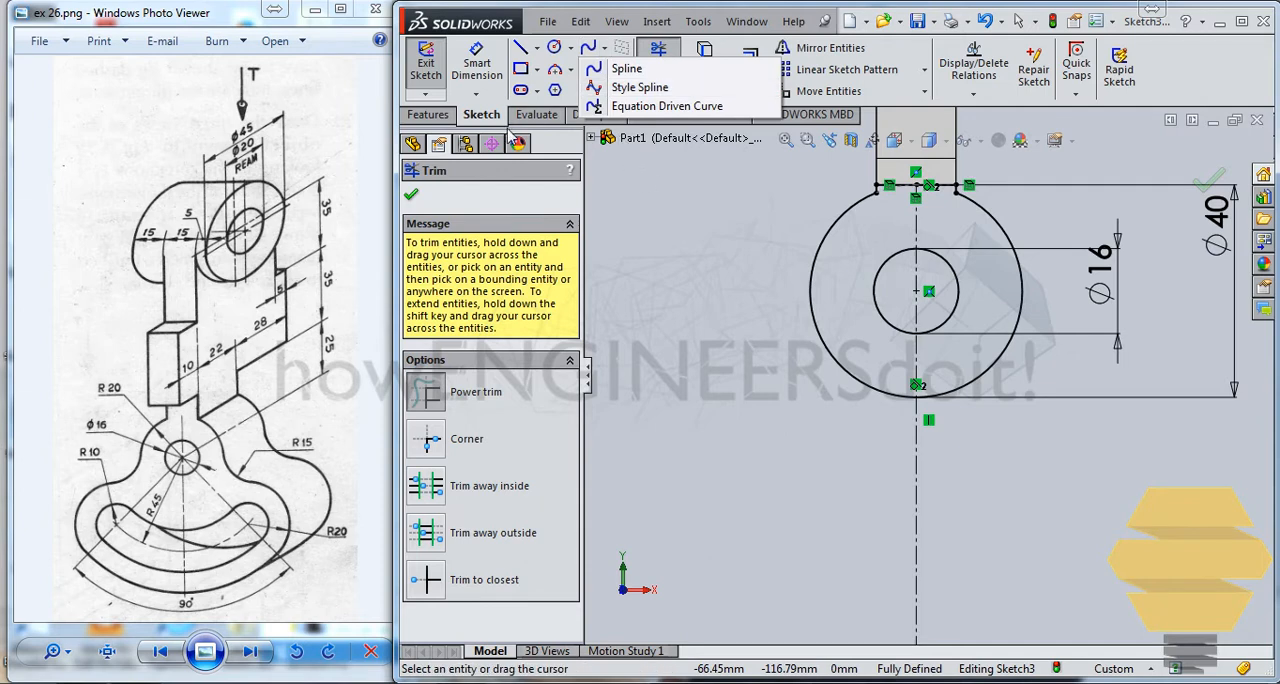
mouse_move(557, 72)
click(604, 127)
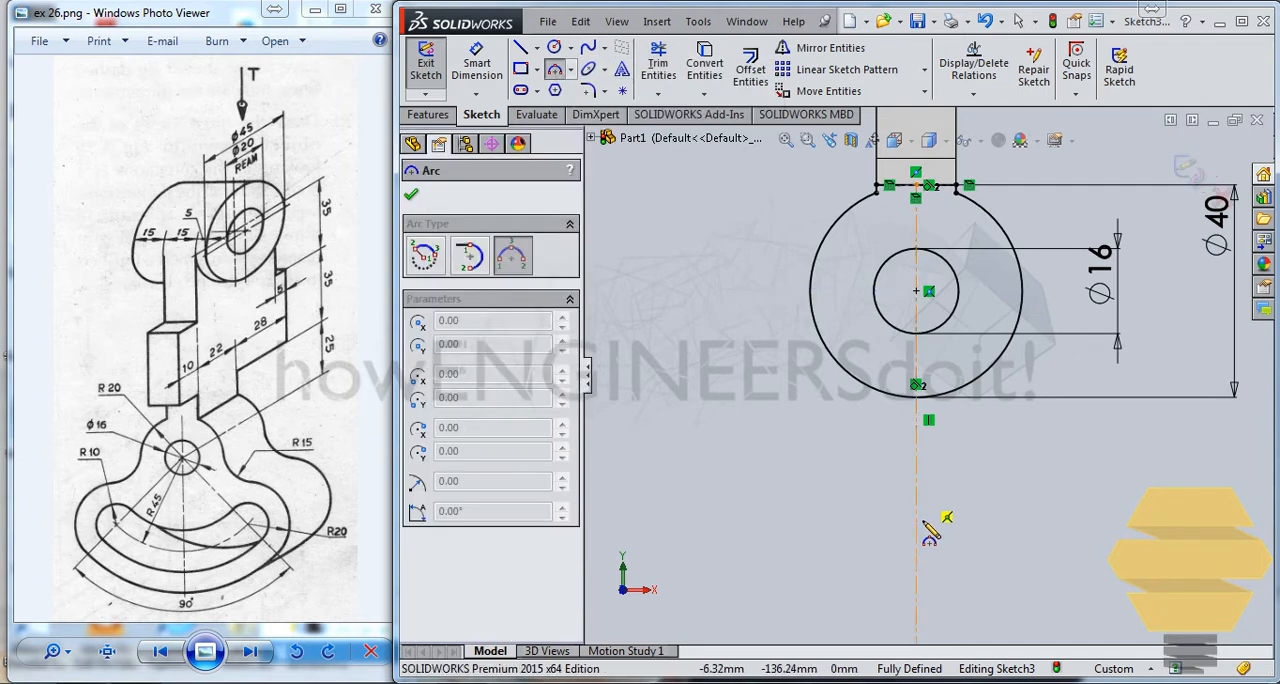
click(736, 508)
click(880, 565)
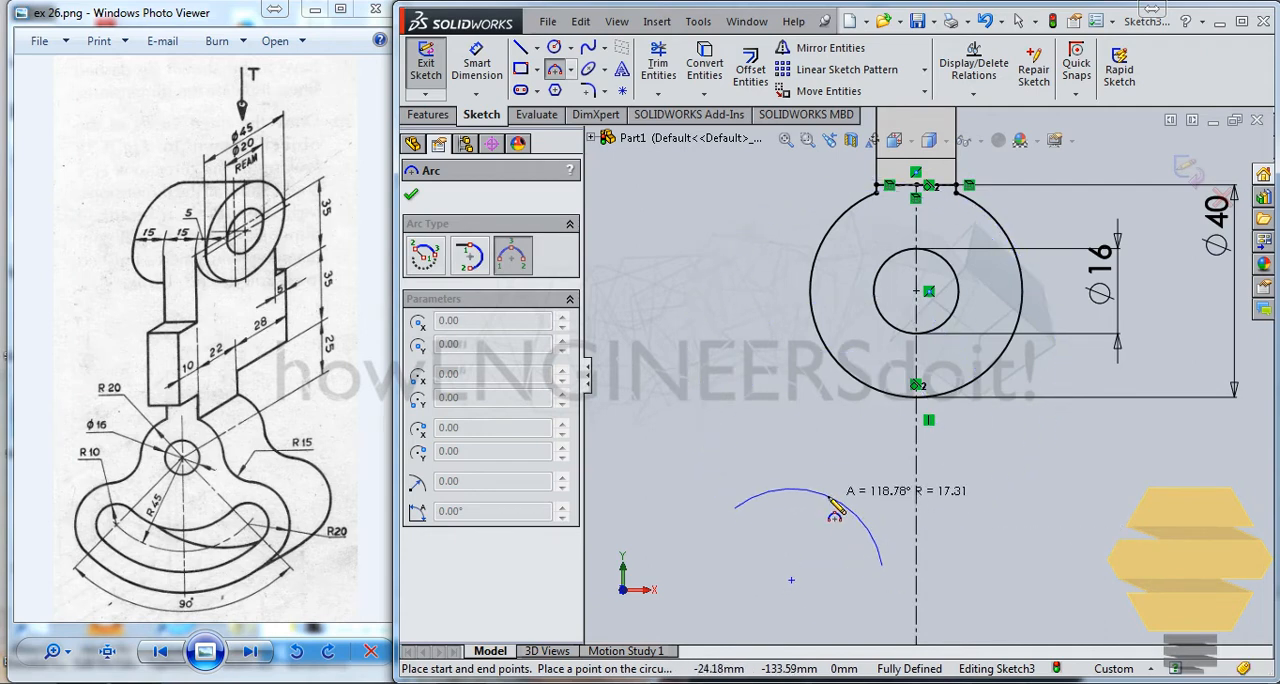
key(Escape)
Step: Sketch a downward-bulging three-point arc below the pivot circles, crossing the centerline, with its ends about 63 mm apart
click(554, 70)
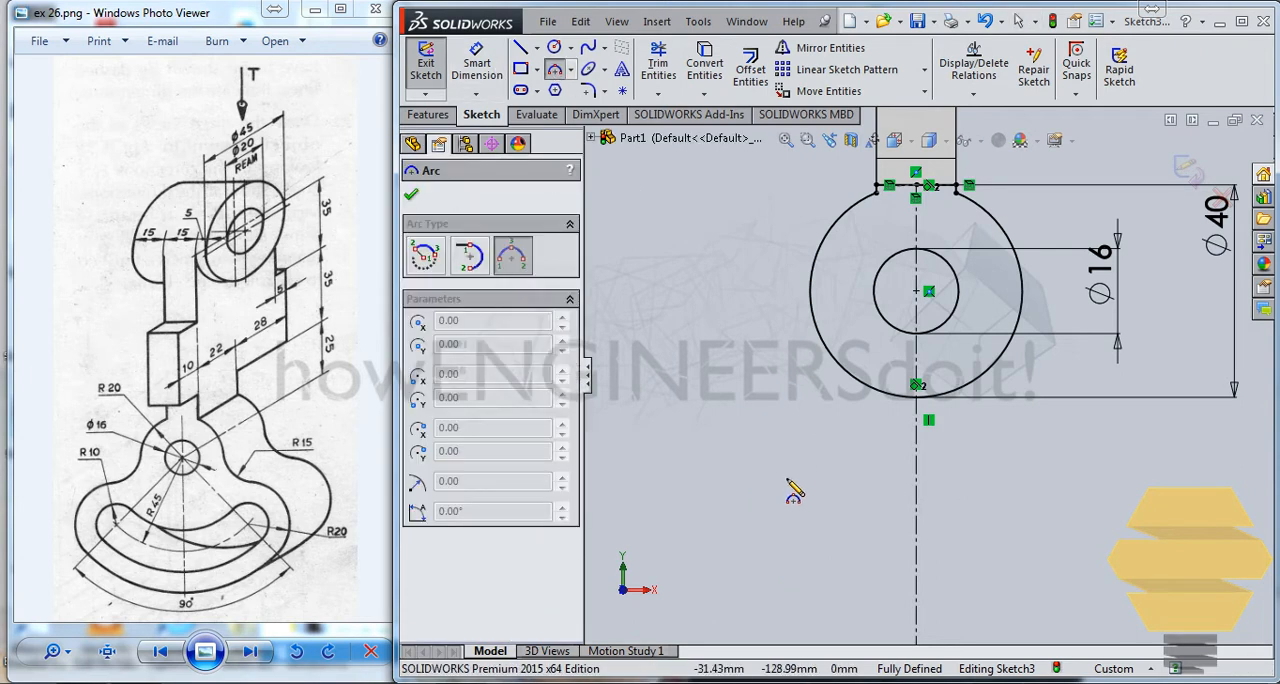
click(751, 507)
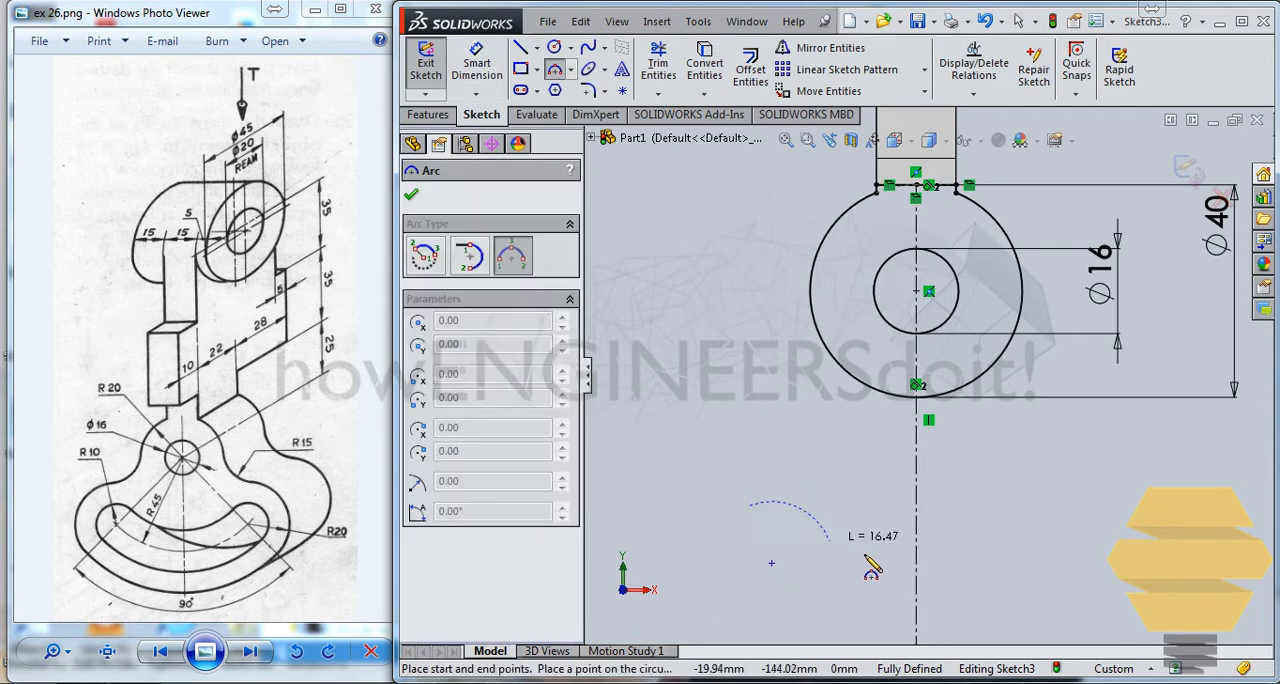
click(1080, 518)
click(979, 590)
key(Escape)
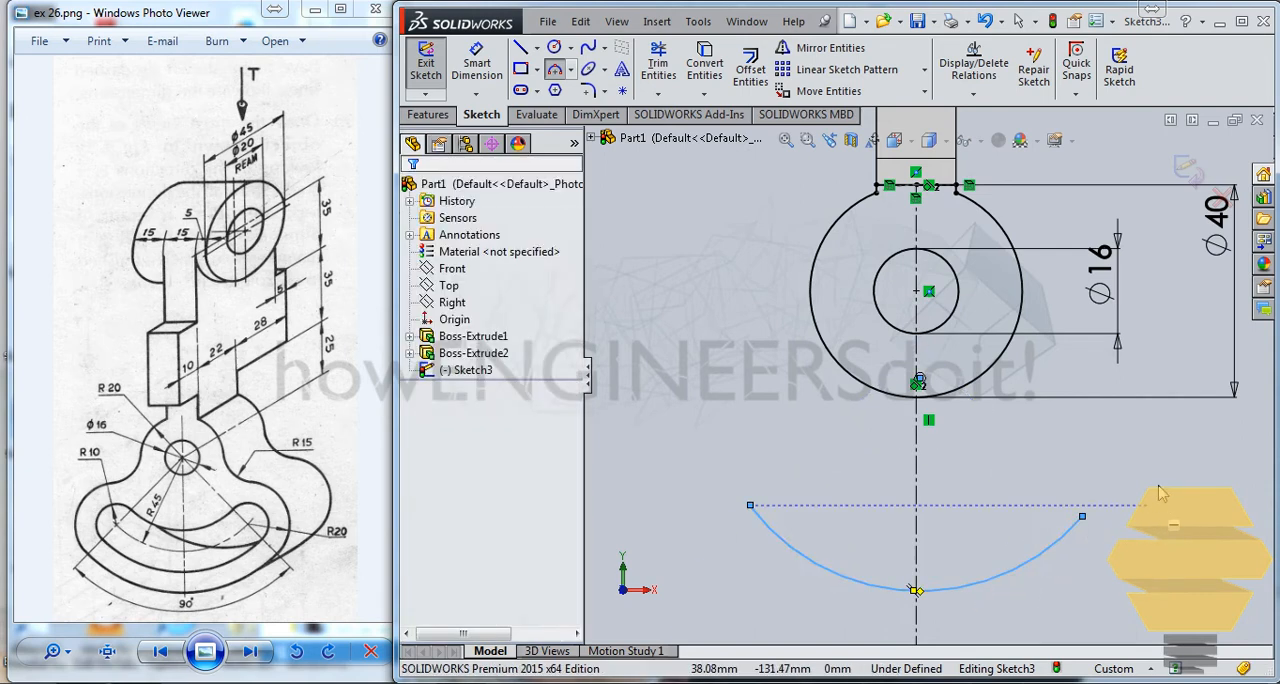
Step: Dimension the lower arc's radius to 45 mm
click(479, 64)
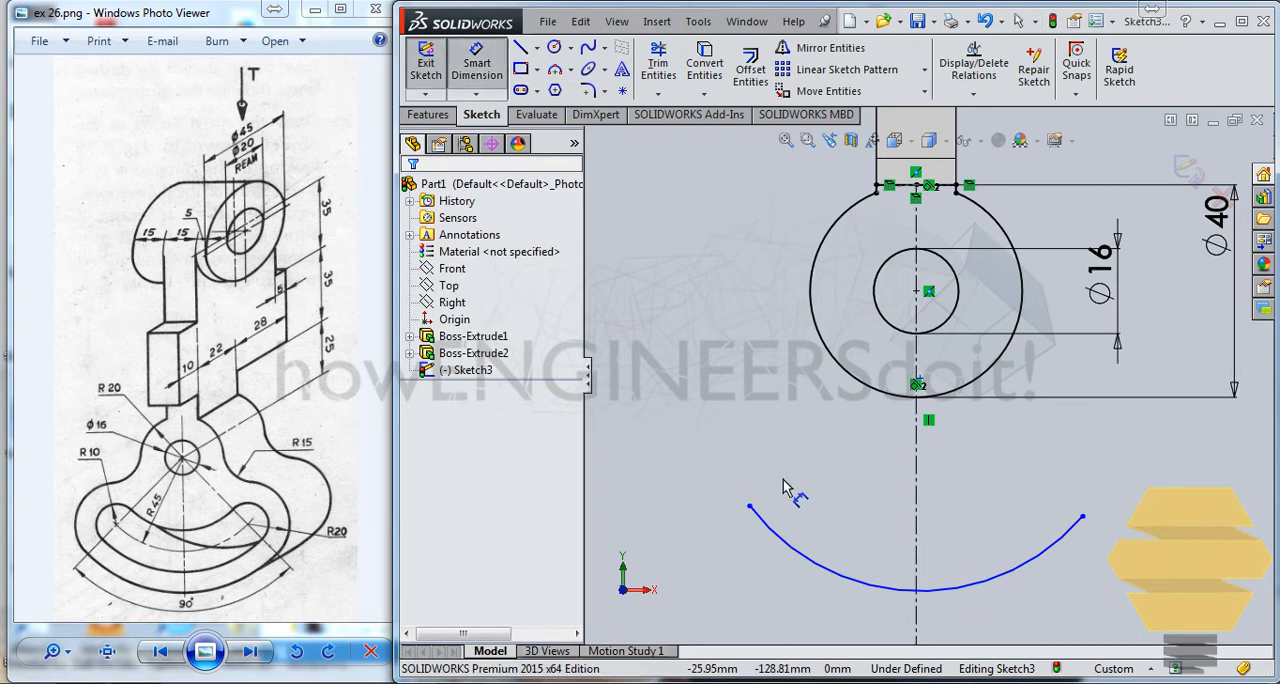
click(830, 572)
click(852, 515)
text(45)
key(Return)
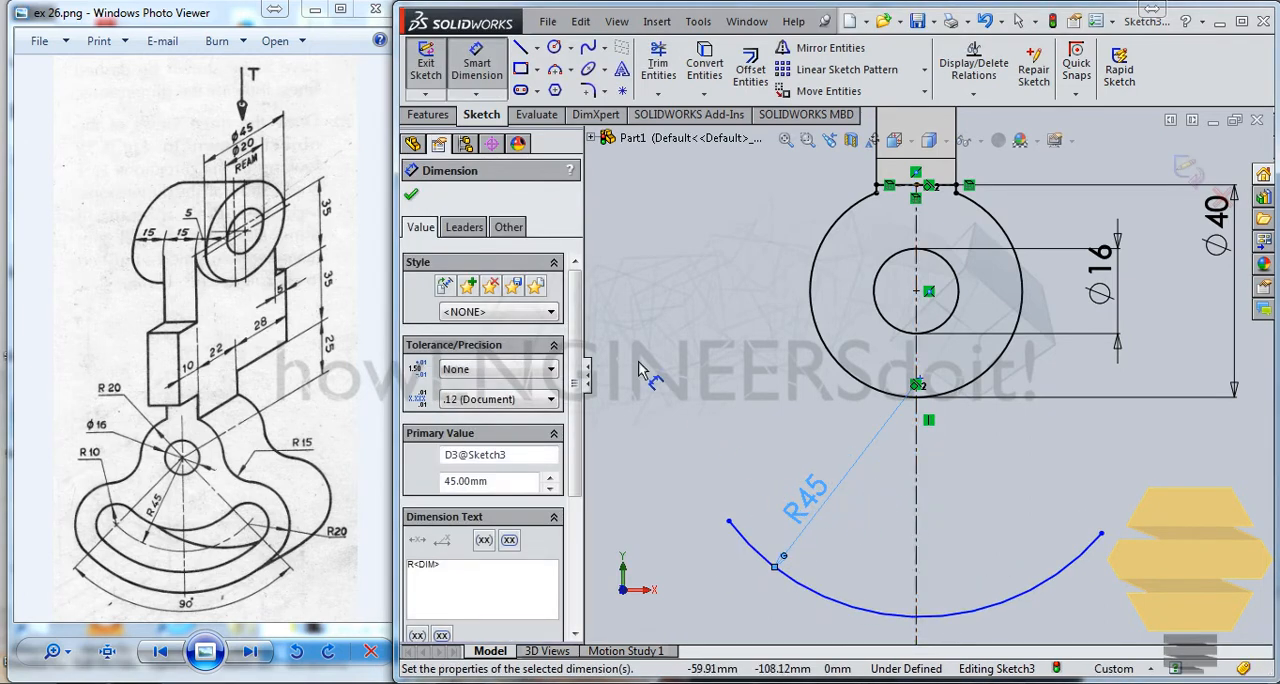
Step: Sketch a circle centred on the arc's left endpoint and dimension its diameter to 20 mm
click(553, 47)
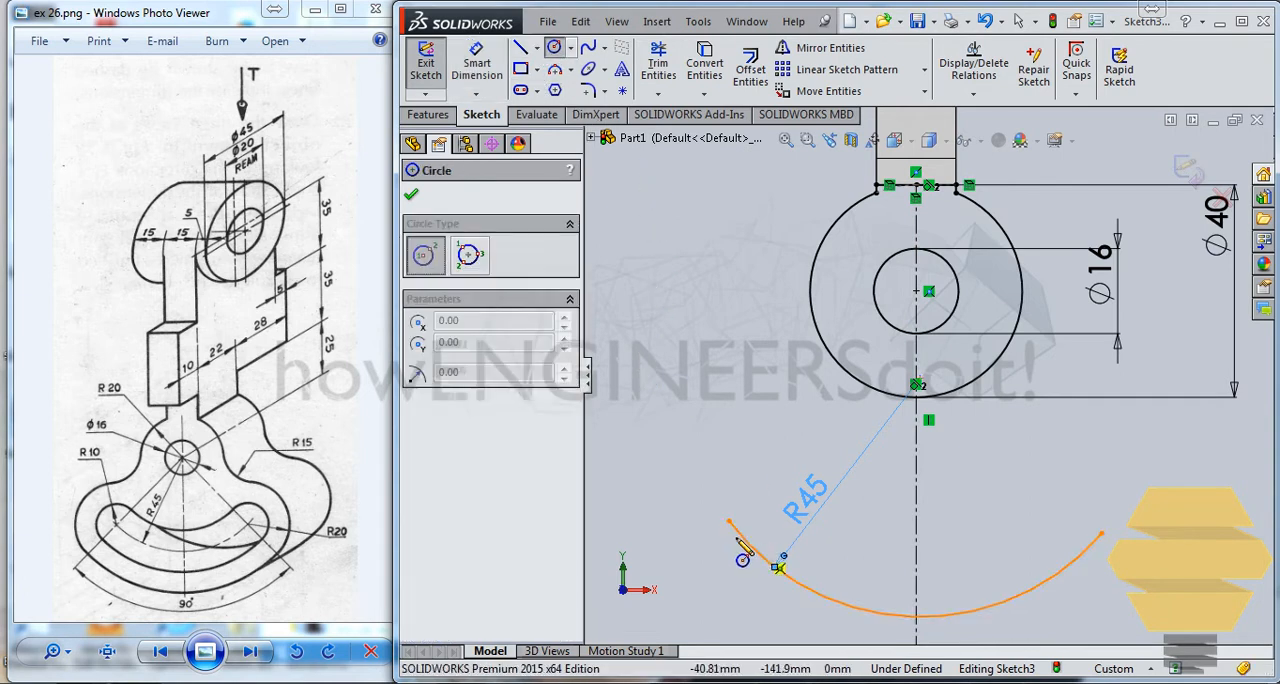
click(729, 521)
click(763, 518)
key(Escape)
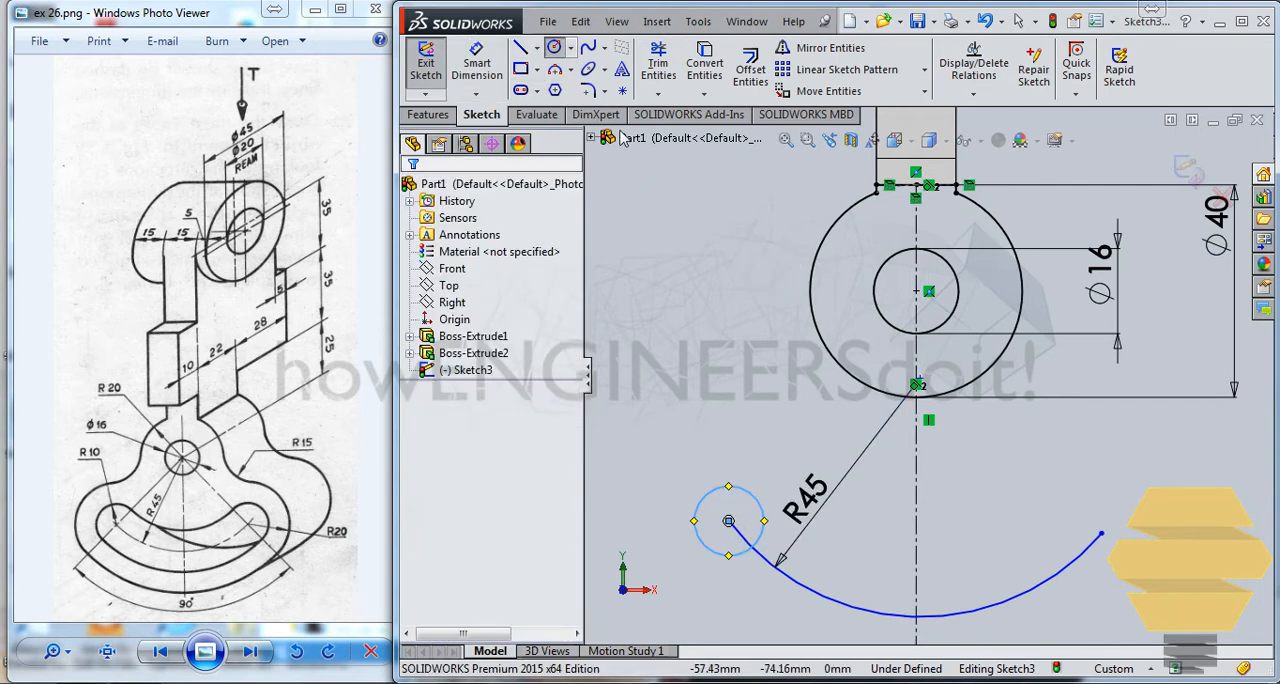
right_drag(850, 617, 752, 500)
click(749, 495)
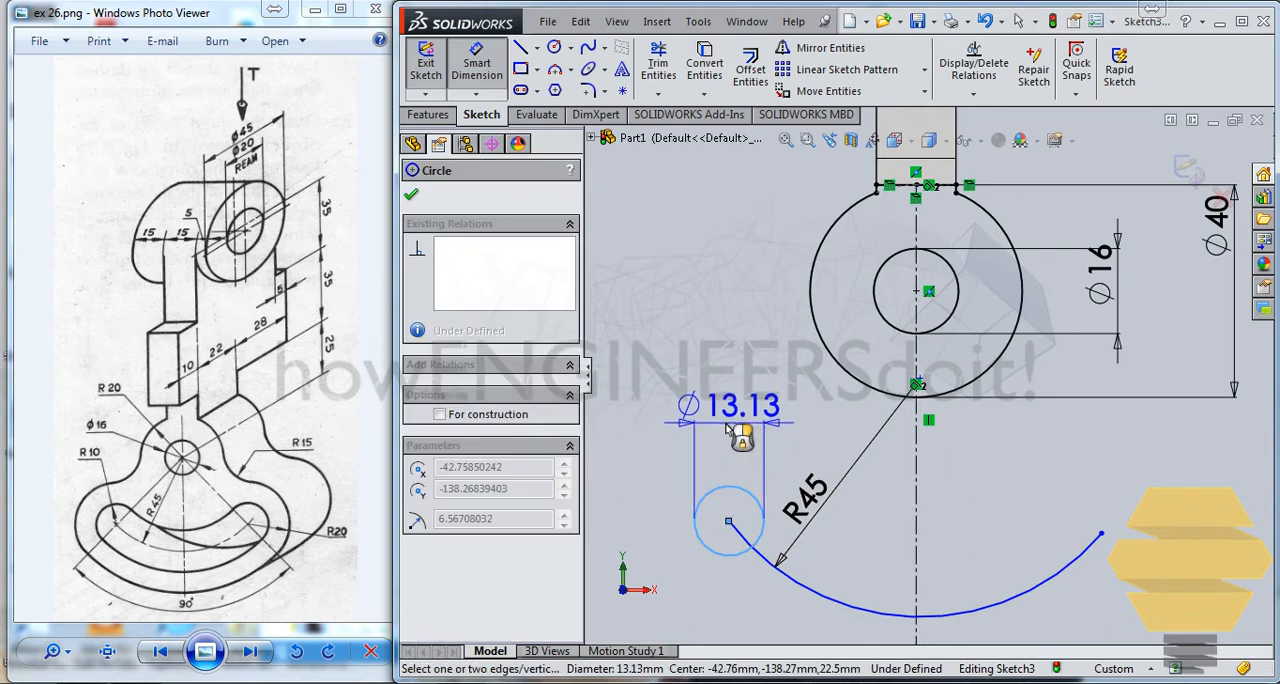
click(731, 431)
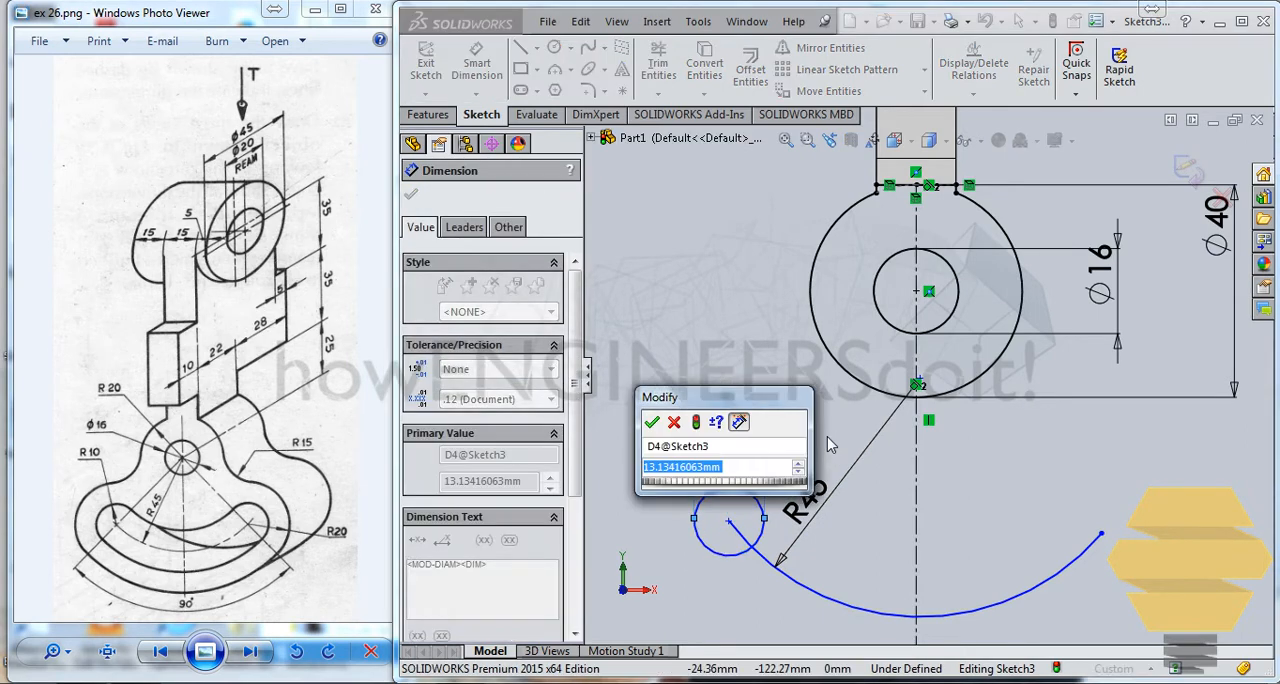
text(20)
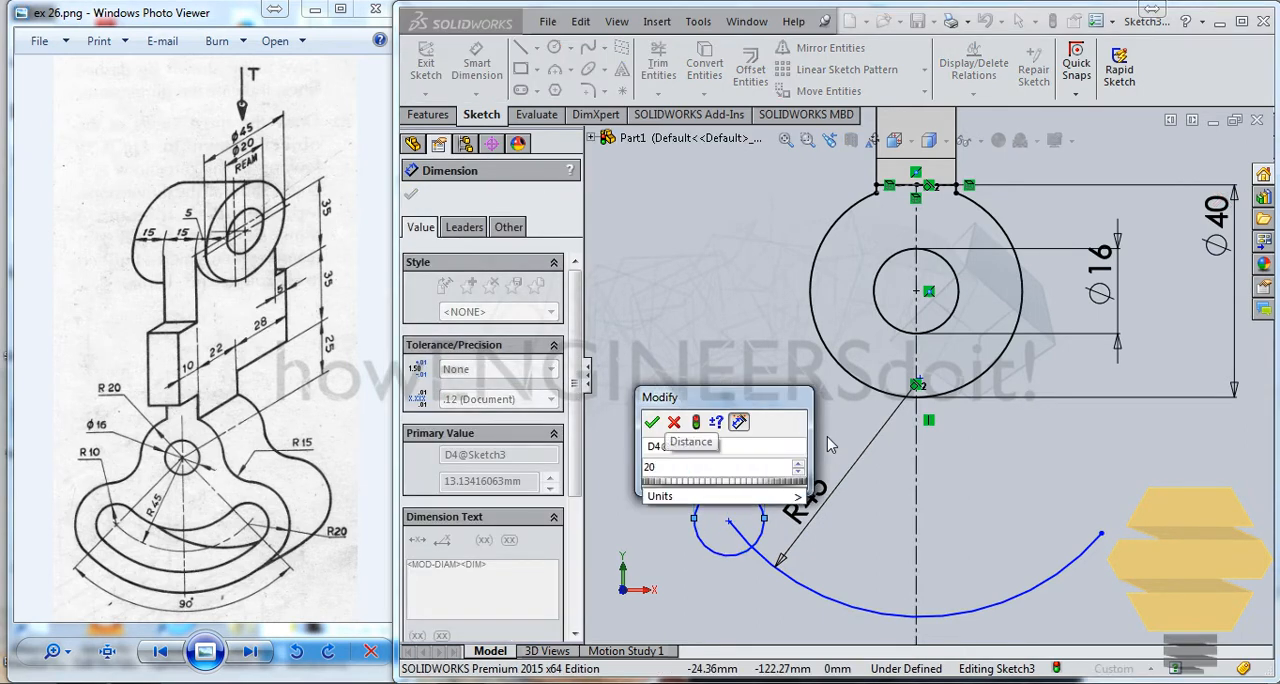
key(Return)
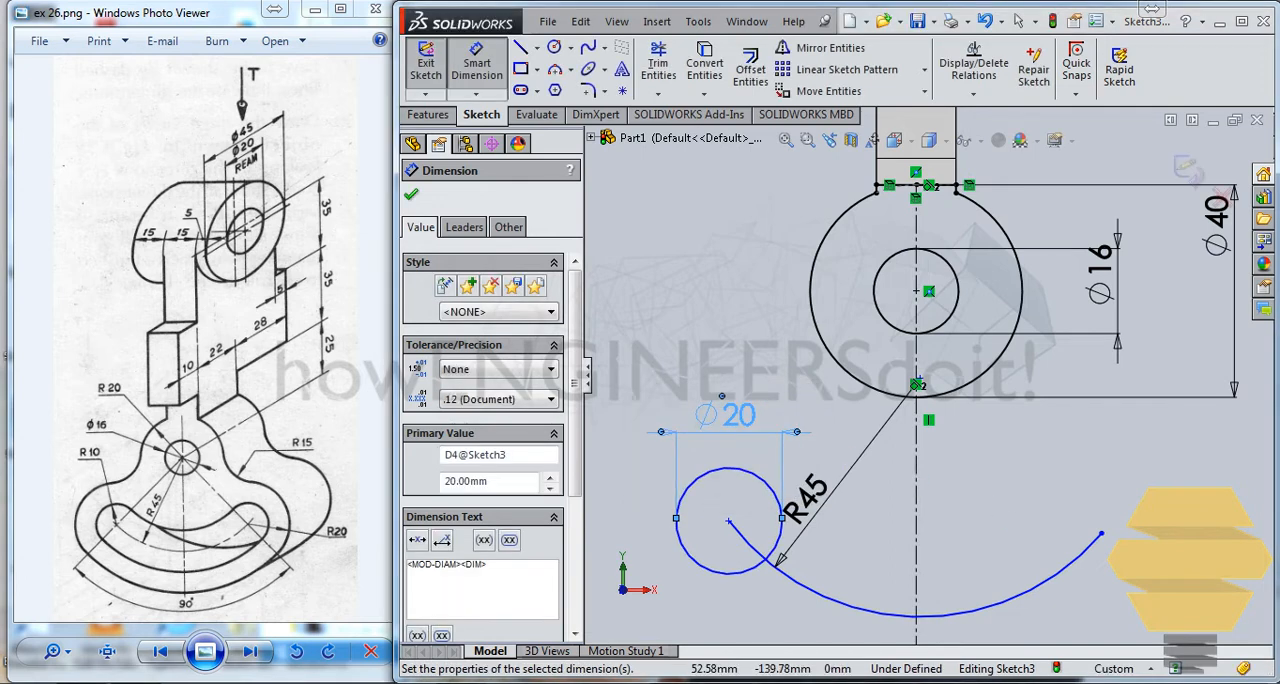
Step: Sketch a circle centred on the arc's right endpoint and dimension its diameter to 20 mm
click(553, 47)
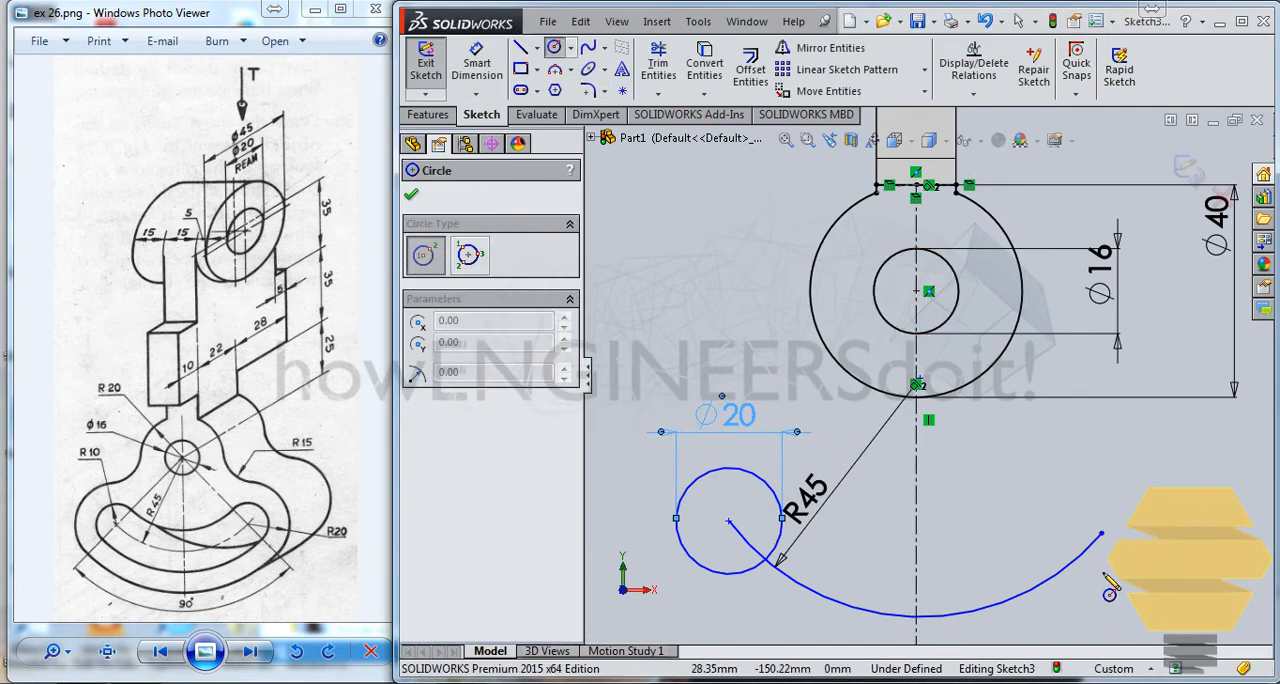
click(1101, 534)
click(1130, 506)
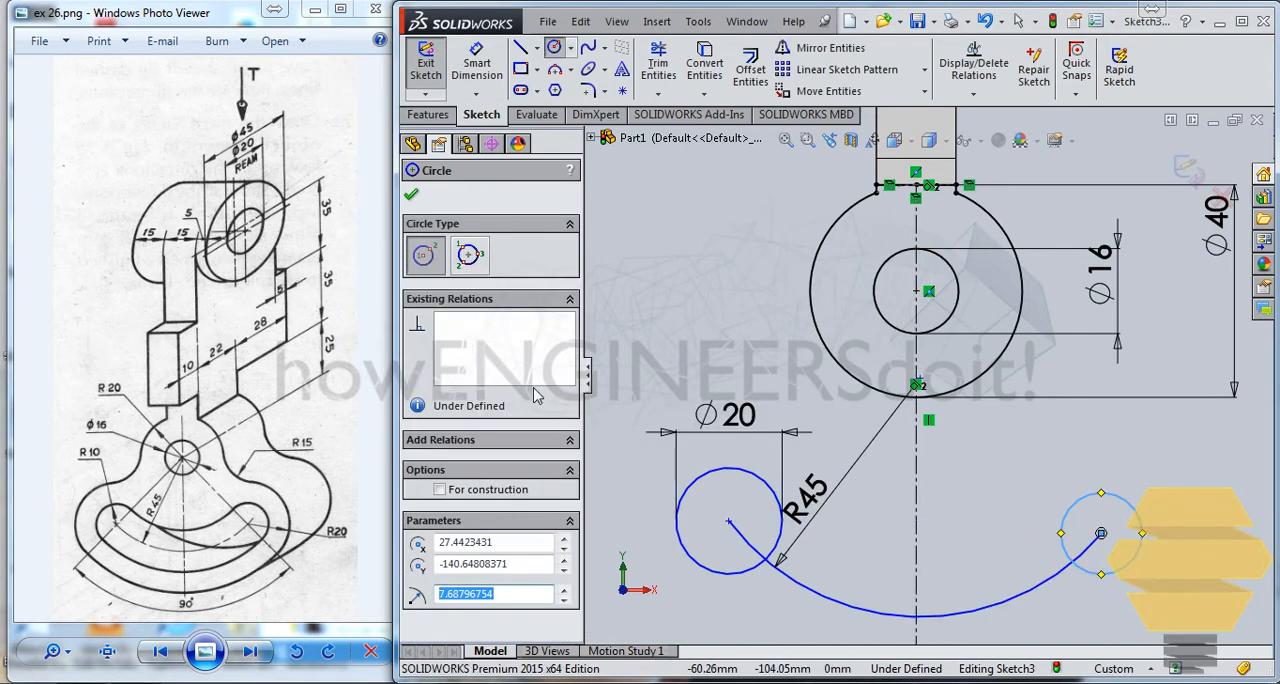
click(477, 65)
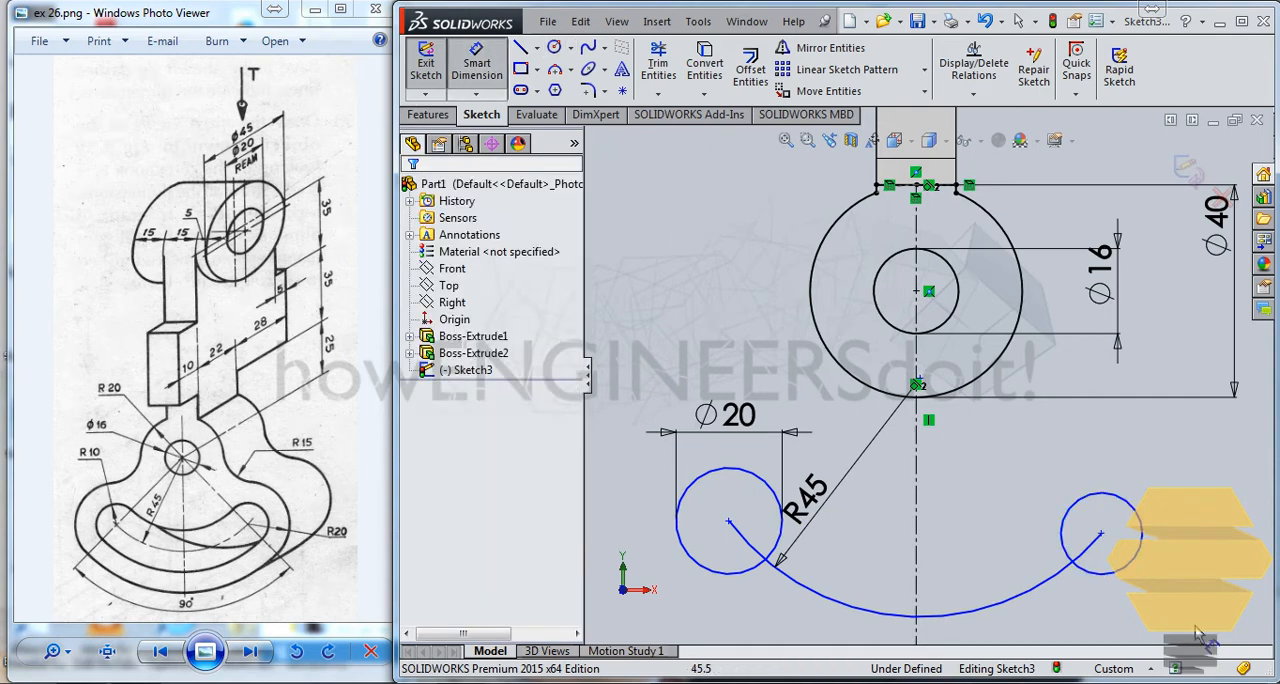
click(1141, 525)
click(1190, 521)
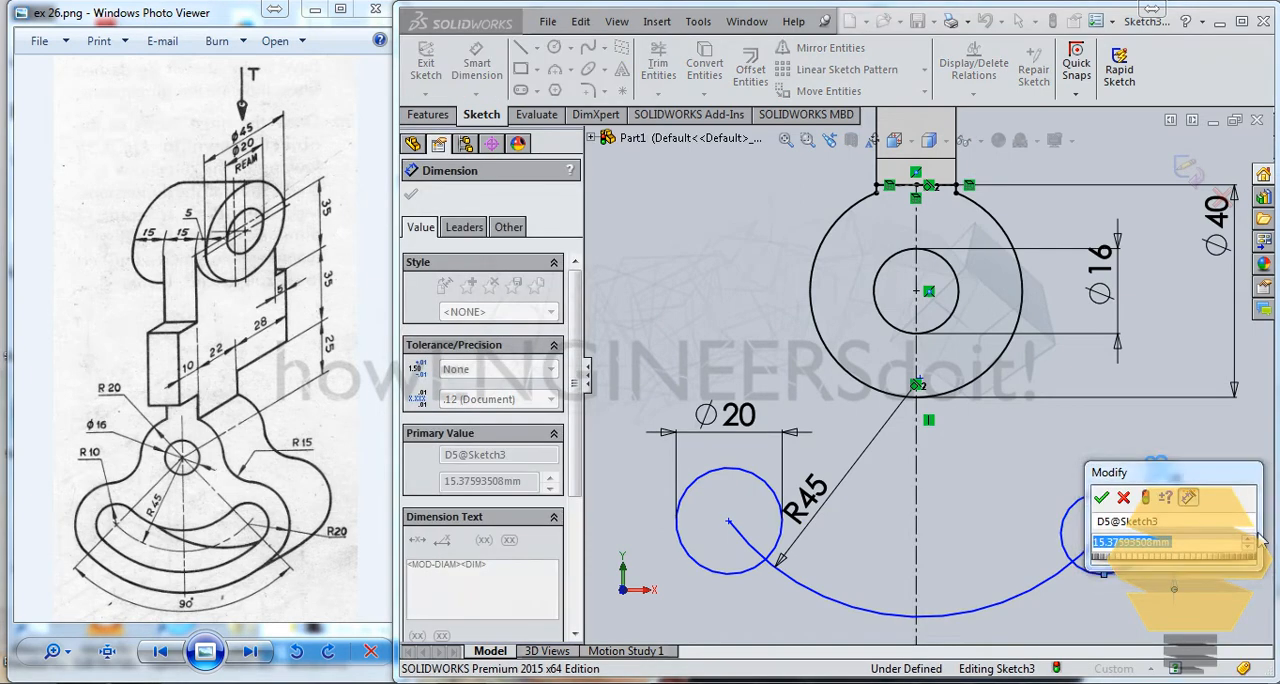
text(20)
key(Return)
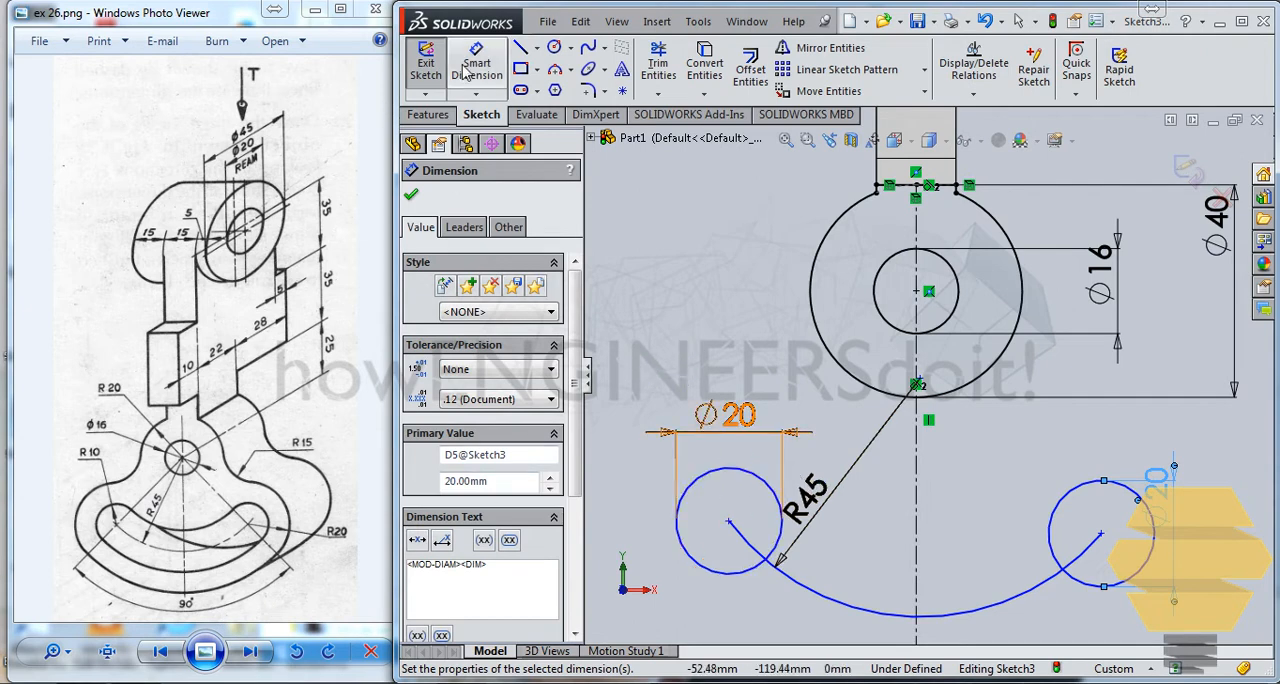
Step: Draw construction centerlines from the left 20 mm circle's centre to the R45 arc's centre and on to the right circle's centre
click(537, 47)
click(569, 88)
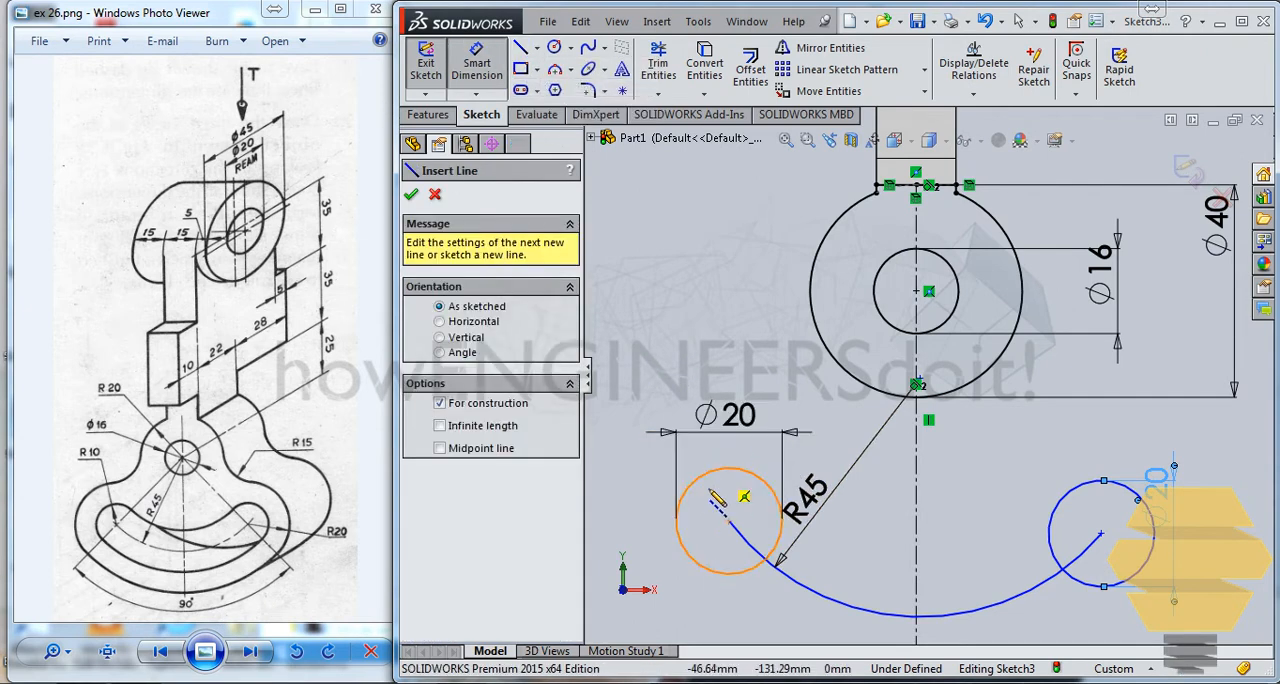
click(730, 521)
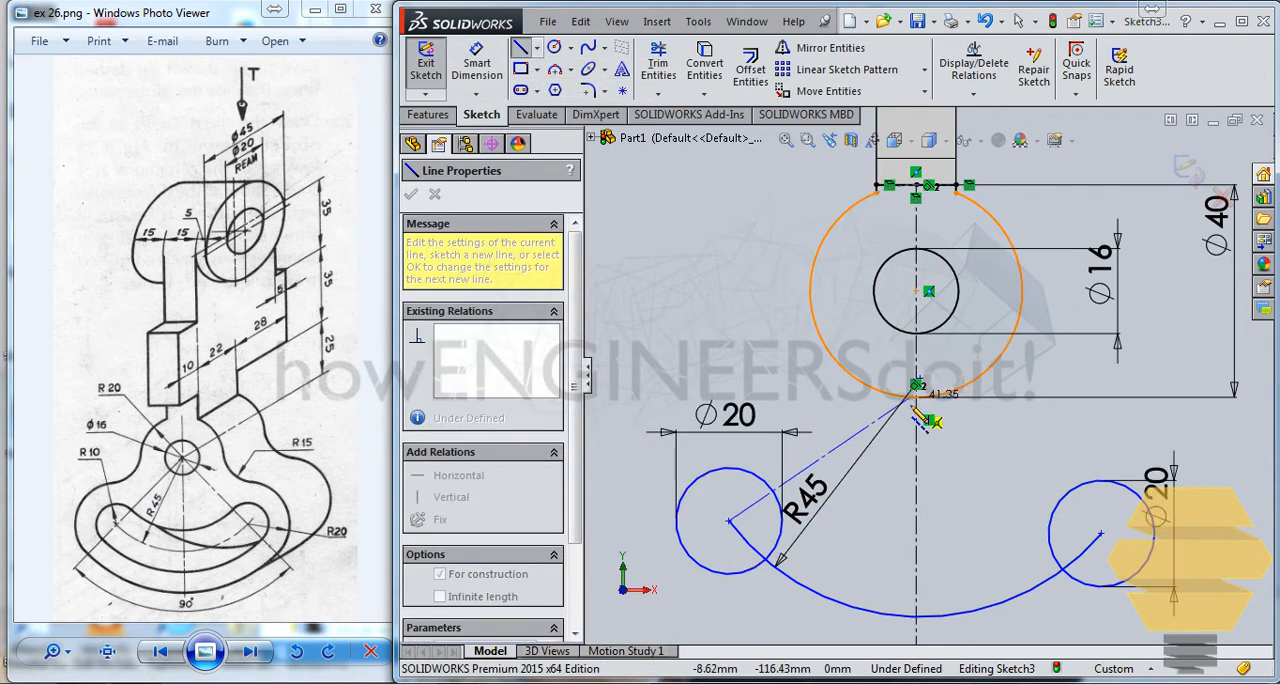
click(917, 383)
scroll(985, 410, down, 5)
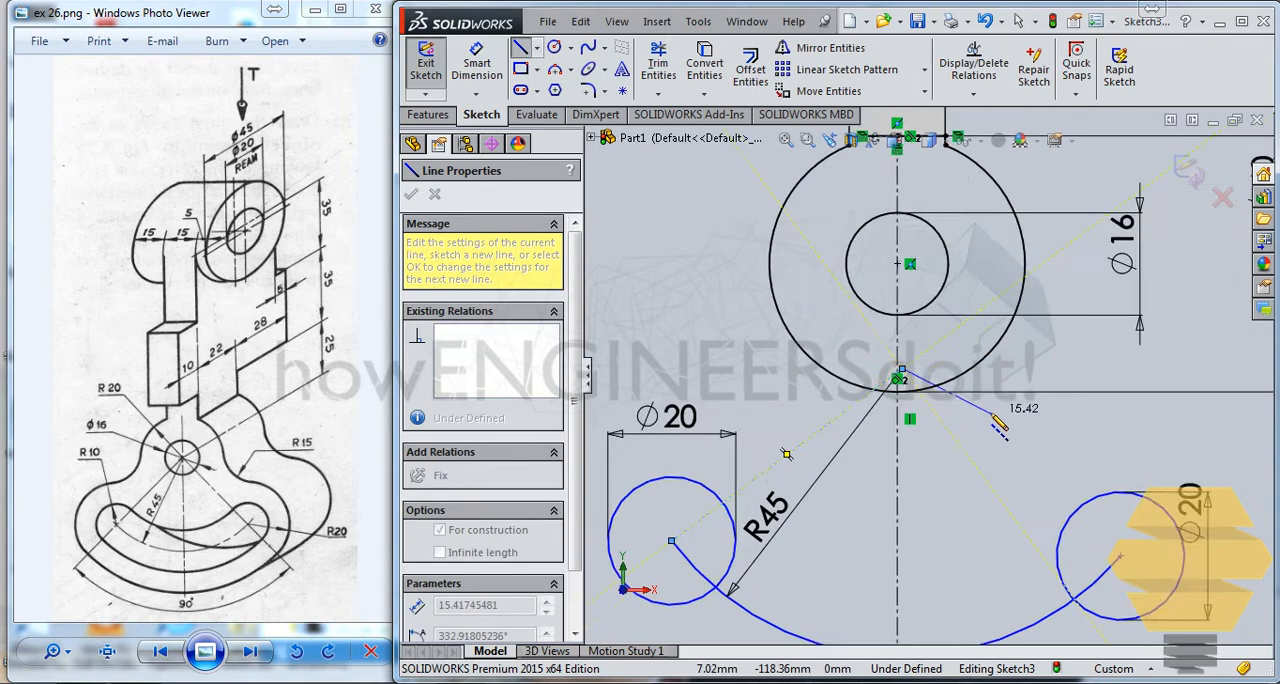
scroll(1040, 530, down, 2)
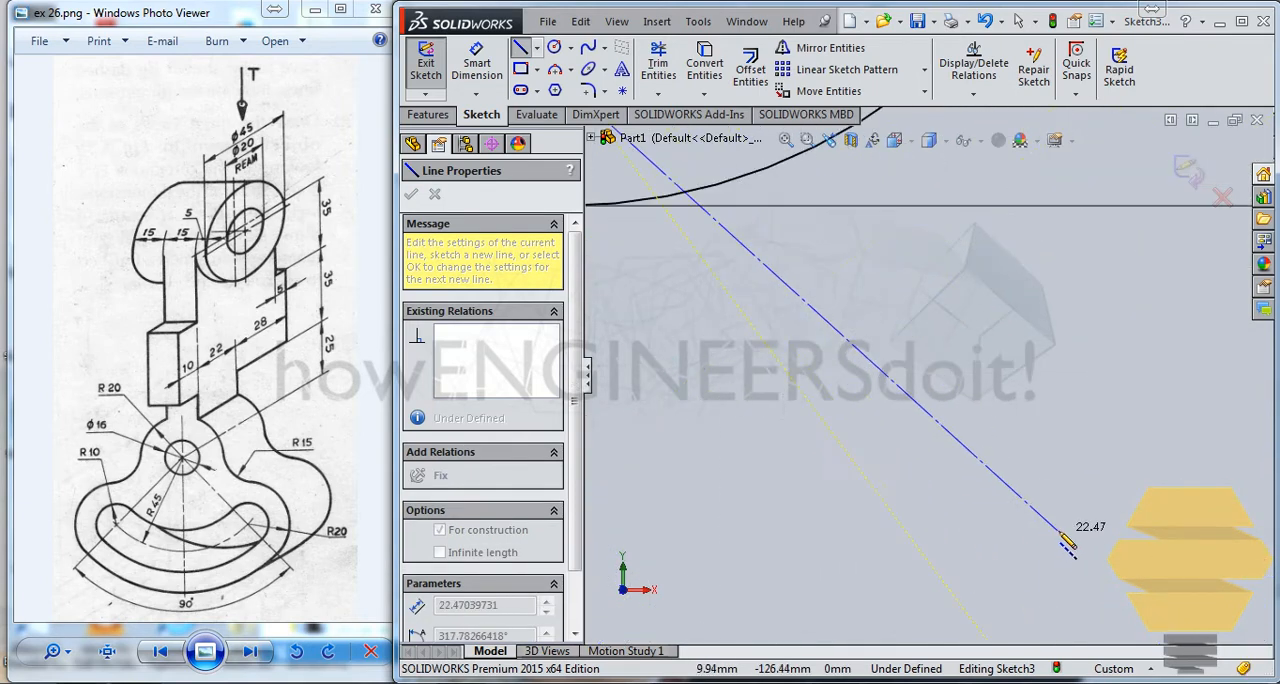
scroll(1028, 540, up, 5)
click(1101, 523)
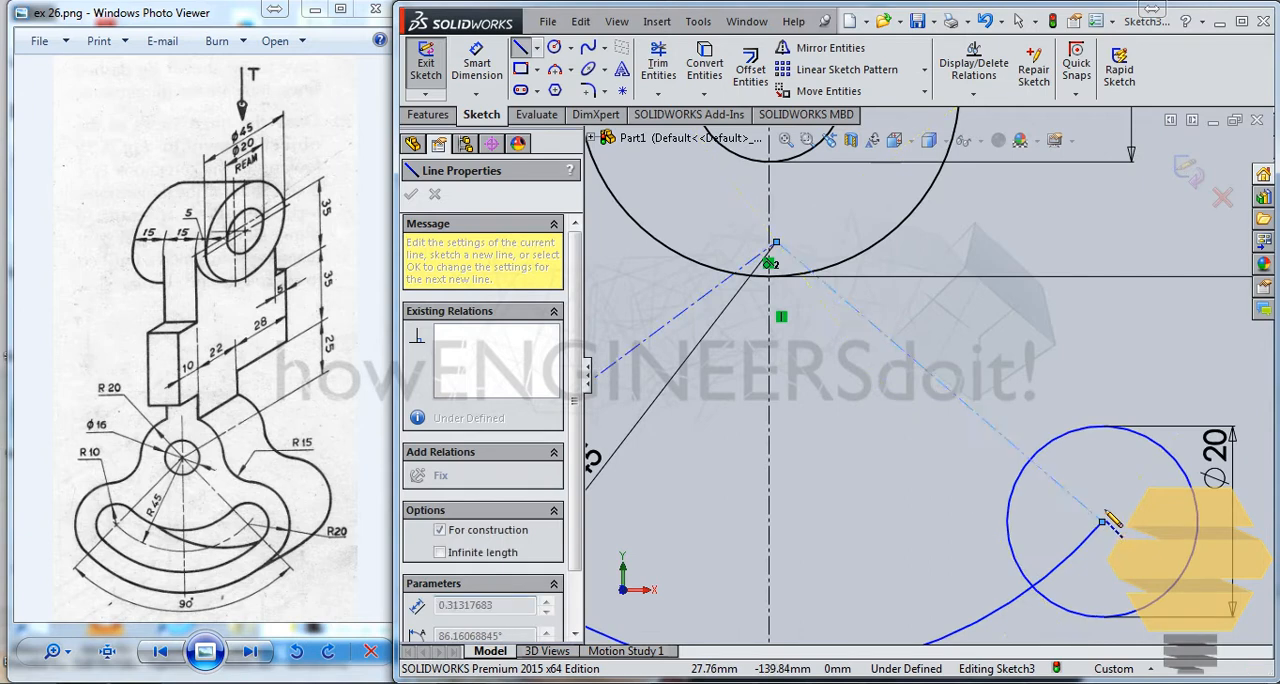
key(Escape)
Step: Move the R45 arc's centre point onto the vertical centerline so that it is coincident with it
scroll(748, 247, down, 1)
scroll(748, 247, down, 2)
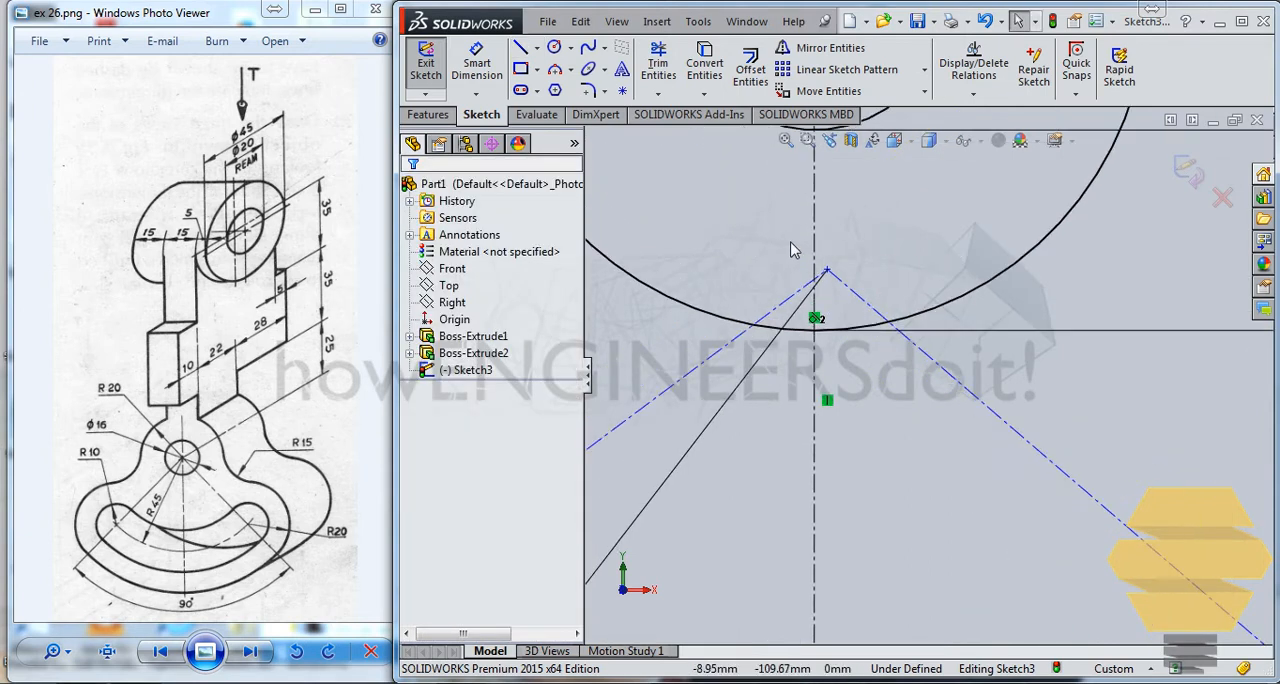
click(842, 285)
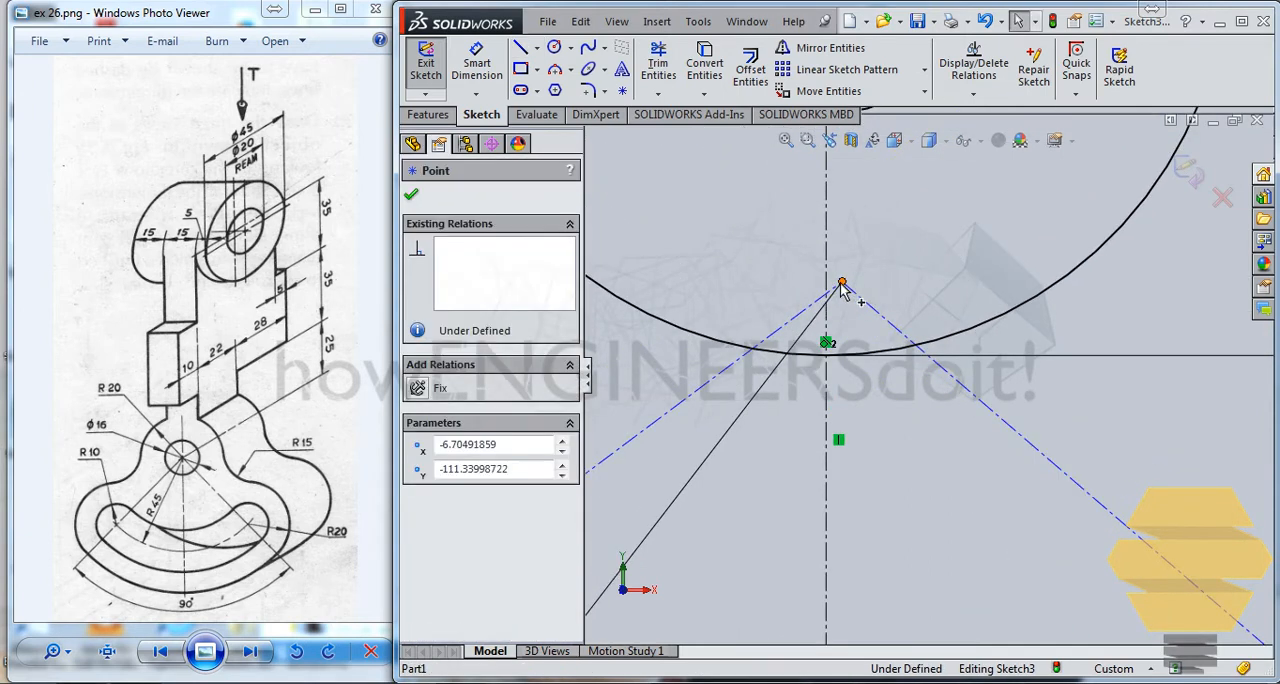
drag(827, 284, 819, 282)
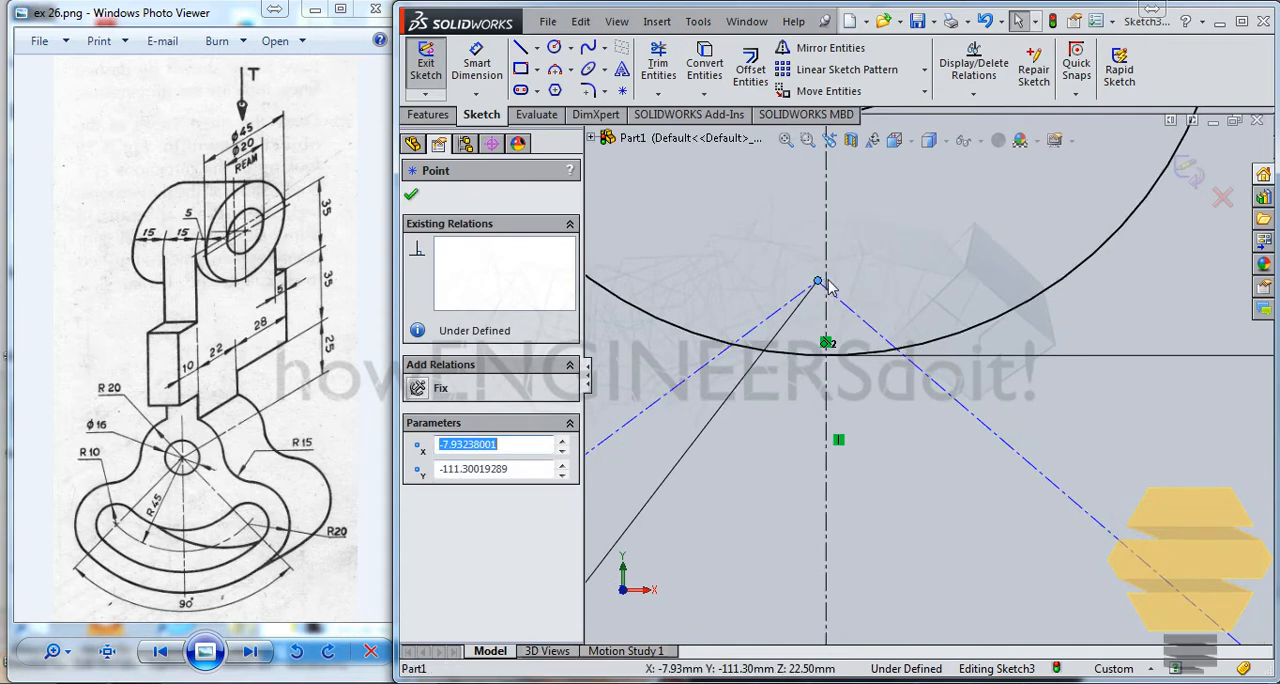
mouse_move(830, 285)
mouse_down()
mouse_move(843, 330)
mouse_move(826, 281)
mouse_up()
scroll(877, 377, up, 10)
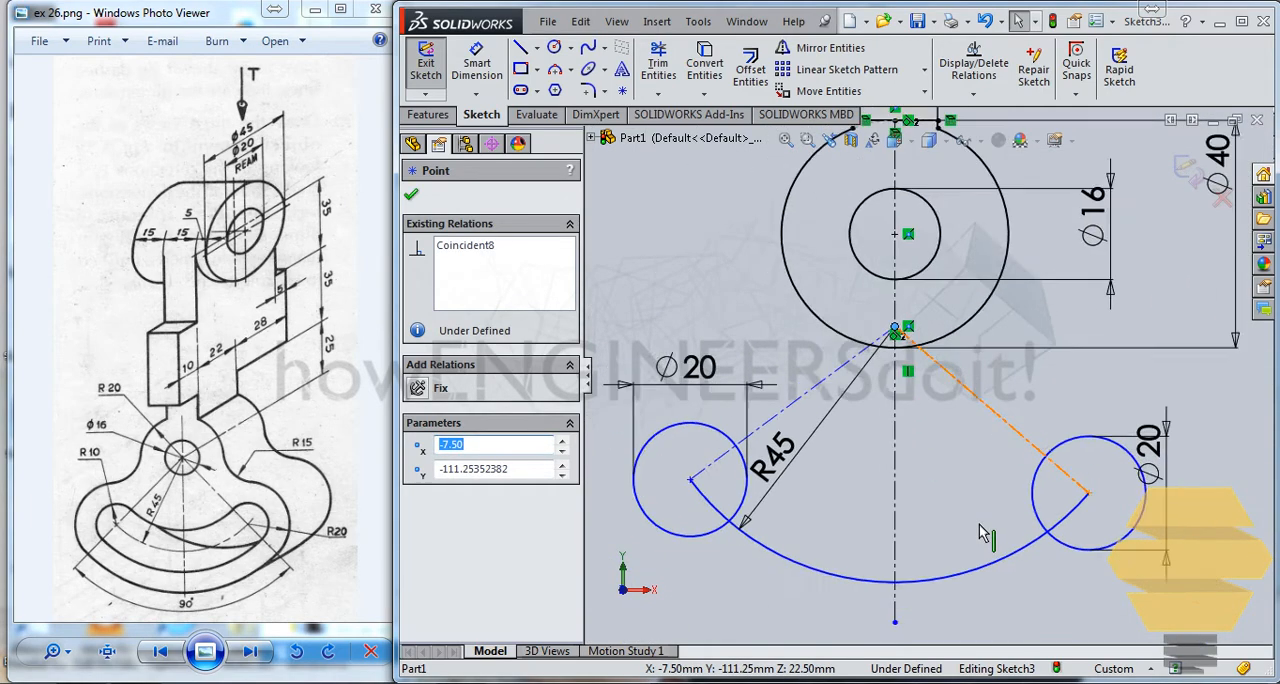
key(Escape)
Step: Dimension the angle between the two slanted centerlines as 90 degrees
click(482, 68)
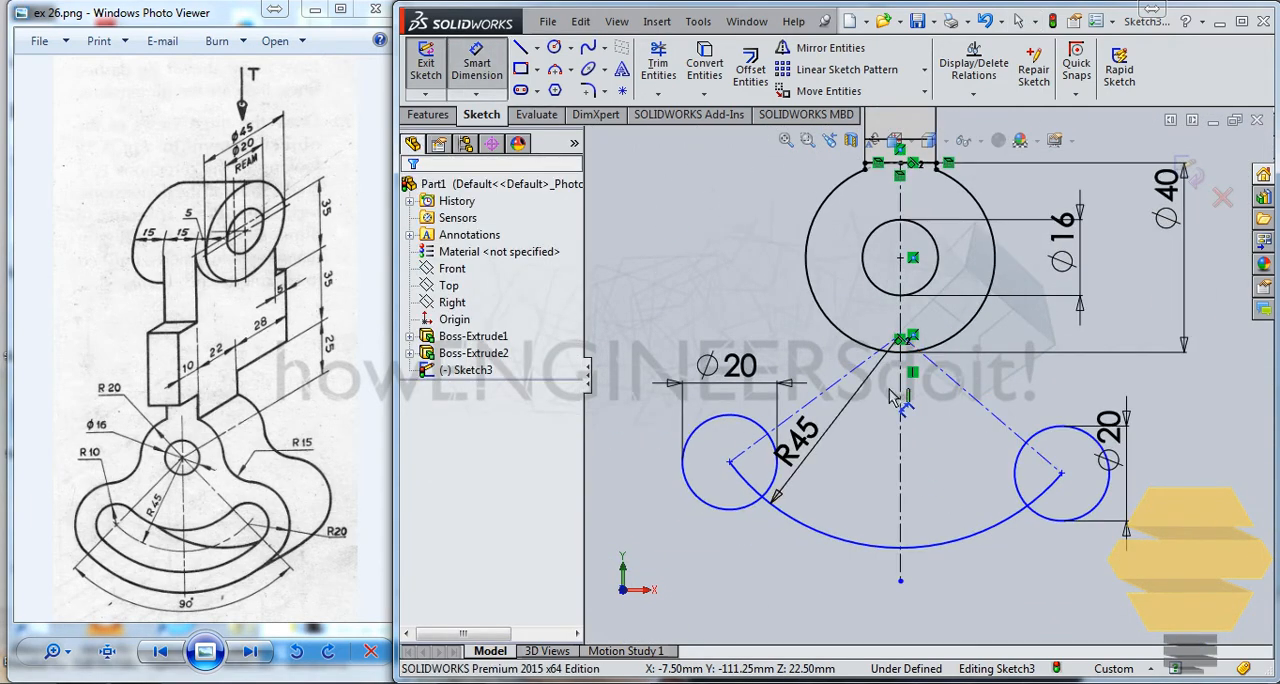
click(830, 397)
click(995, 418)
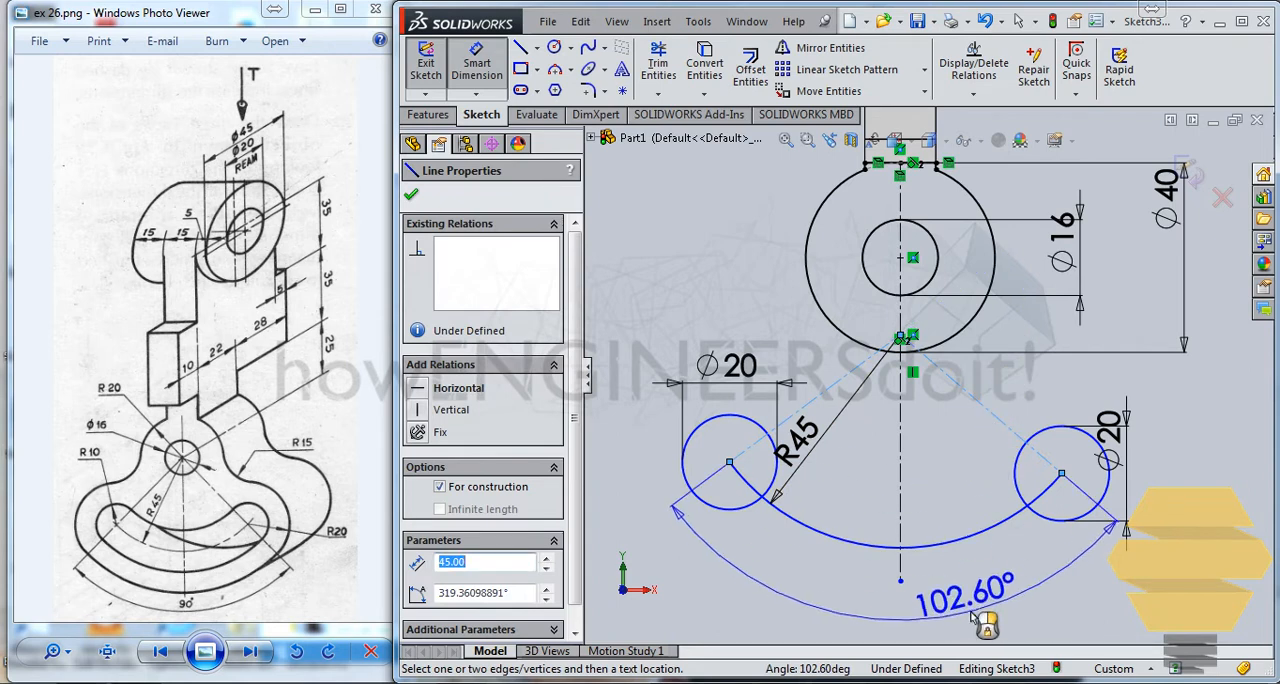
click(975, 620)
text(90)
key(Return)
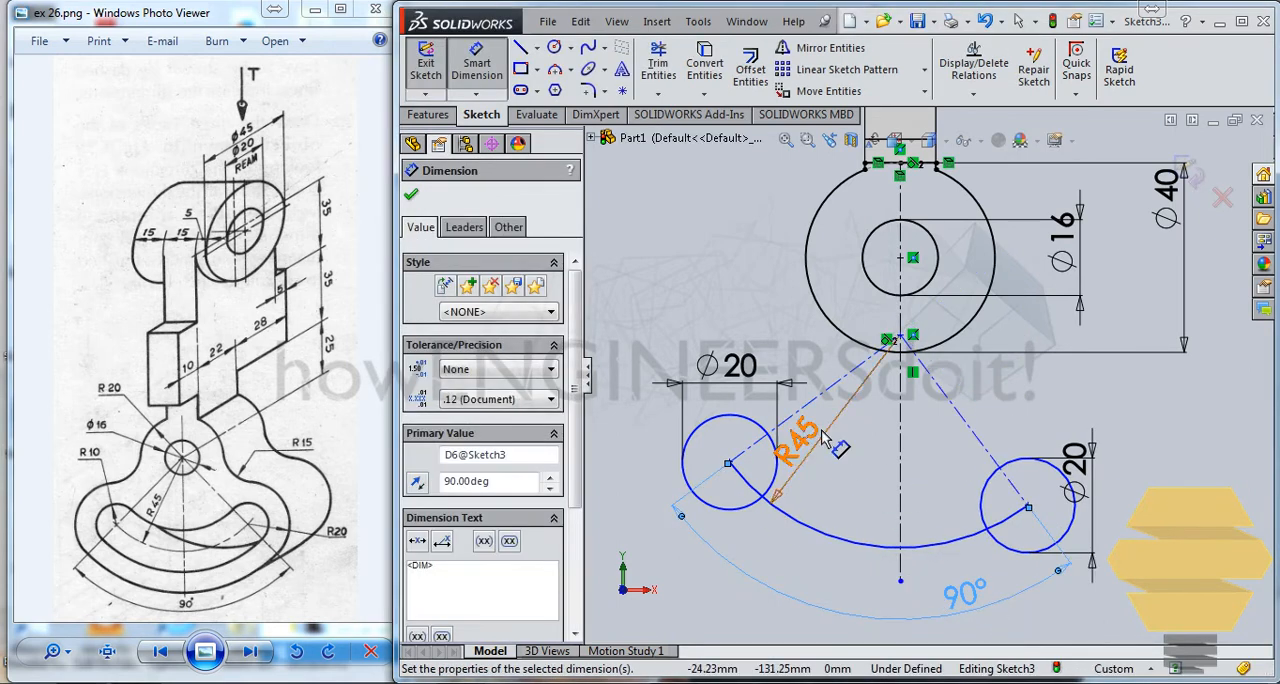
Step: Dimension the angle between the left slanted centerline and the vertical centerline as 45 degrees
click(840, 390)
click(898, 462)
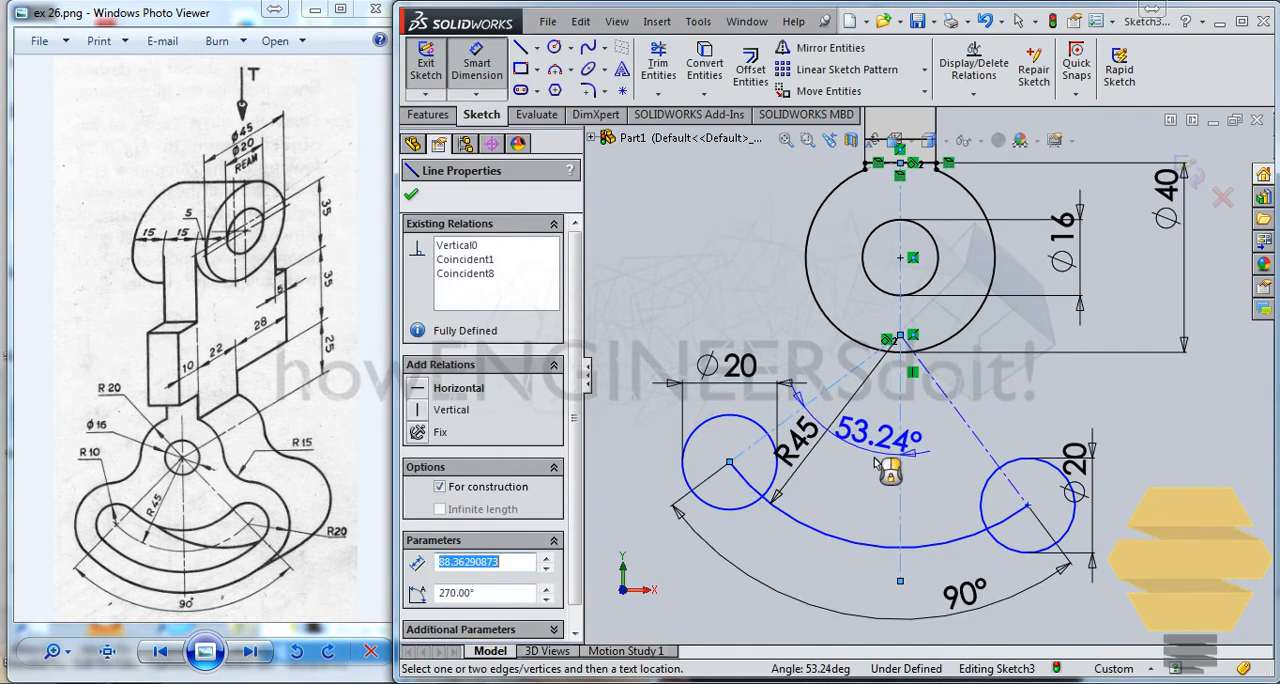
click(810, 598)
text(45)
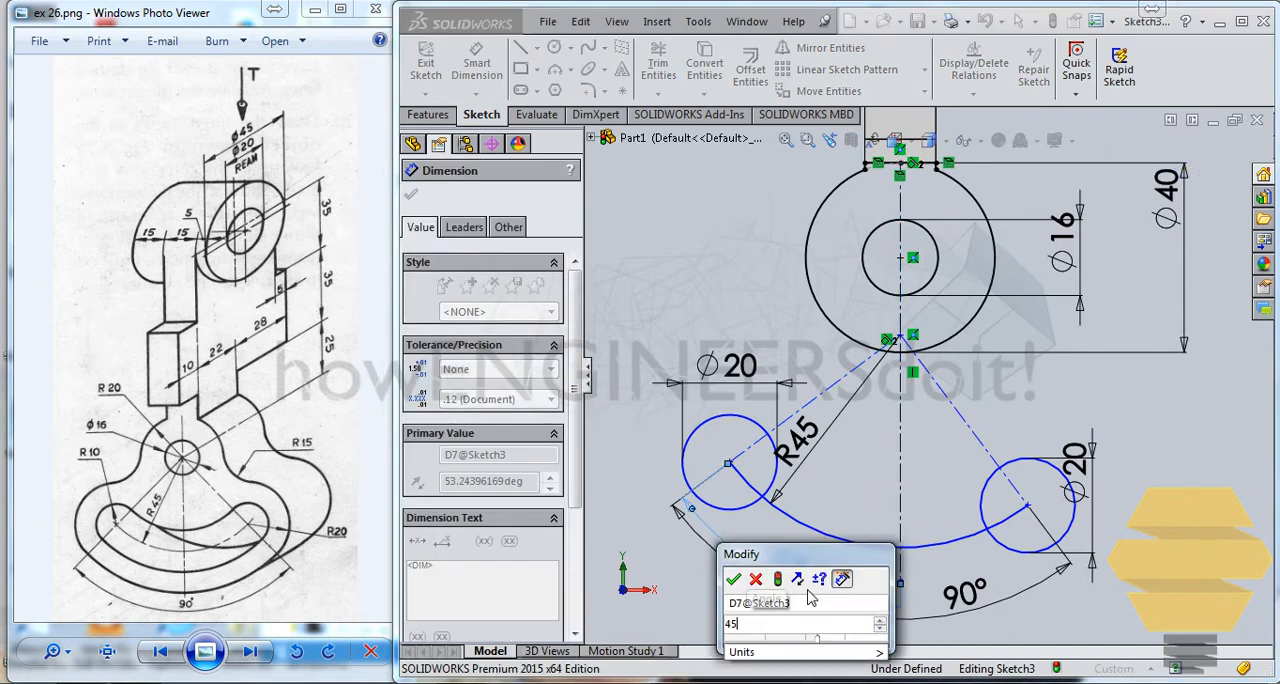
key(Return)
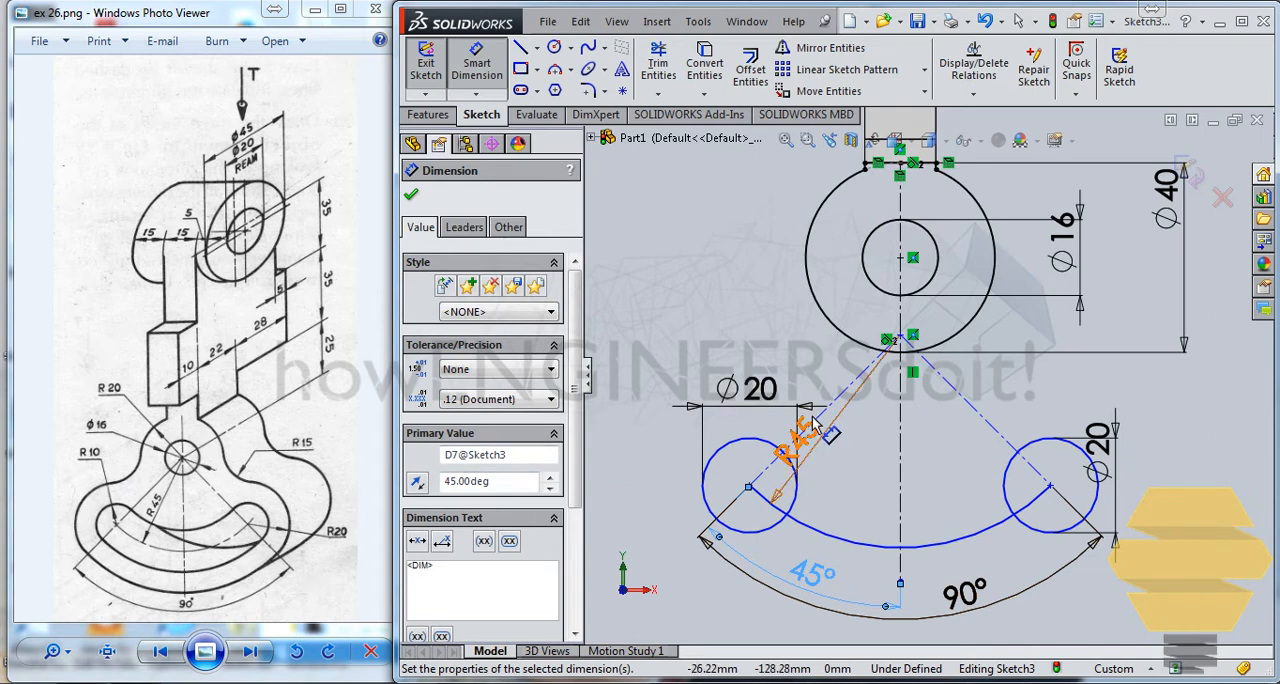
key(Escape)
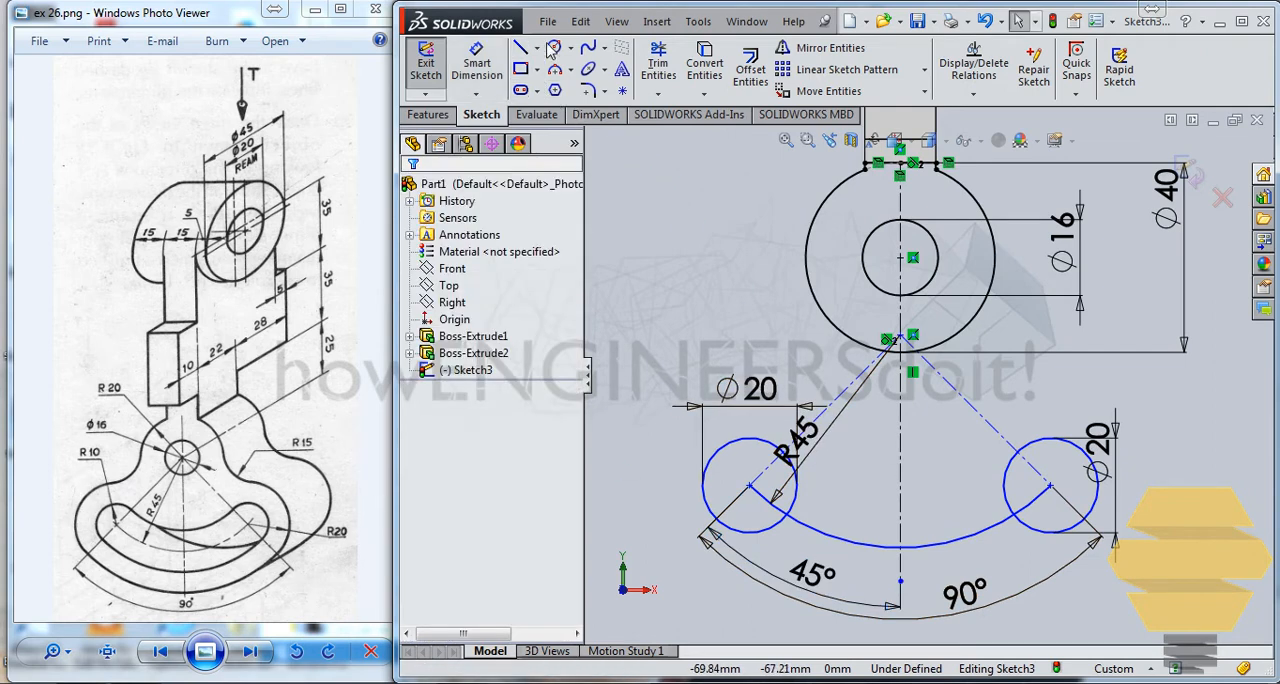
Step: Sketch a larger concentric circle around each 20 mm circle, about 39 mm in diameter on the left and 36 mm on the right
click(555, 50)
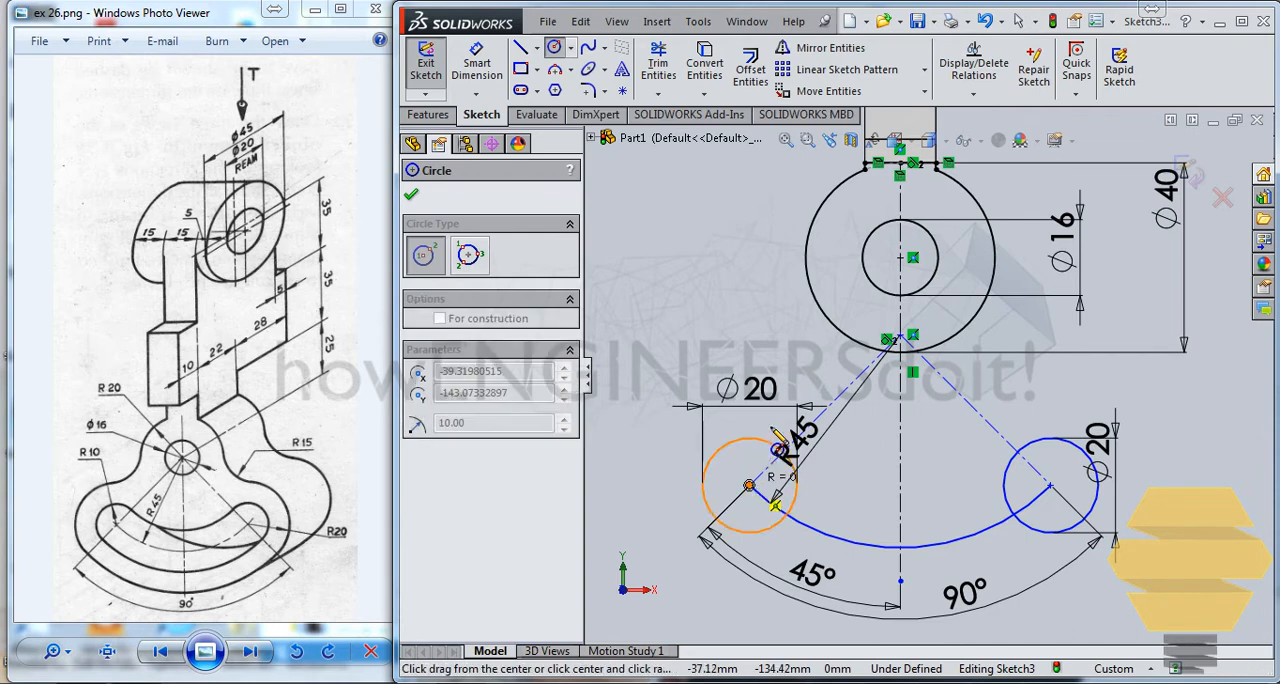
click(750, 486)
click(787, 404)
click(1050, 486)
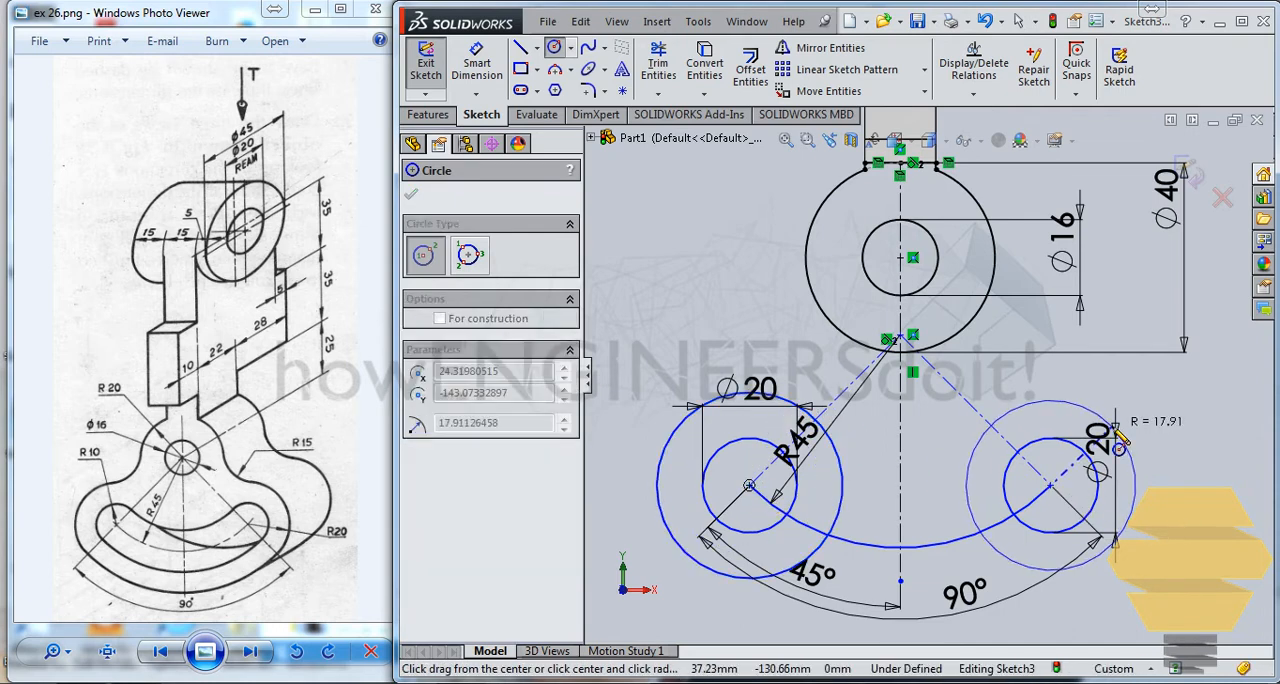
click(1126, 524)
key(Escape)
key(Escape)
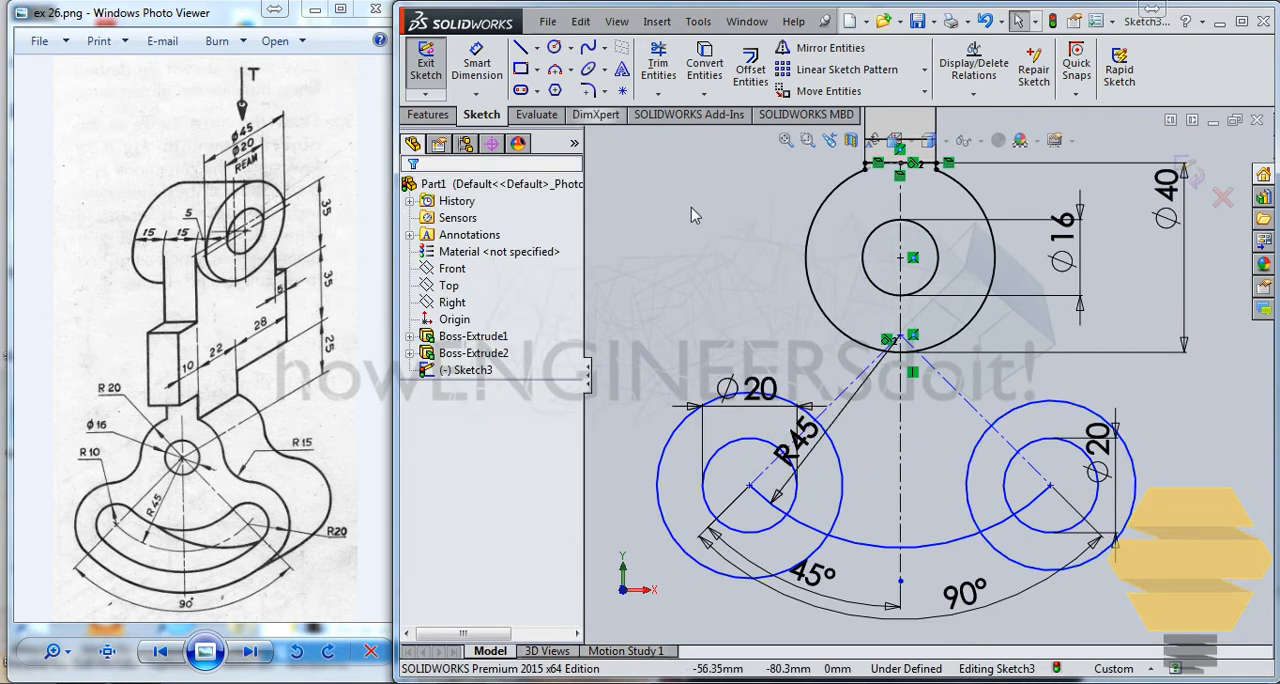
Step: Dimension the left outer circle's diameter to 40 mm
click(477, 62)
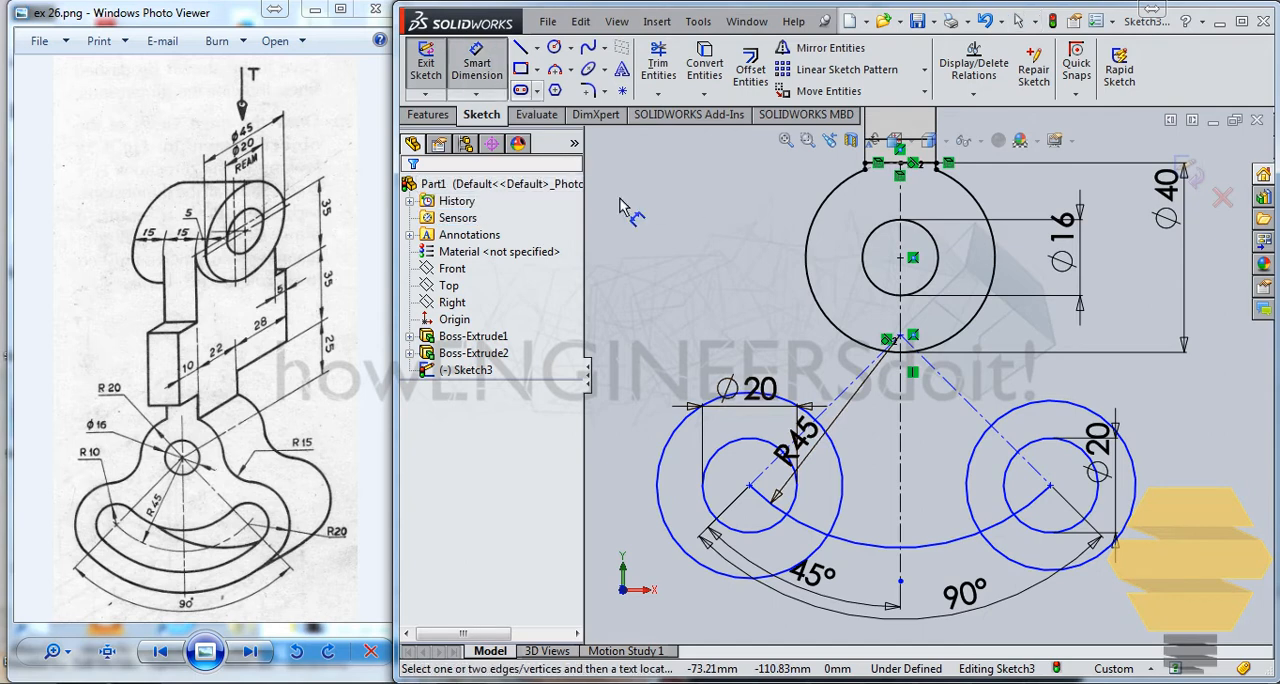
click(679, 428)
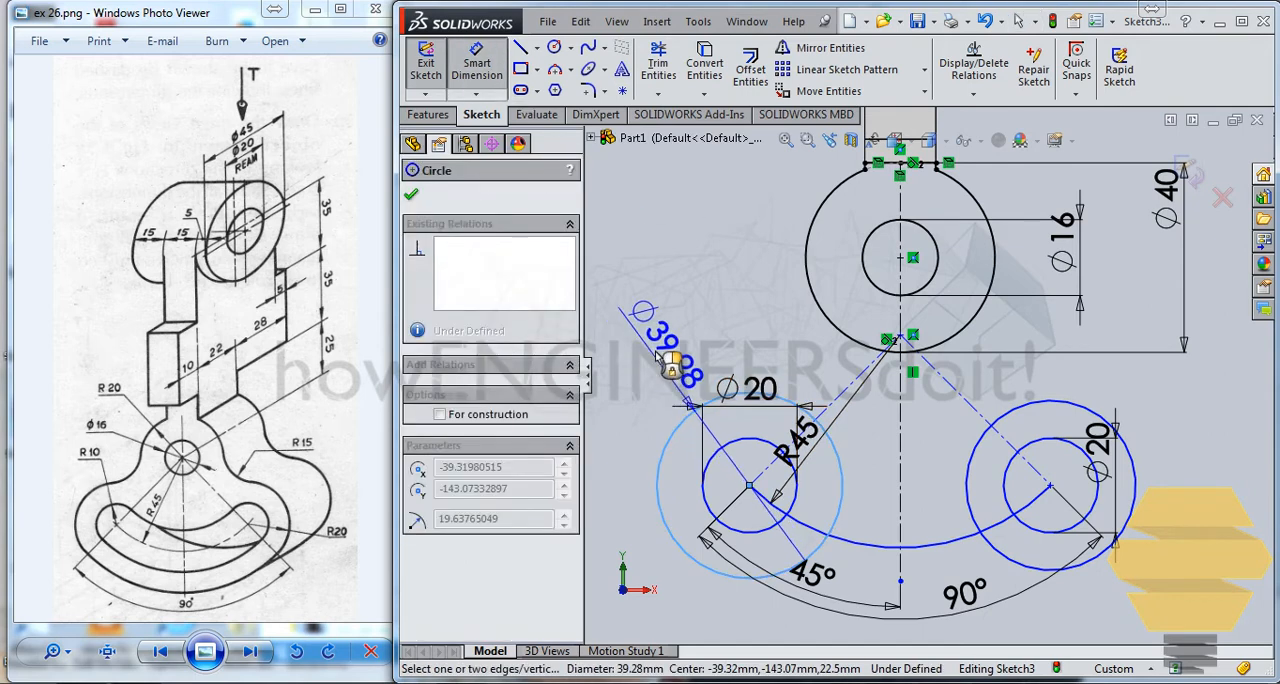
click(670, 356)
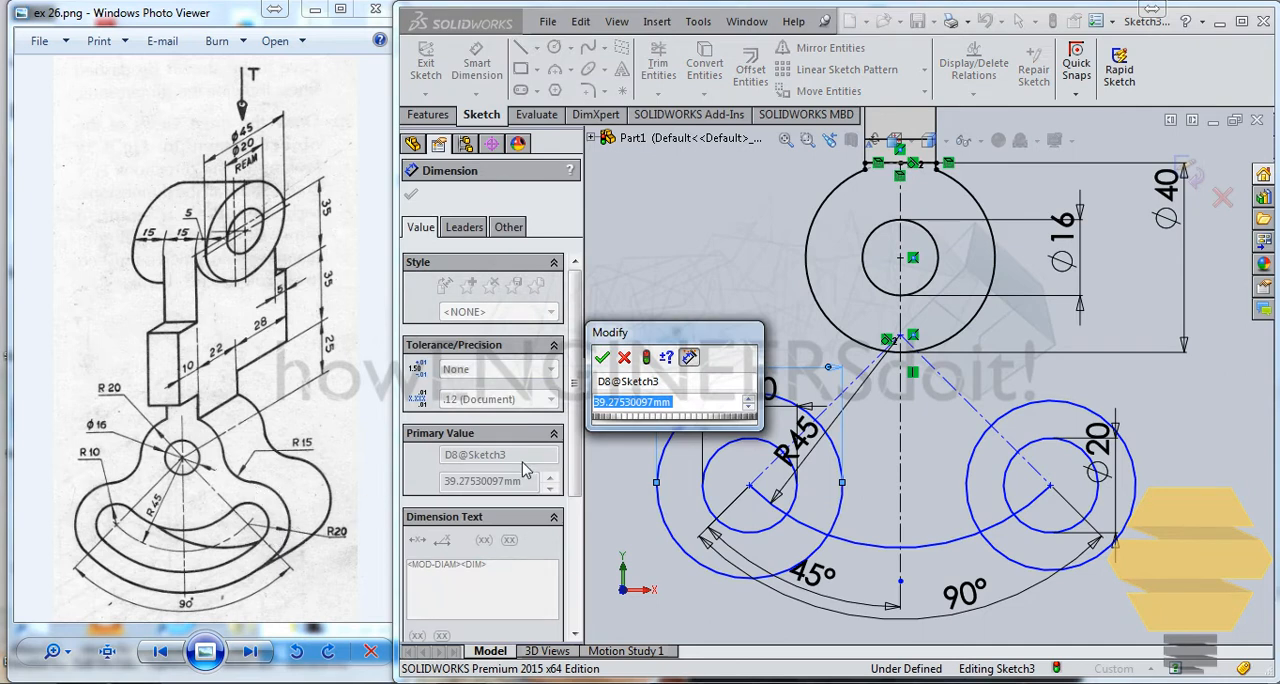
text(40)
key(Return)
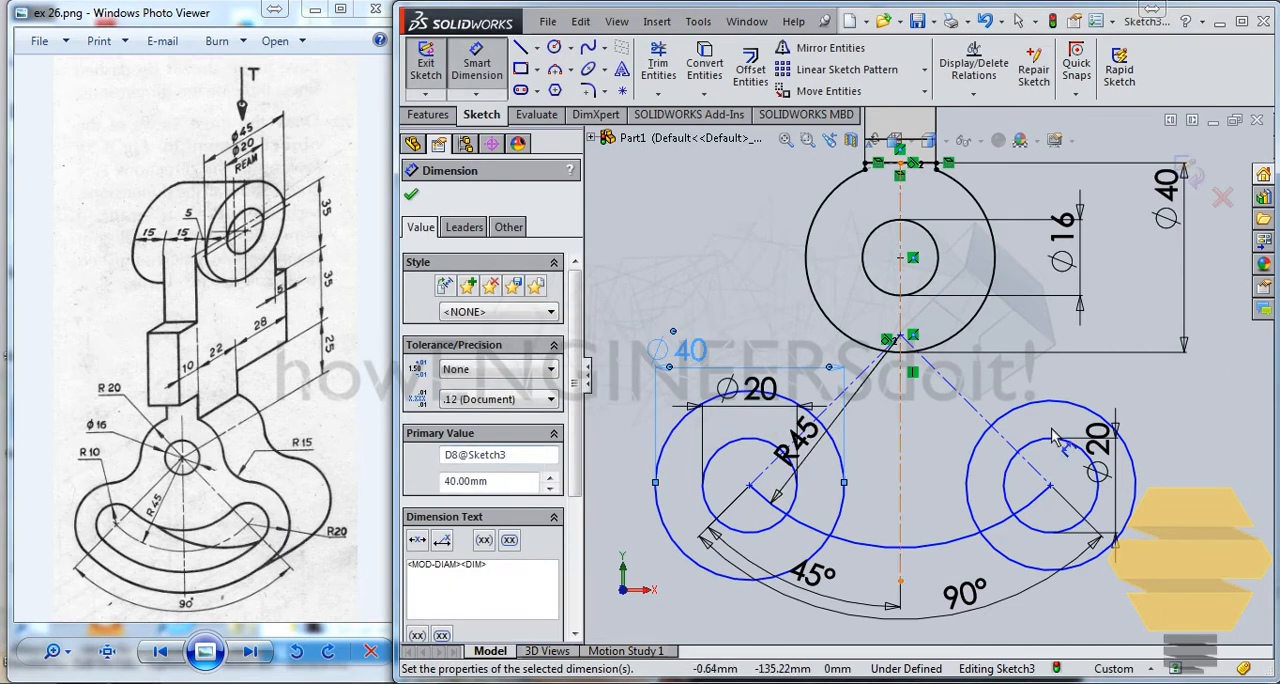
Step: Dimension the right outer circle's diameter to 40 mm
click(1100, 412)
click(1245, 365)
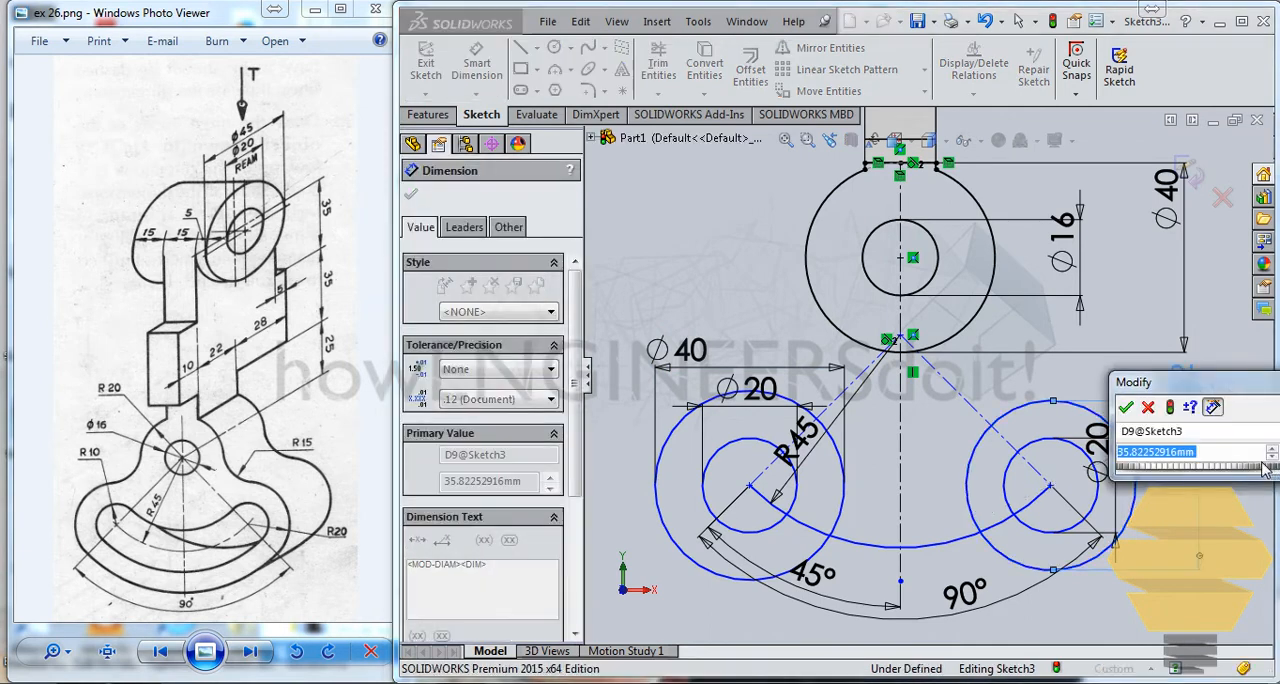
text(40)
key(Return)
key(Escape)
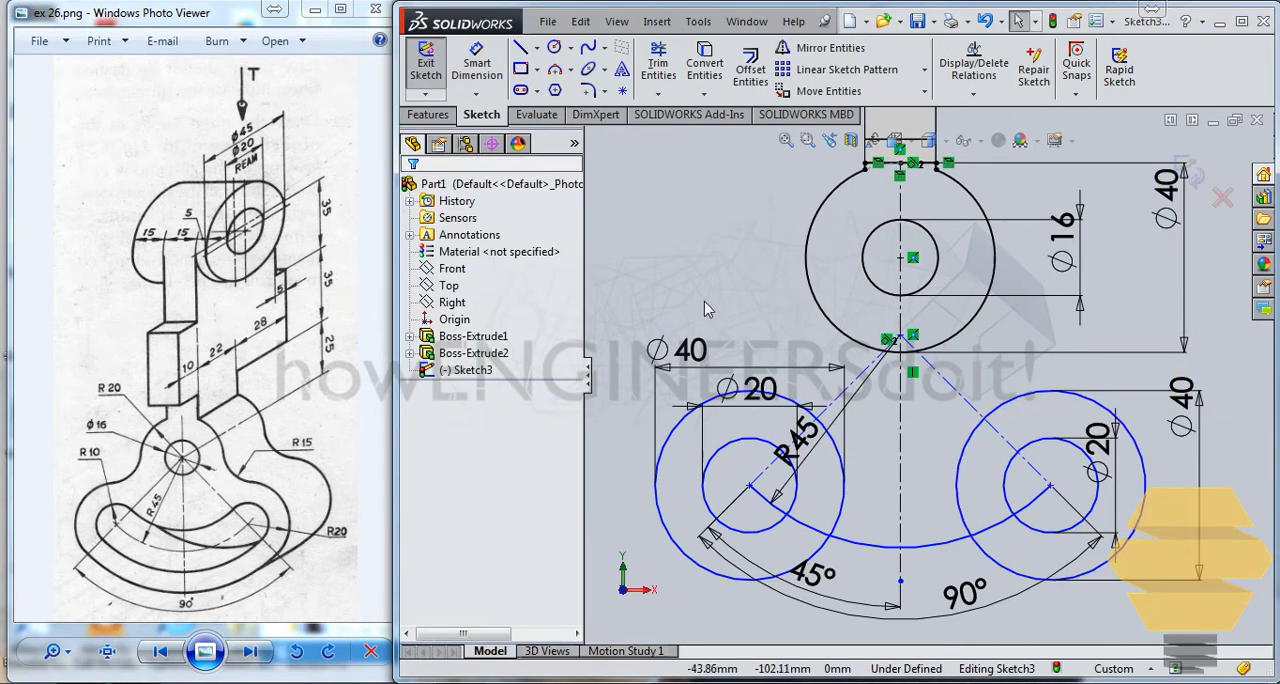
Step: Sketch a free circle about 18 mm in diameter left of the pivot circles and above the left outer circle
click(560, 51)
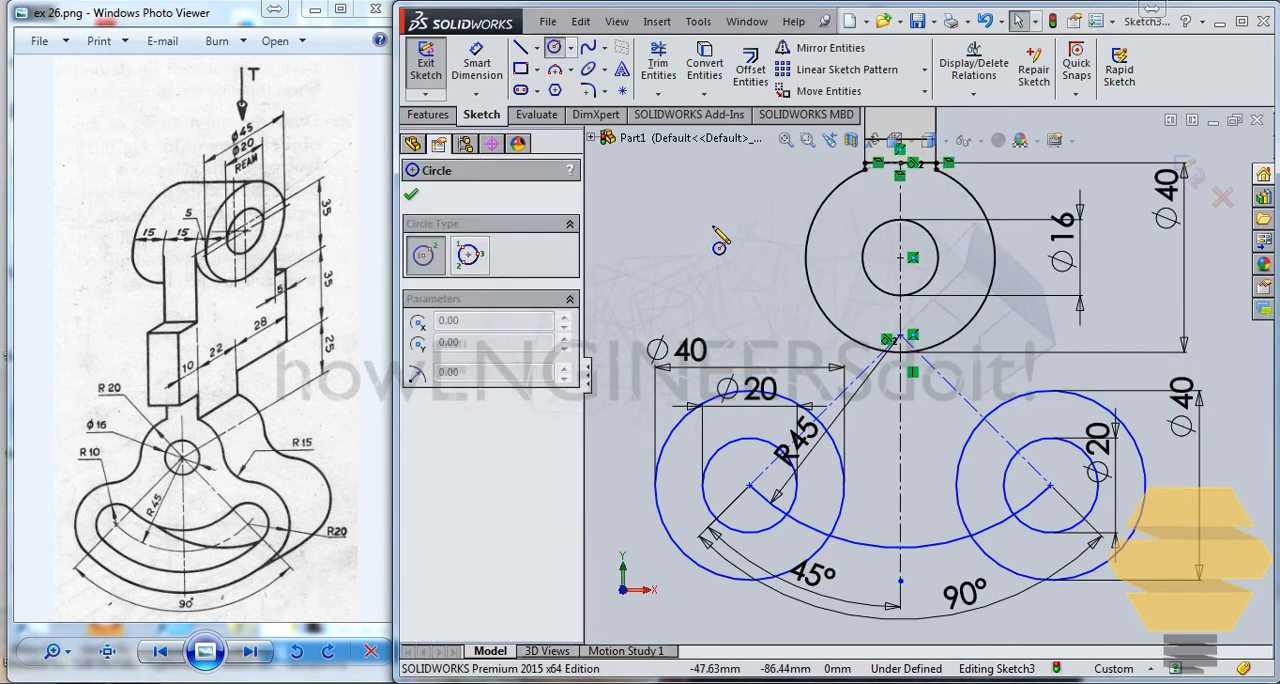
drag(749, 291, 785, 272)
key(Escape)
click(629, 180)
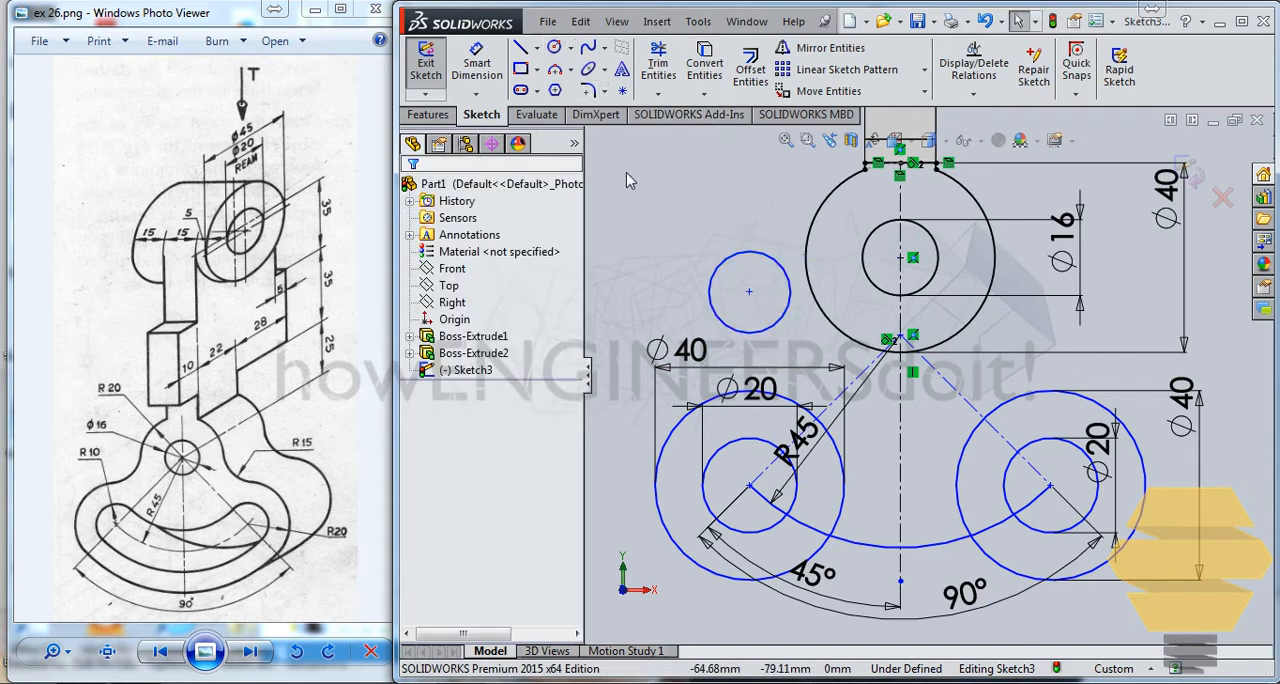
Step: Make the new small circle tangent to both the left 40 mm outer circle and the pivot's 40 mm circle
click(752, 334)
ctrl+click(795, 405)
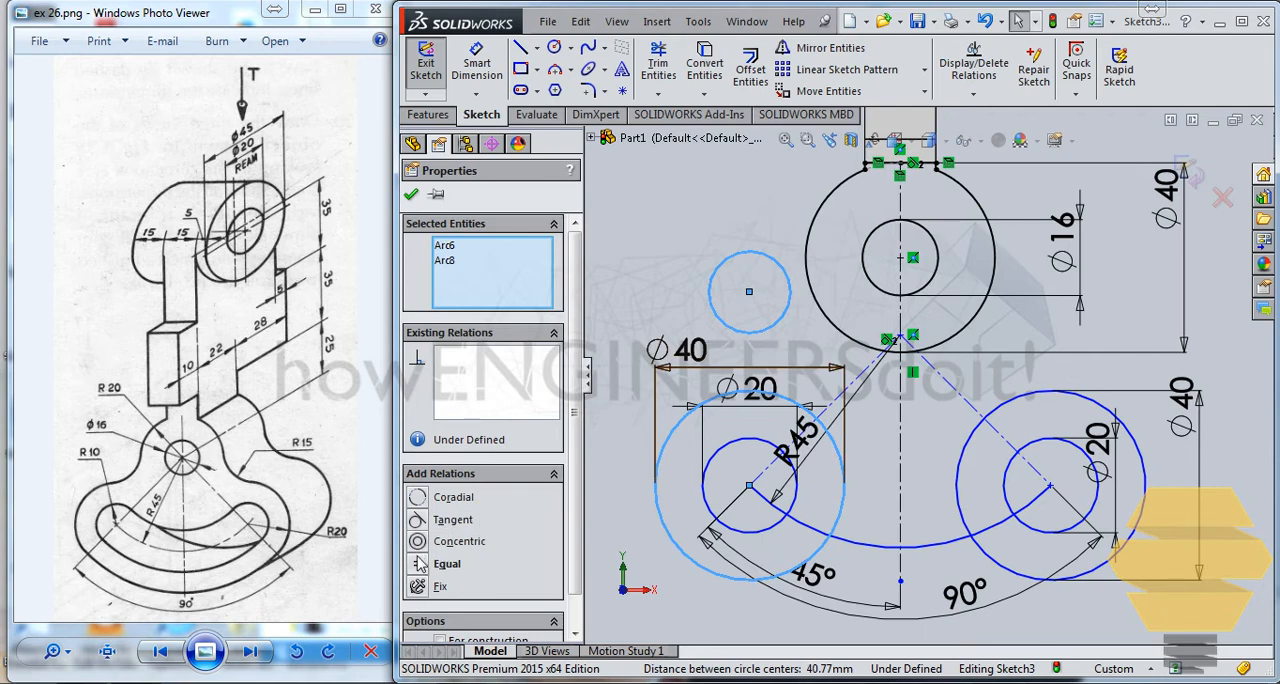
click(419, 520)
click(797, 305)
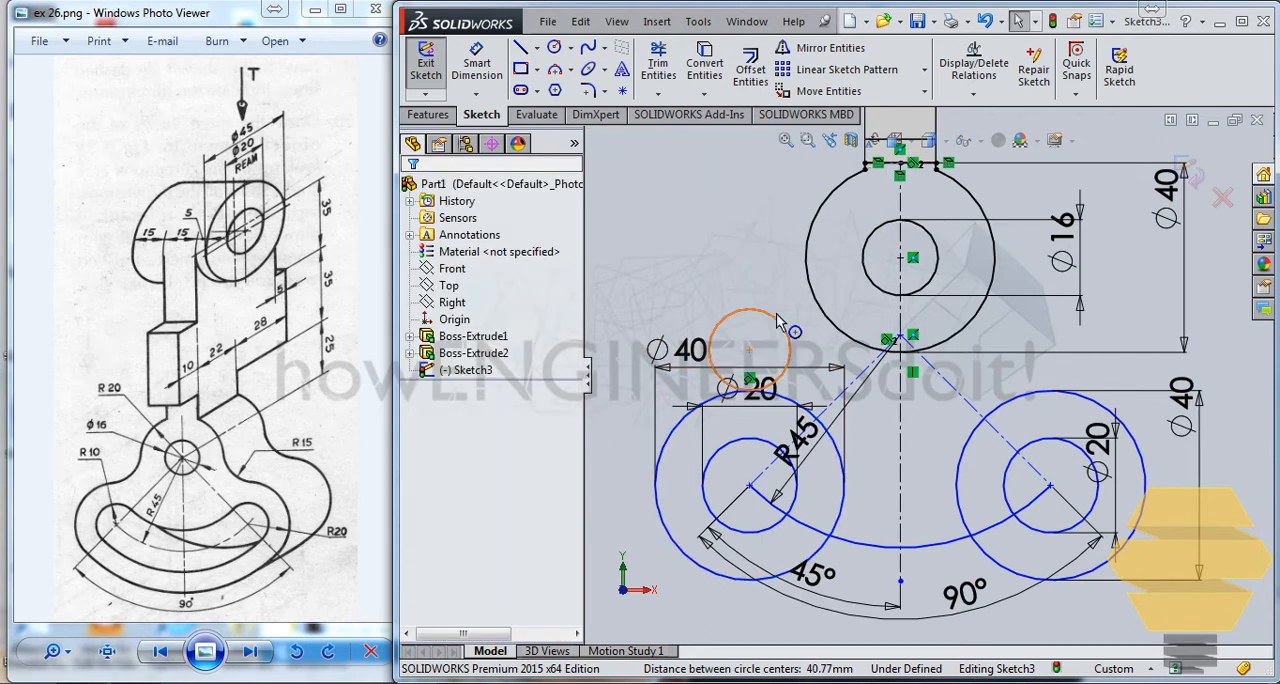
click(779, 320)
ctrl+click(812, 225)
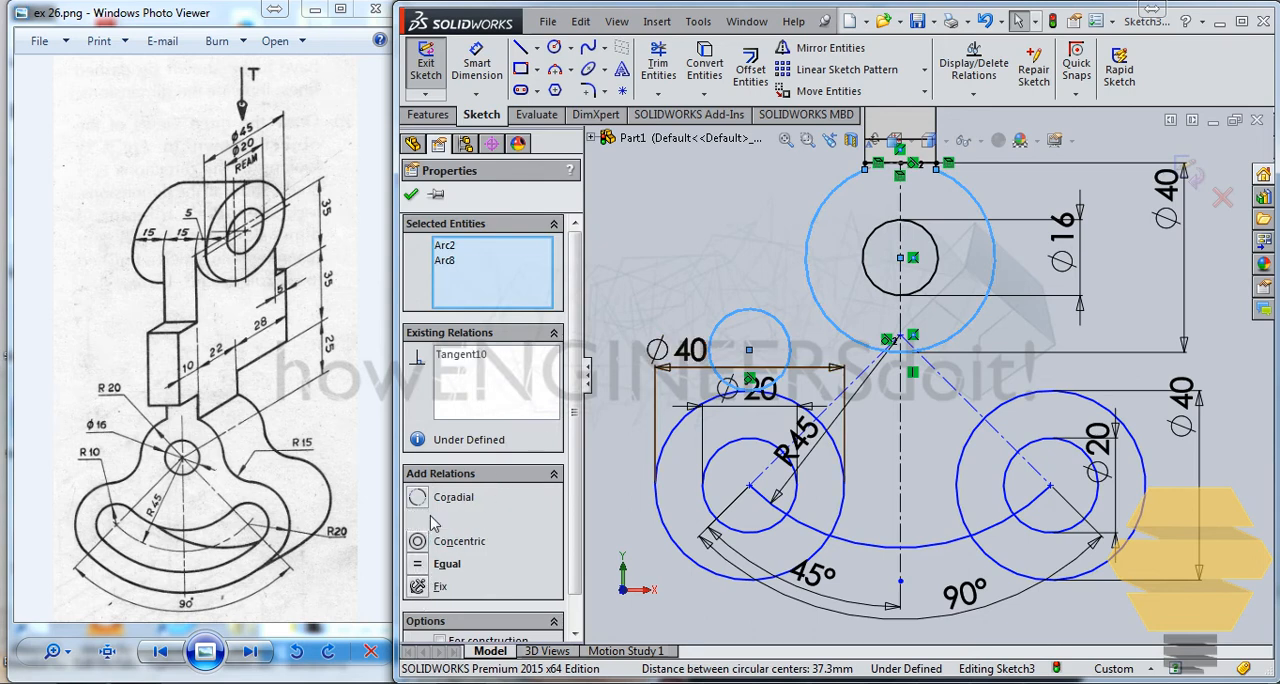
click(838, 268)
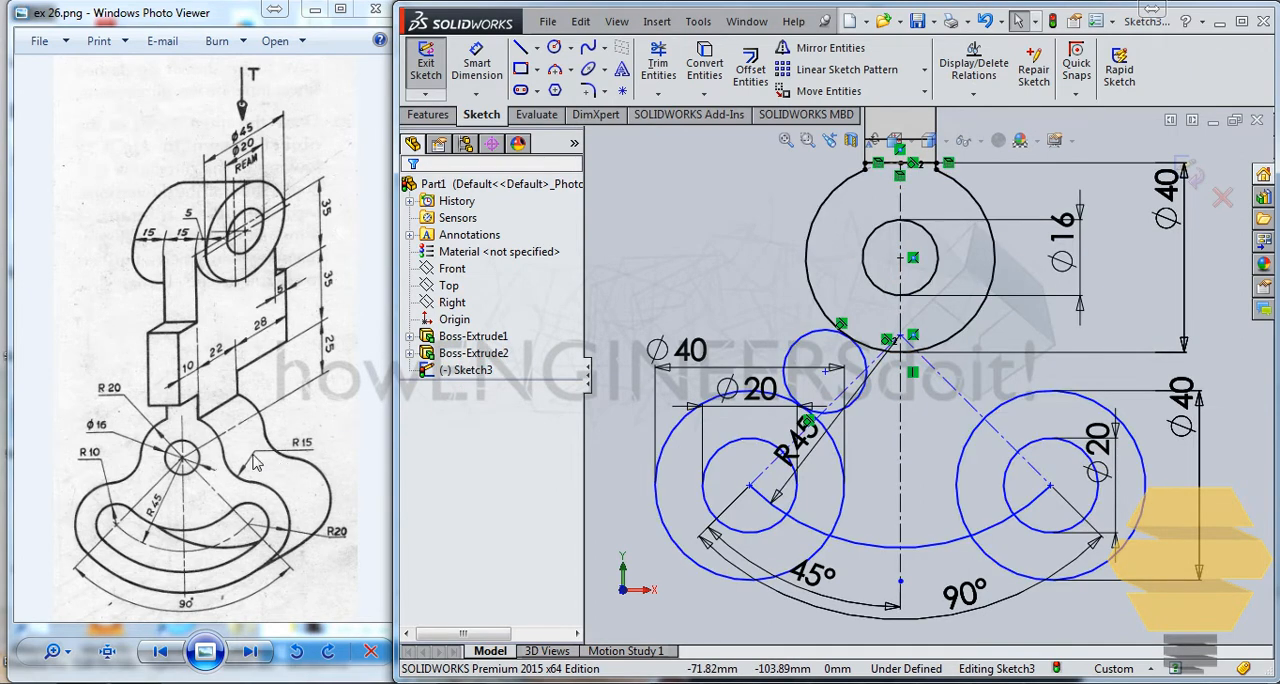
Step: Dimension the tangent circle's diameter to 30 mm
click(476, 64)
click(836, 333)
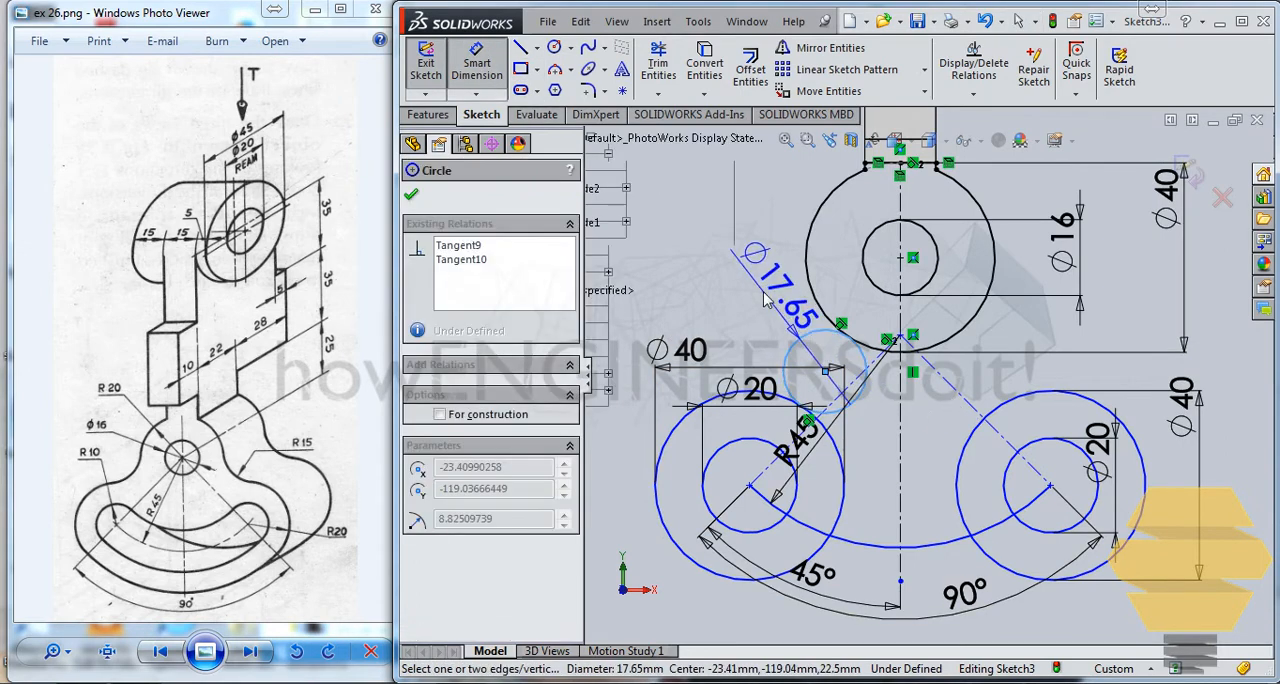
click(790, 300)
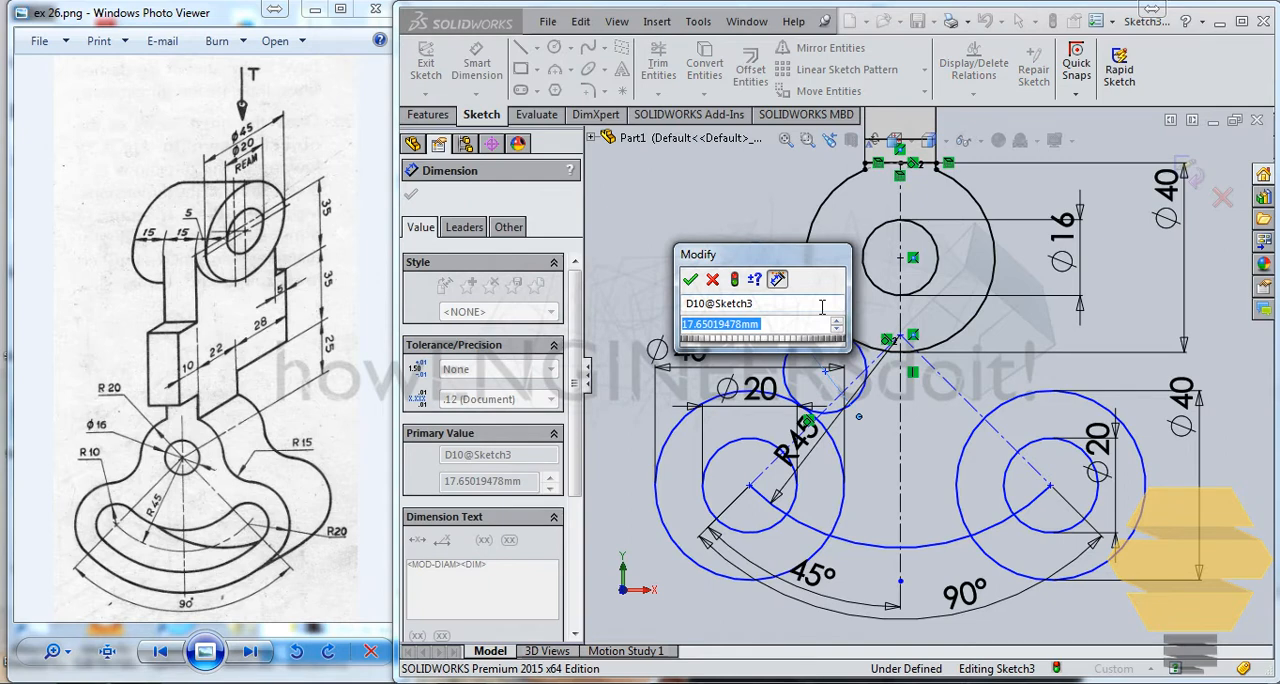
text(30)
key(Return)
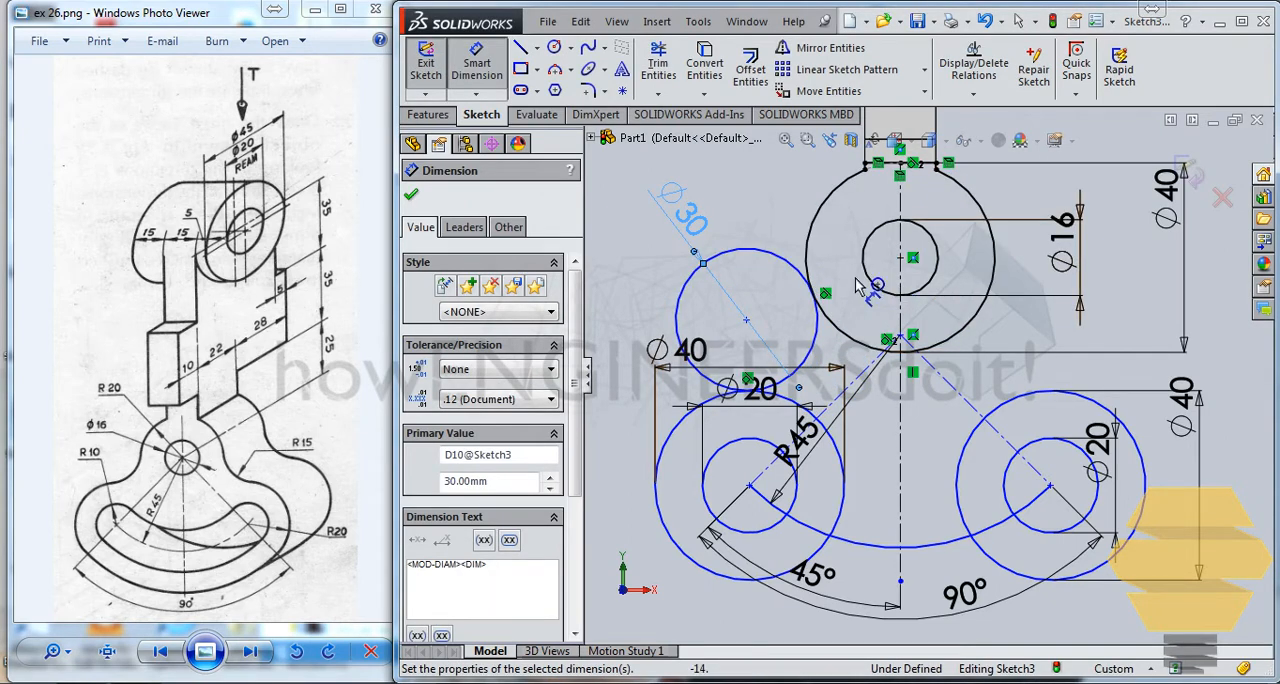
key(Escape)
Step: Trim away the outer portion of the 30 mm circle, keeping only the blend arc between its two tangent points
click(658, 62)
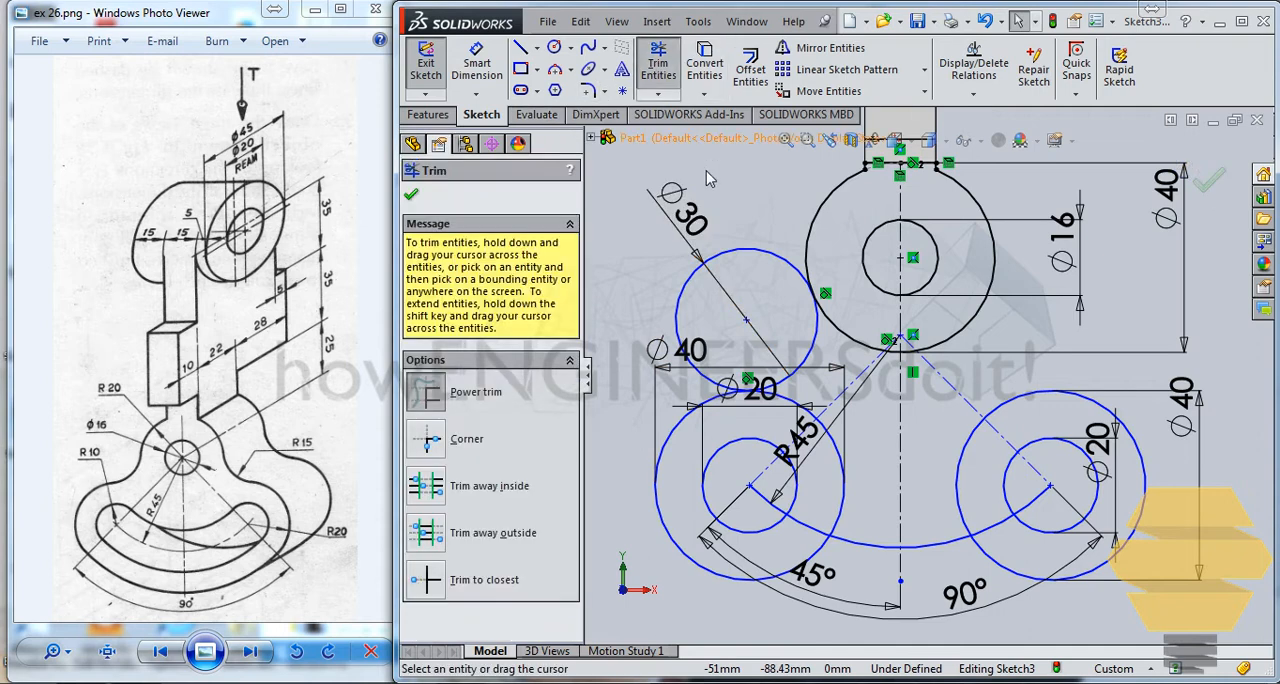
drag(762, 232, 783, 285)
key(Escape)
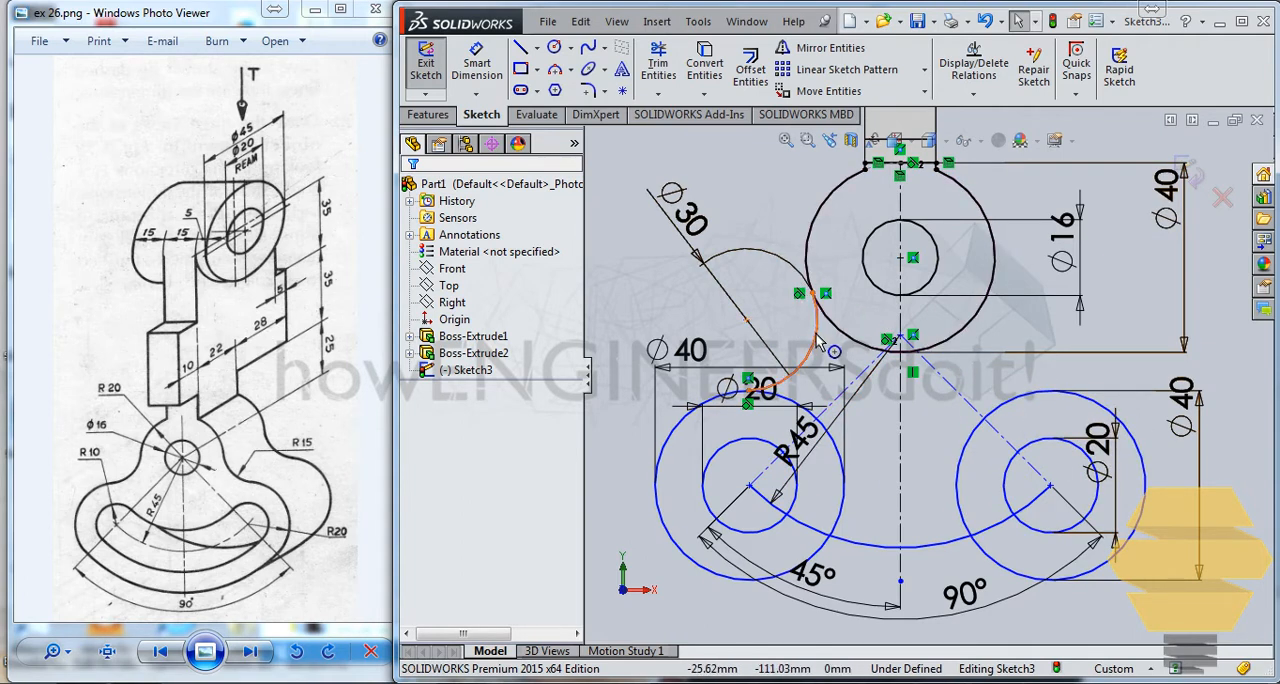
Step: Mirror the left blend arc about the vertical centreline, keeping the original
click(800, 292)
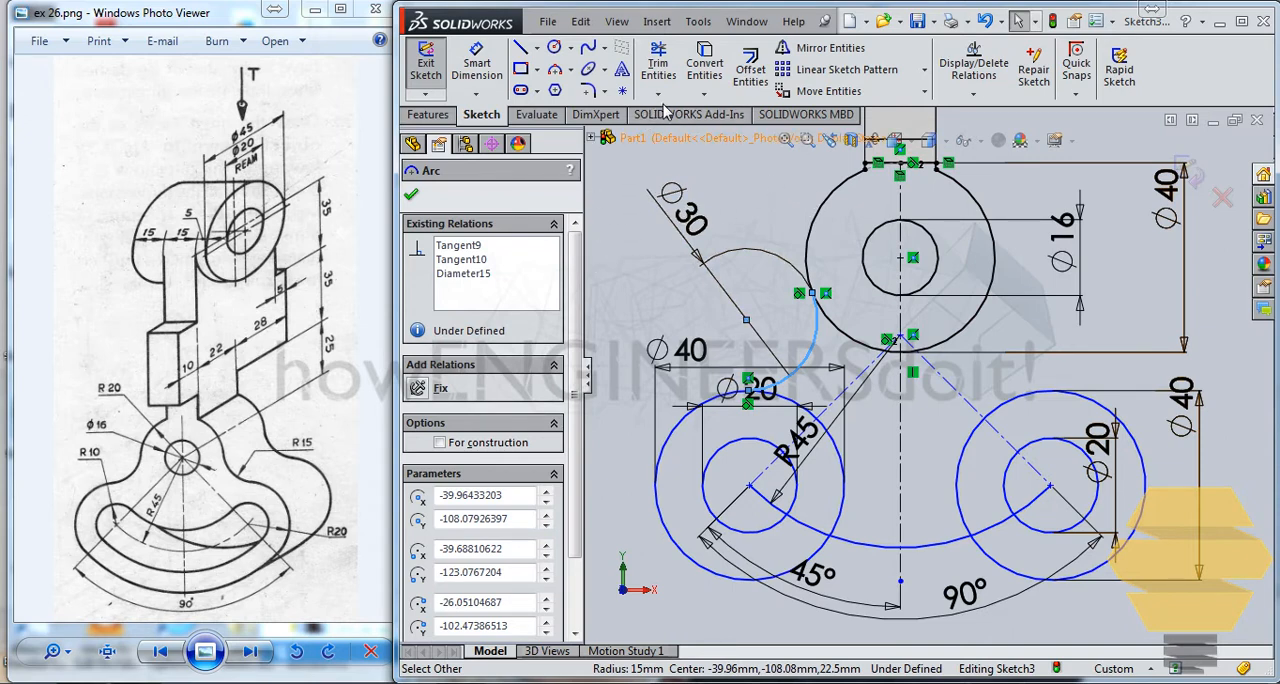
click(822, 48)
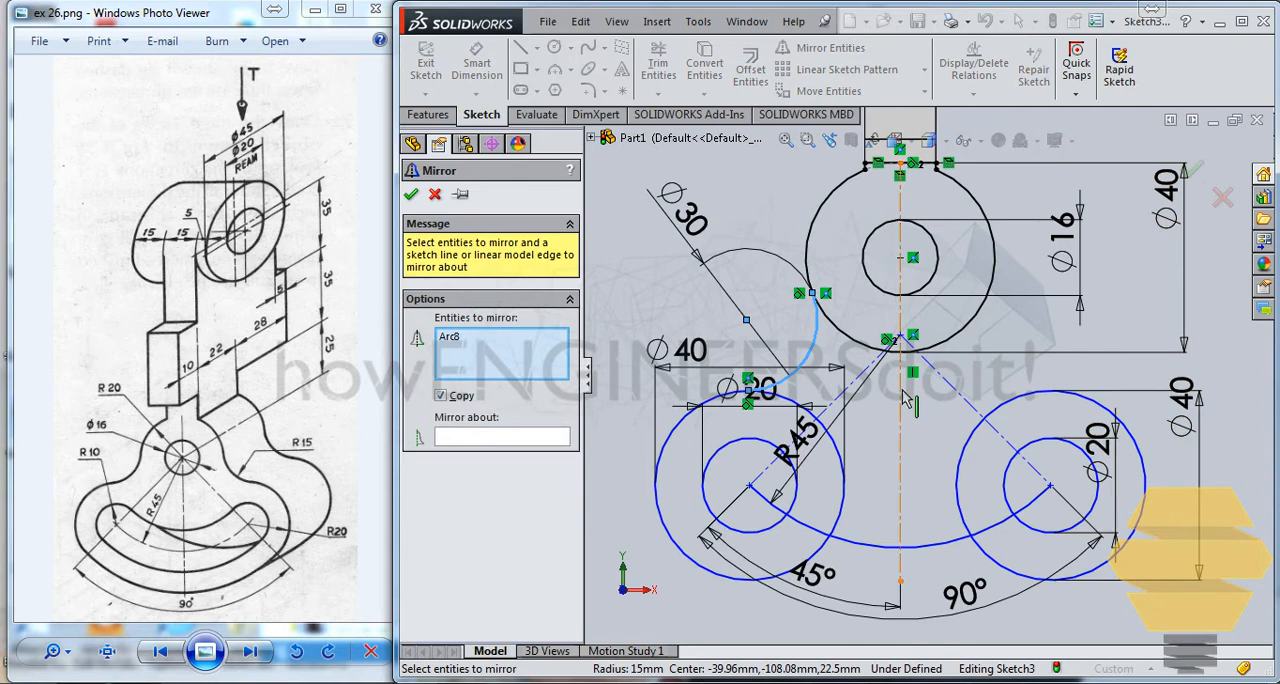
click(476, 440)
click(900, 396)
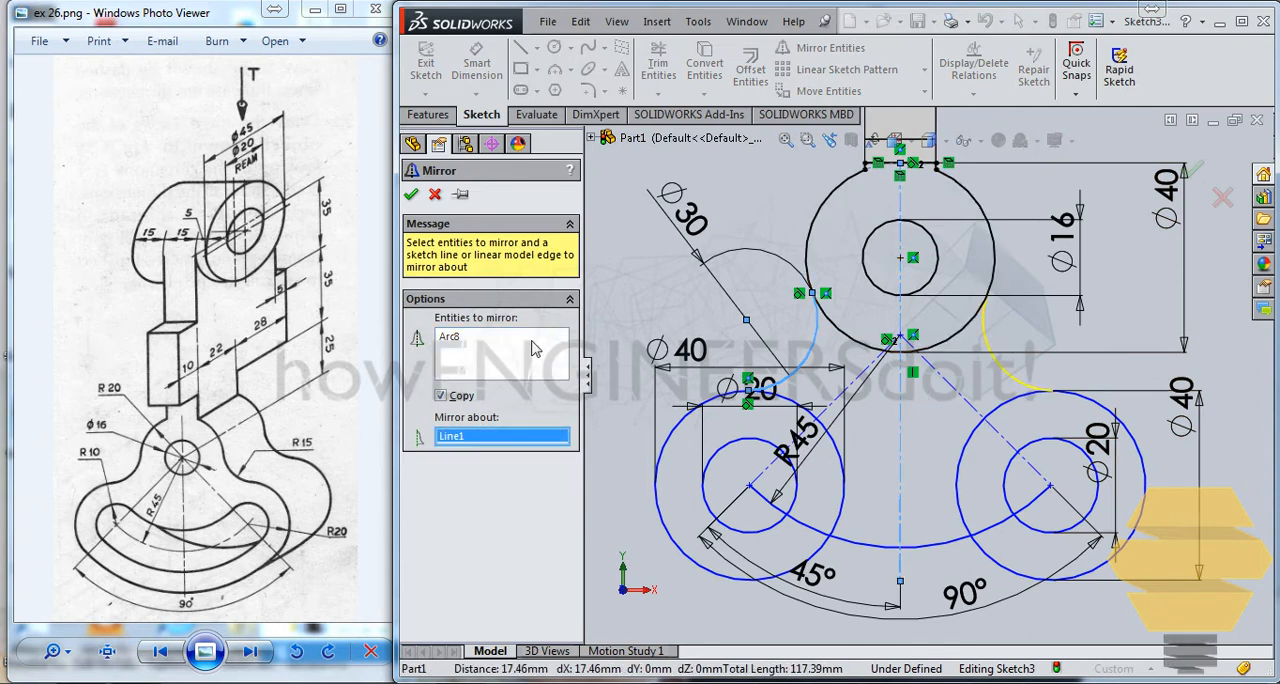
click(412, 195)
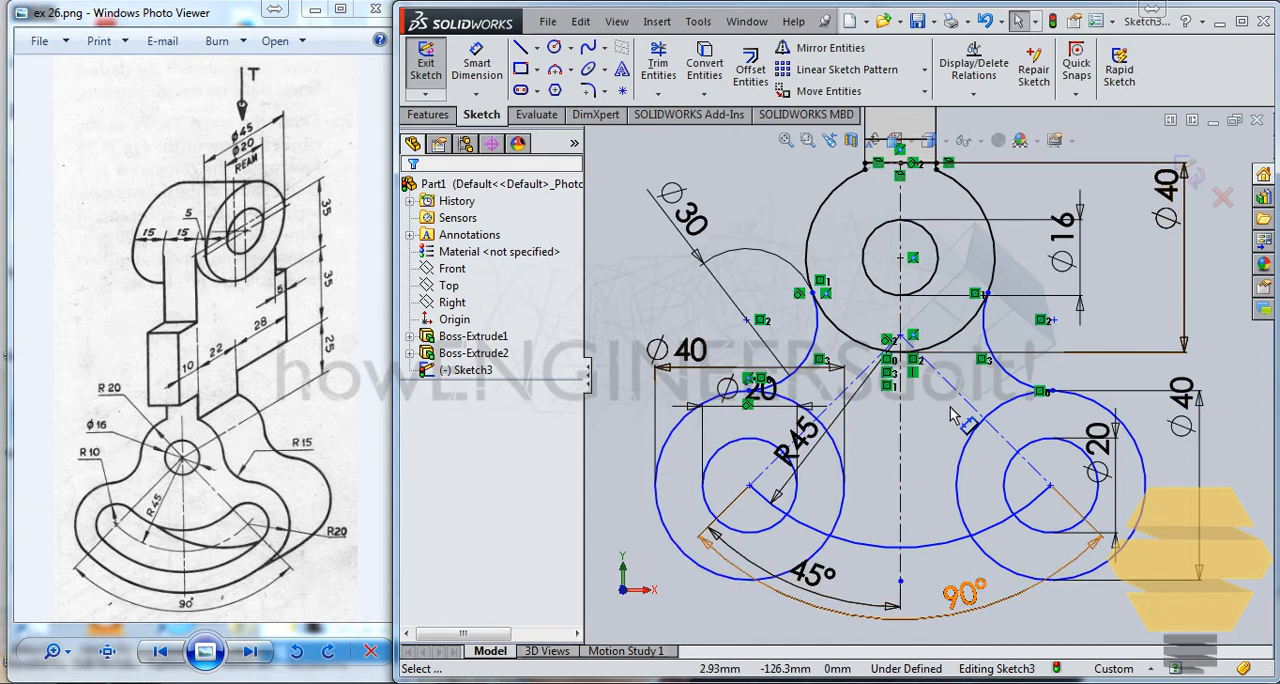
click(498, 235)
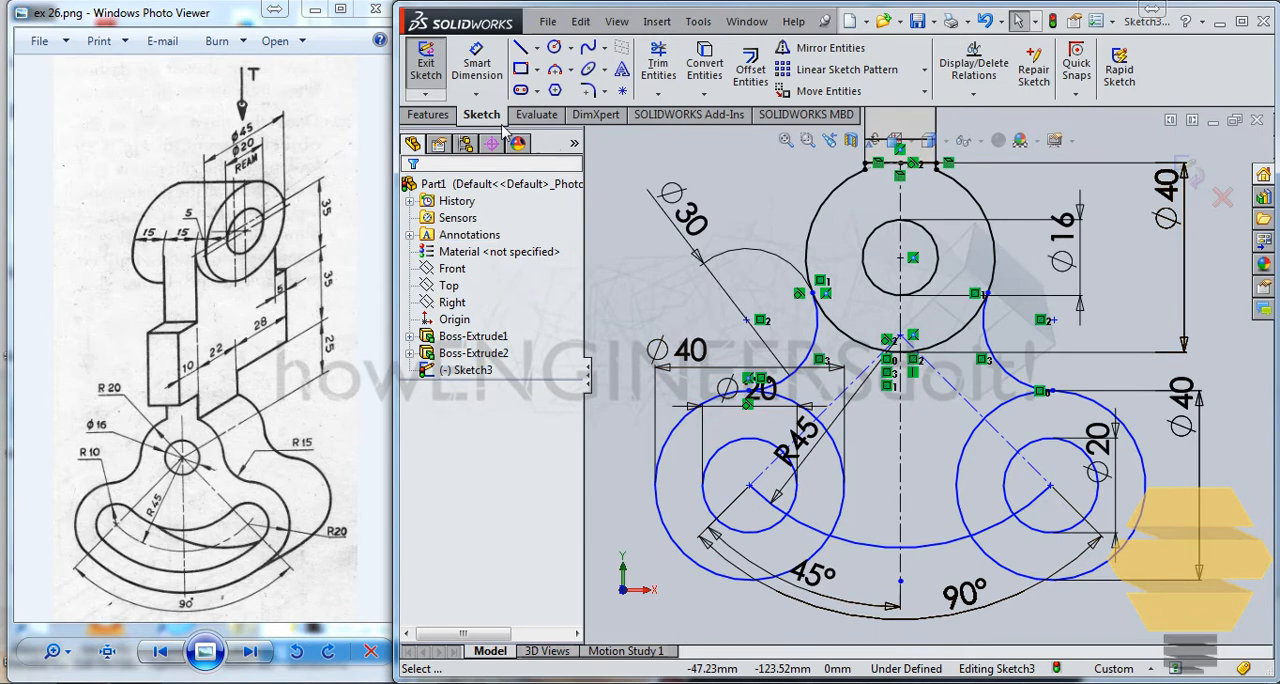
Step: Sketch a three-point arc bulging downward beneath the slot, joining the undersides of the left and right 40 mm circles
click(554, 69)
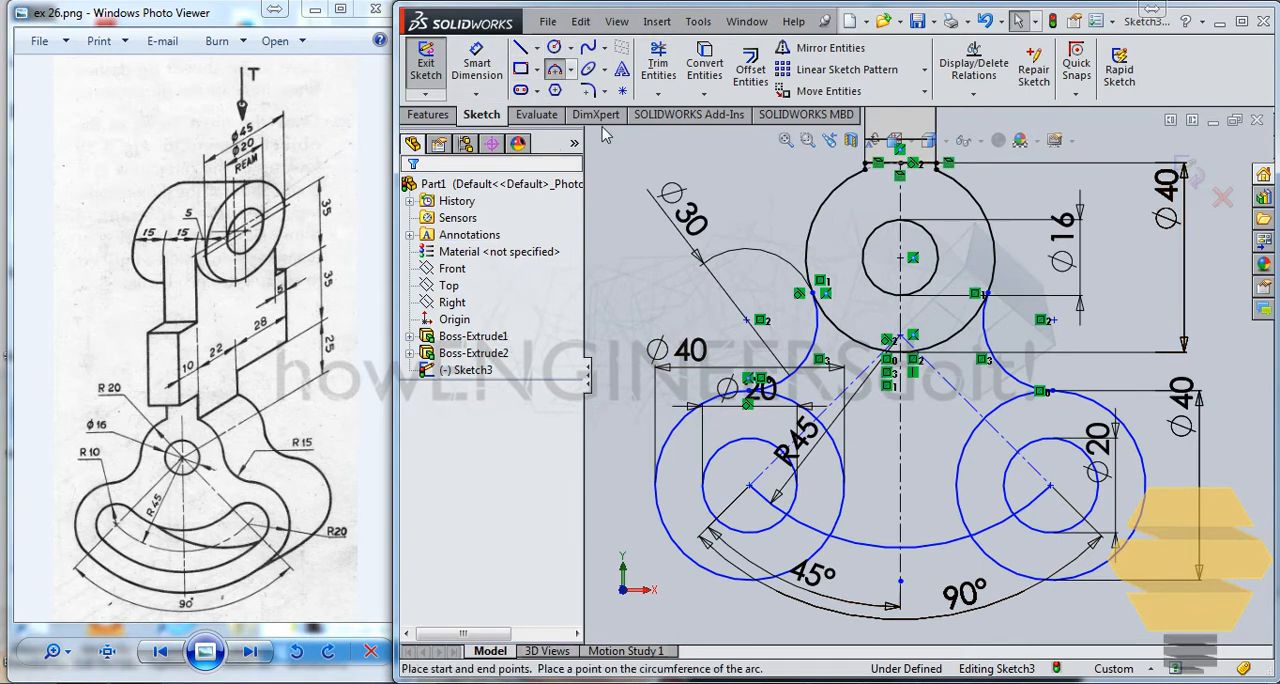
click(720, 578)
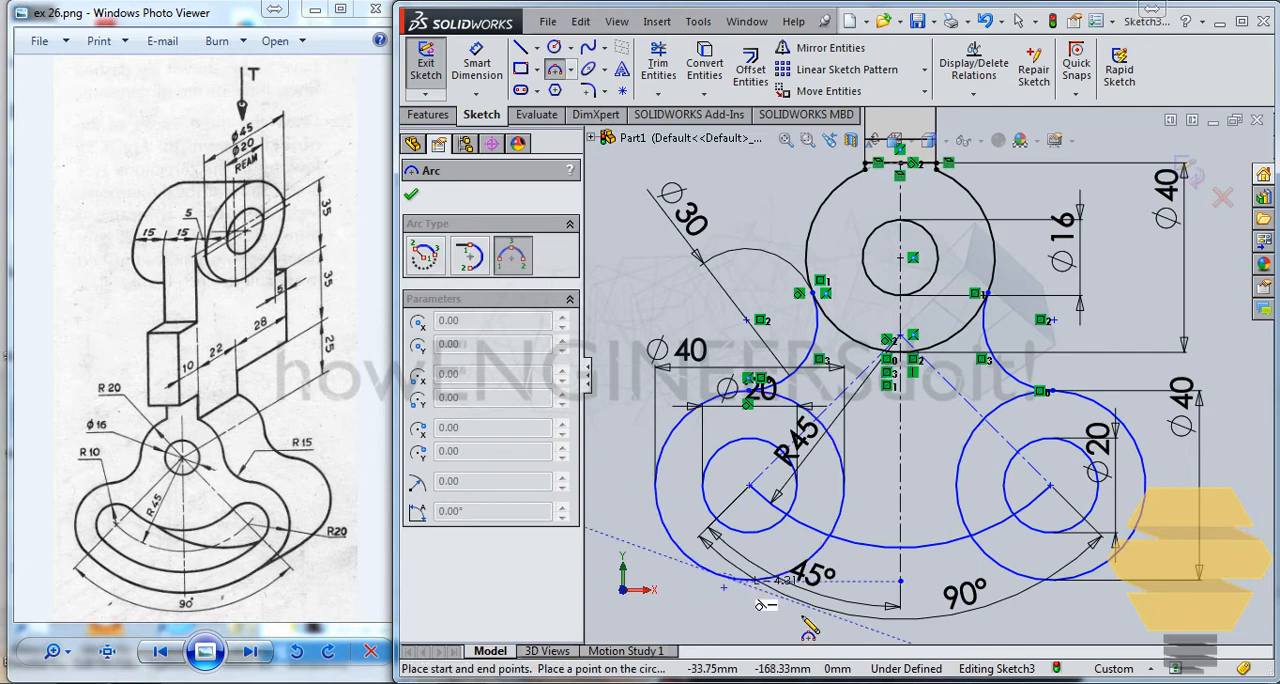
click(1077, 580)
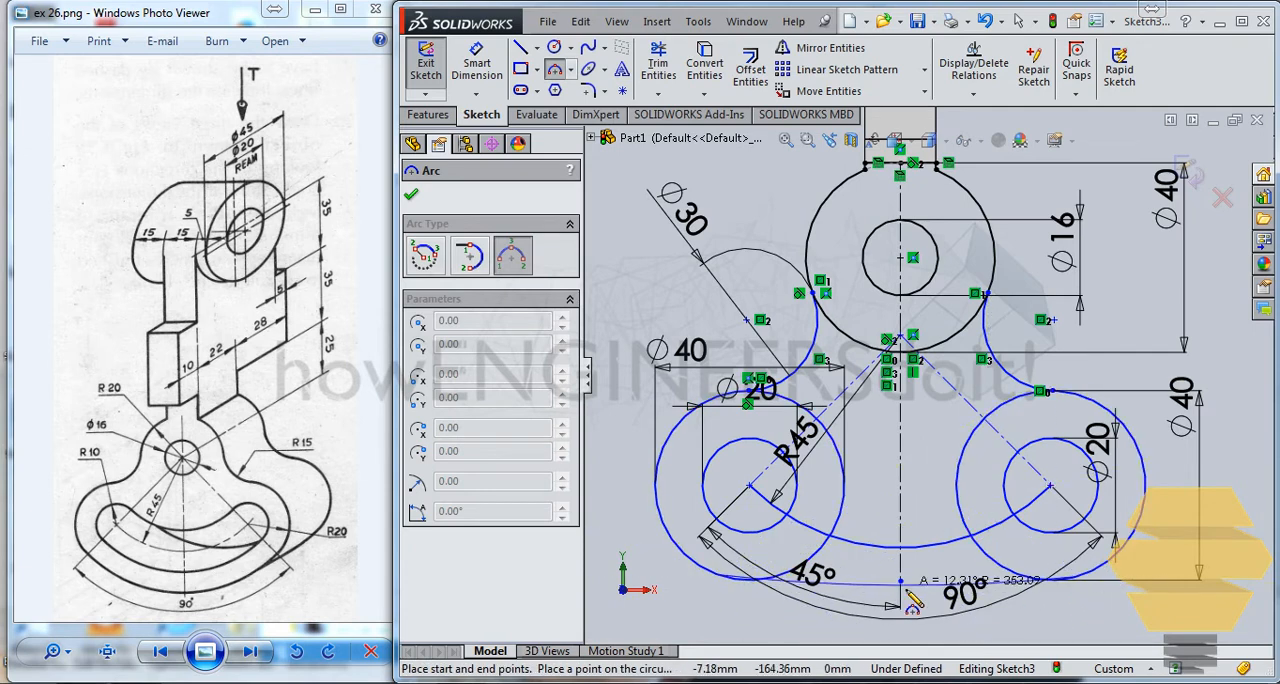
click(896, 632)
key(Escape)
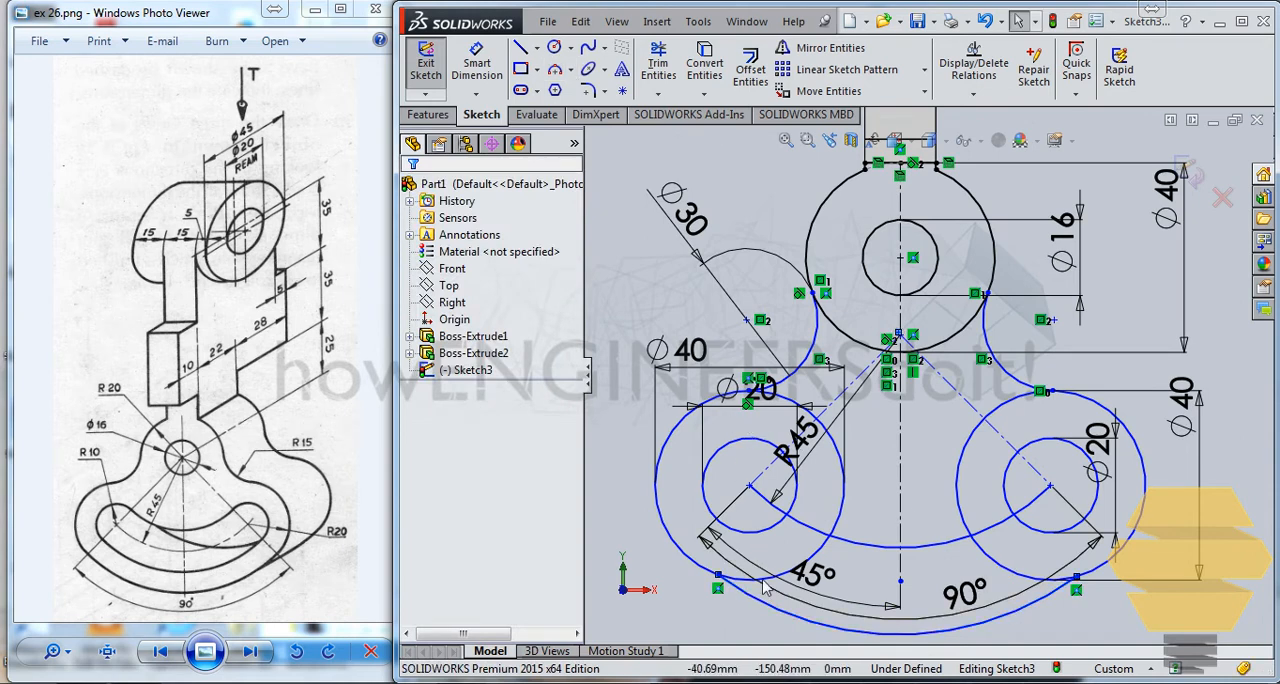
Step: Make the lower connecting arc tangent to both the left and right 40 mm circles
click(760, 604)
ctrl+click(701, 566)
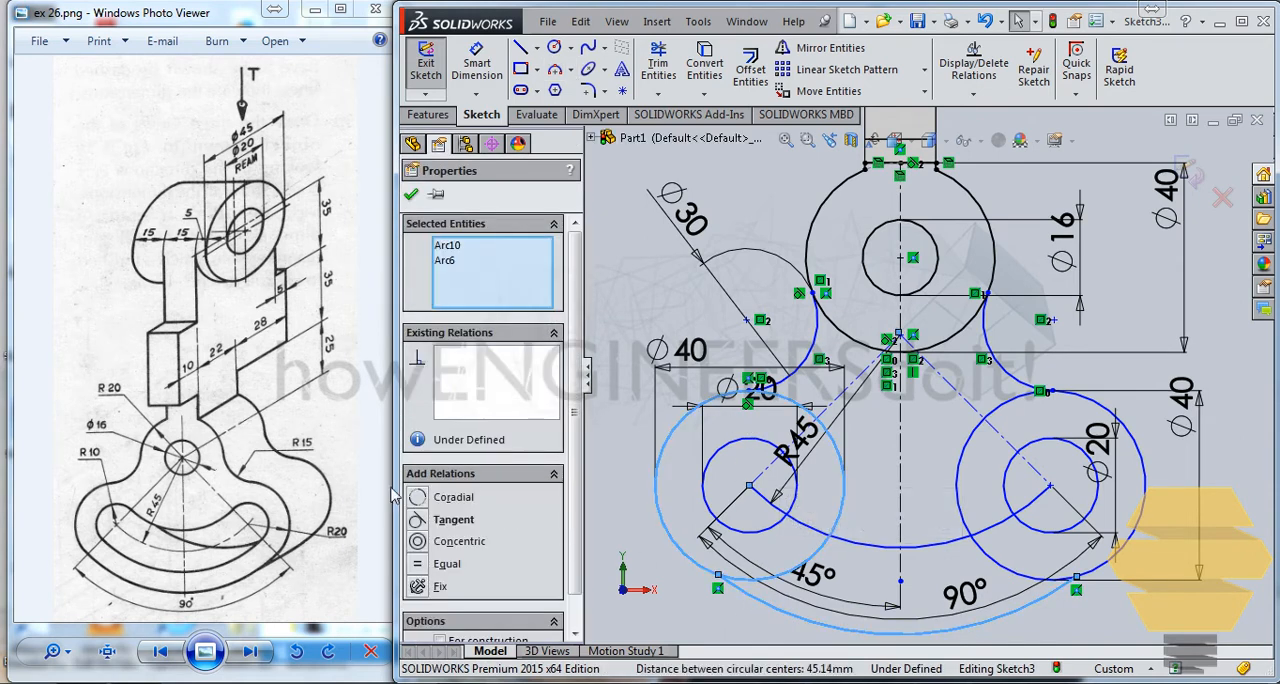
click(430, 522)
key(Escape)
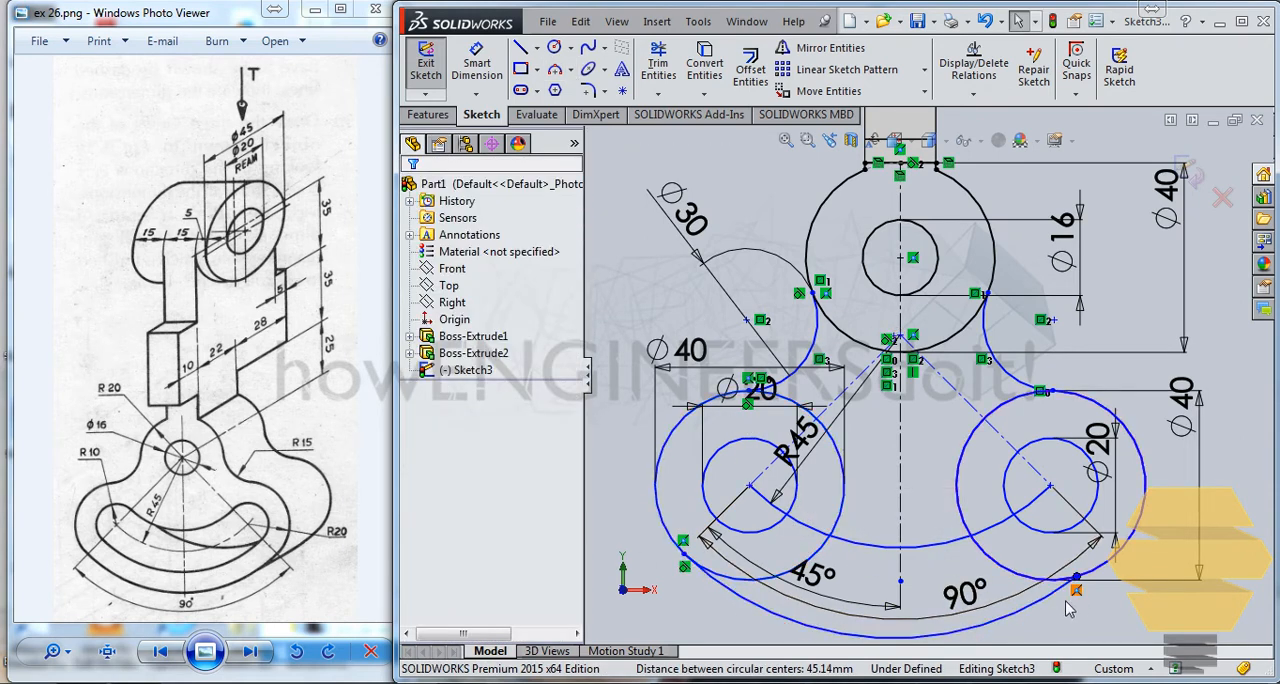
click(1068, 584)
ctrl+click(1108, 571)
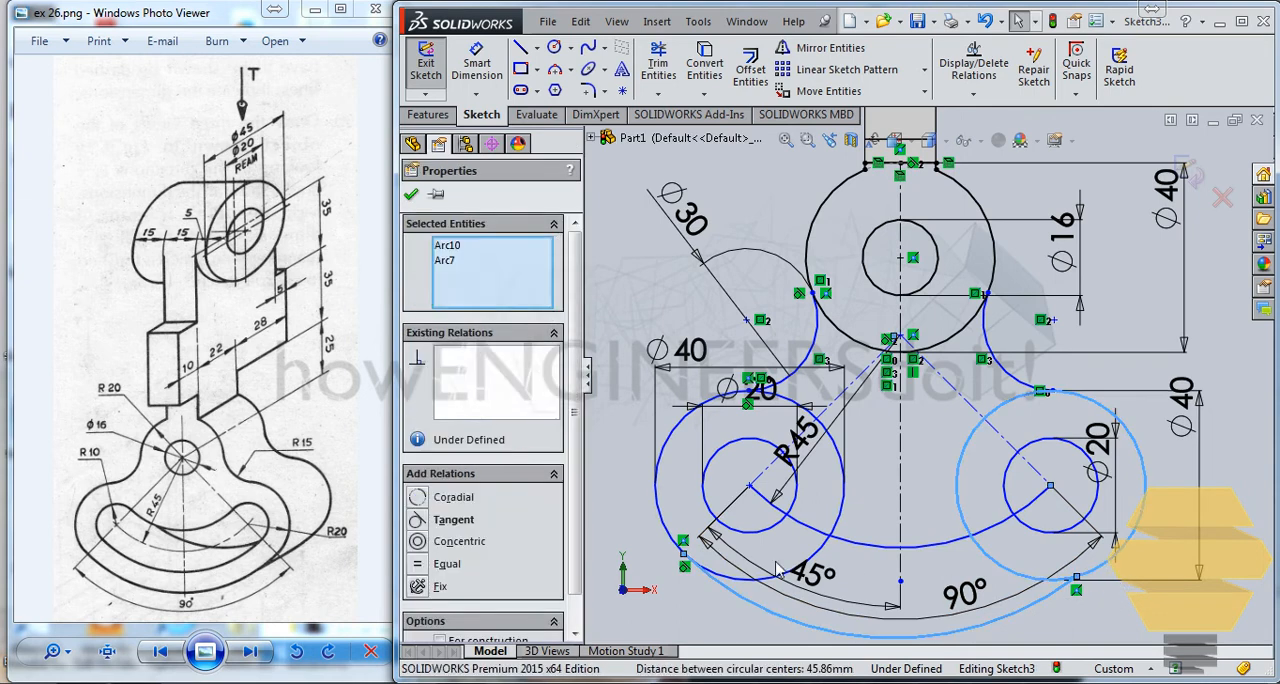
click(424, 522)
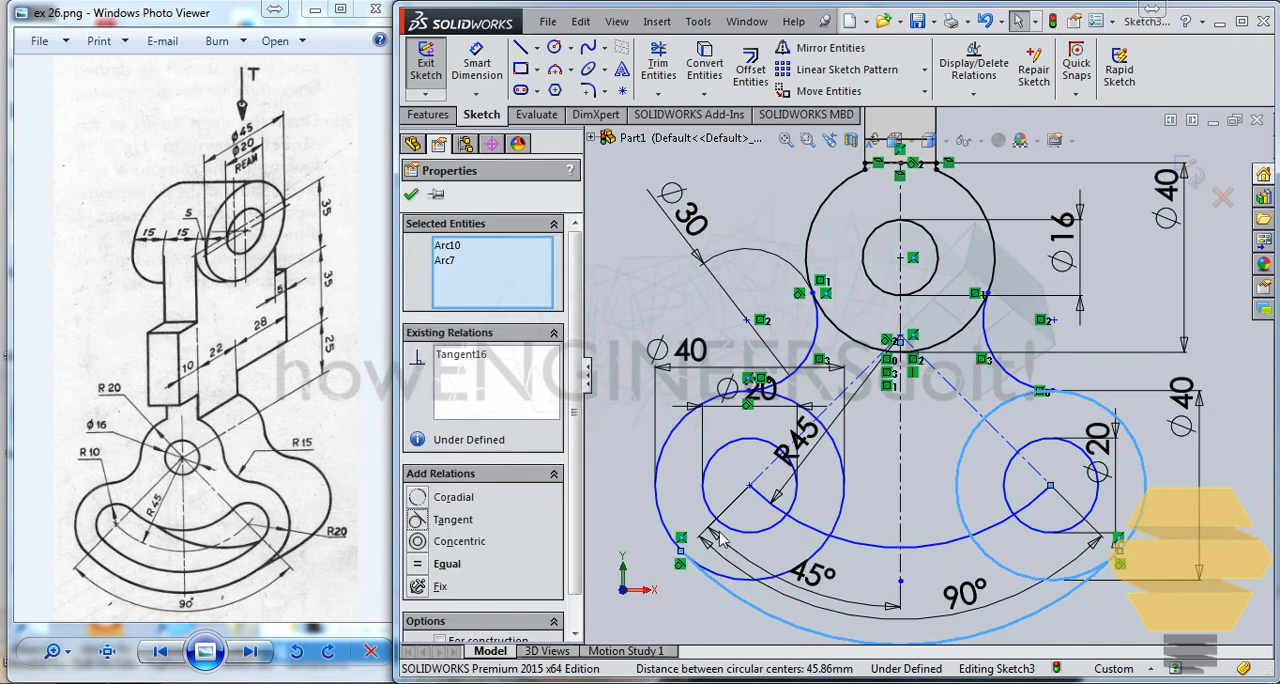
click(873, 462)
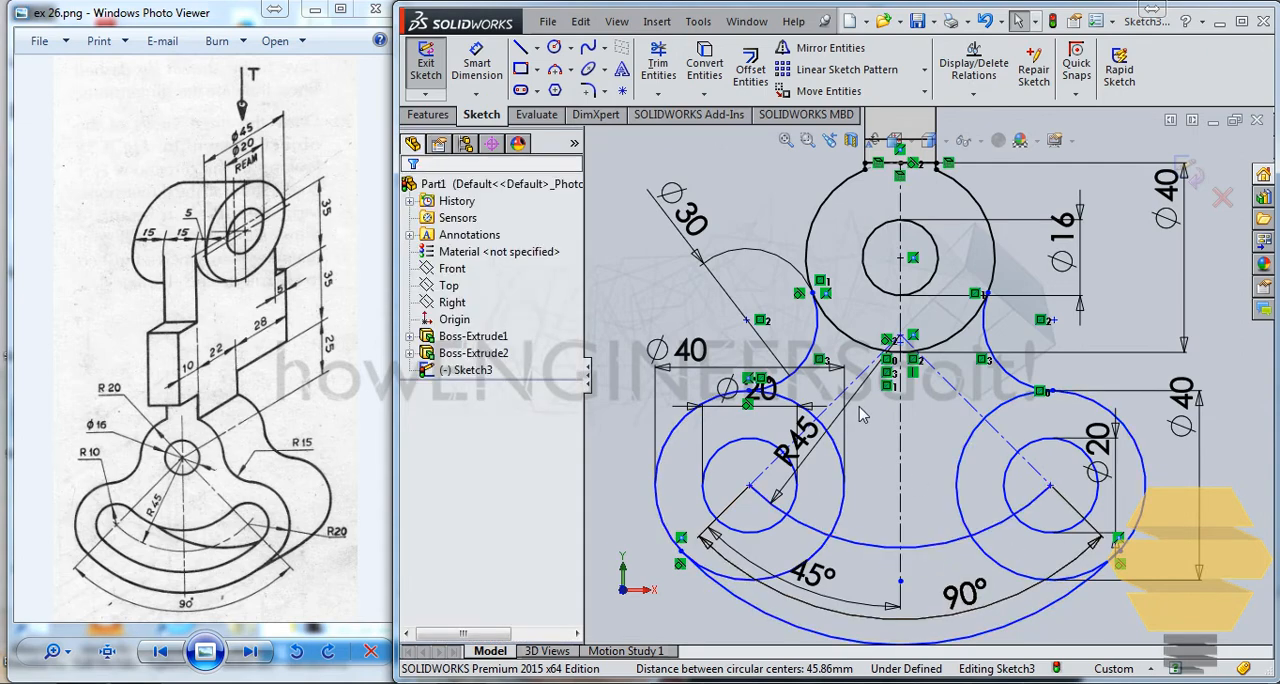
Step: Trim the facing inner portions of the left and right 40 mm circles above the R45 arc
scroll(930, 420, up, 3)
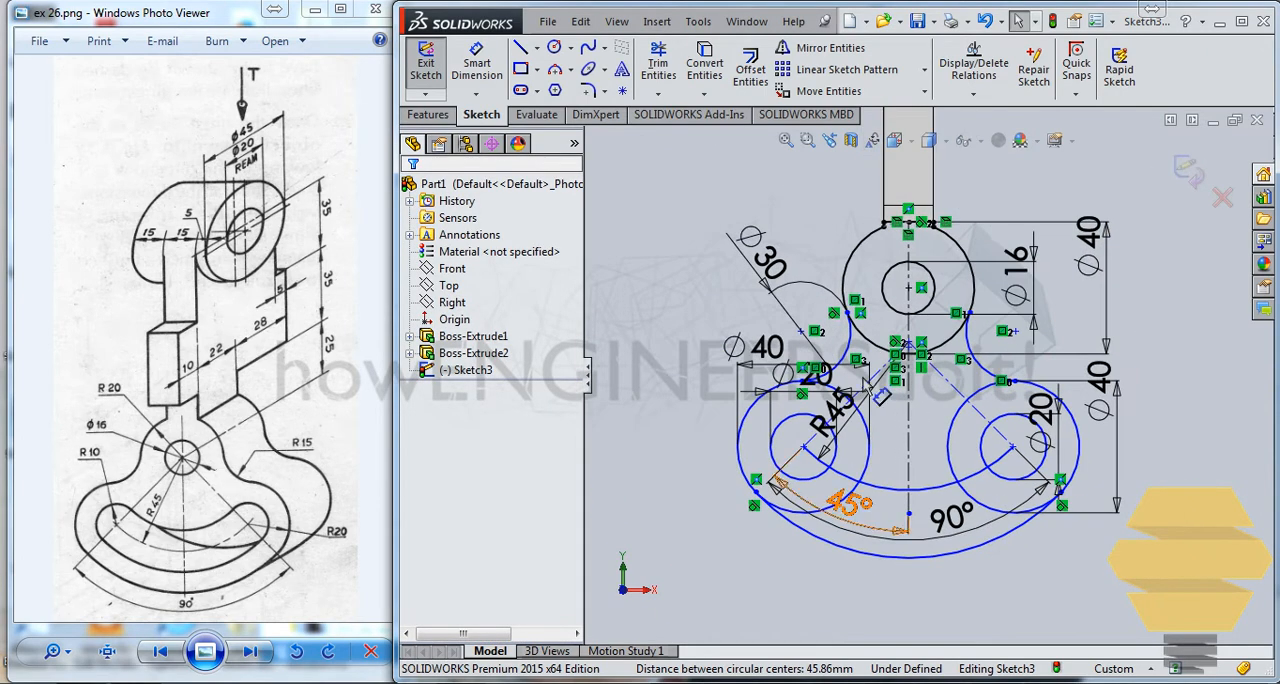
click(658, 62)
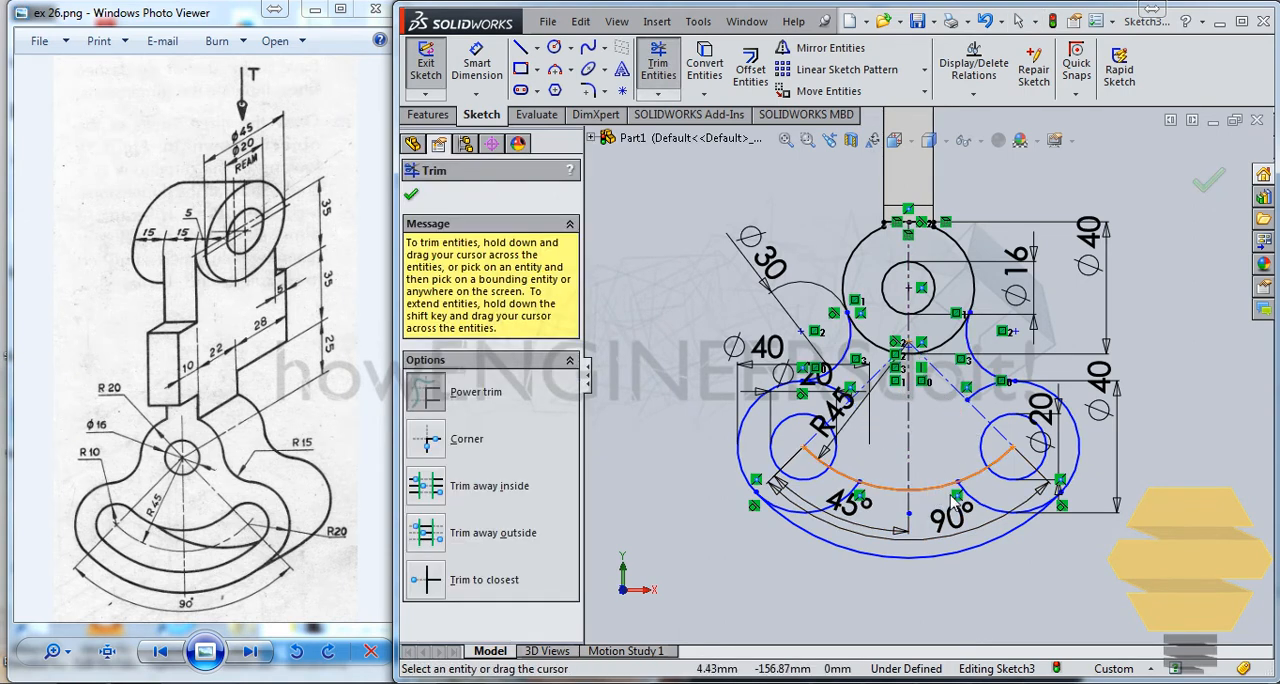
key(Escape)
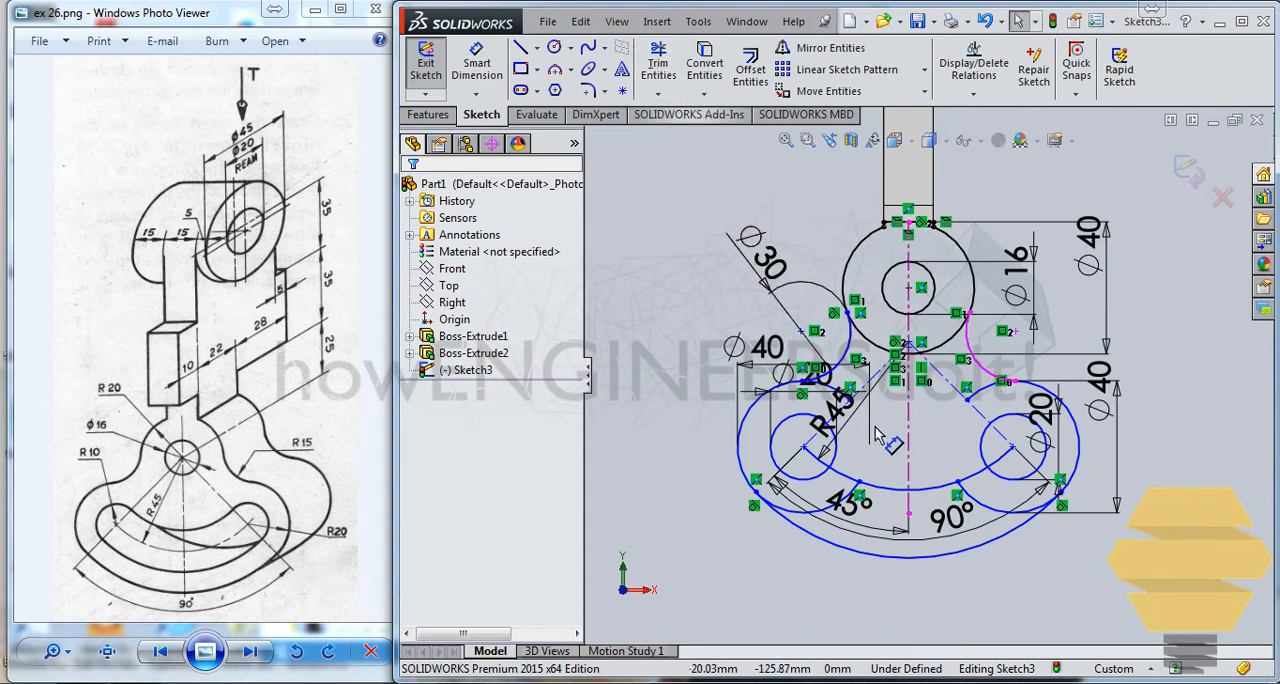
Step: Convert the R45 arc between the two 20 mm circles to construction geometry
click(900, 490)
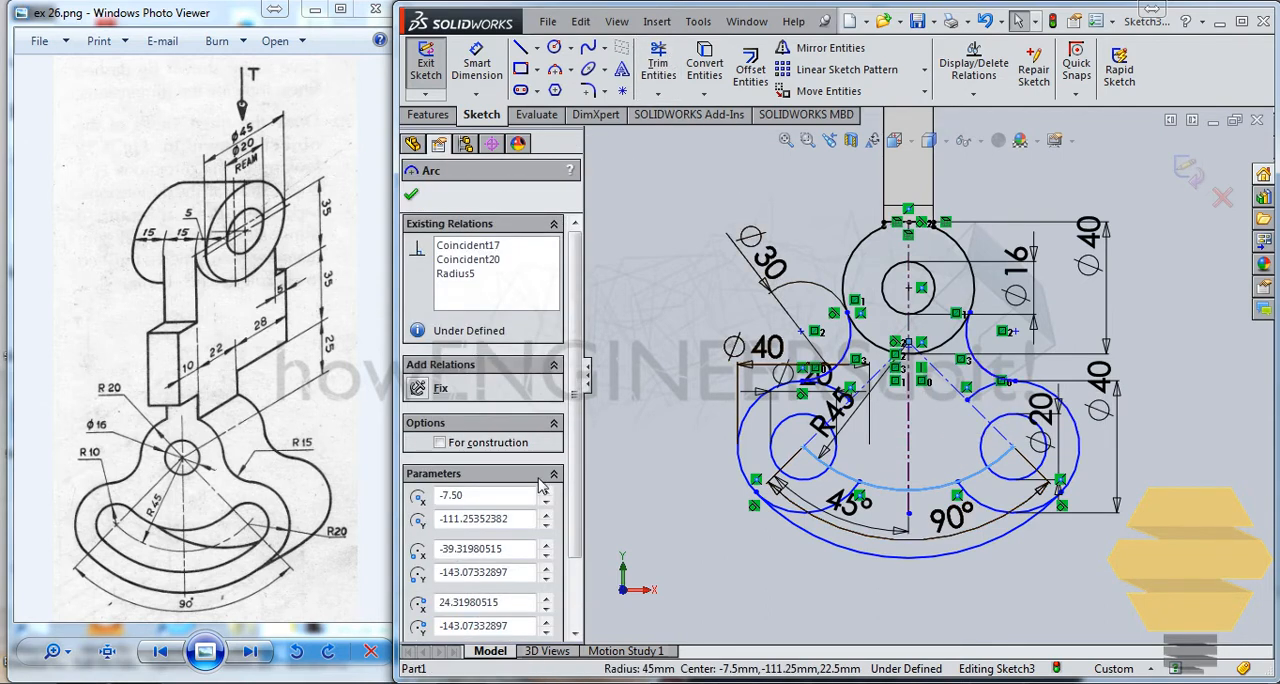
click(441, 444)
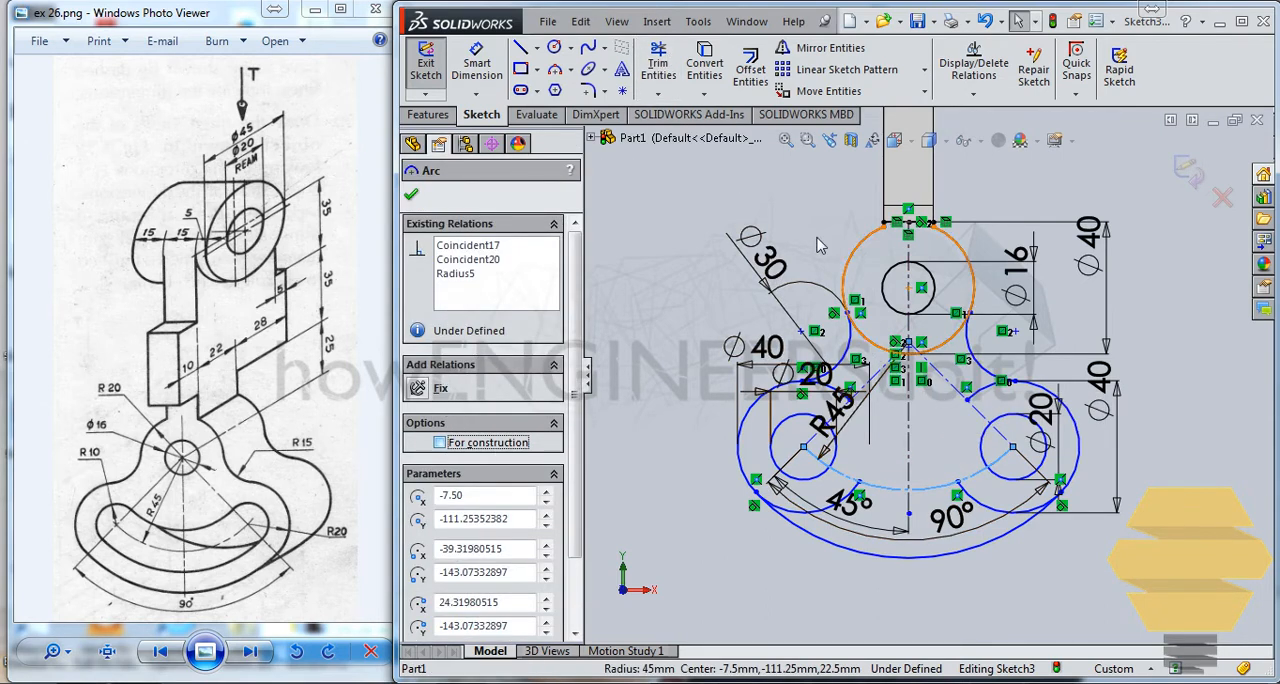
click(675, 243)
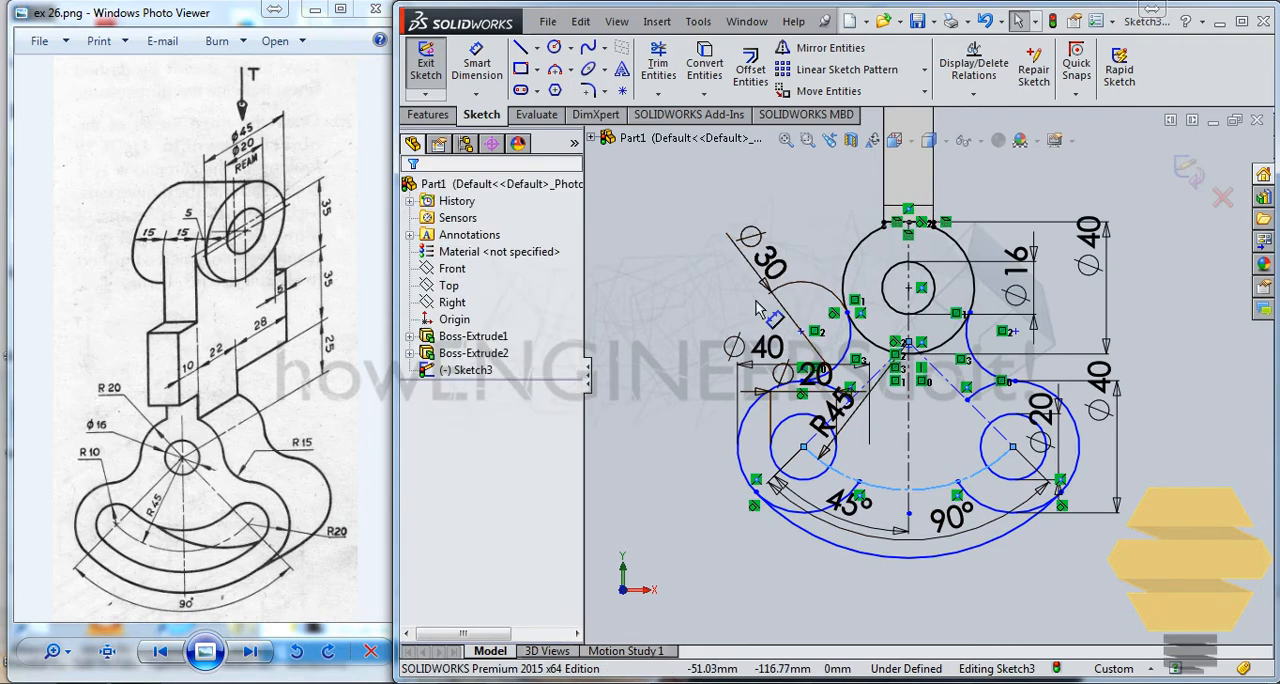
Step: Trim the leftover inner segments of both 40 mm circles below the R45 arc and beside the blend arcs
click(656, 64)
scroll(930, 505, down, 5)
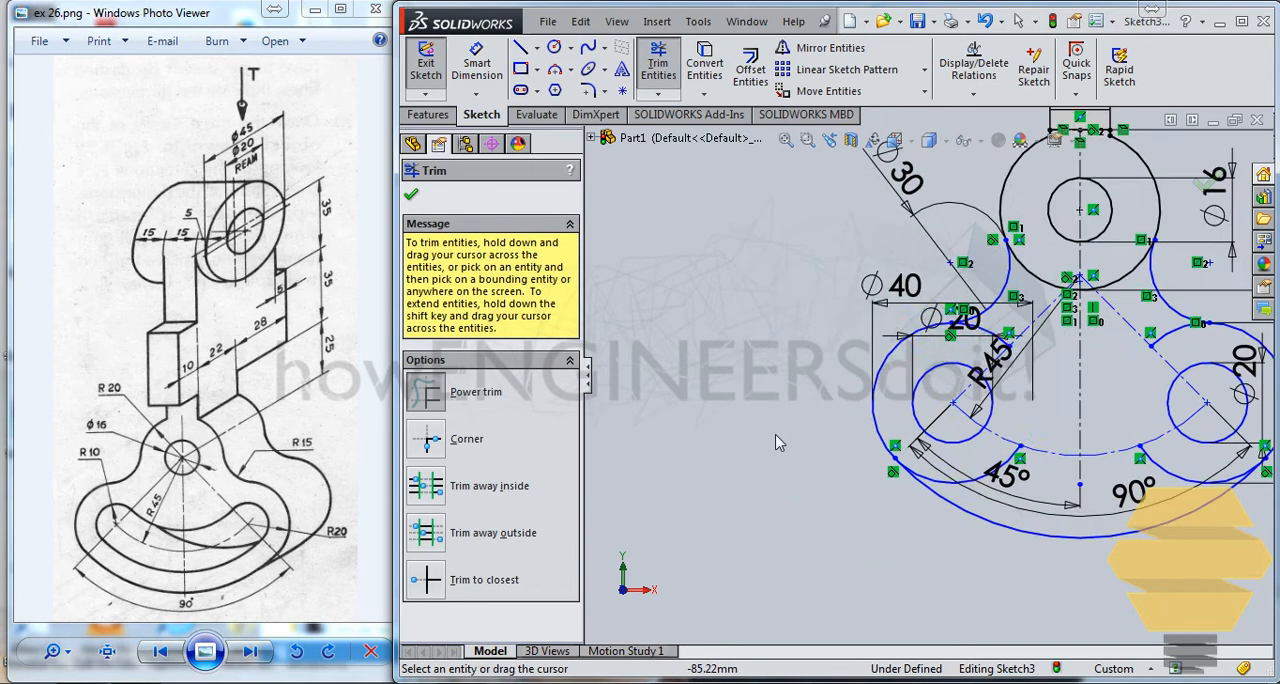
drag(940, 482, 903, 465)
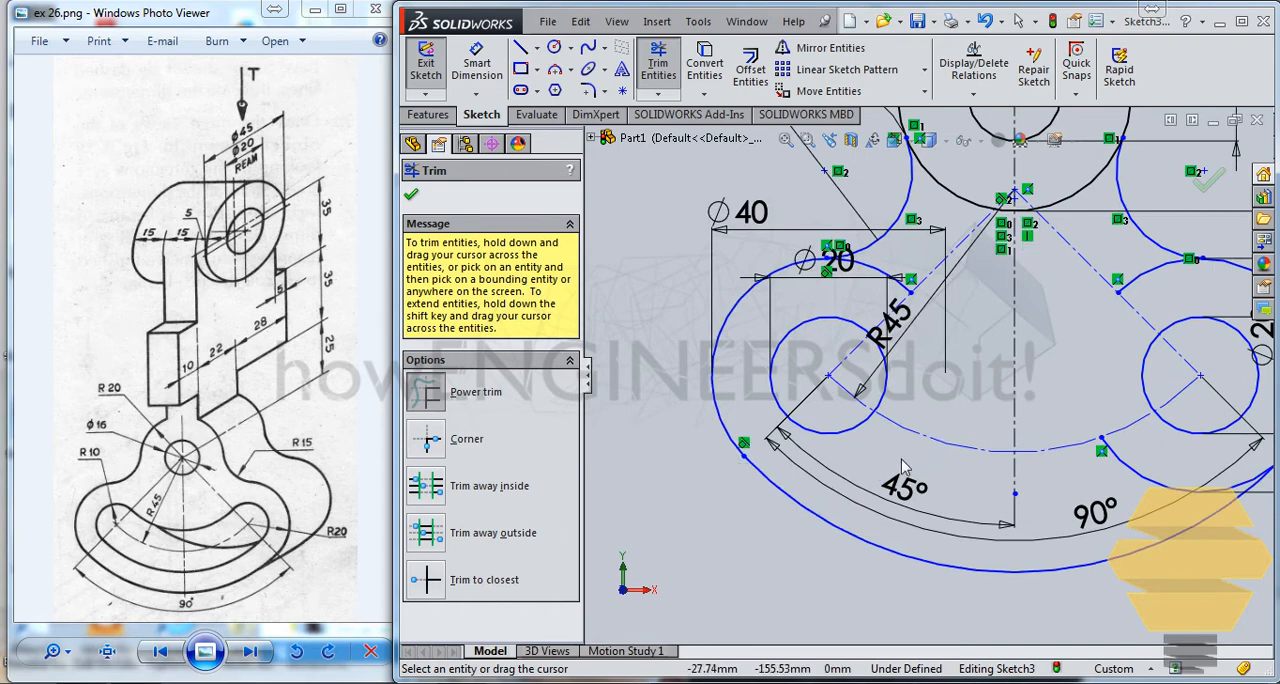
drag(905, 262, 1008, 313)
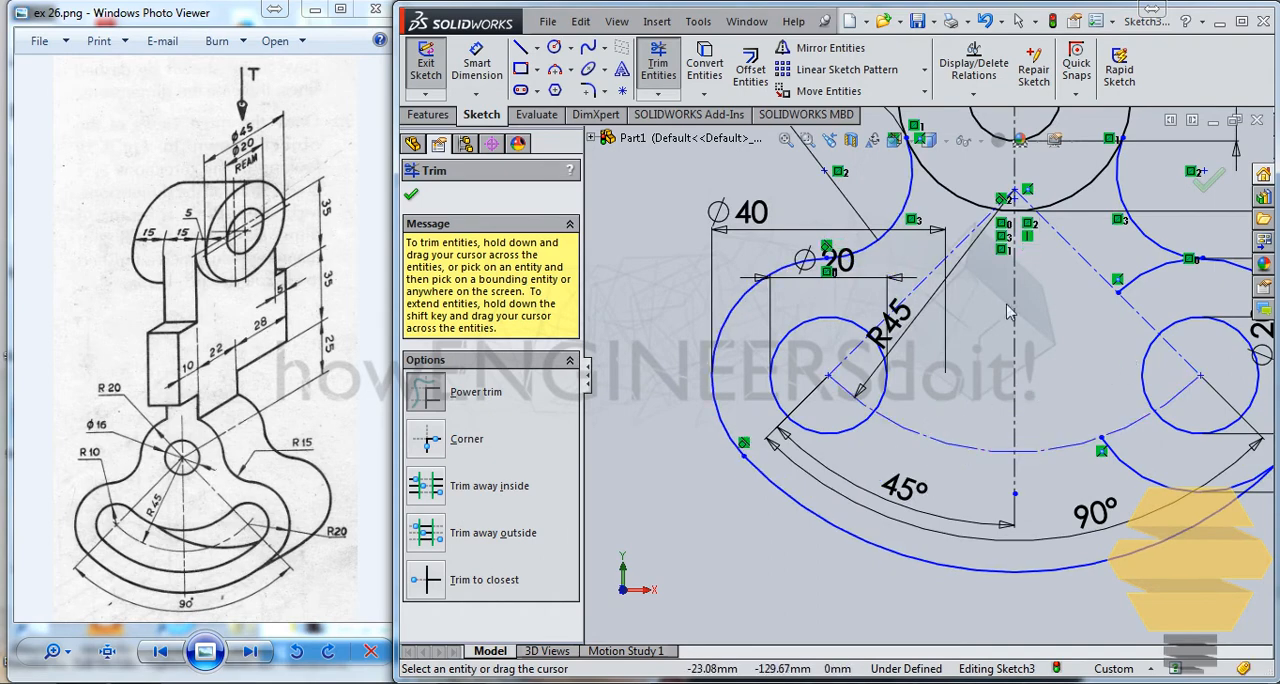
drag(1126, 252, 1140, 298)
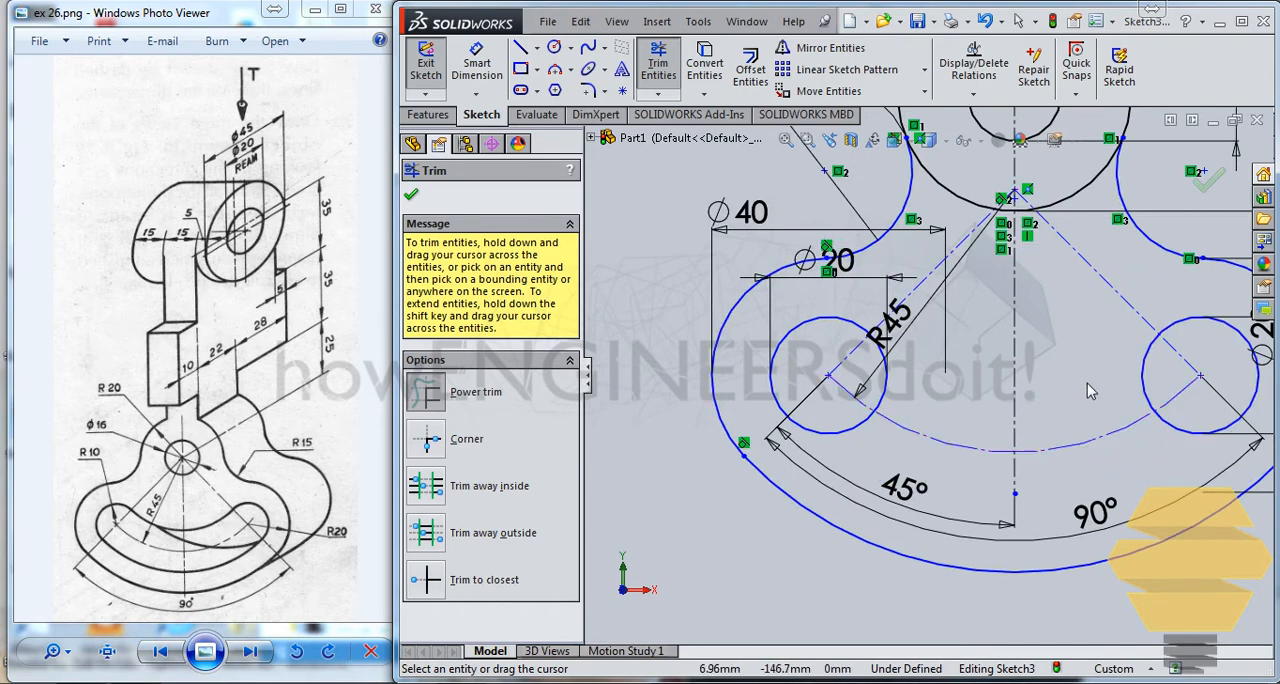
scroll(1087, 383, up, 4)
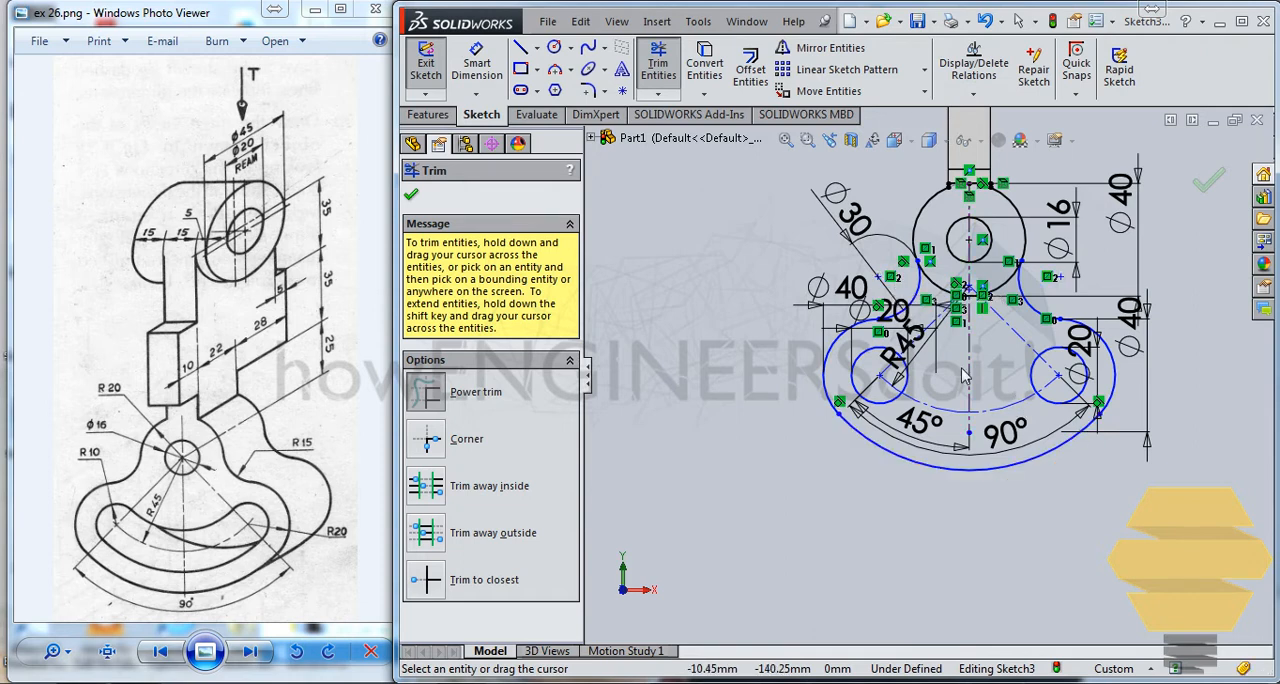
scroll(1010, 305, up, 3)
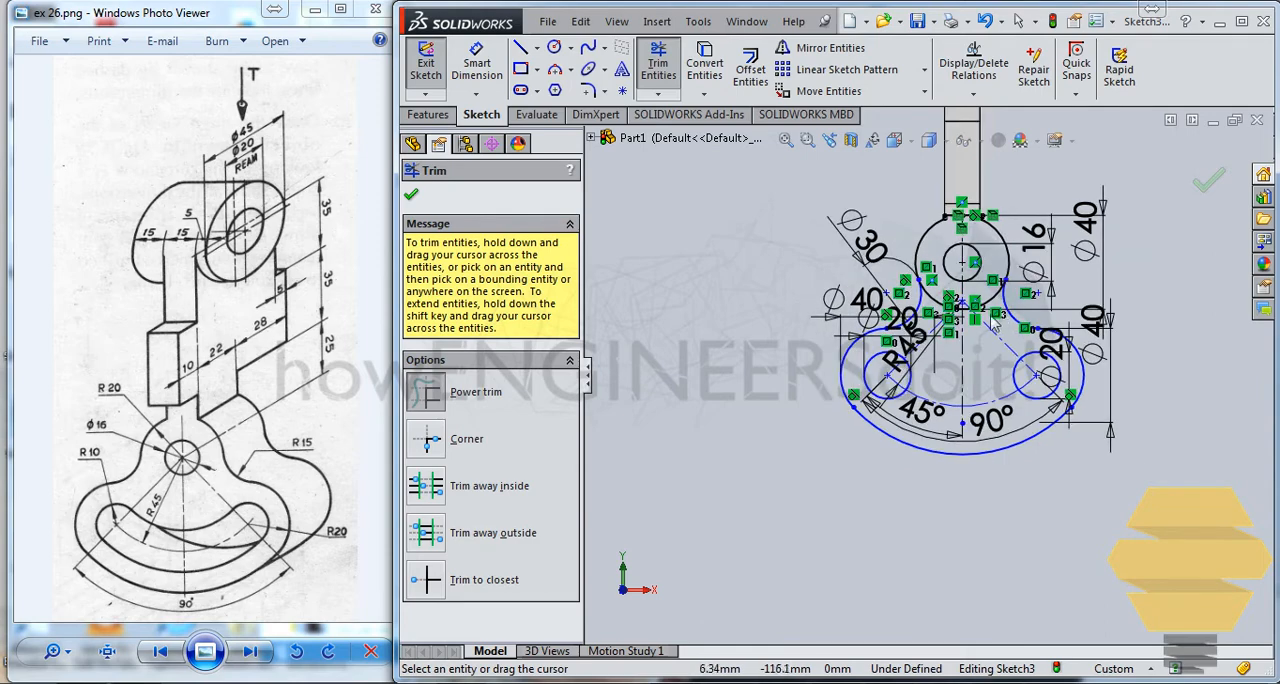
scroll(893, 300, down, 5)
key(Escape)
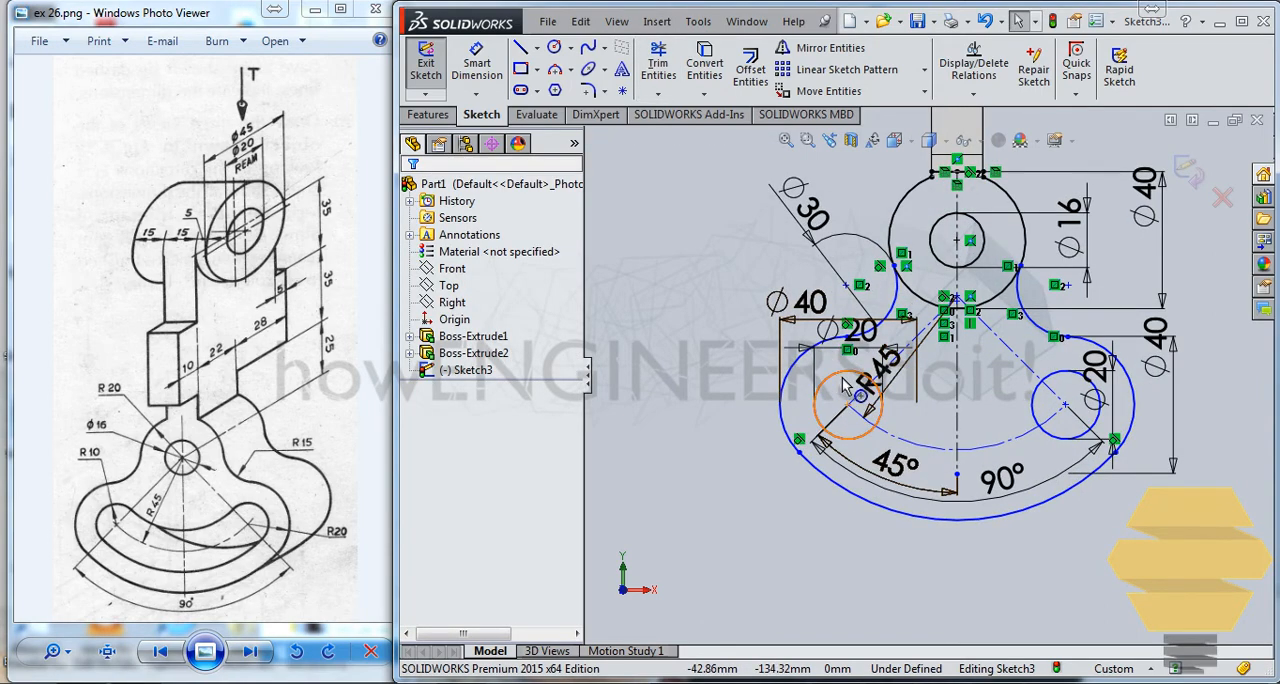
Step: Reshape the lower connecting arc freehand to a radius of about 77 mm
mouse_move(838, 378)
mouse_down()
mouse_move(875, 407)
mouse_move(839, 381)
mouse_up()
click(869, 507)
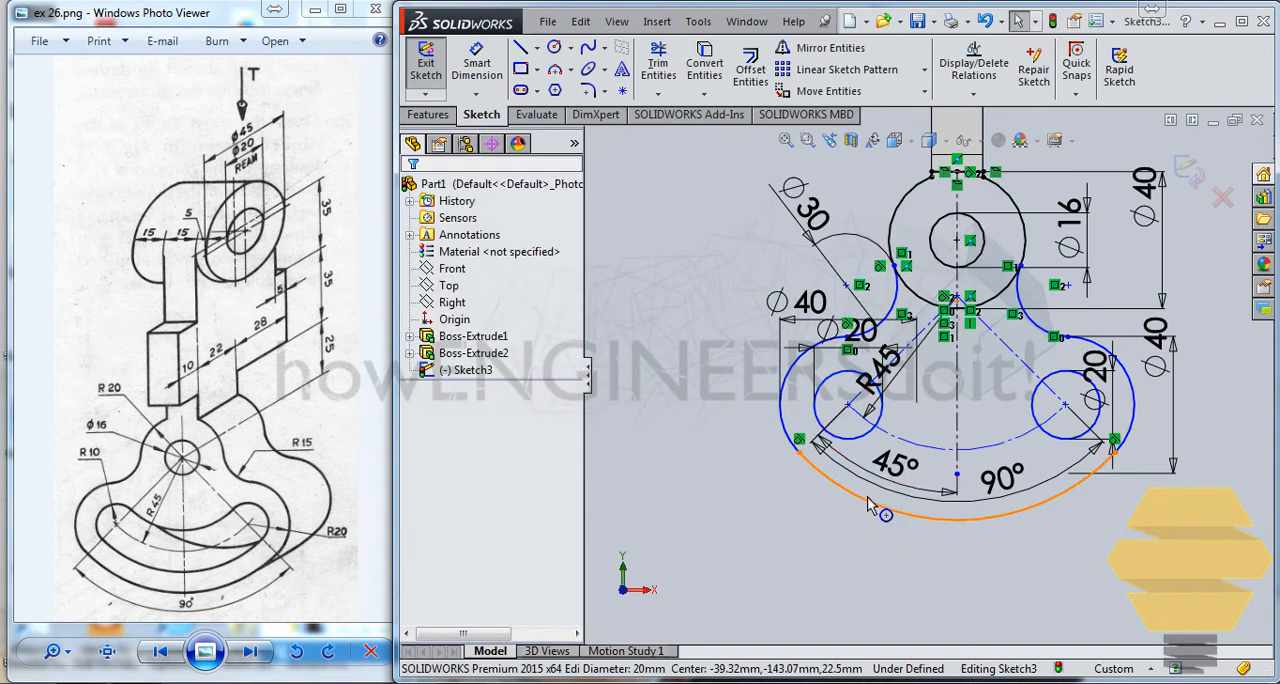
drag(870, 512, 893, 496)
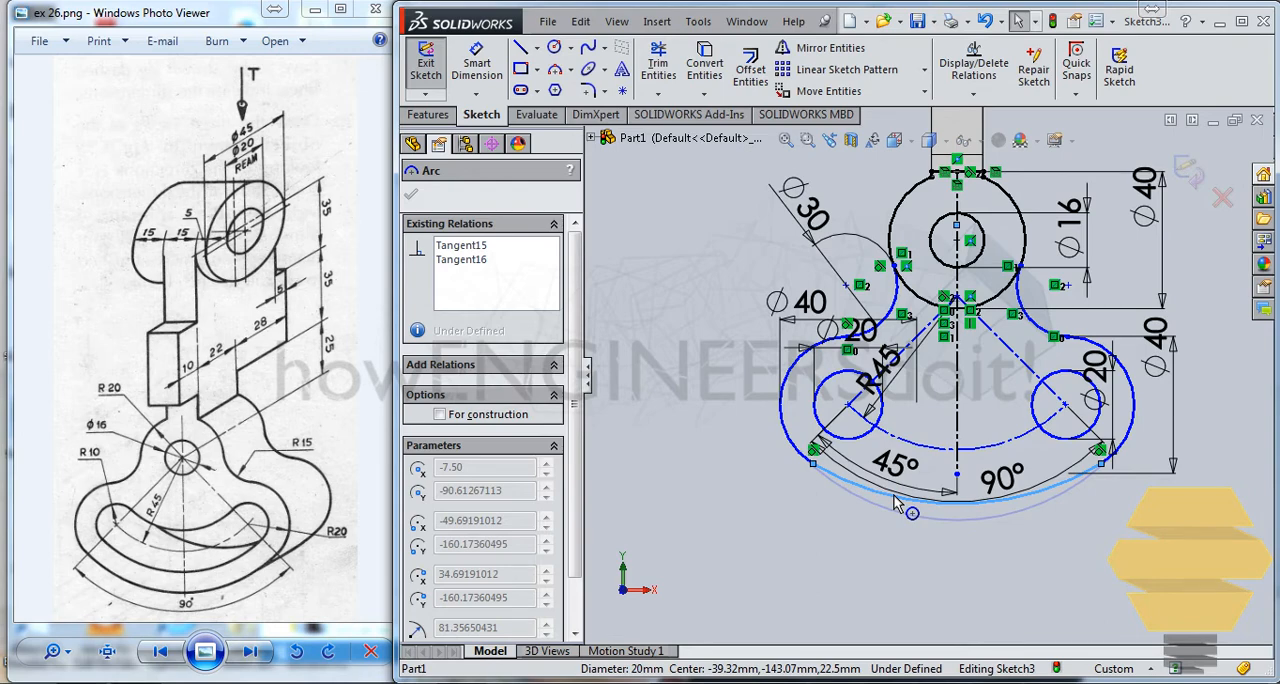
drag(897, 505, 893, 501)
scroll(843, 403, down, 3)
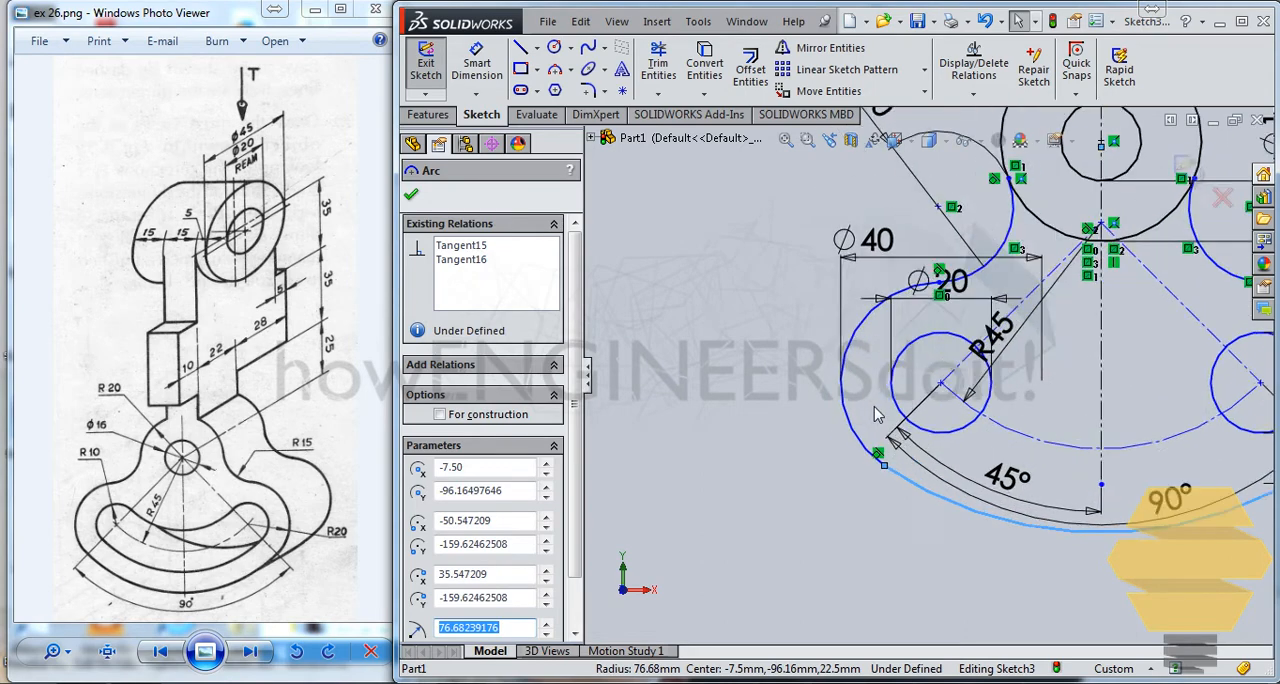
click(968, 394)
click(968, 362)
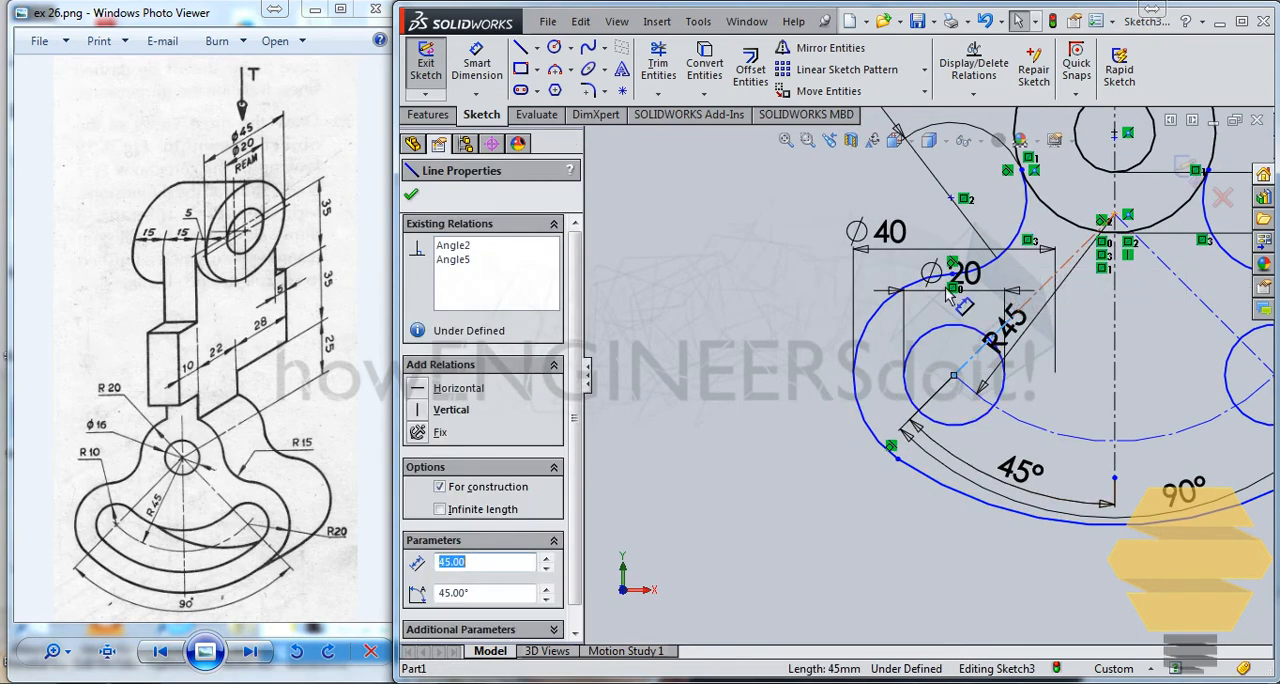
key(Escape)
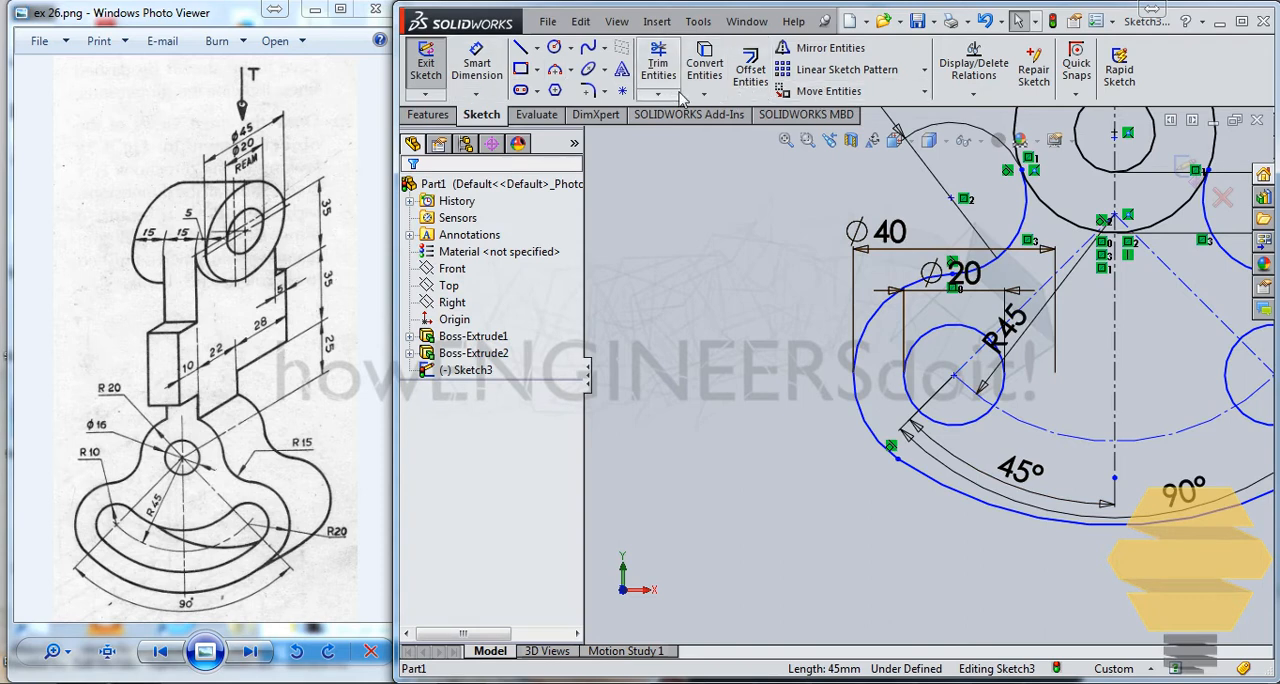
click(658, 94)
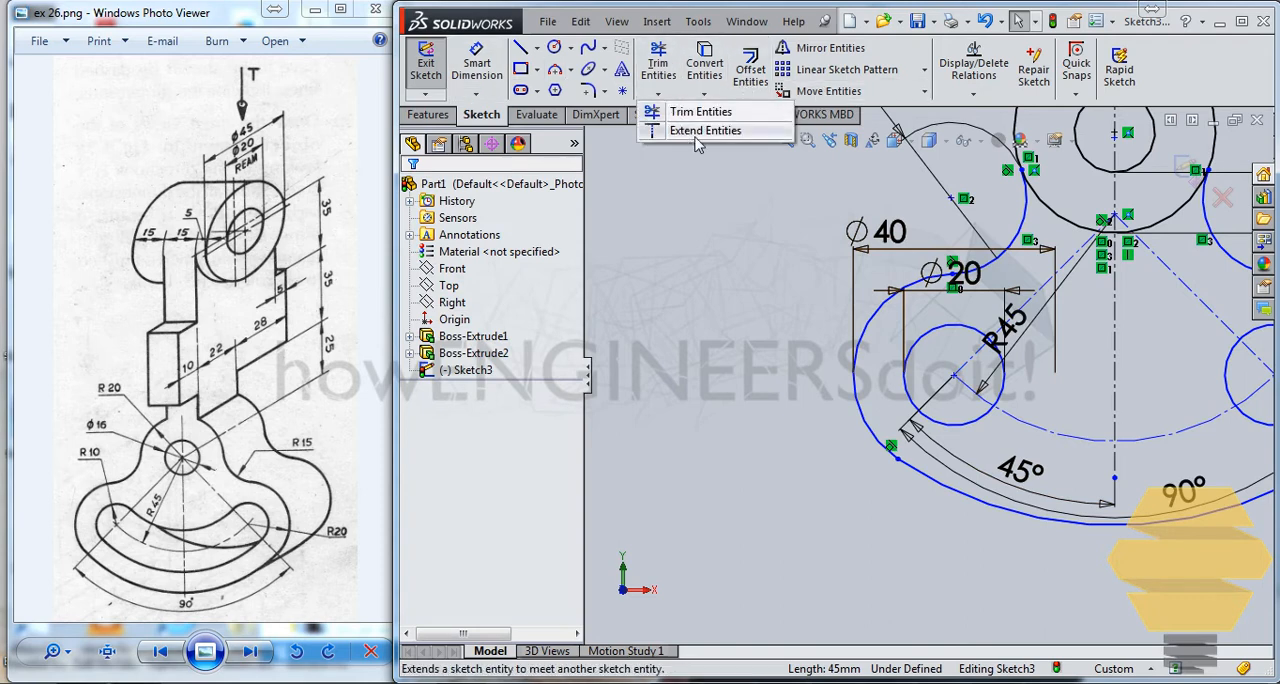
click(700, 131)
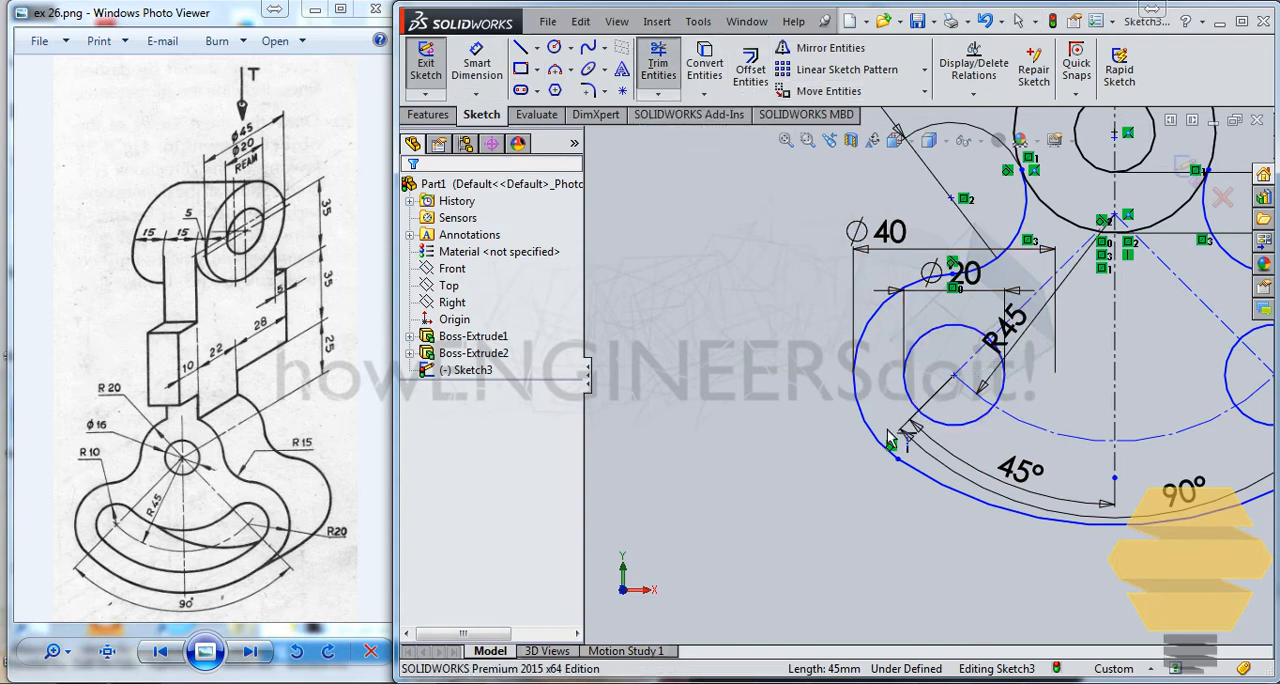
key(Escape)
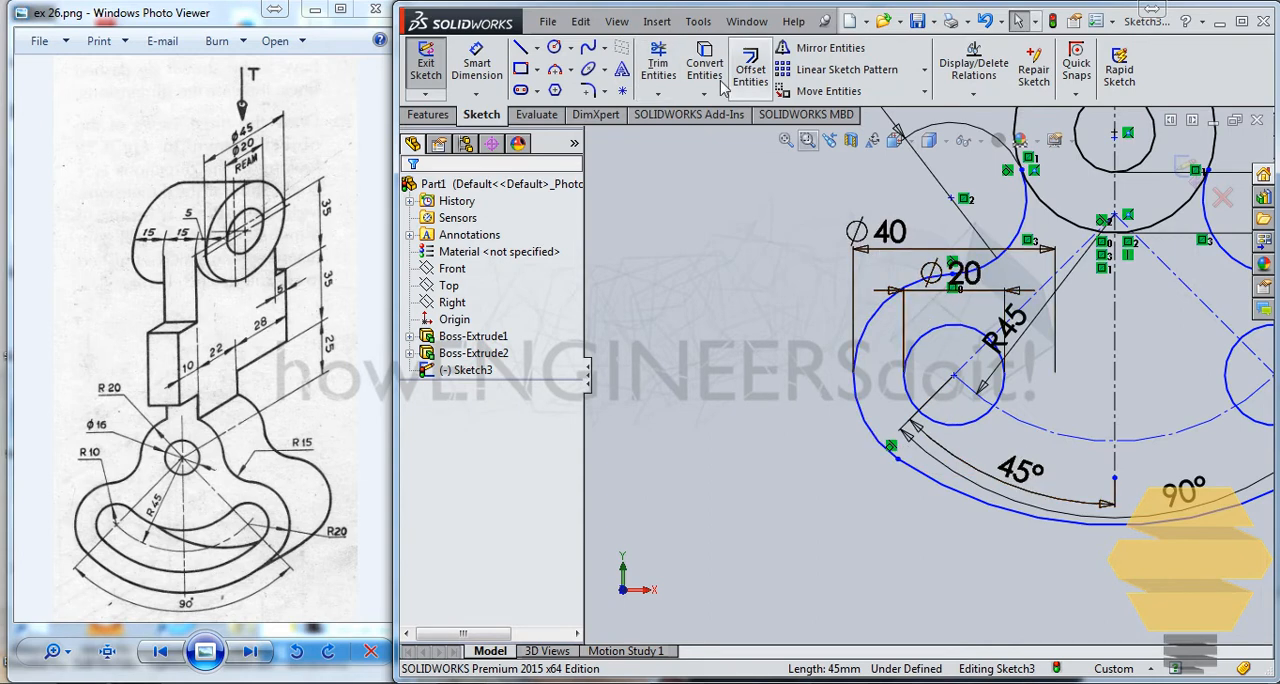
Step: Draw a construction line about 34 mm long at 45° outward from the left 20 mm circle's centre, crossing the outer profile
click(537, 47)
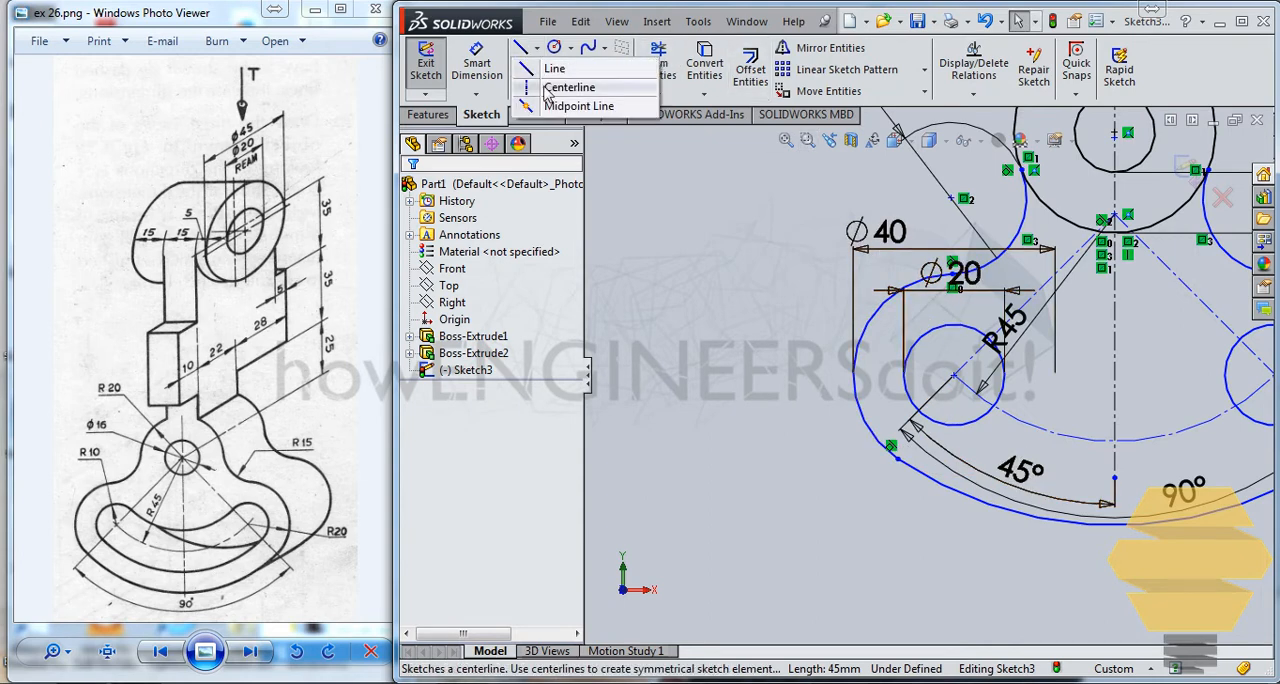
click(562, 86)
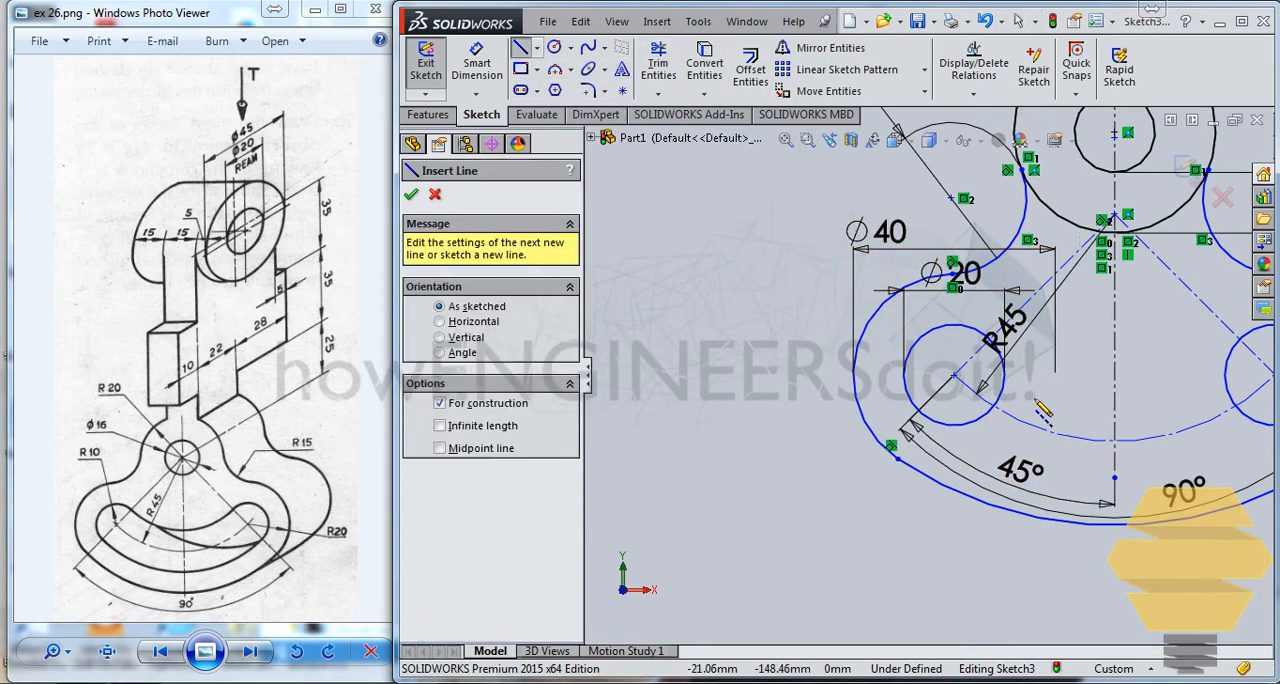
click(955, 375)
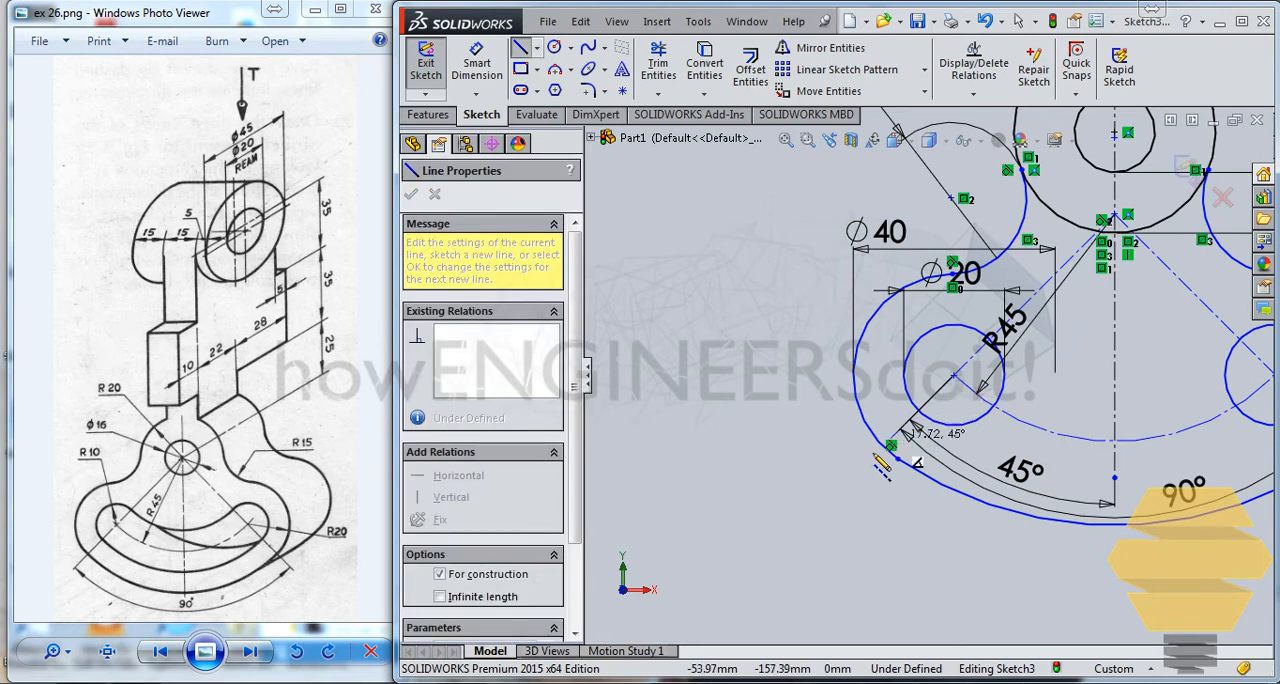
click(831, 497)
key(Escape)
Step: Make the new left construction line collinear with the 45 mm radial construction line
scroll(866, 471, up, 2)
scroll(968, 292, down, 2)
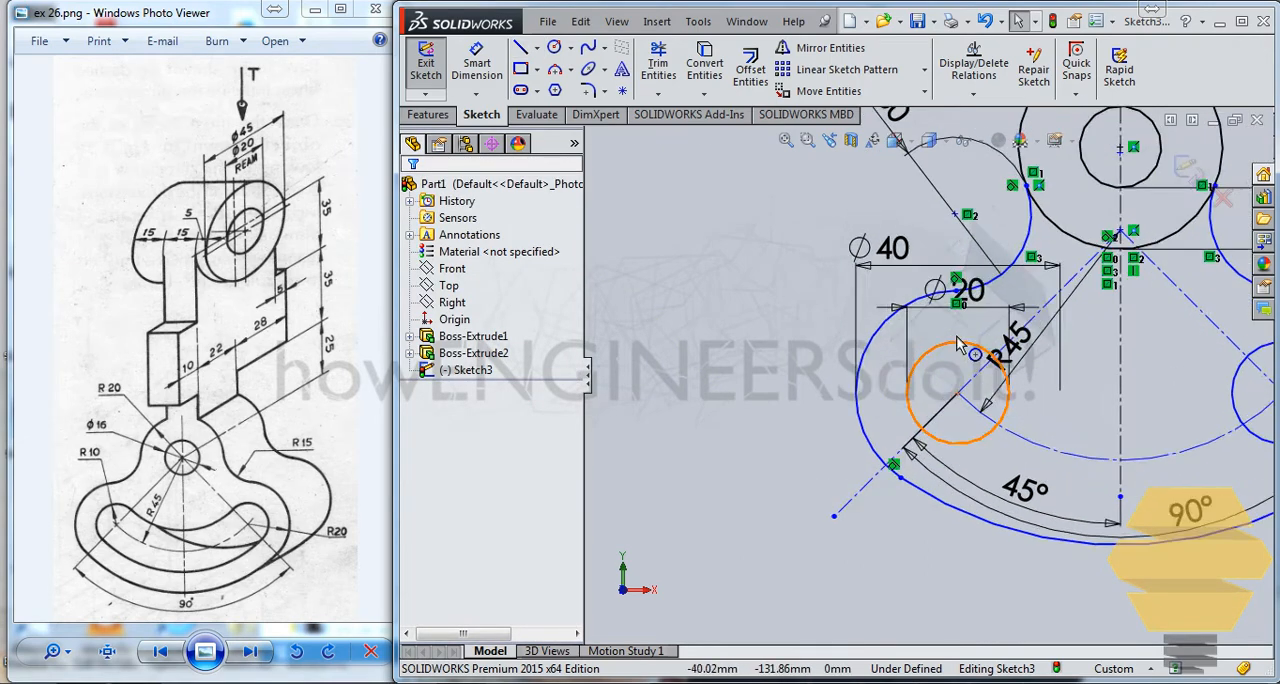
scroll(958, 343, down, 2)
click(827, 556)
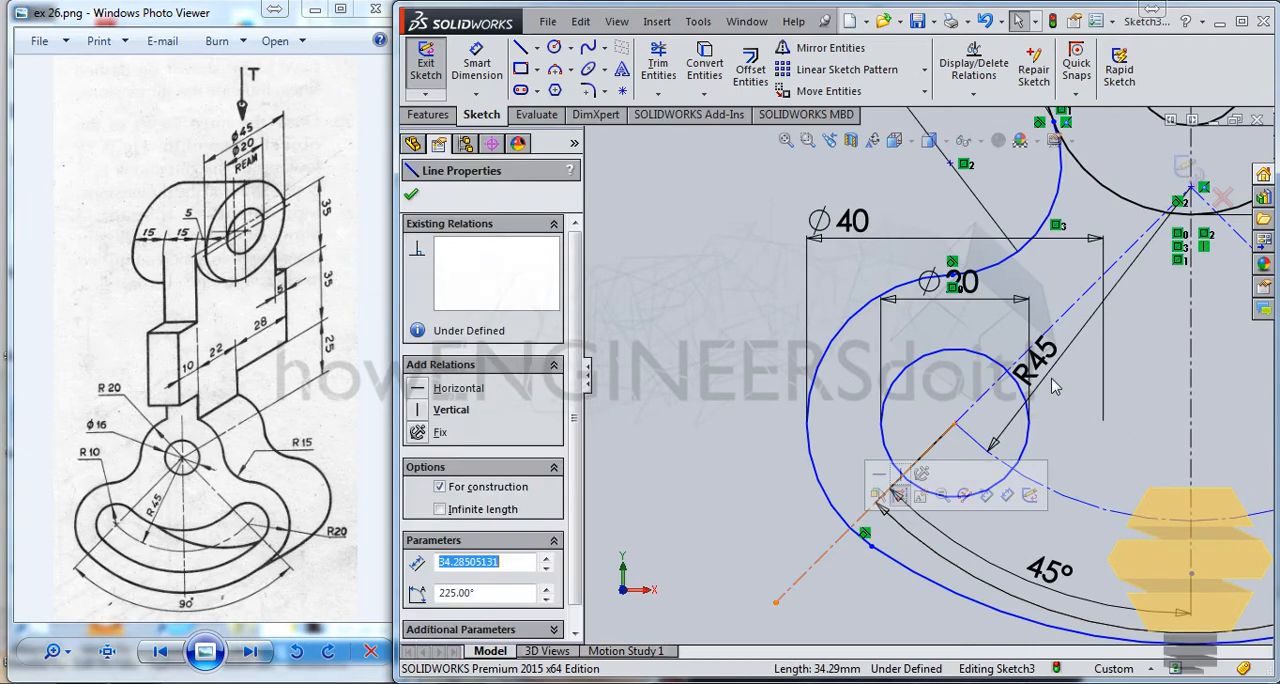
ctrl+click(1040, 340)
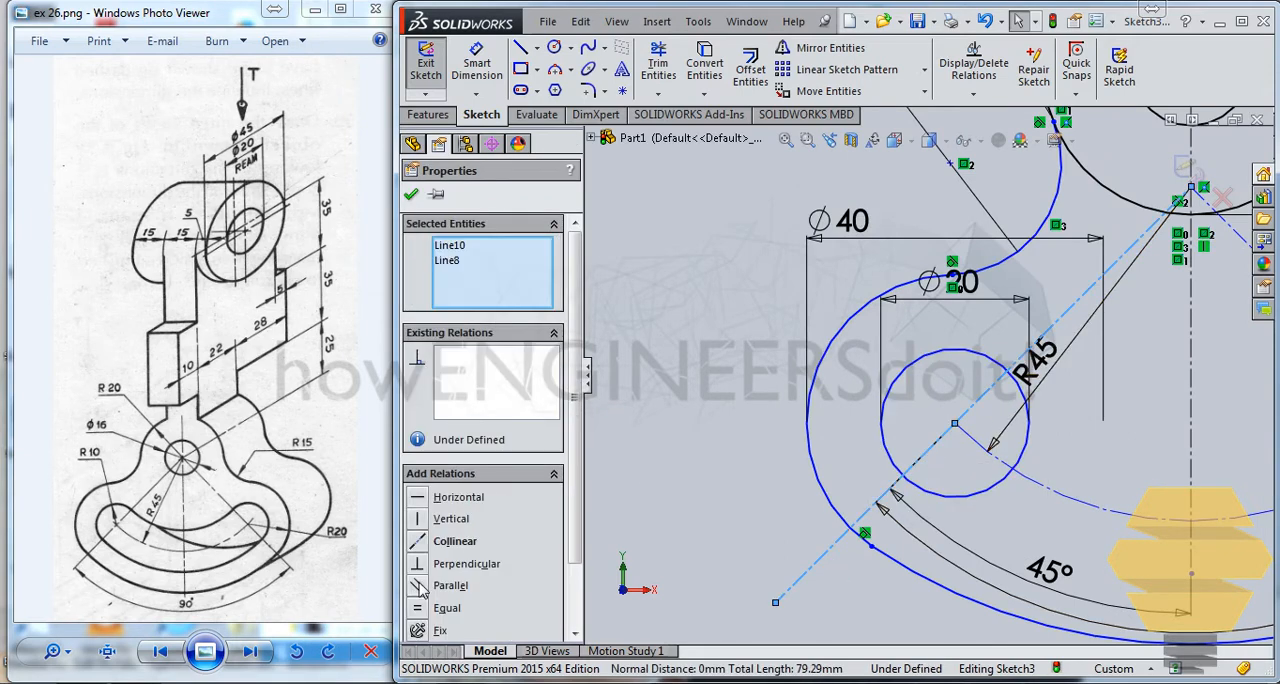
click(422, 548)
click(781, 477)
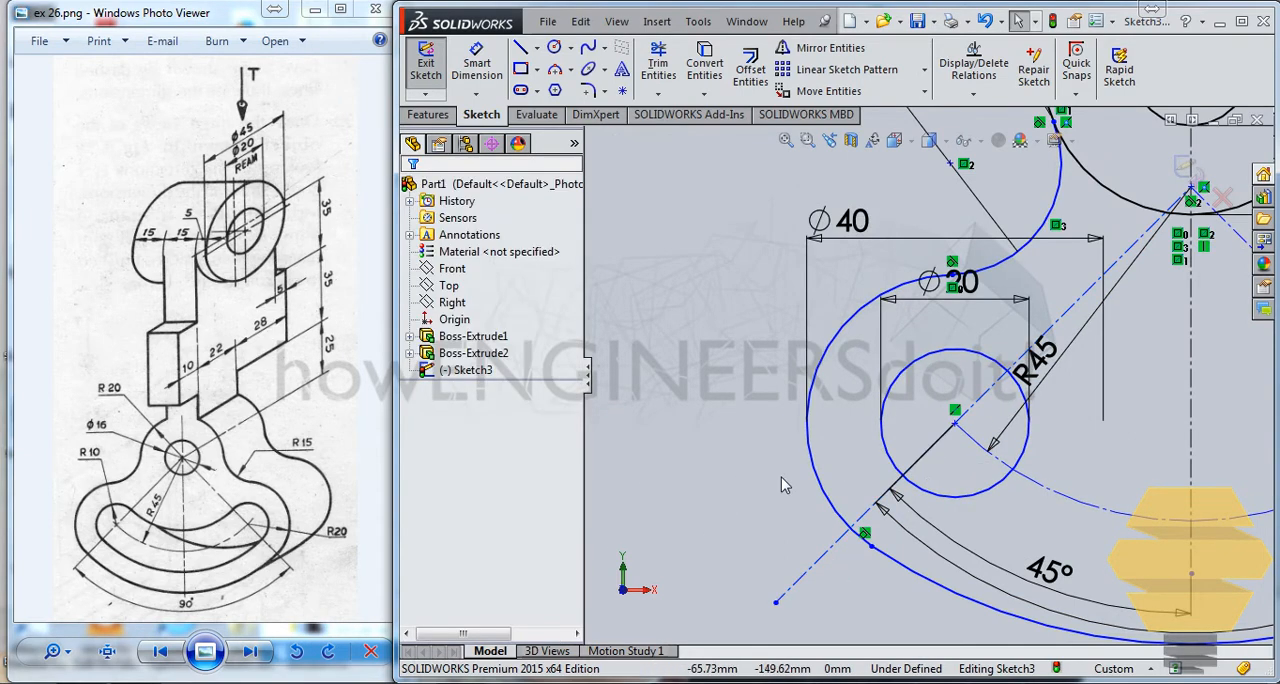
Step: Make the lower connecting arc's left endpoint coincident with the extended left construction line
click(867, 549)
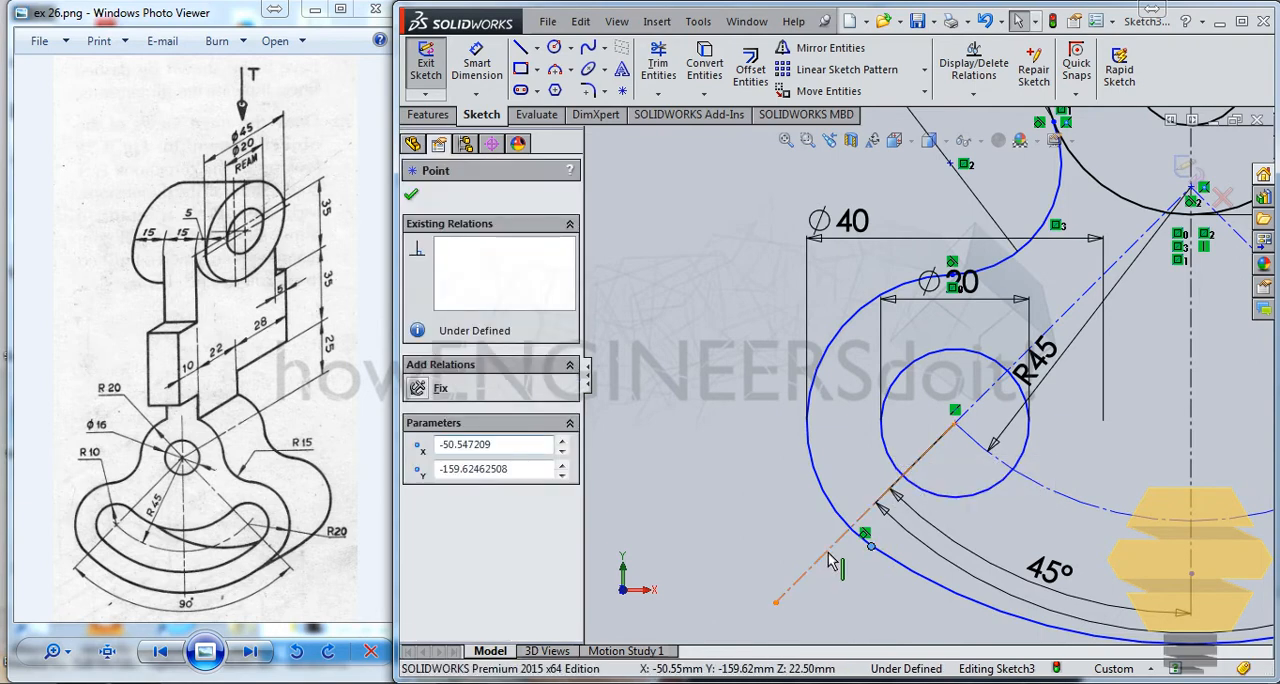
ctrl+click(826, 551)
click(425, 520)
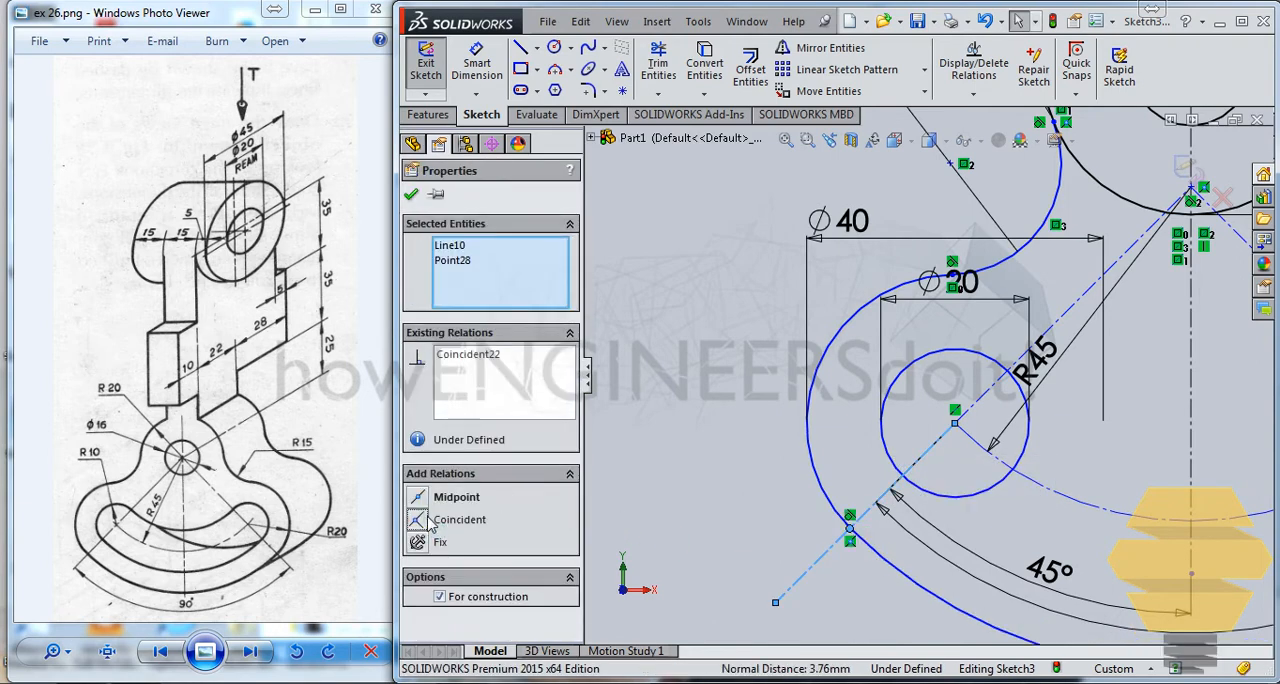
click(648, 383)
Step: Draw a construction line from the right 20 mm circle's centre outward past the lower arc's right endpoint, in line with the radial line
scroll(1065, 474, up, 2)
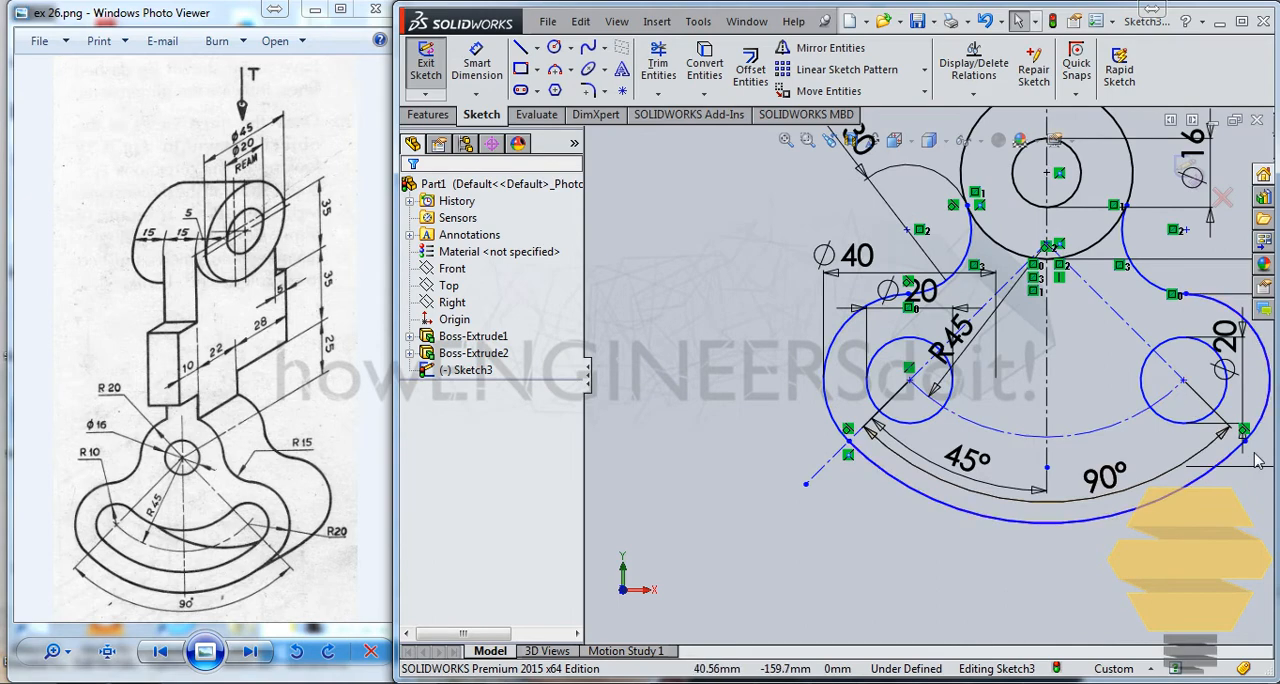
scroll(1238, 450, down, 4)
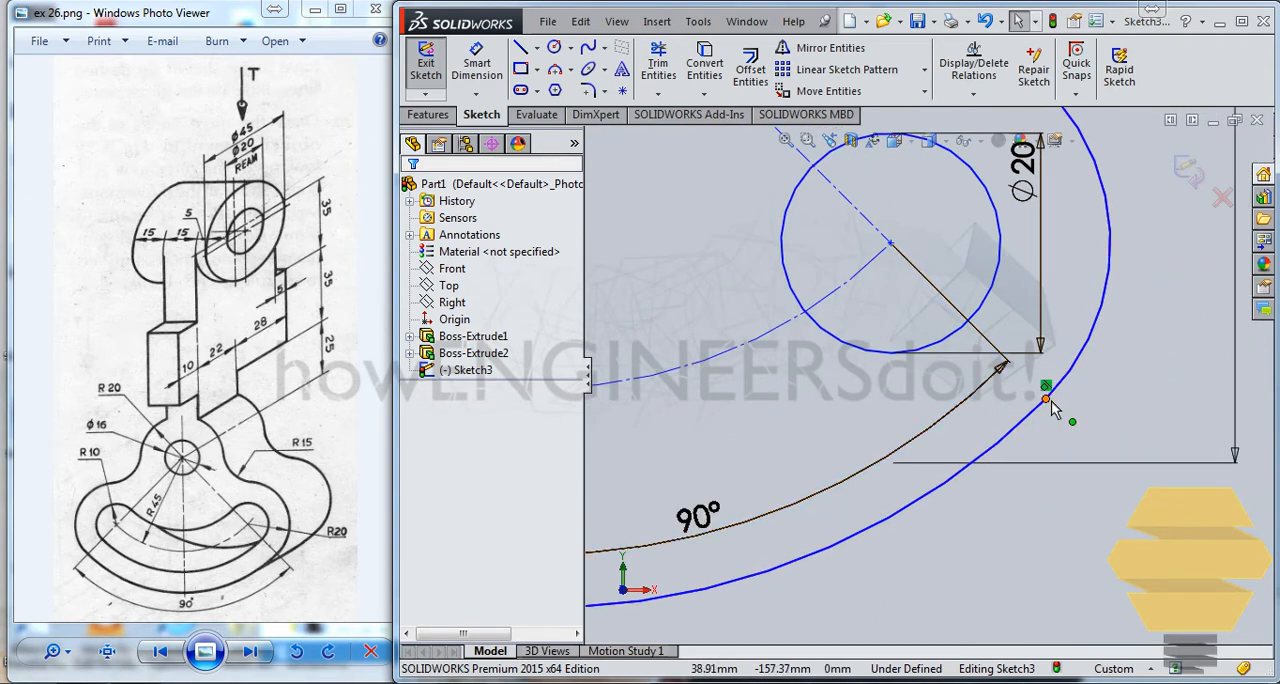
click(537, 47)
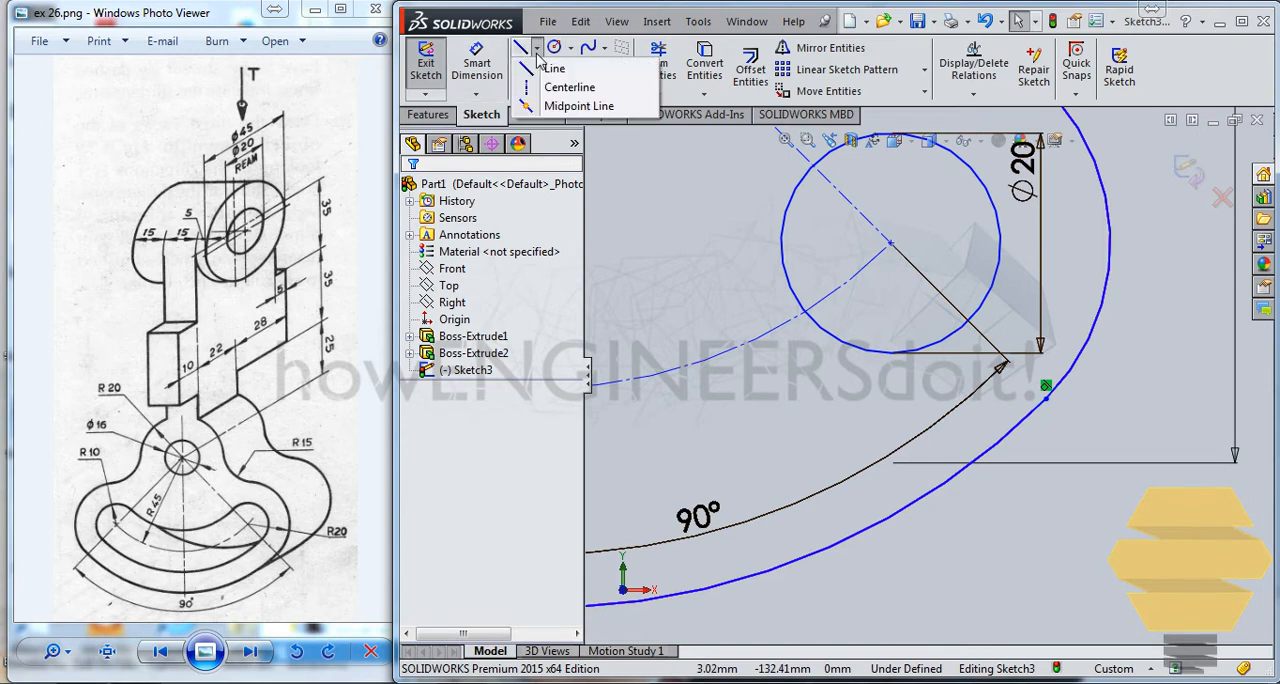
click(568, 88)
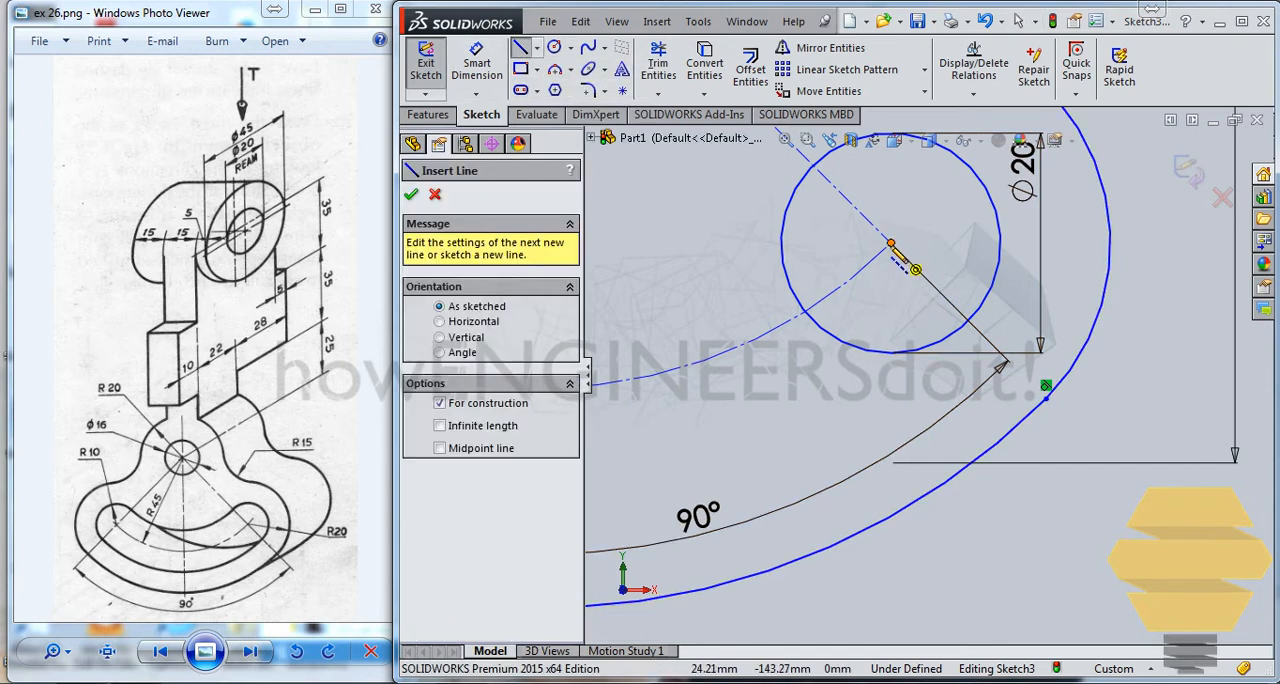
click(891, 243)
click(1118, 470)
key(Escape)
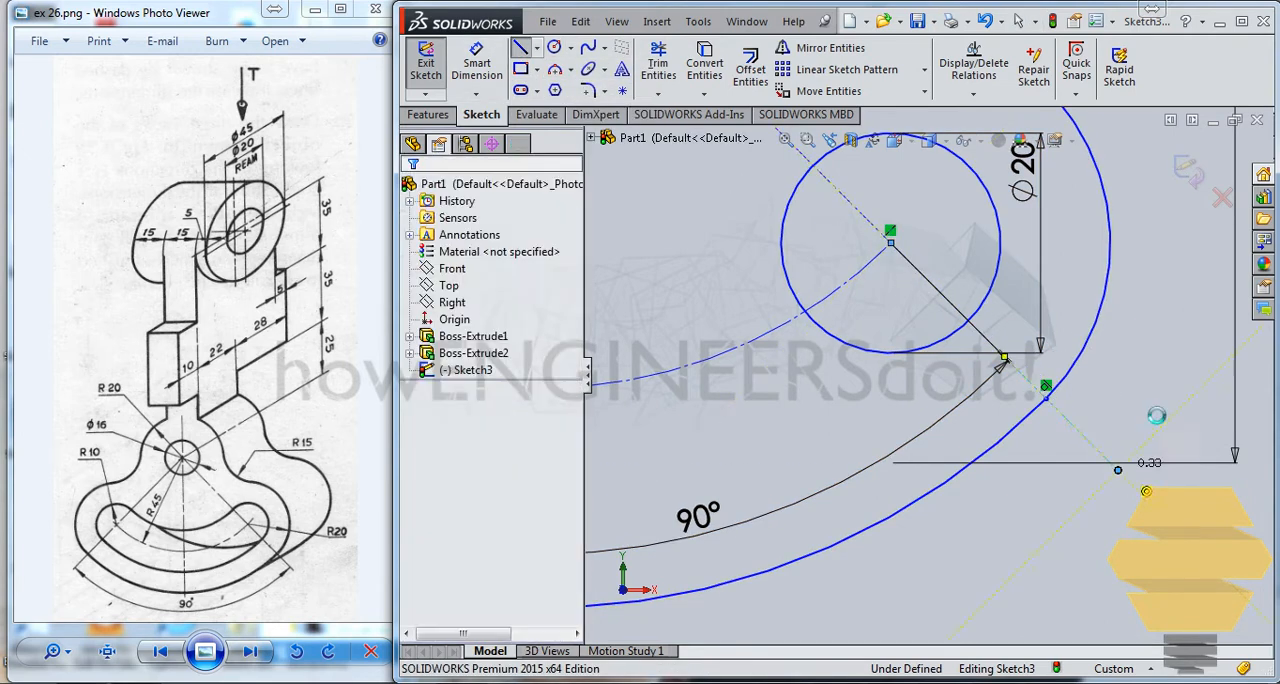
Step: Try to make the lower arc's right endpoint coincident with the right construction line, and undo the relation
click(1046, 399)
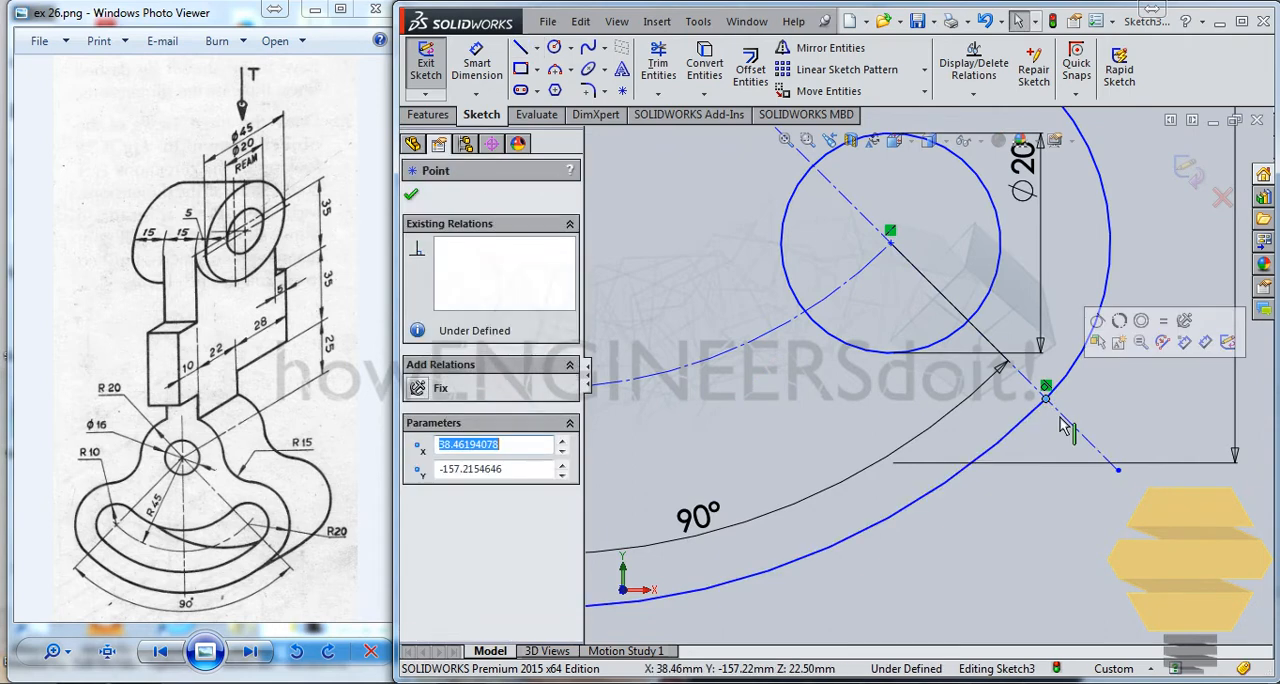
ctrl+click(1066, 421)
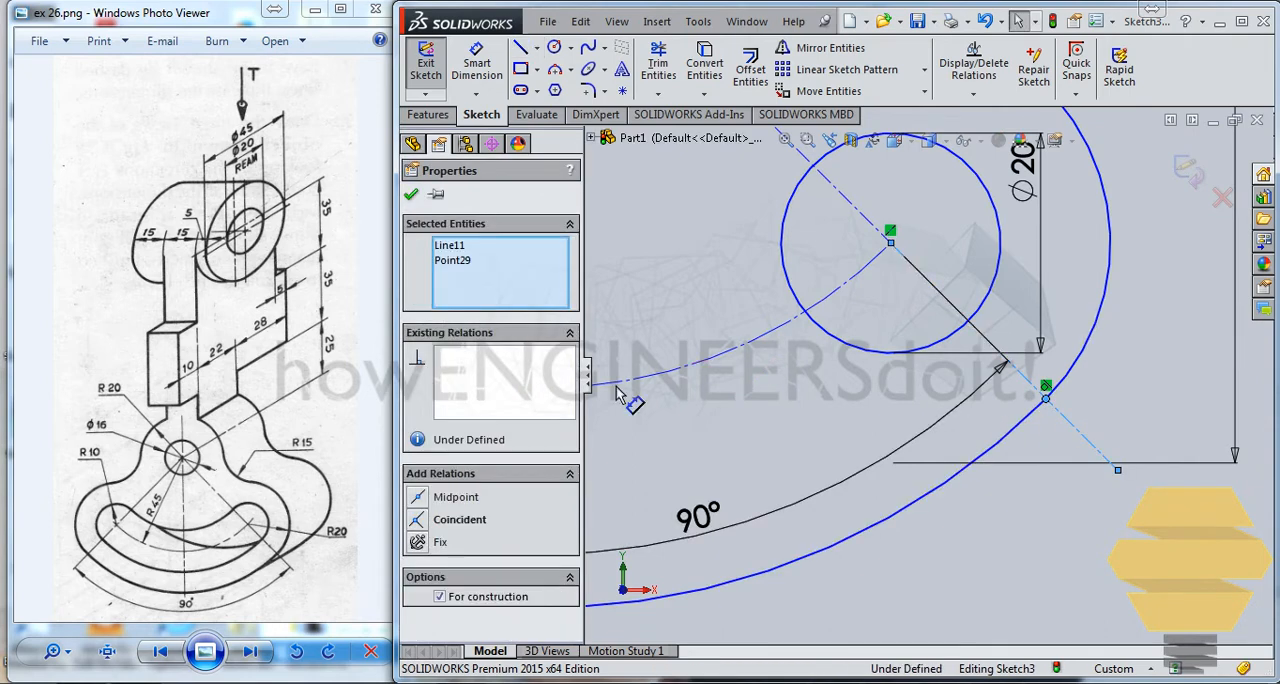
click(445, 520)
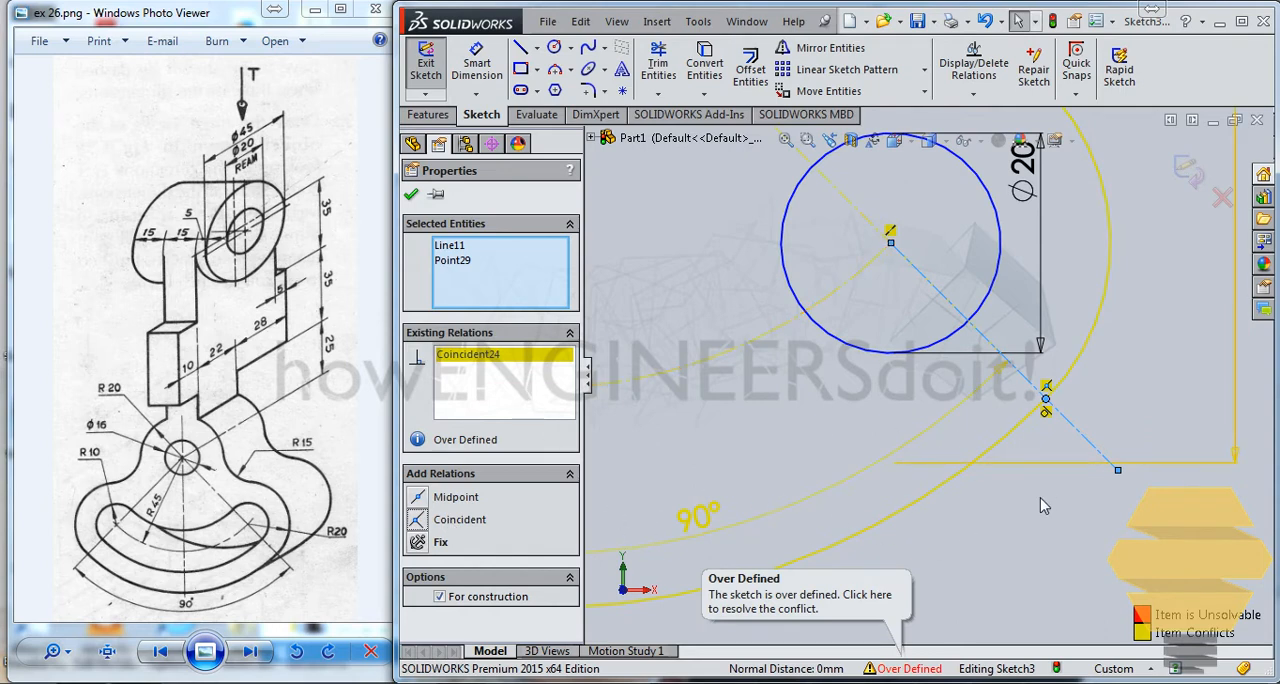
click(914, 668)
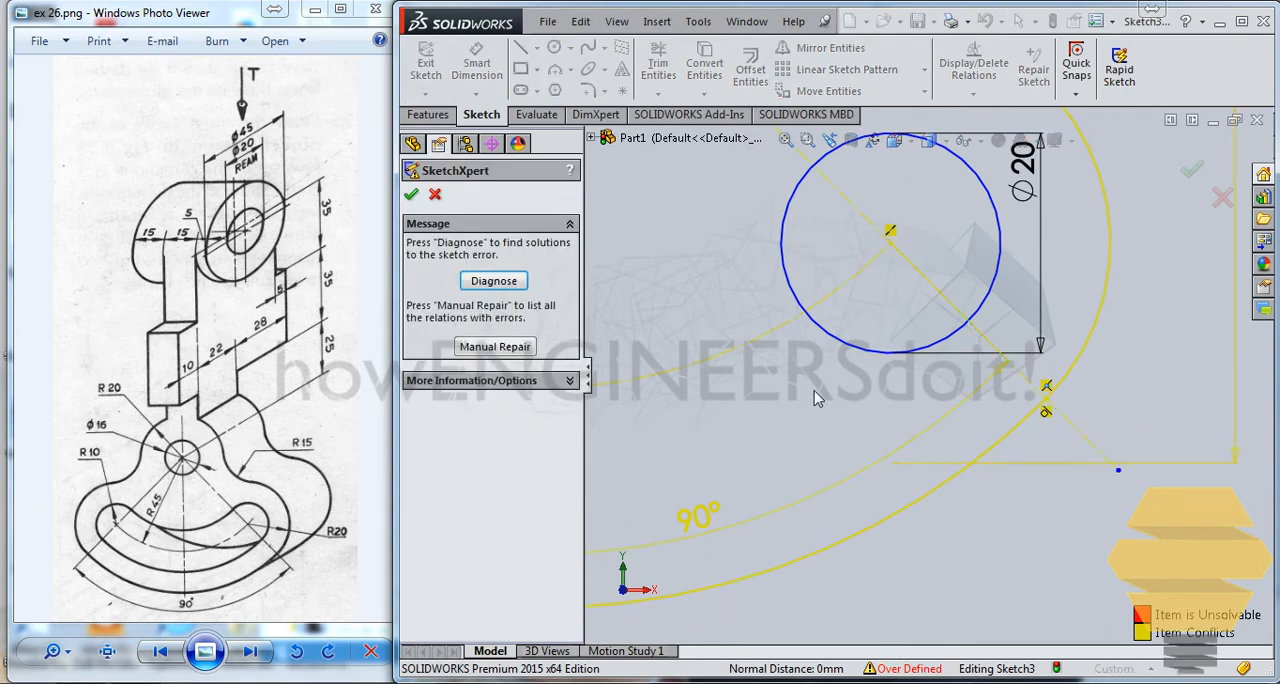
key(Escape)
key(ctrl+z)
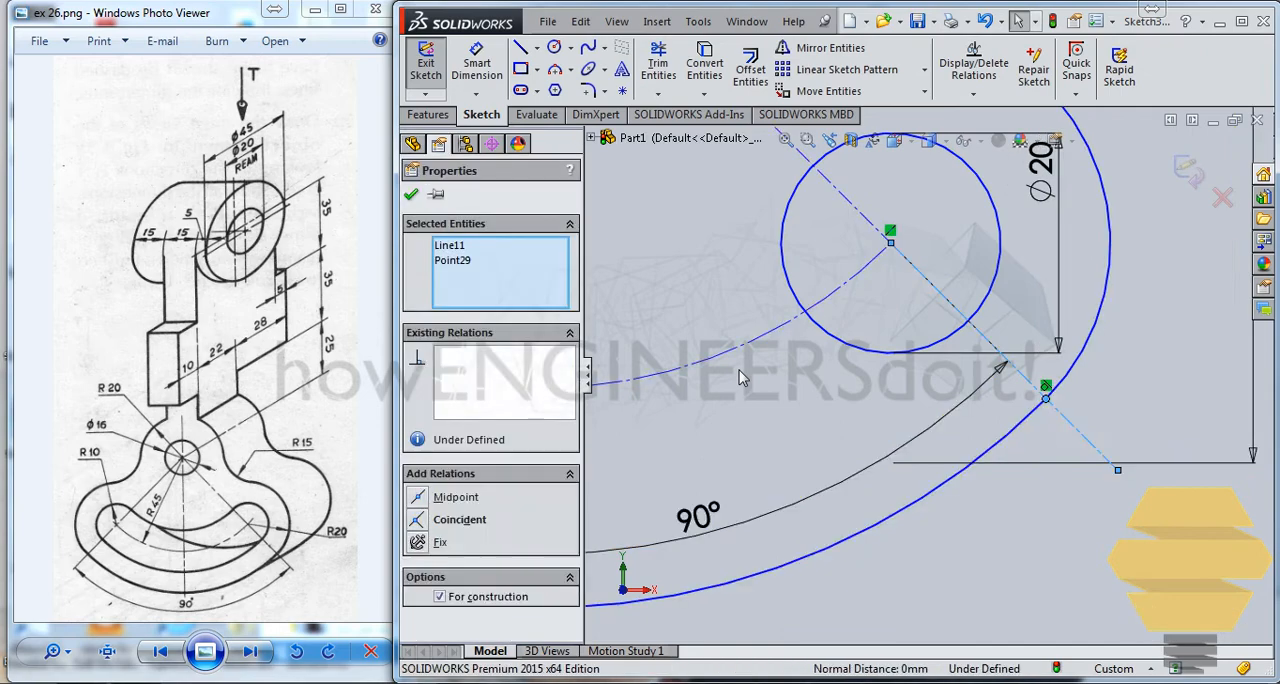
key(Escape)
Step: Examine the sector outline and the hub's 40 mm circle where the blend arcs meet it
scroll(795, 395, up, 5)
scroll(720, 345, down, 3)
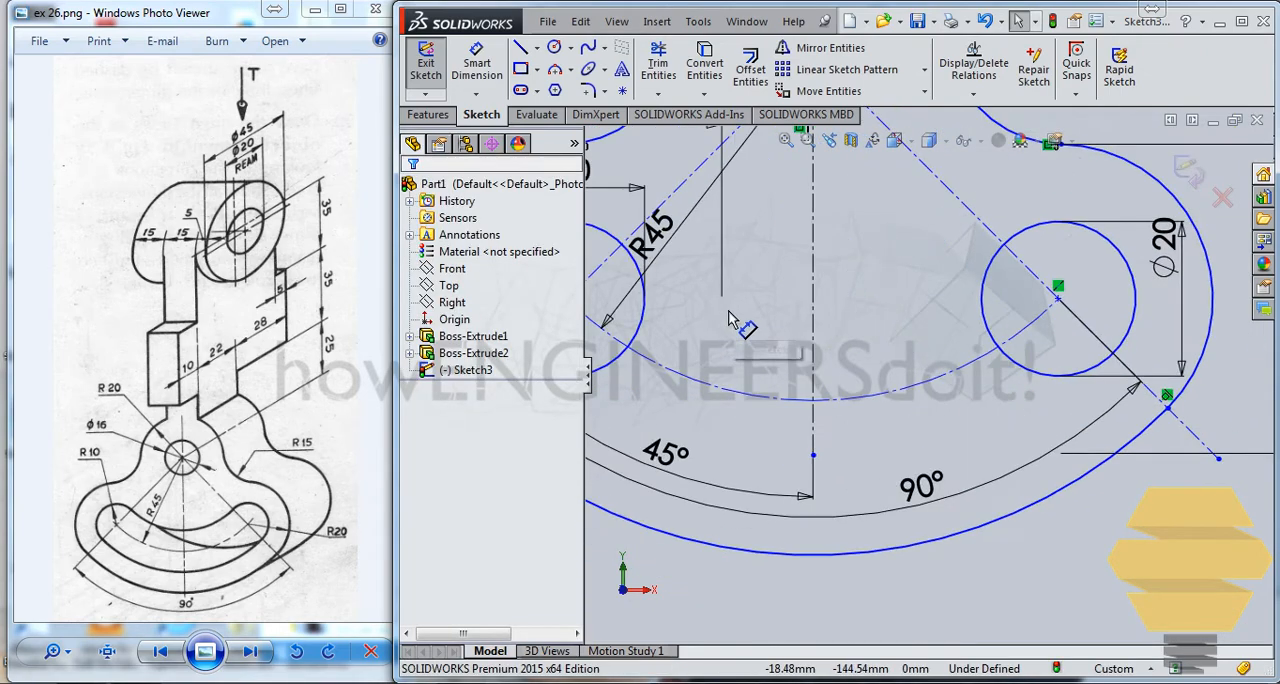
scroll(734, 319, up, 3)
scroll(734, 317, down, 3)
scroll(737, 317, up, 2)
scroll(928, 364, up, 2)
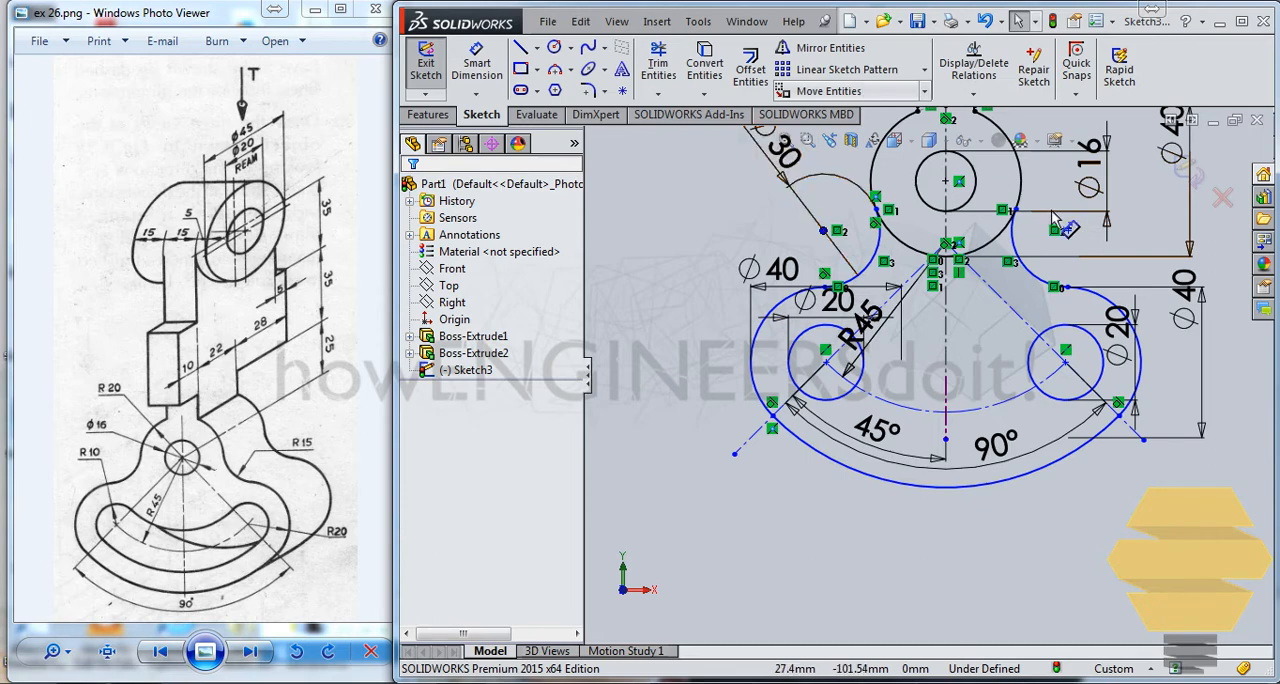
scroll(975, 220, up, 1)
scroll(970, 222, down, 3)
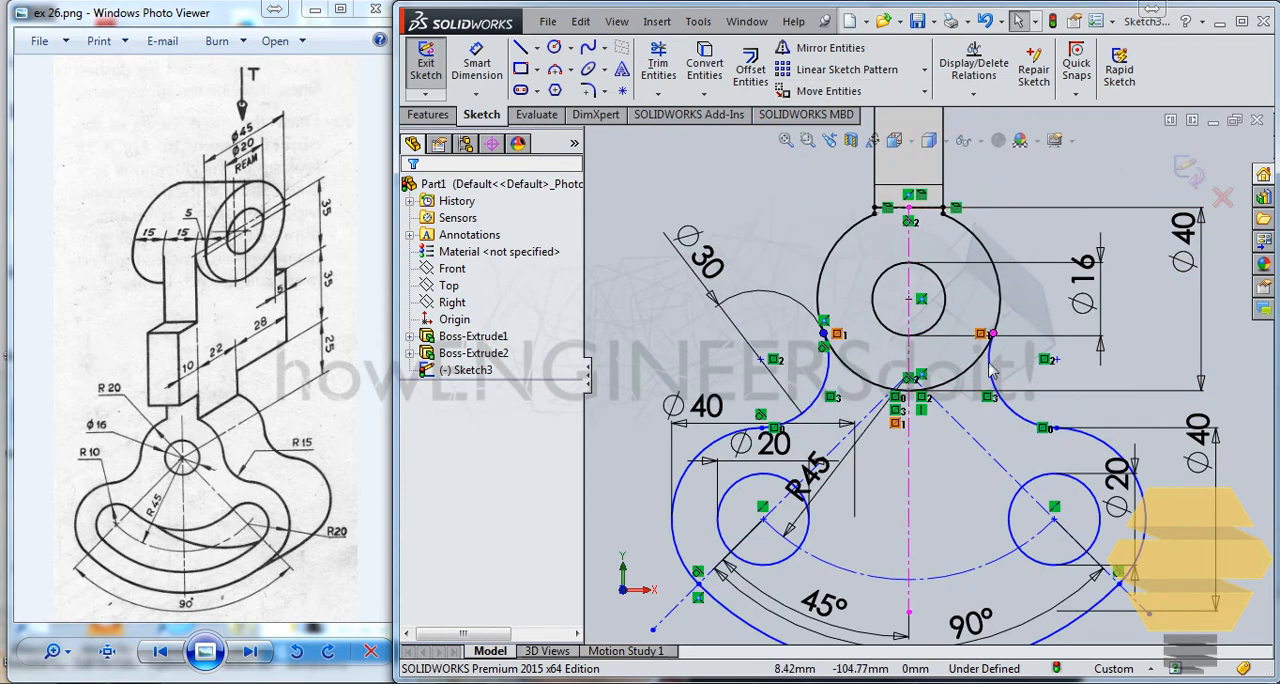
scroll(985, 350, down, 4)
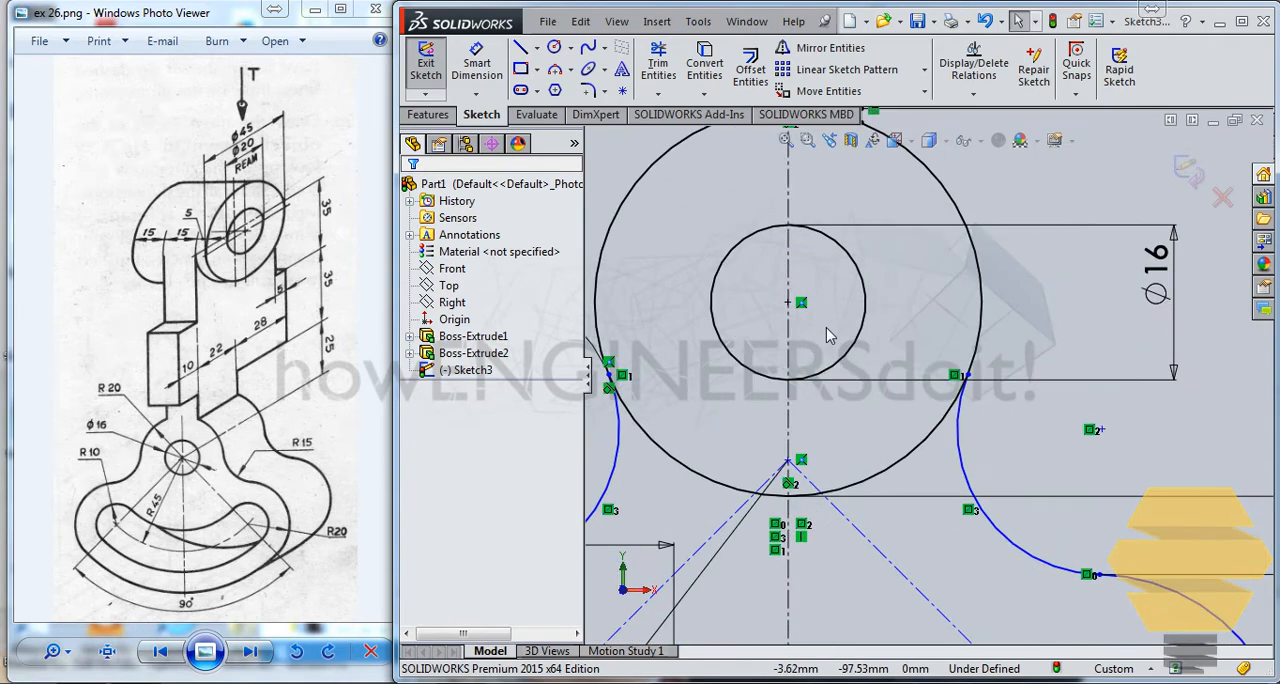
Step: Trim the lower portions of the hub's 40 mm circle between the two blend arcs, outside the radial construction lines
scroll(828, 336, up, 4)
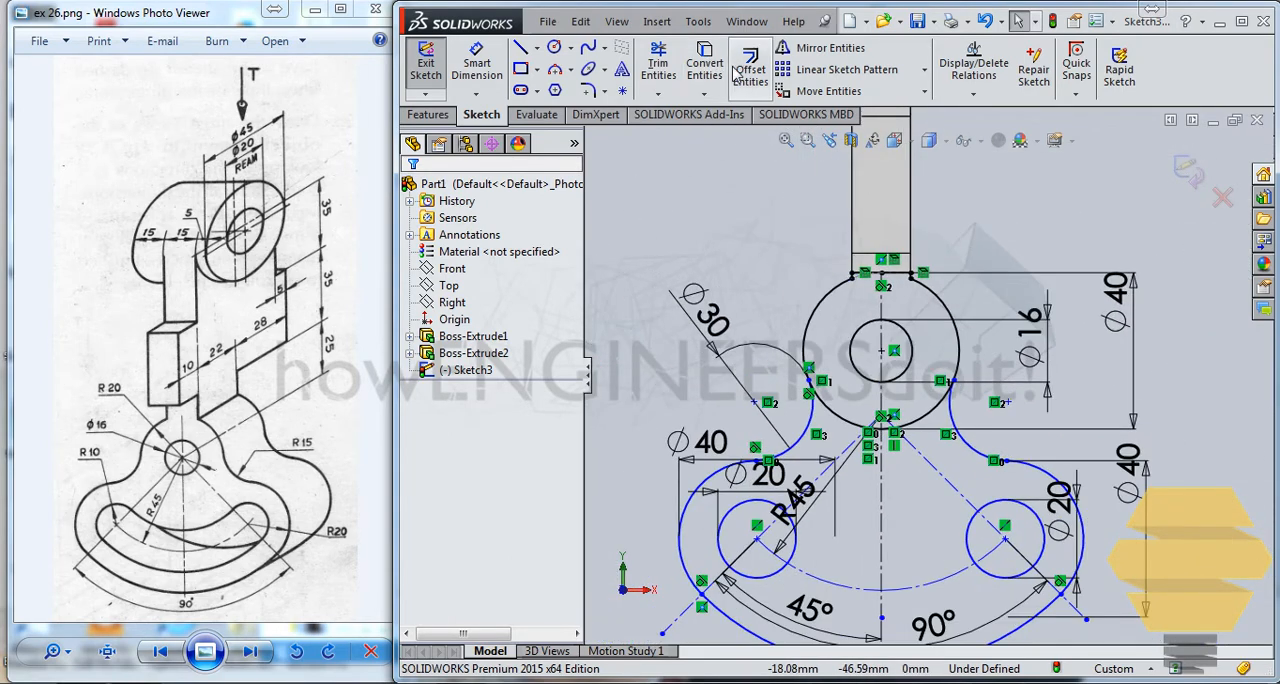
click(658, 70)
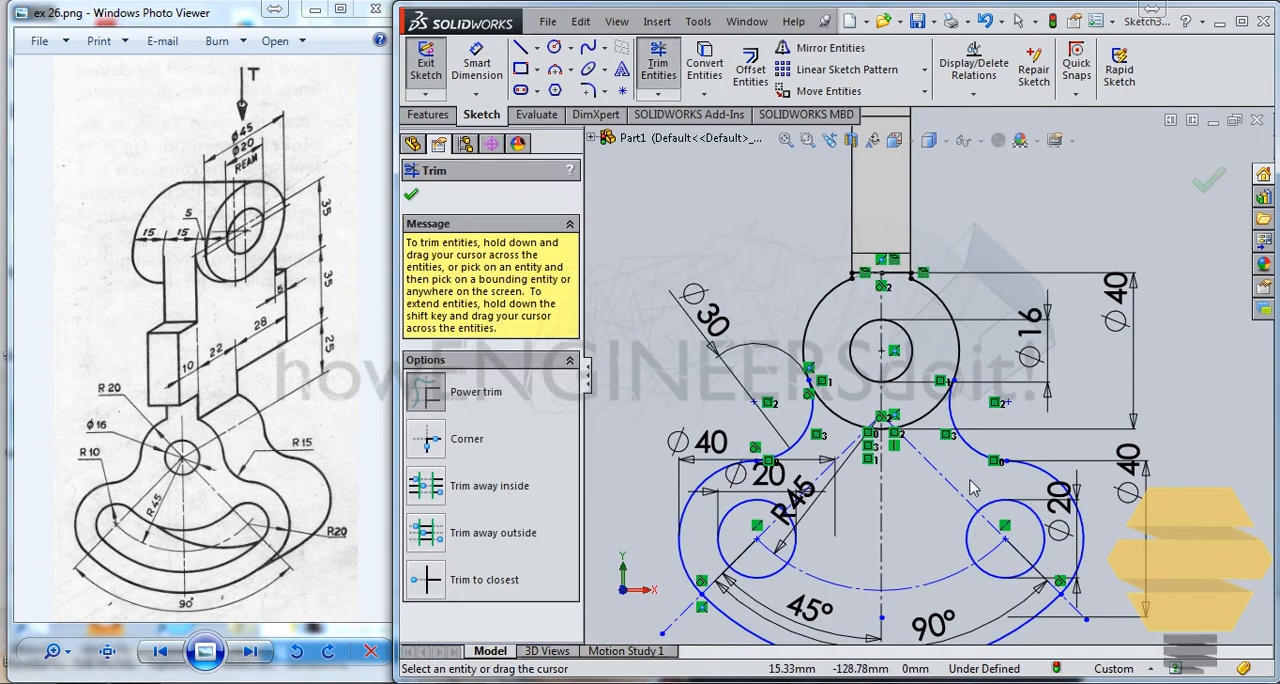
drag(931, 439, 901, 403)
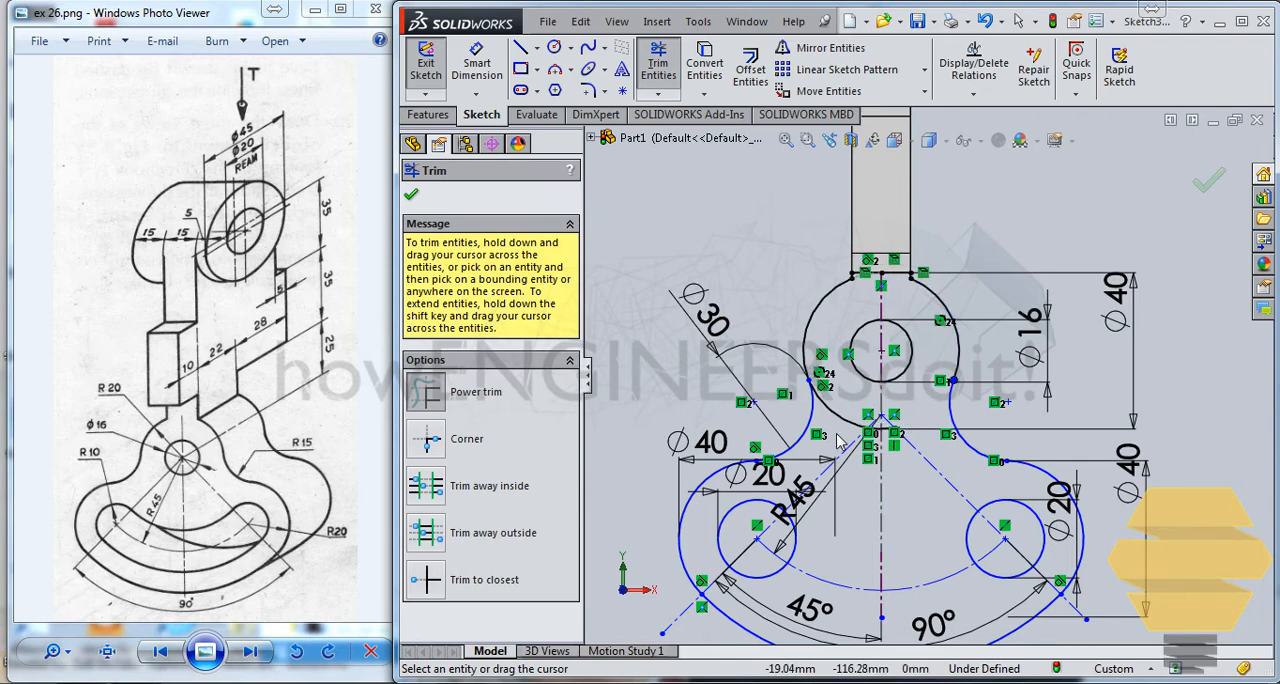
drag(838, 438, 867, 449)
scroll(851, 381, down, 5)
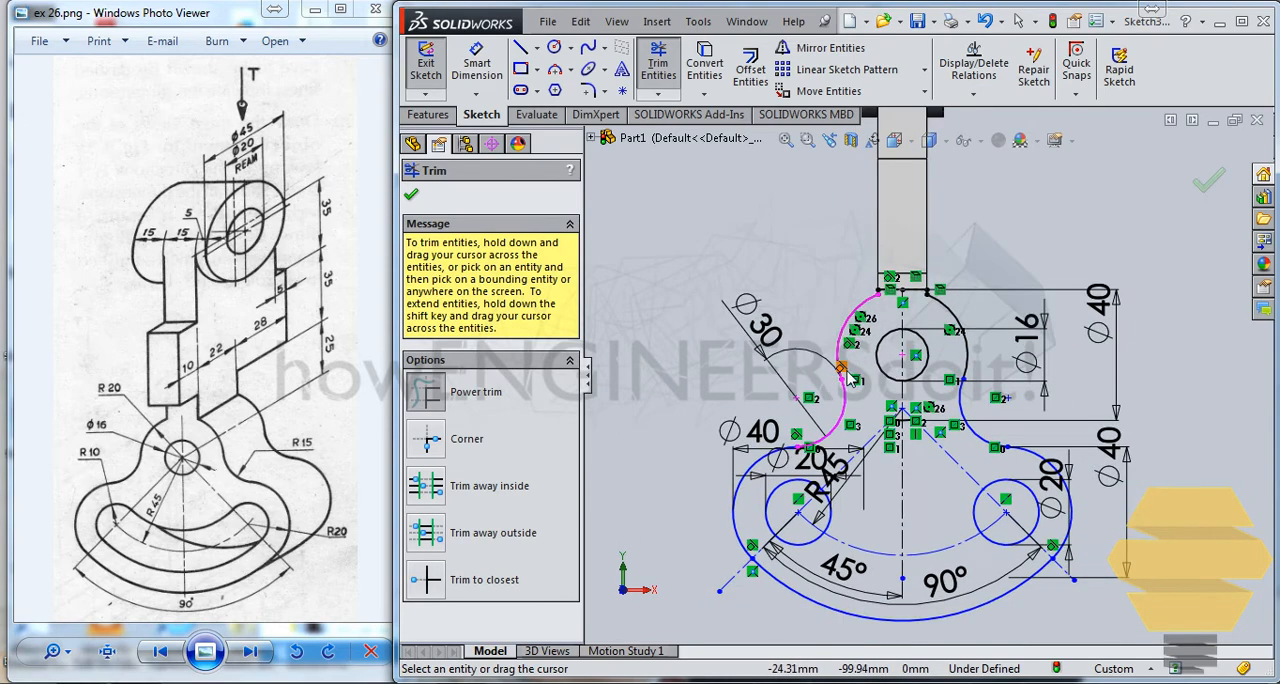
key(Escape)
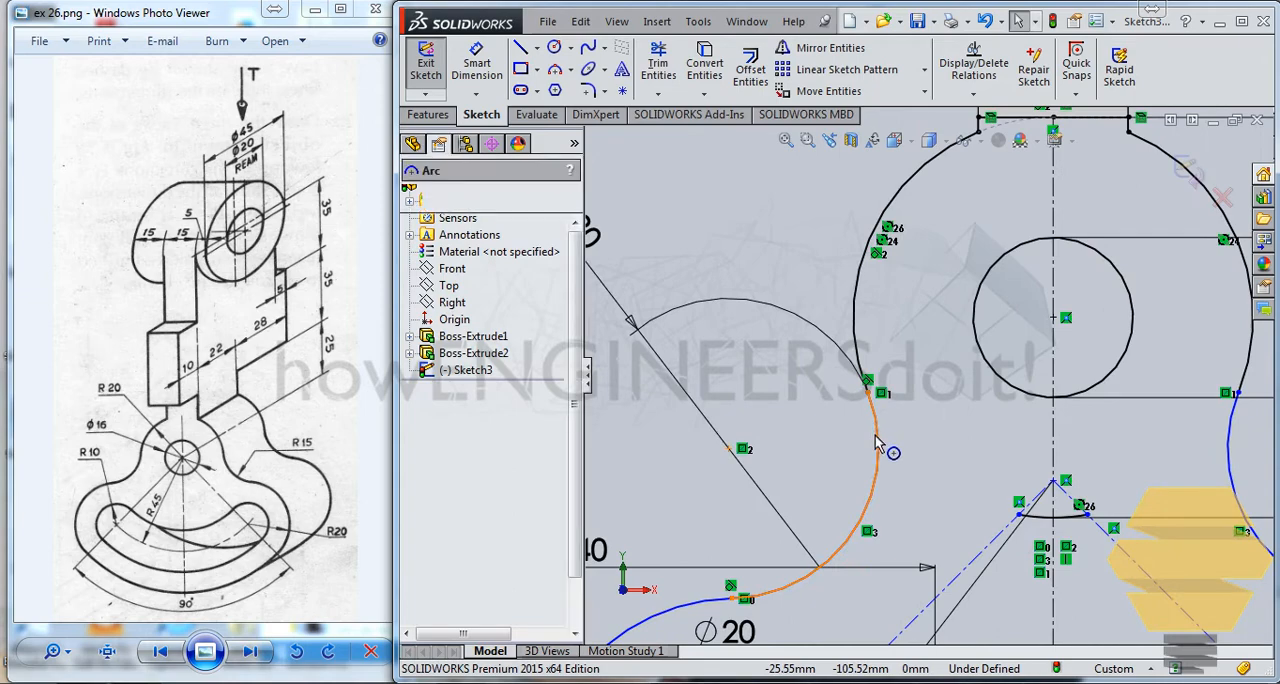
click(876, 433)
click(929, 430)
scroll(929, 430, up, 3)
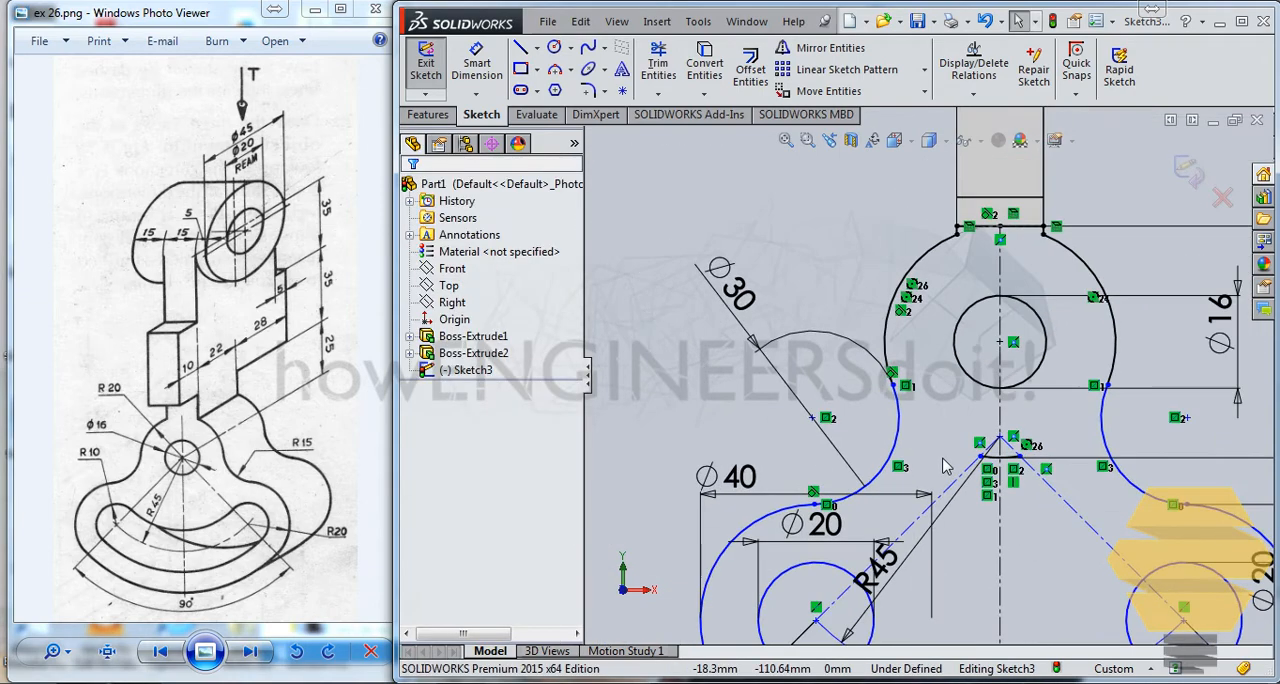
Step: Move the left 20 mm circle's centre up to about Y -135.7 mm, bringing the sector and its radial construction lines closer to the hub
click(845, 515)
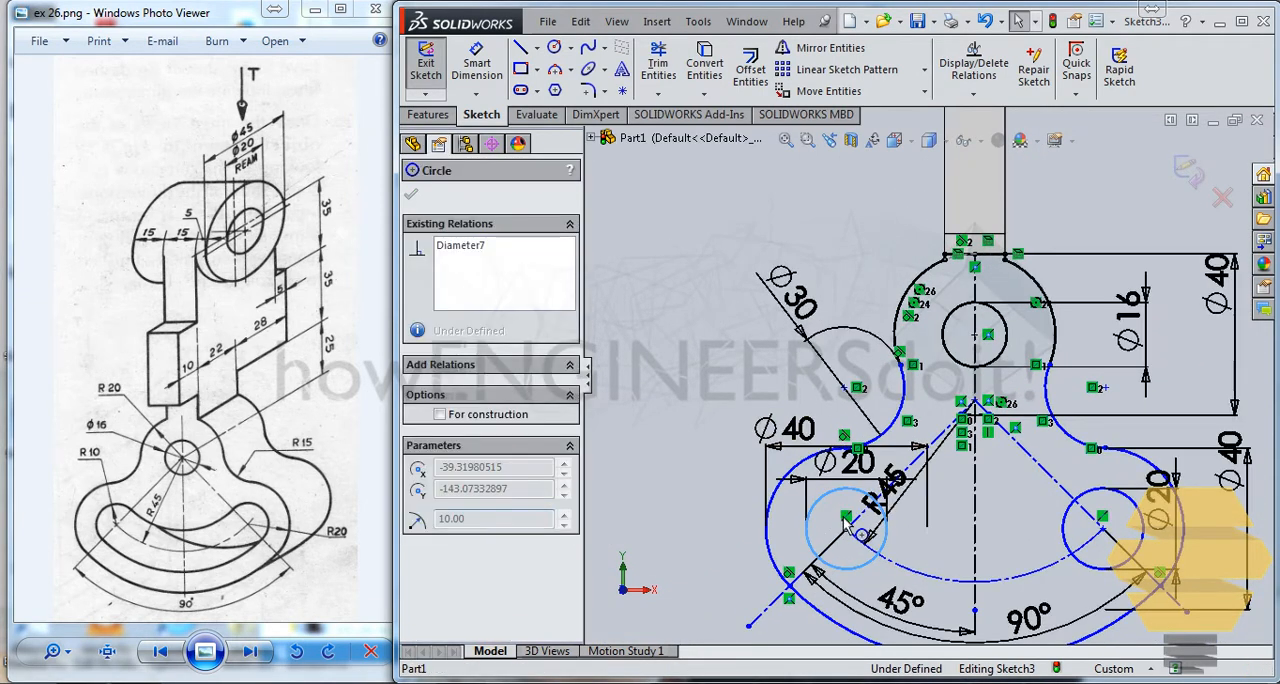
click(843, 532)
click(845, 530)
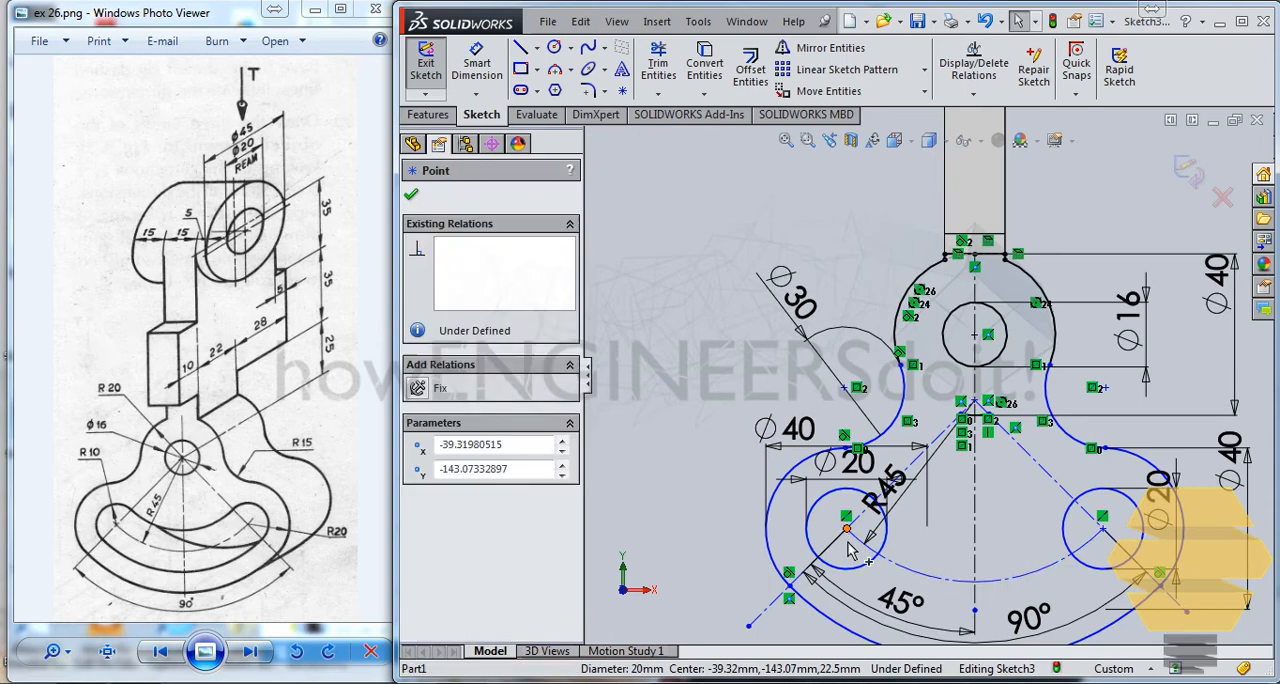
drag(827, 538, 797, 511)
click(770, 486)
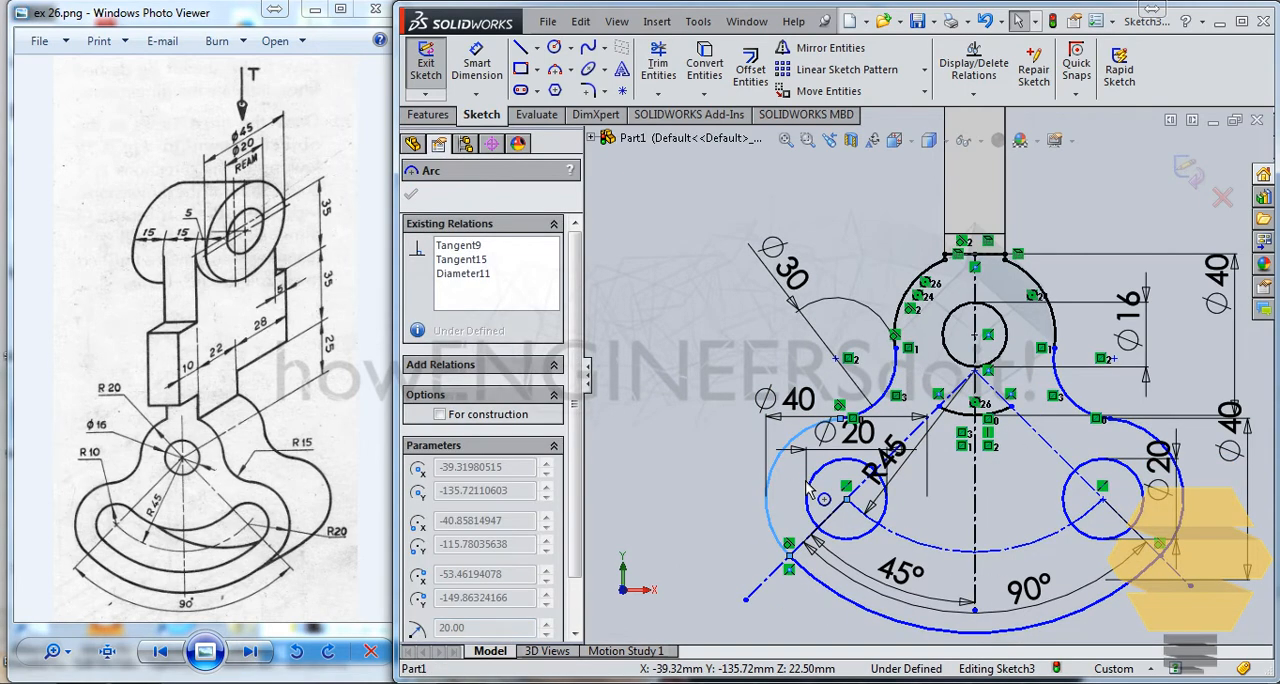
click(827, 553)
drag(855, 605, 863, 568)
click(866, 568)
click(1093, 540)
key(Escape)
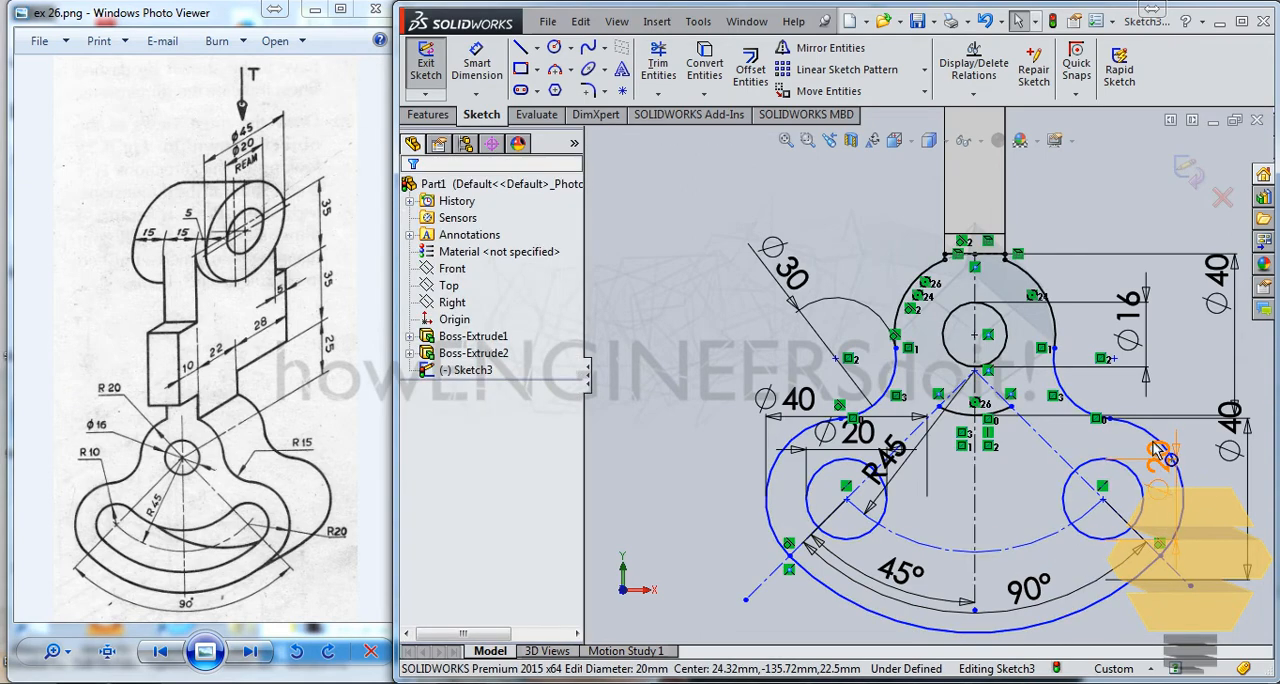
click(1130, 434)
key(Escape)
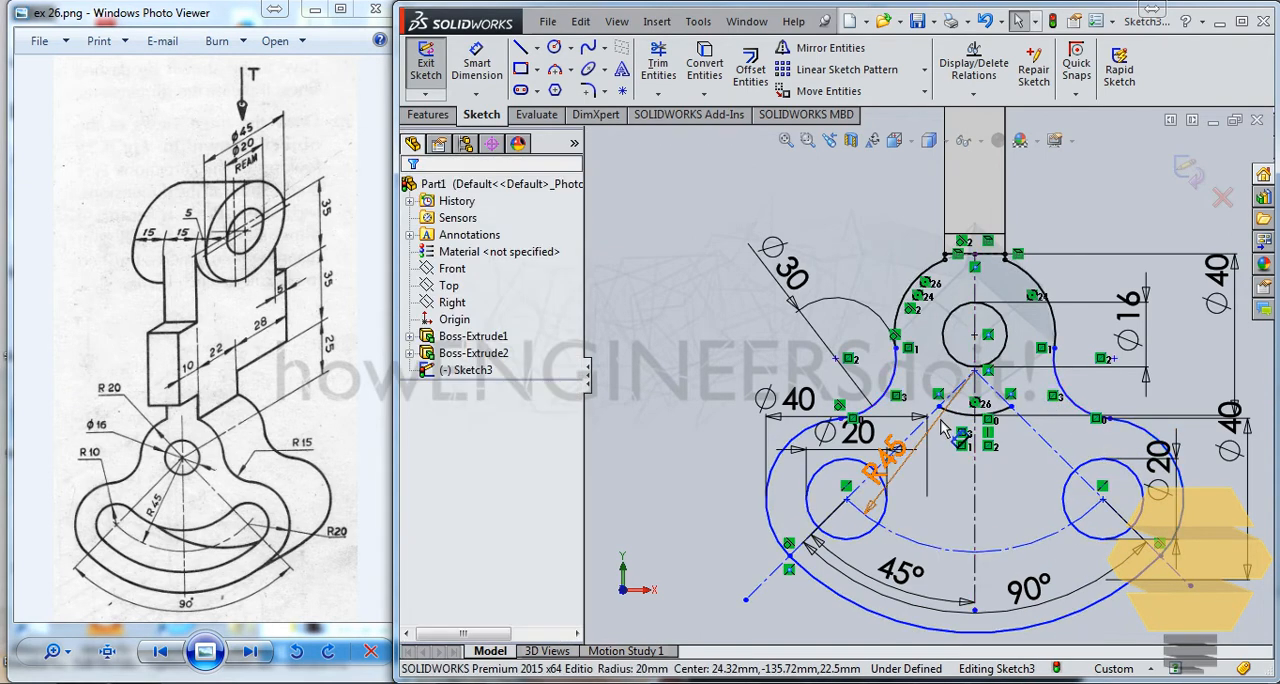
Step: Convert the remaining lower arc of the hub's 40 mm circle between the radial construction lines to construction geometry
ctrl+middle_drag(968, 438, 960, 427)
scroll(963, 422, down, 5)
click(935, 368)
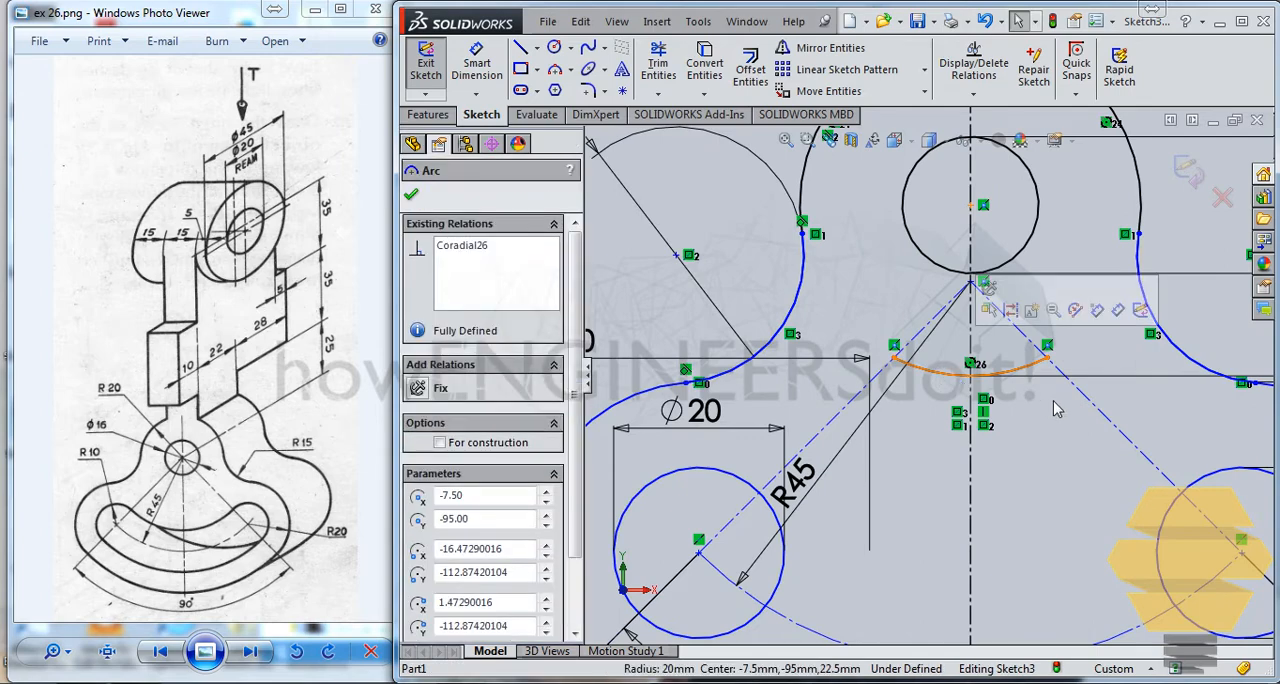
click(440, 442)
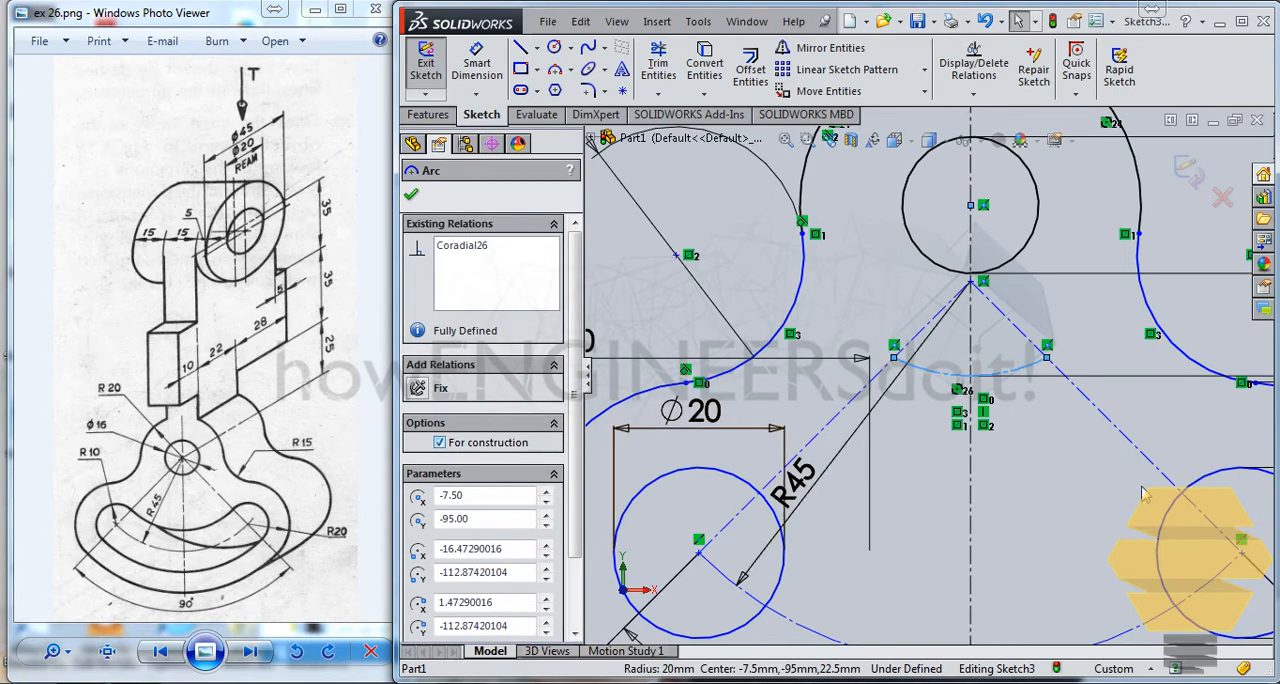
scroll(928, 398, up, 5)
scroll(928, 398, up, 1)
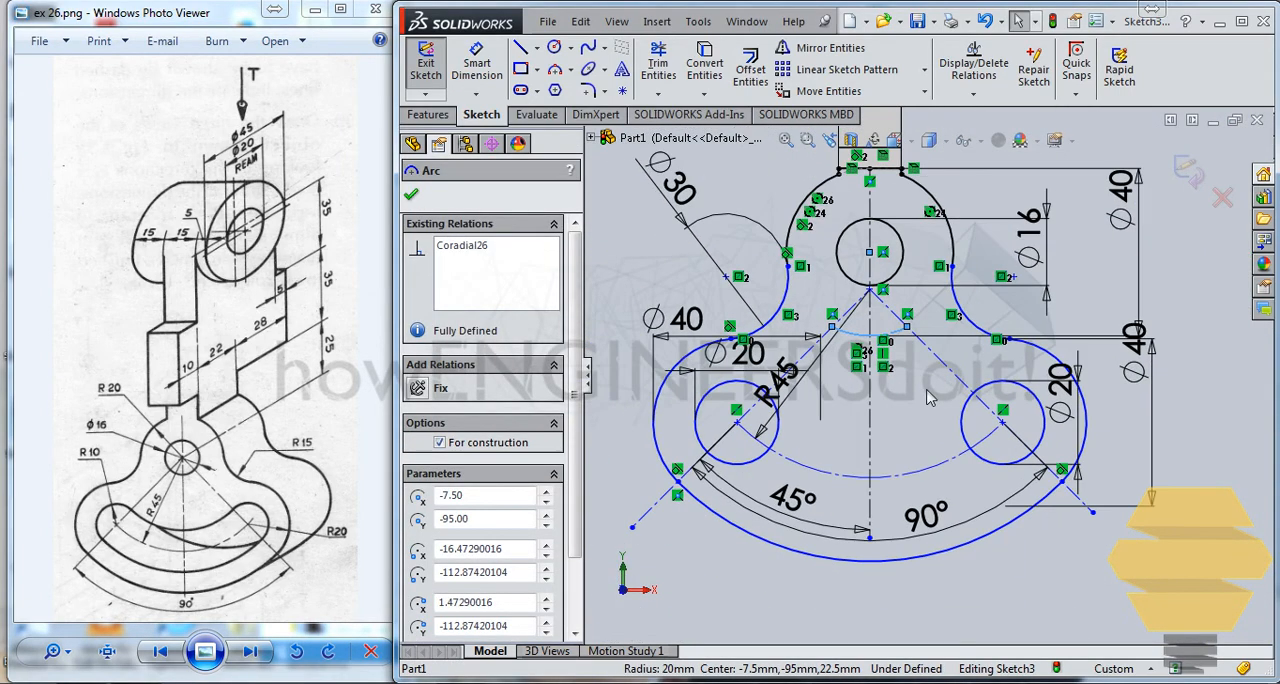
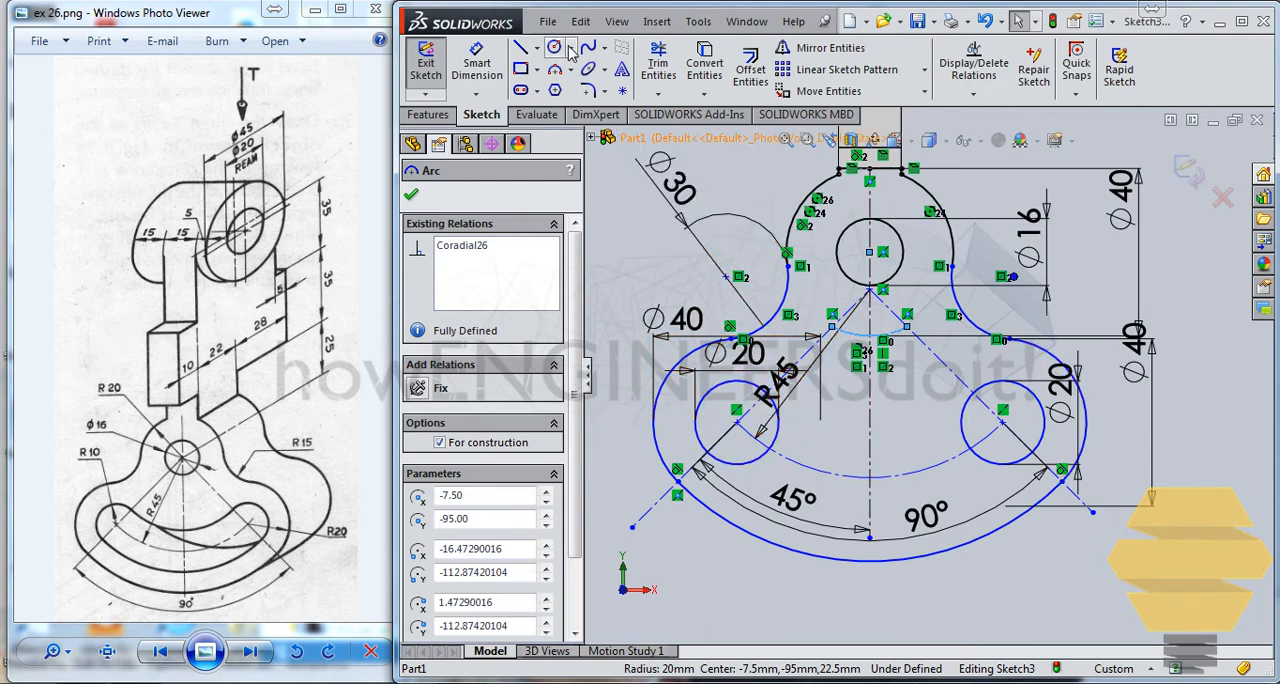
Step: Draw the slot's upper edge as a three-point arc between the two 20 mm circles, radius about 39.5 mm
click(555, 69)
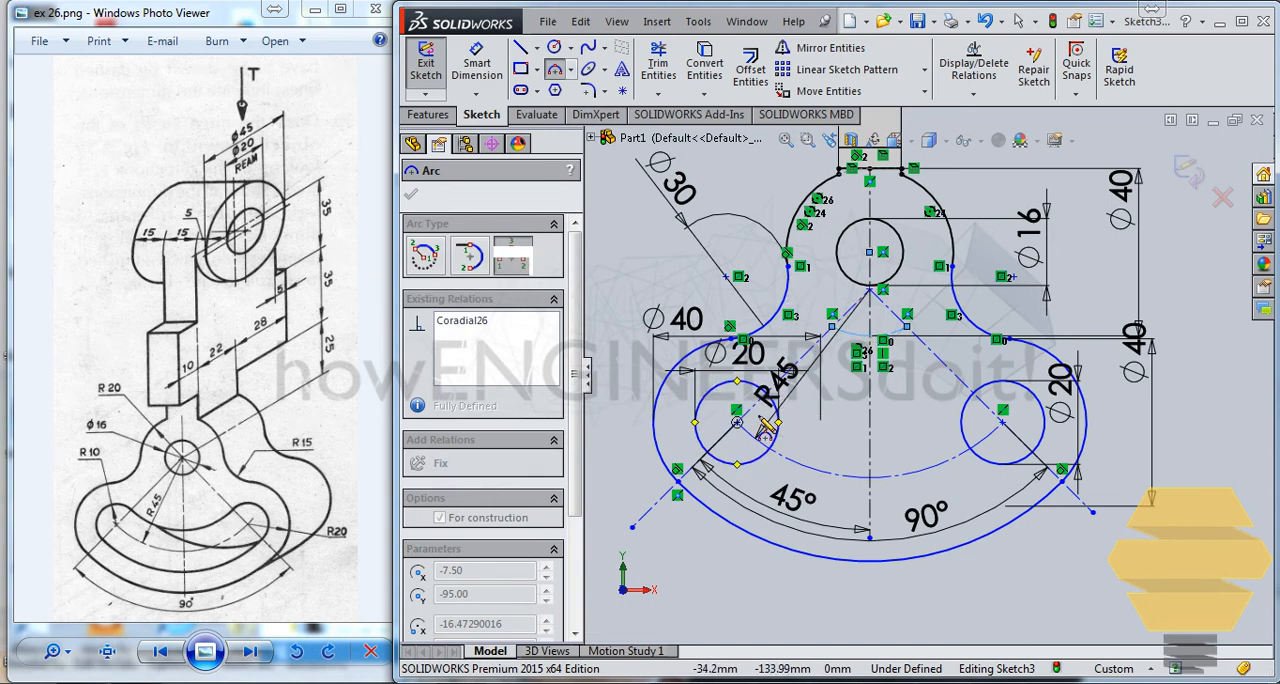
middle_drag(812, 400, 838, 421)
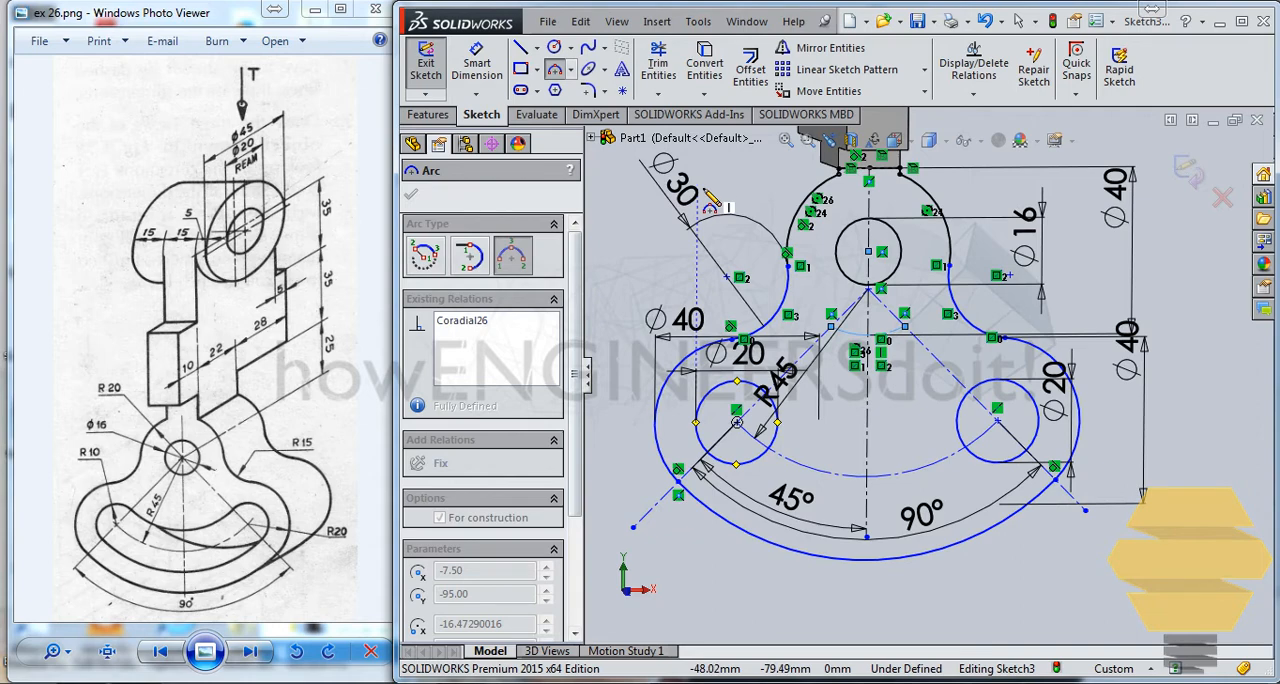
key(ctrl+8)
scroll(893, 525, down, 1)
scroll(846, 422, down, 2)
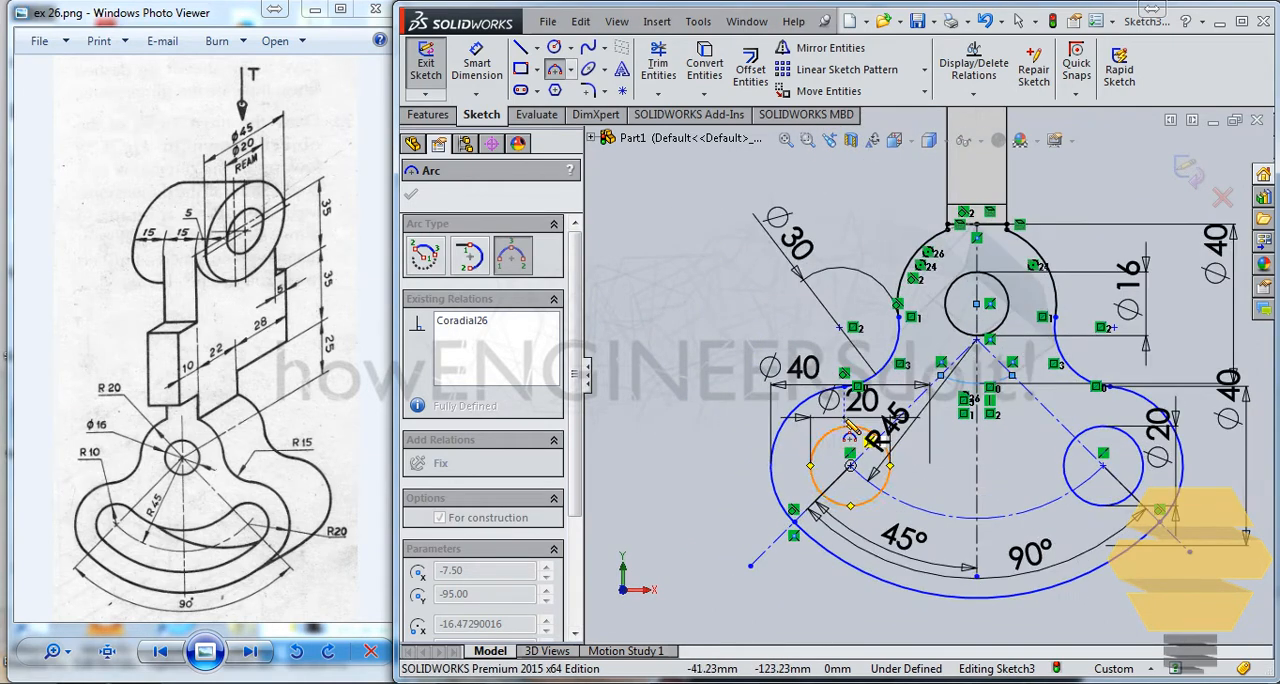
scroll(851, 430, down, 4)
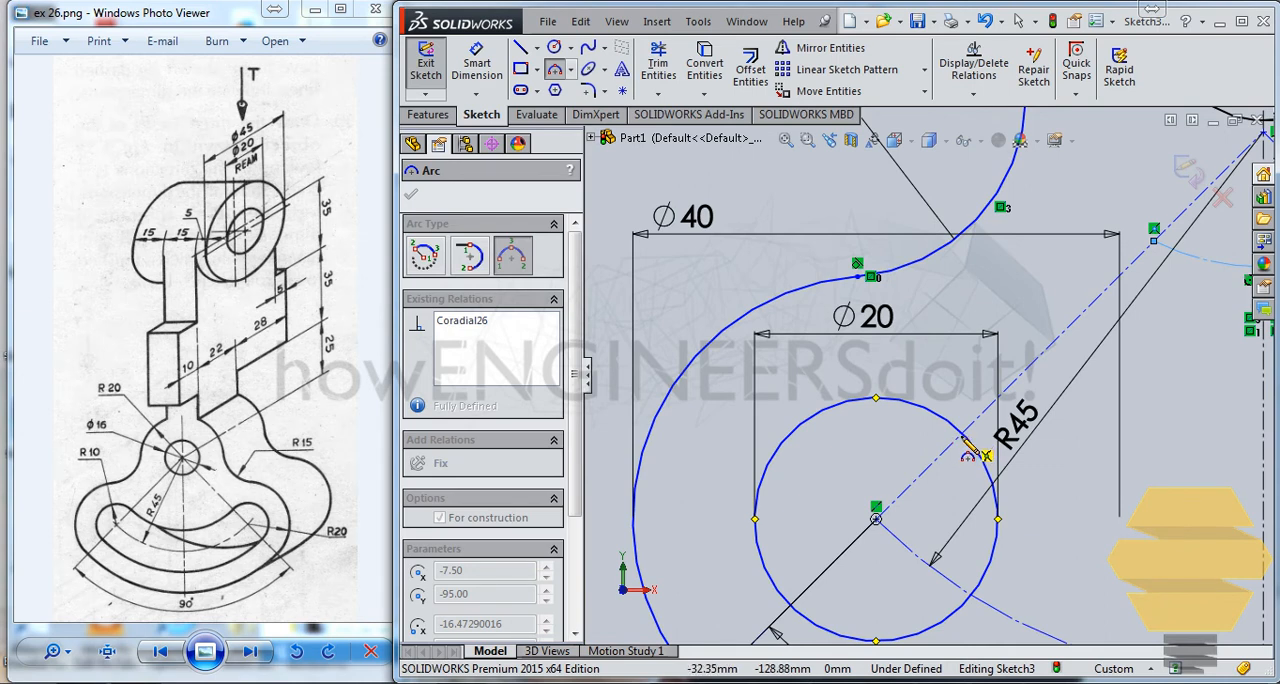
click(963, 439)
scroll(1256, 470, down, 3)
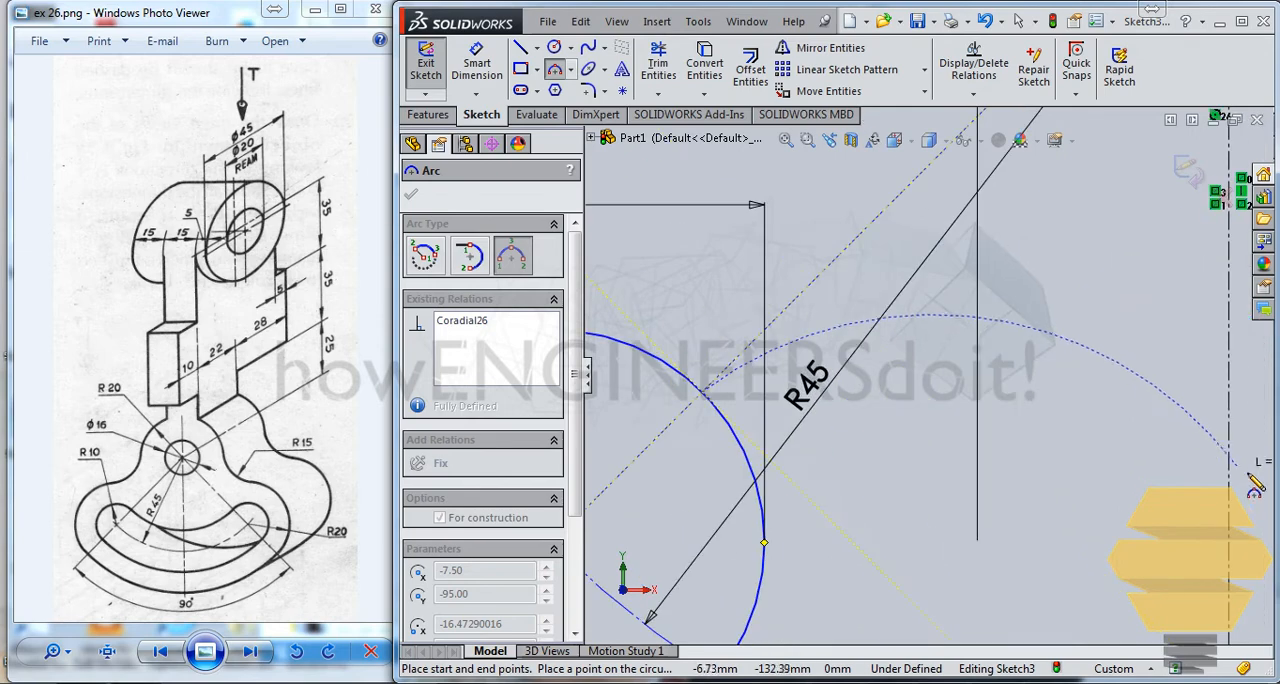
scroll(1258, 466, up, 4)
scroll(1232, 432, up, 5)
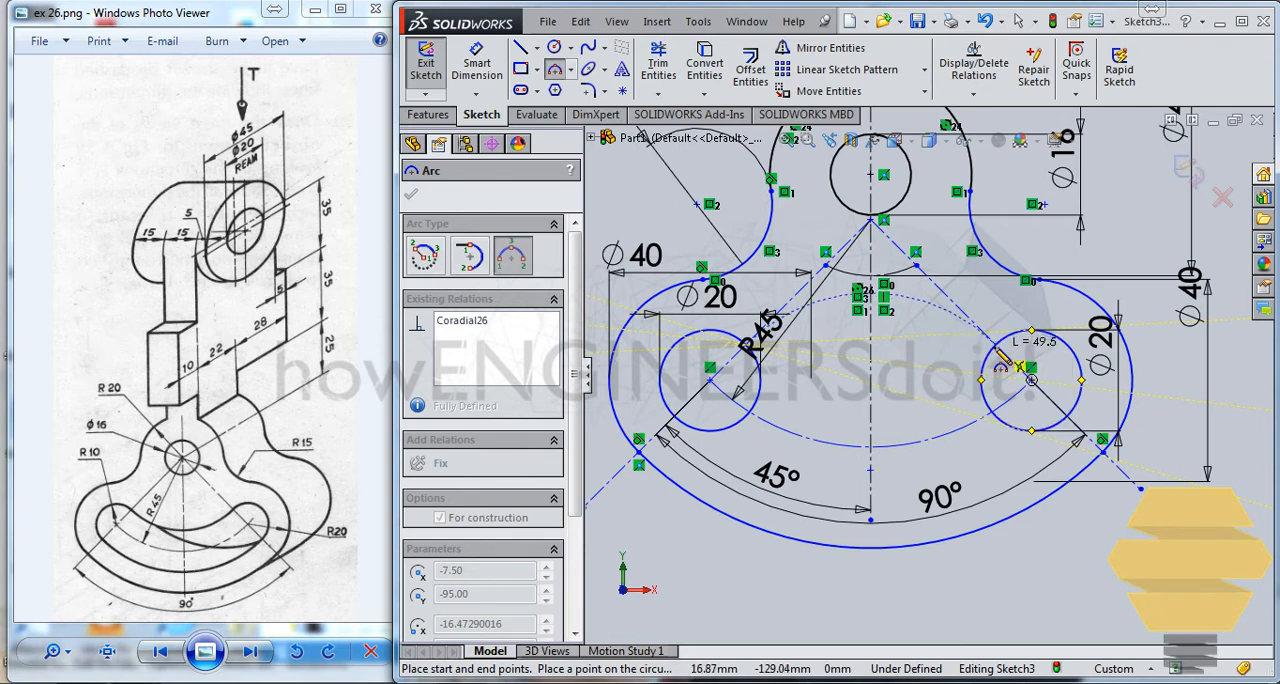
click(1031, 368)
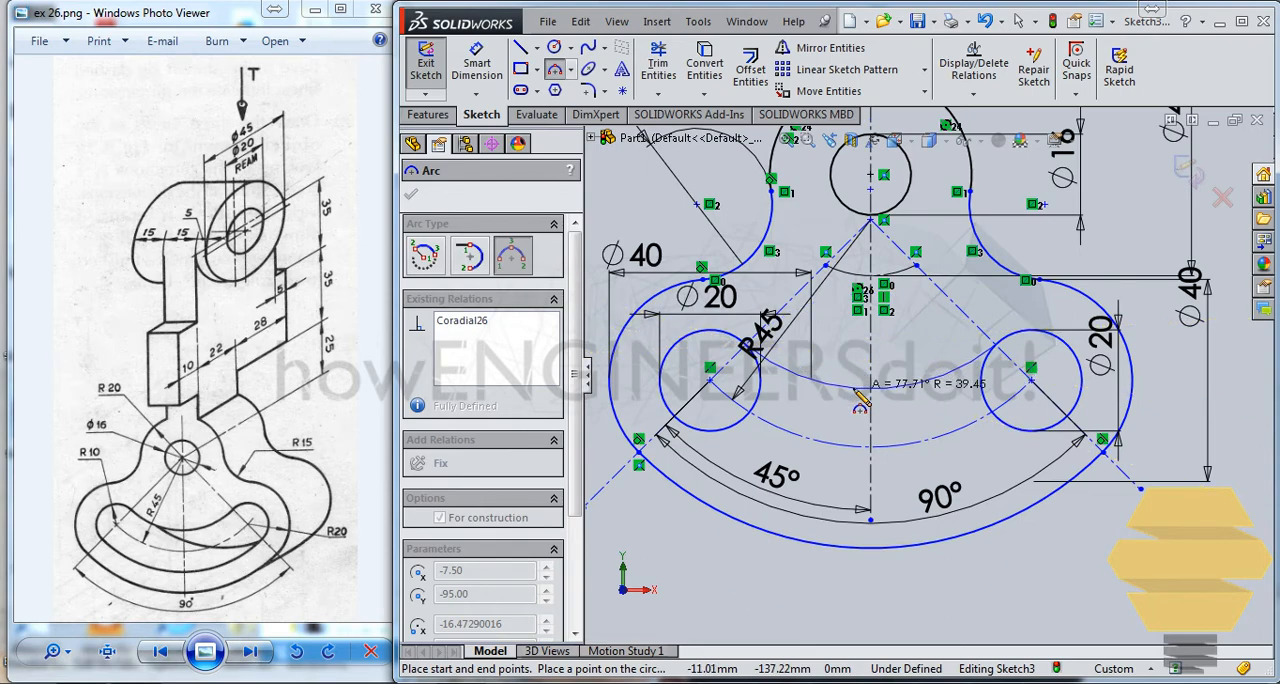
click(855, 389)
key(Escape)
Step: Make the slot's upper arc tangent to the left 20 mm circle
scroll(831, 359, down, 2)
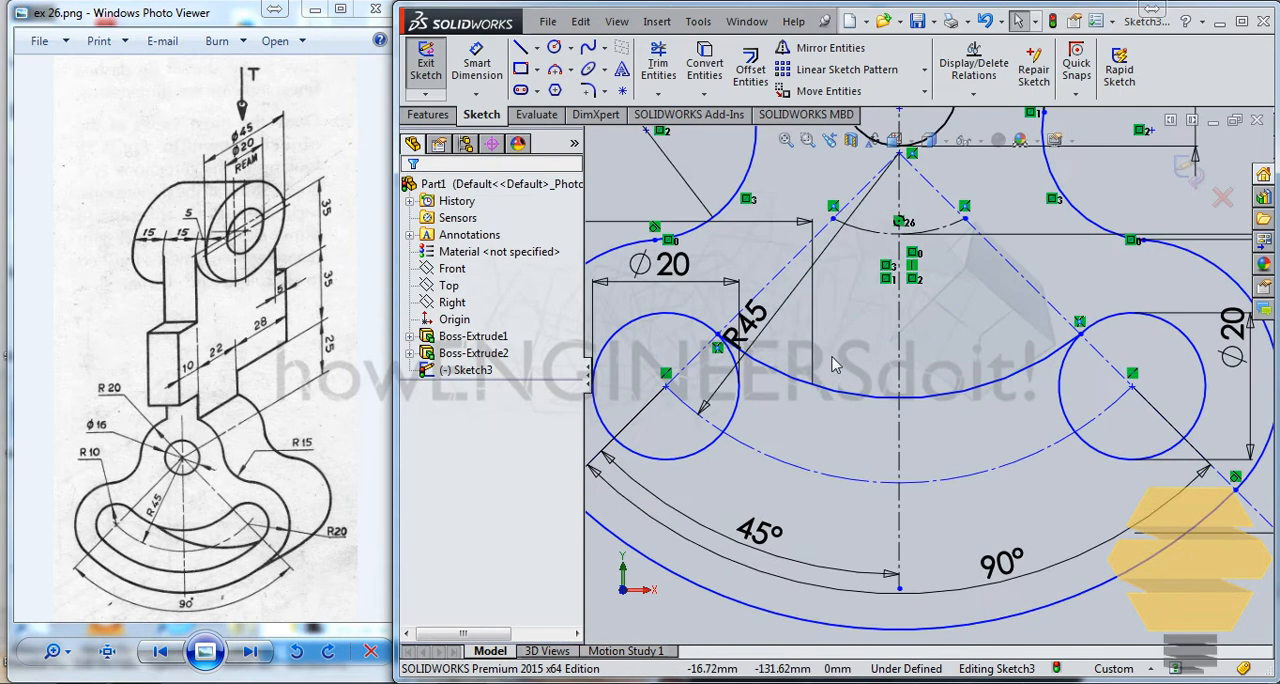
click(768, 373)
ctrl+click(670, 308)
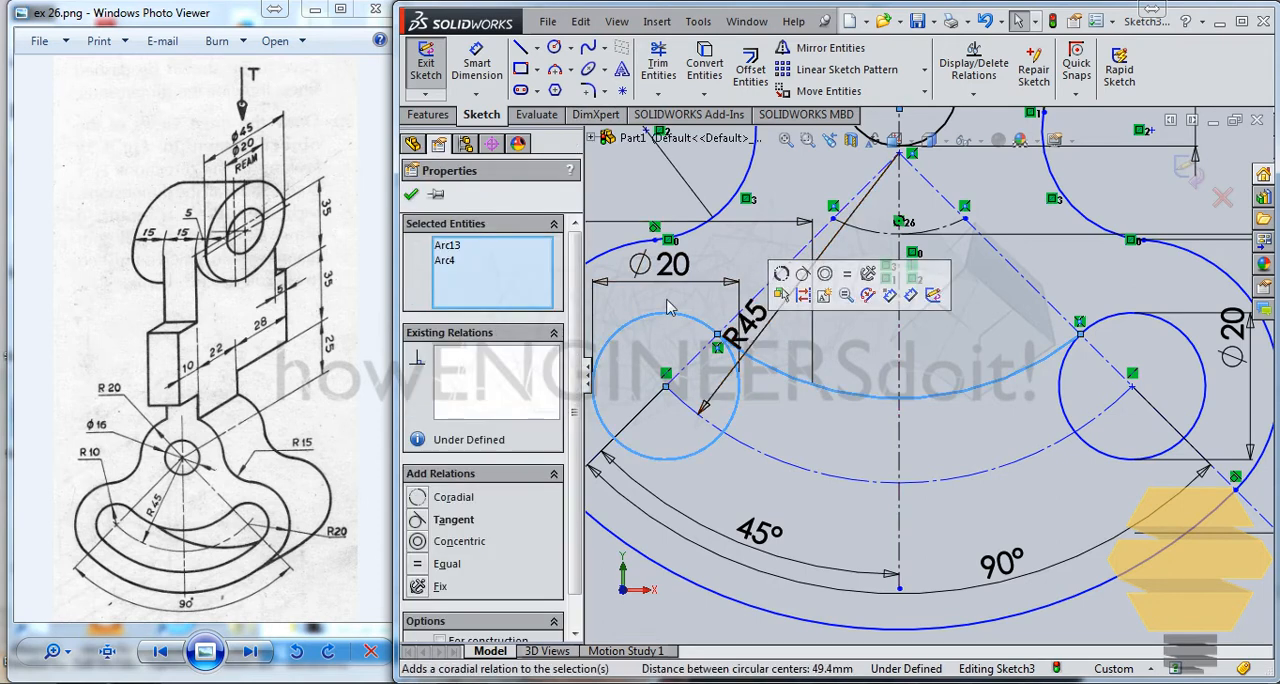
click(426, 525)
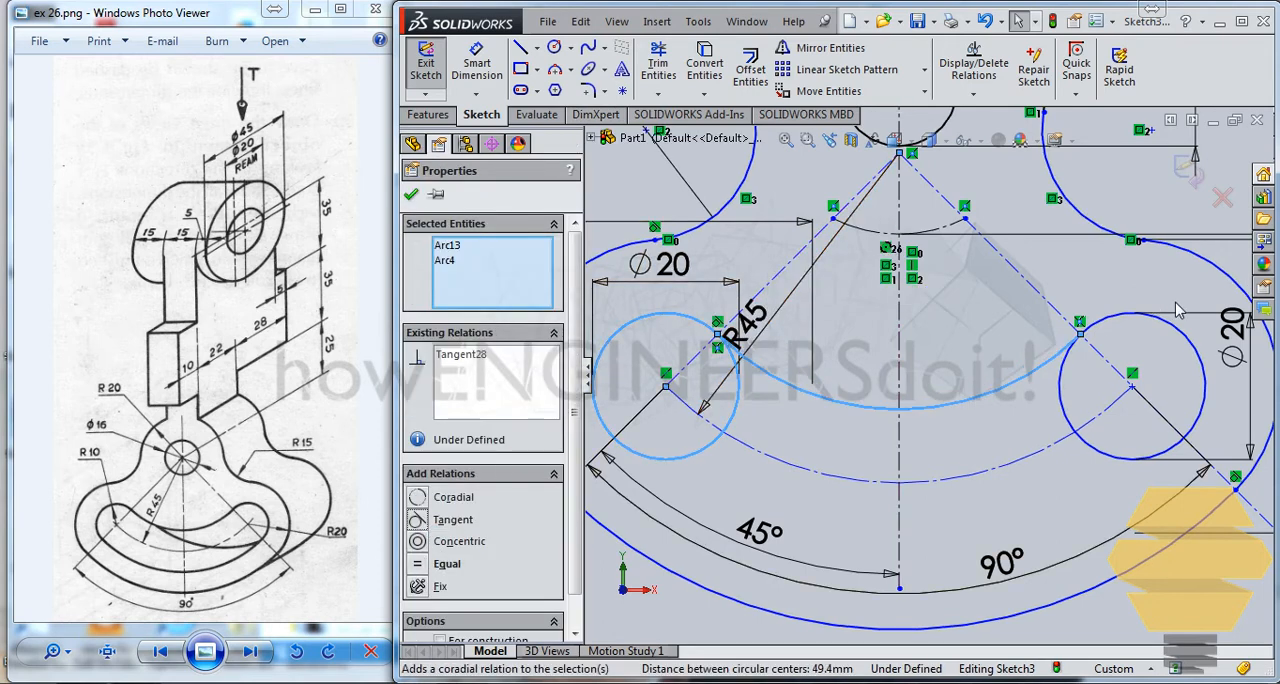
Step: Try to make the slot's upper arc tangent to the right 20 mm circle, and undo that relation
click(1016, 392)
click(1055, 365)
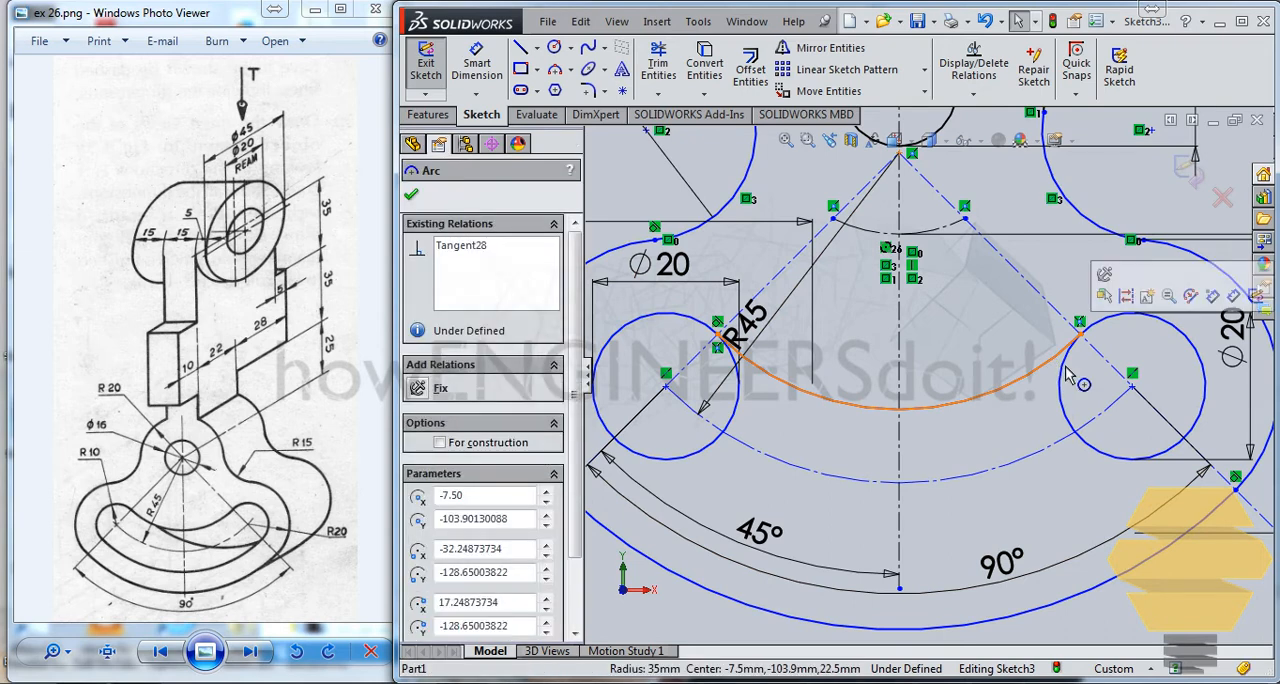
ctrl+click(1060, 372)
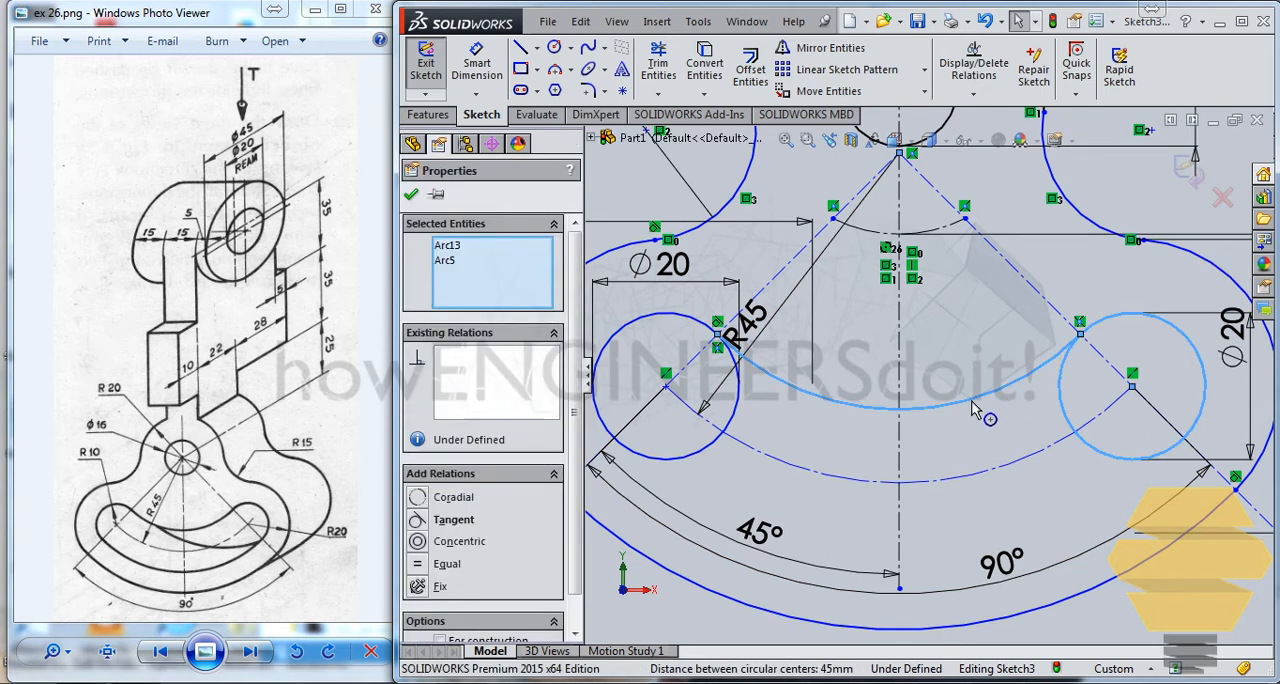
click(418, 521)
click(716, 492)
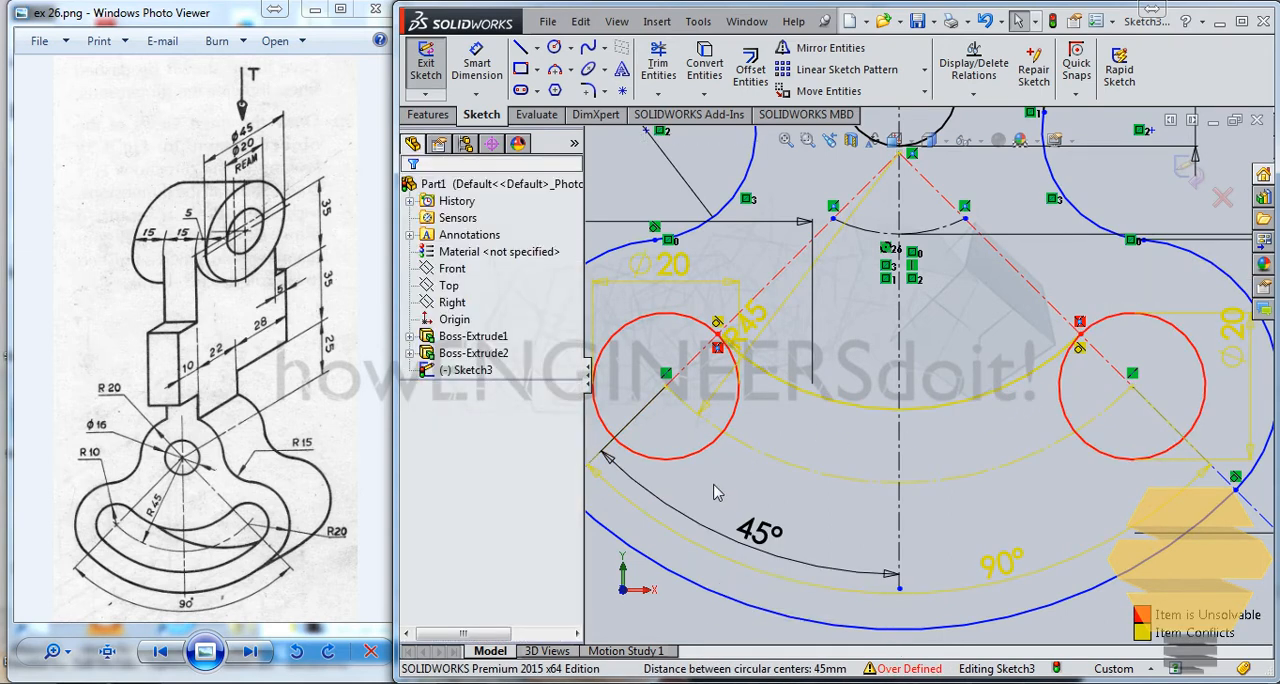
key(ctrl+z)
click(950, 357)
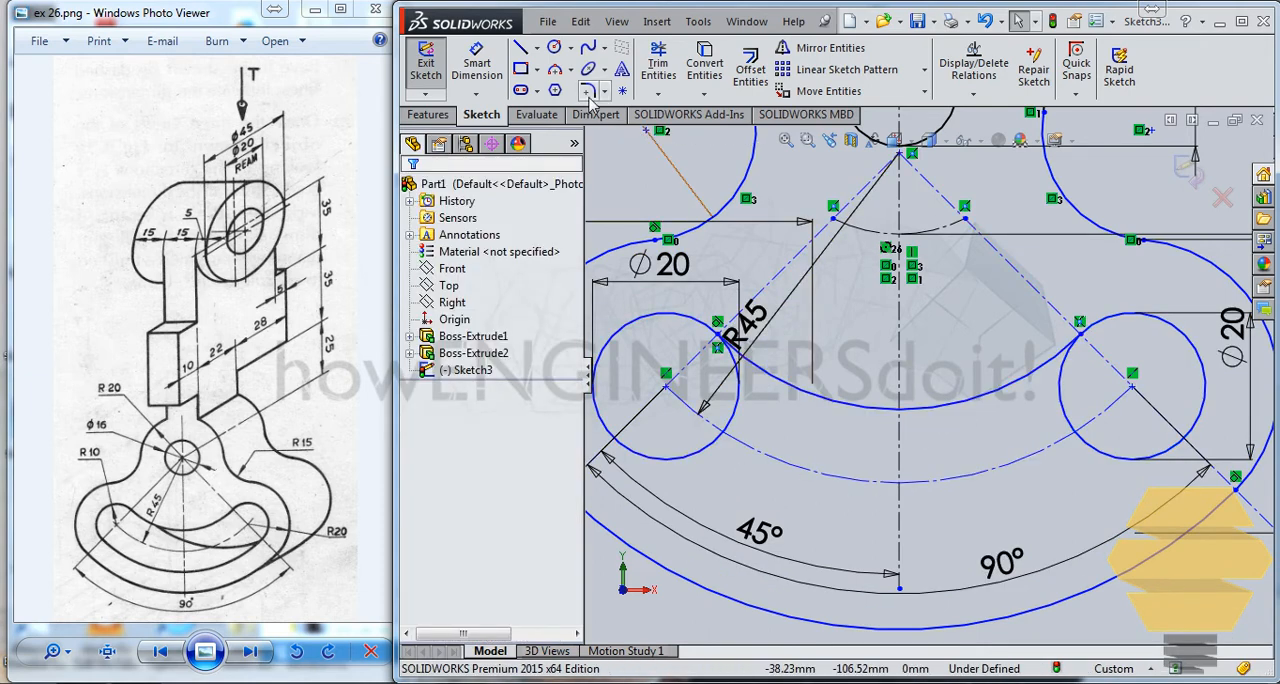
Step: Draw the slot's lower edge as a three-point arc joining the lower outer sides of both 20 mm circles, radius about 61.5 mm
click(555, 70)
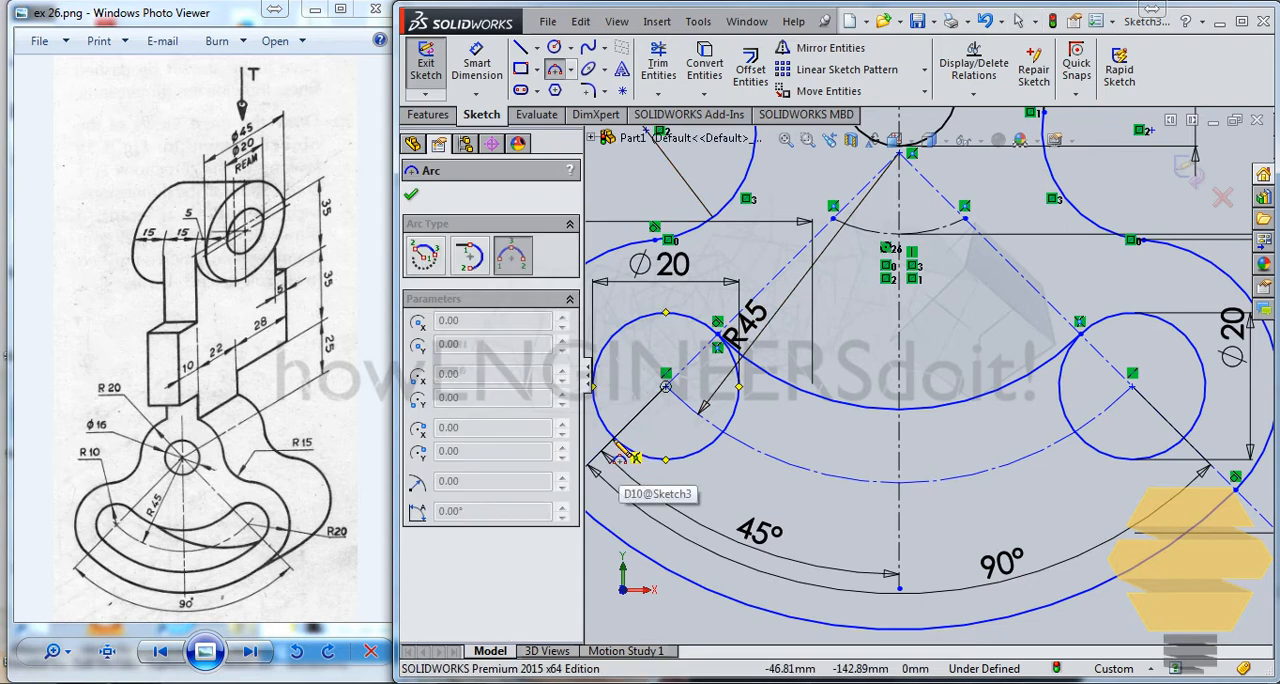
scroll(641, 432, up, 2)
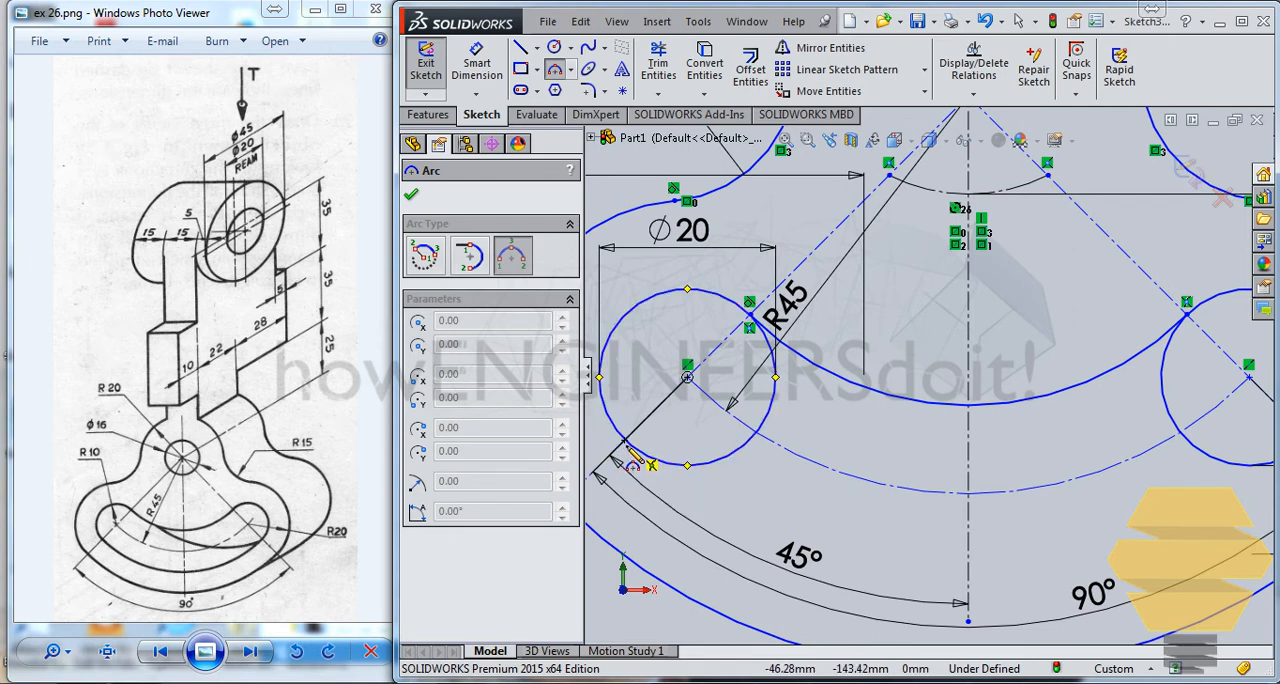
click(633, 459)
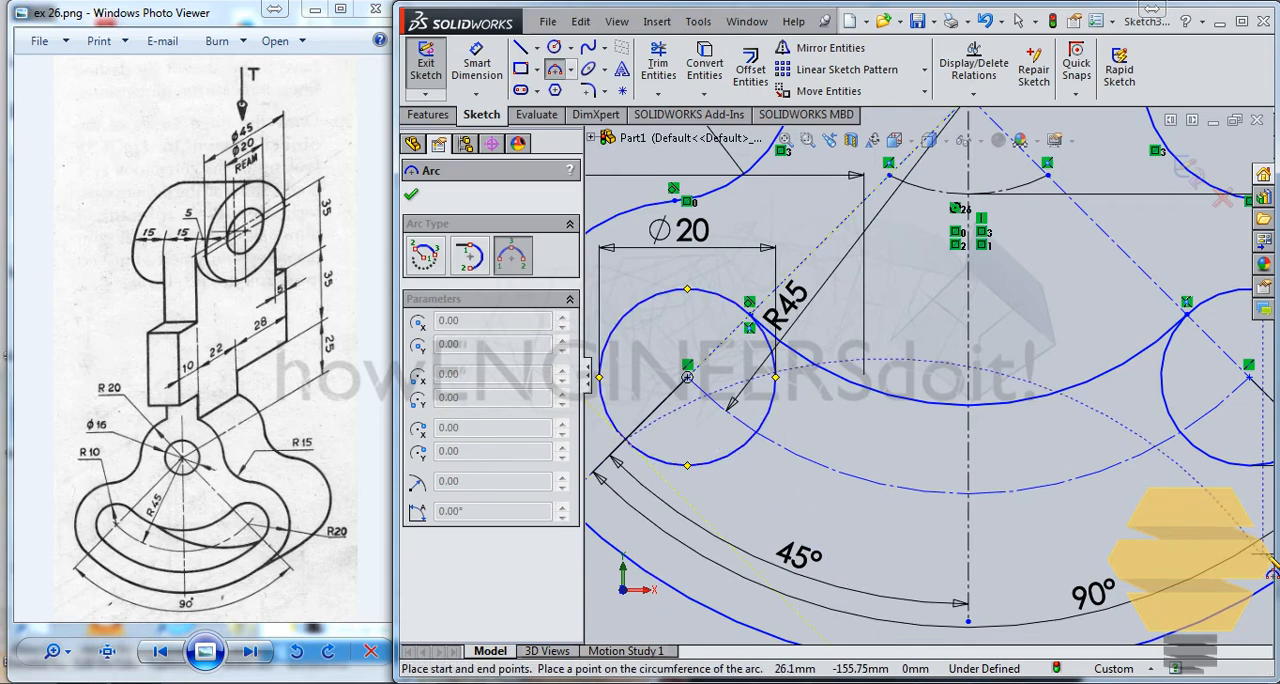
scroll(1240, 545, up, 2)
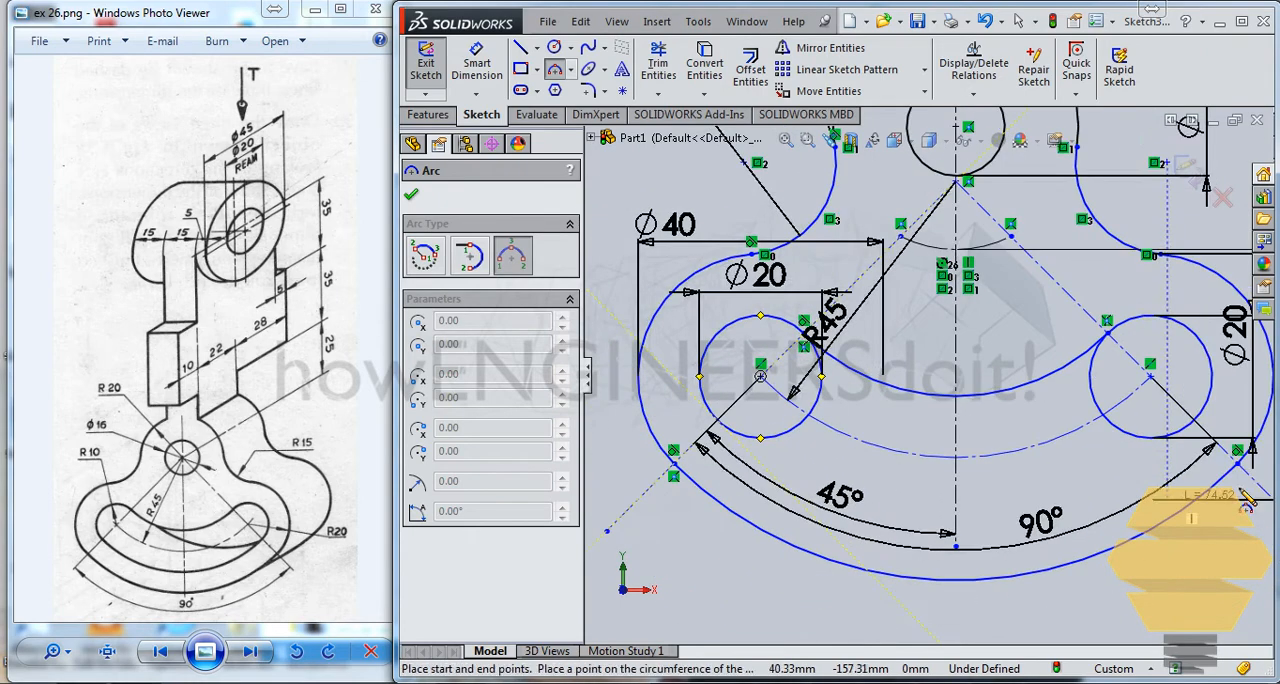
click(1205, 433)
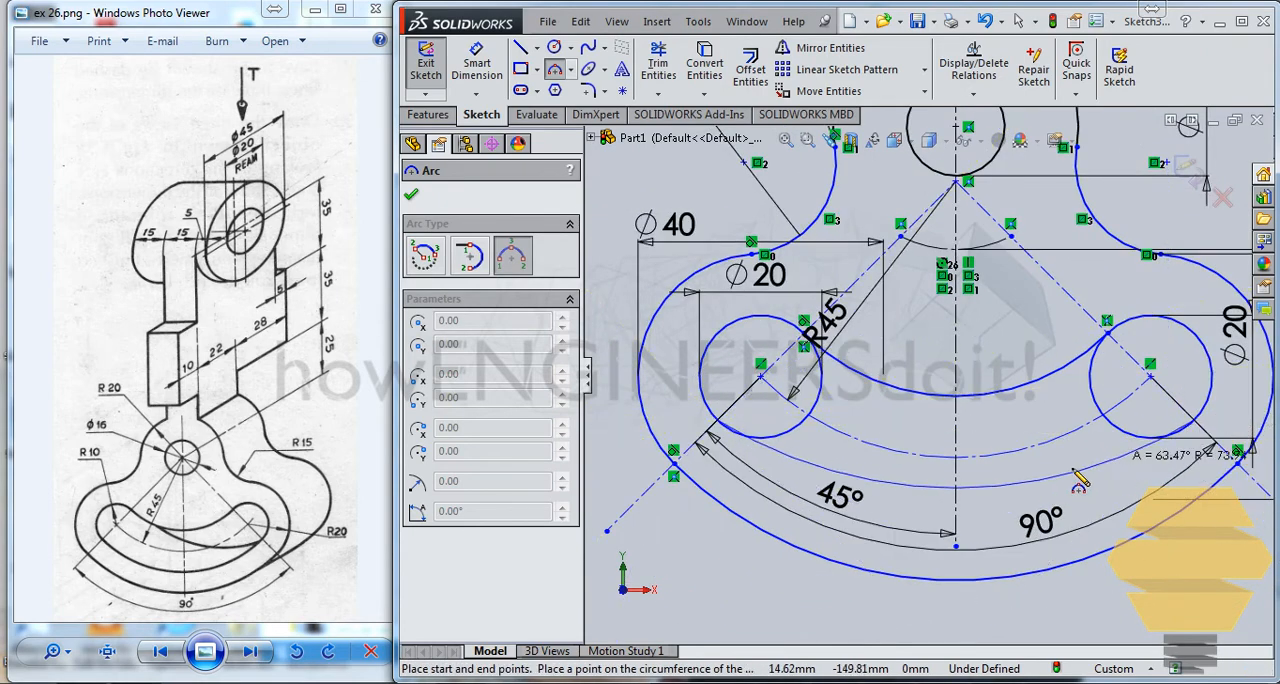
click(1000, 517)
key(Escape)
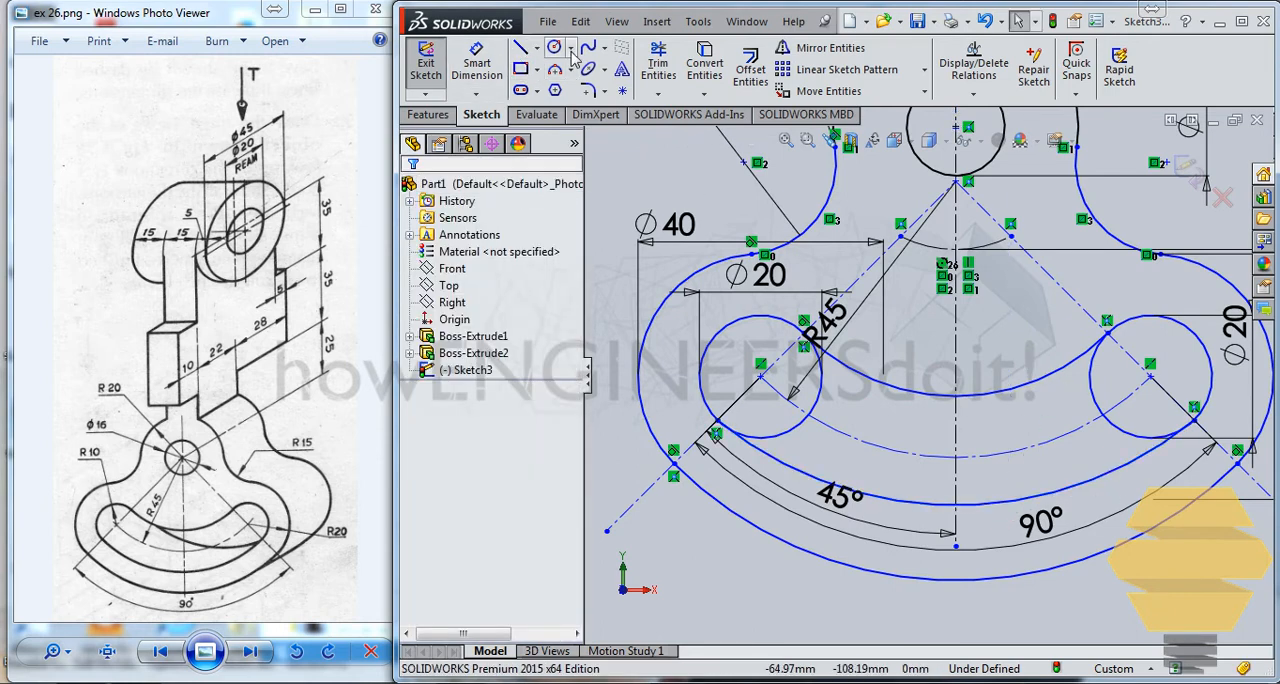
Step: Make the slot's lower arc tangent to the left 20 mm circle
click(785, 460)
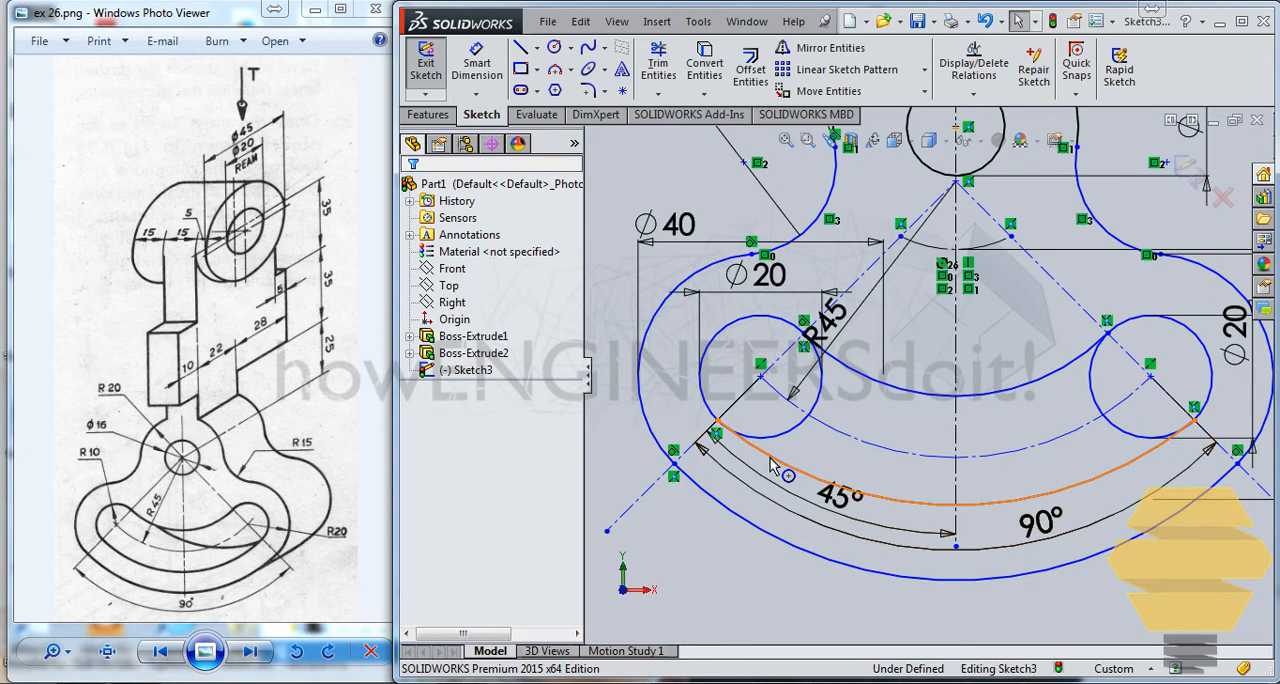
ctrl+click(712, 416)
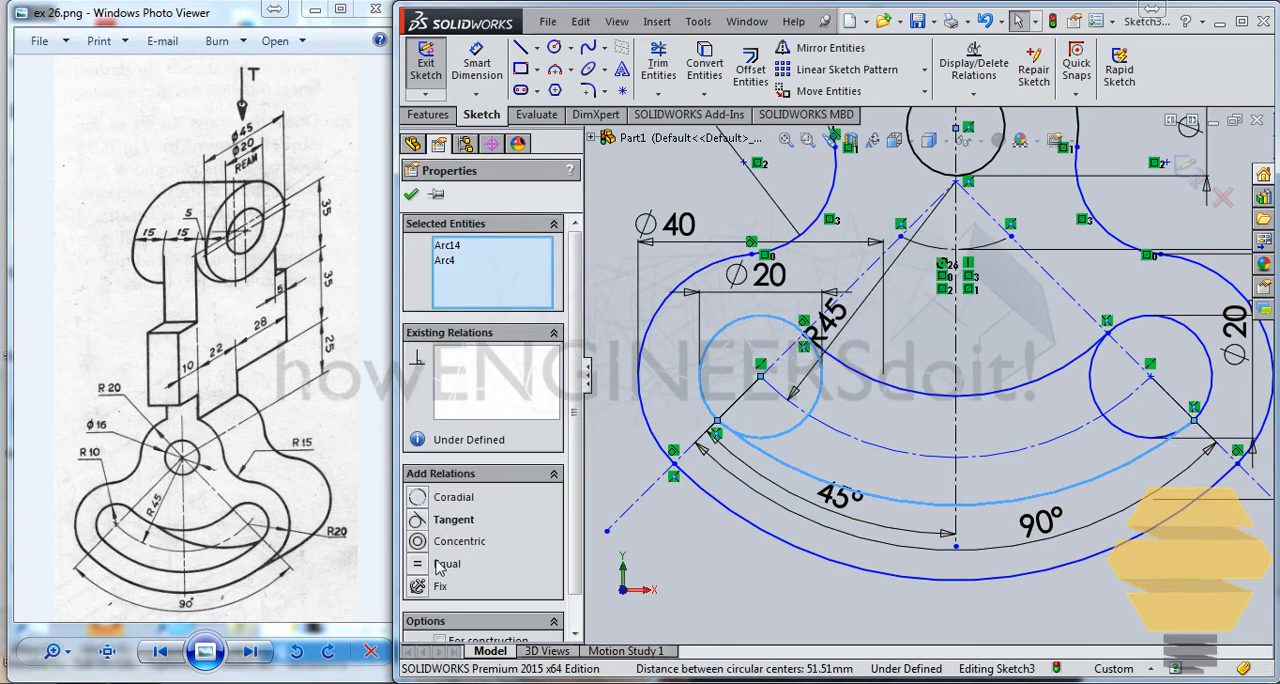
click(424, 522)
key(Escape)
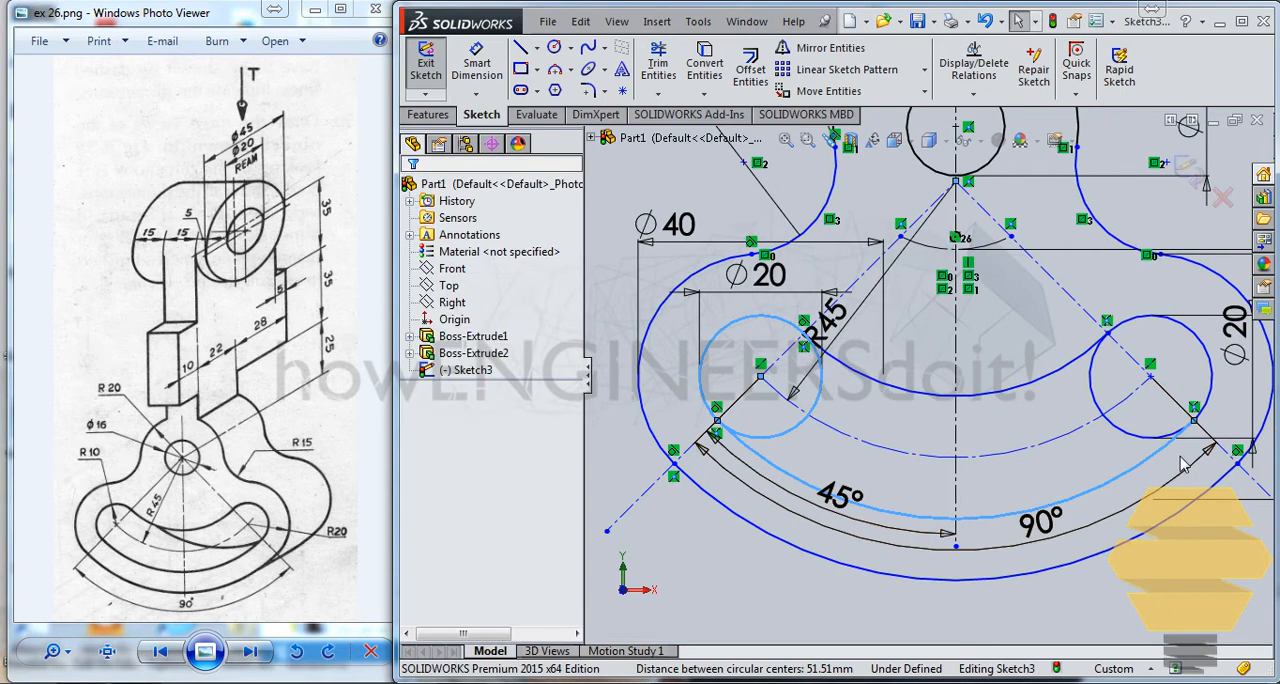
Step: Try to make the slot's lower arc tangent to the right 20 mm circle, and undo that relation
click(1138, 437)
ctrl+click(1145, 461)
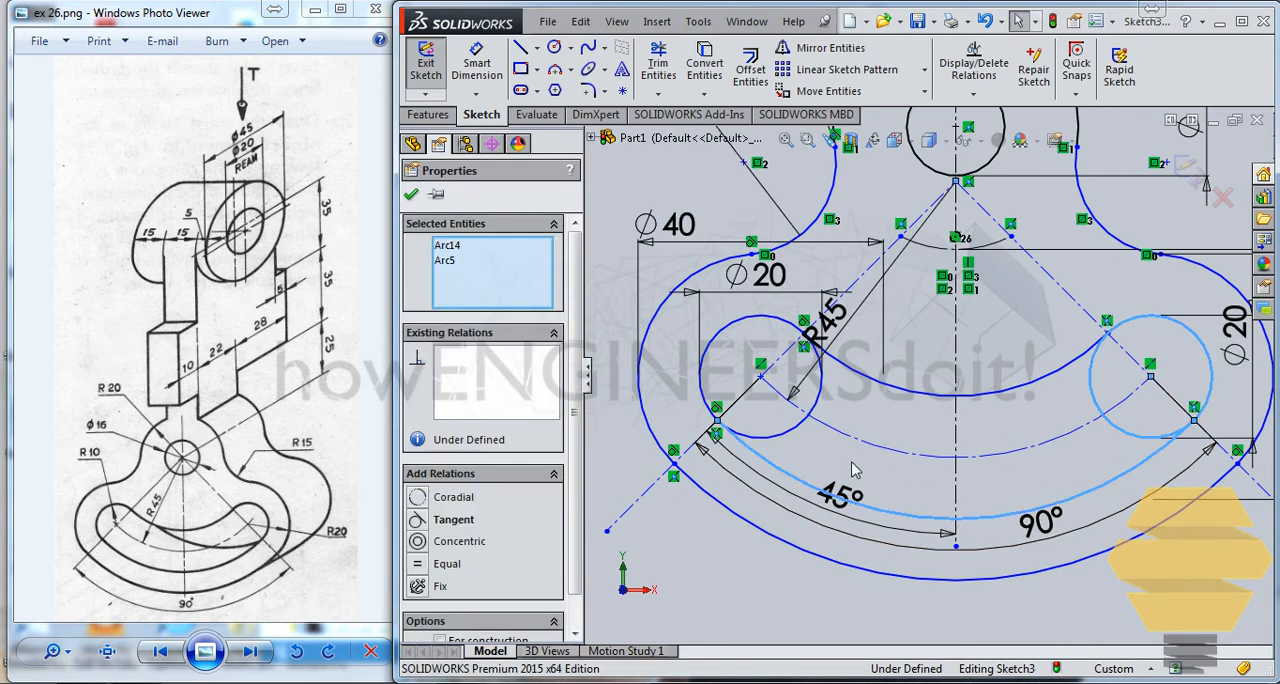
click(428, 520)
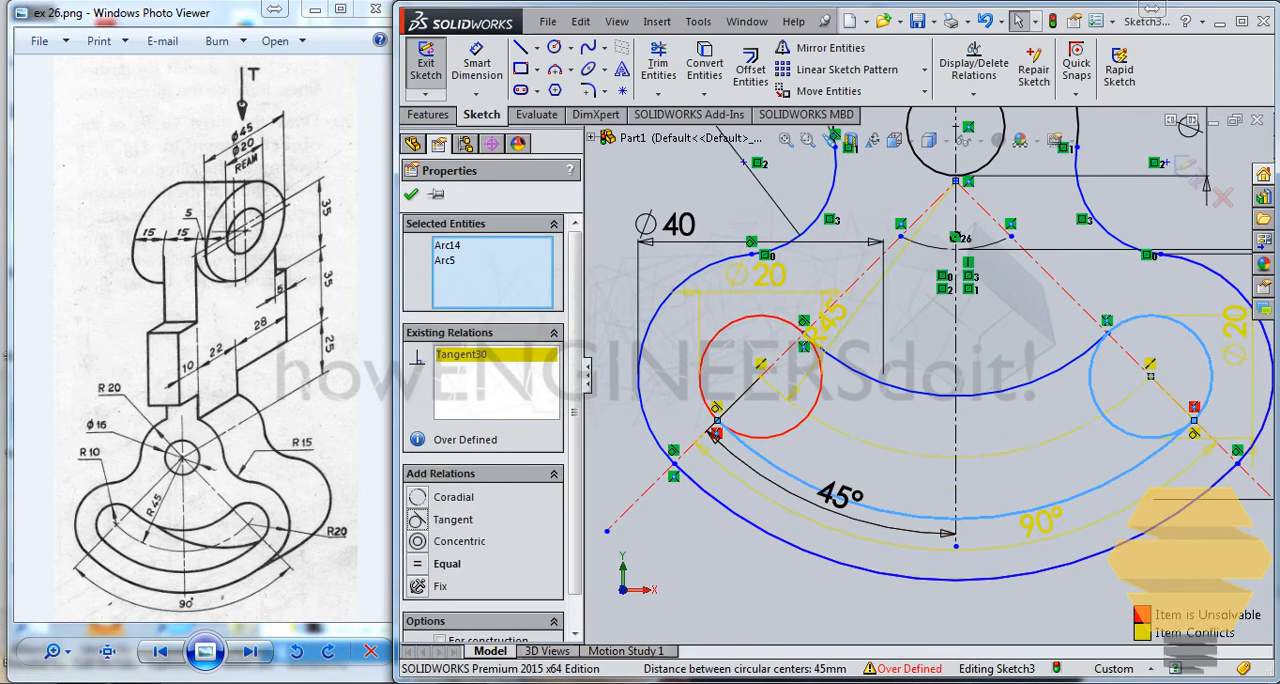
key(Escape)
key(ctrl+z)
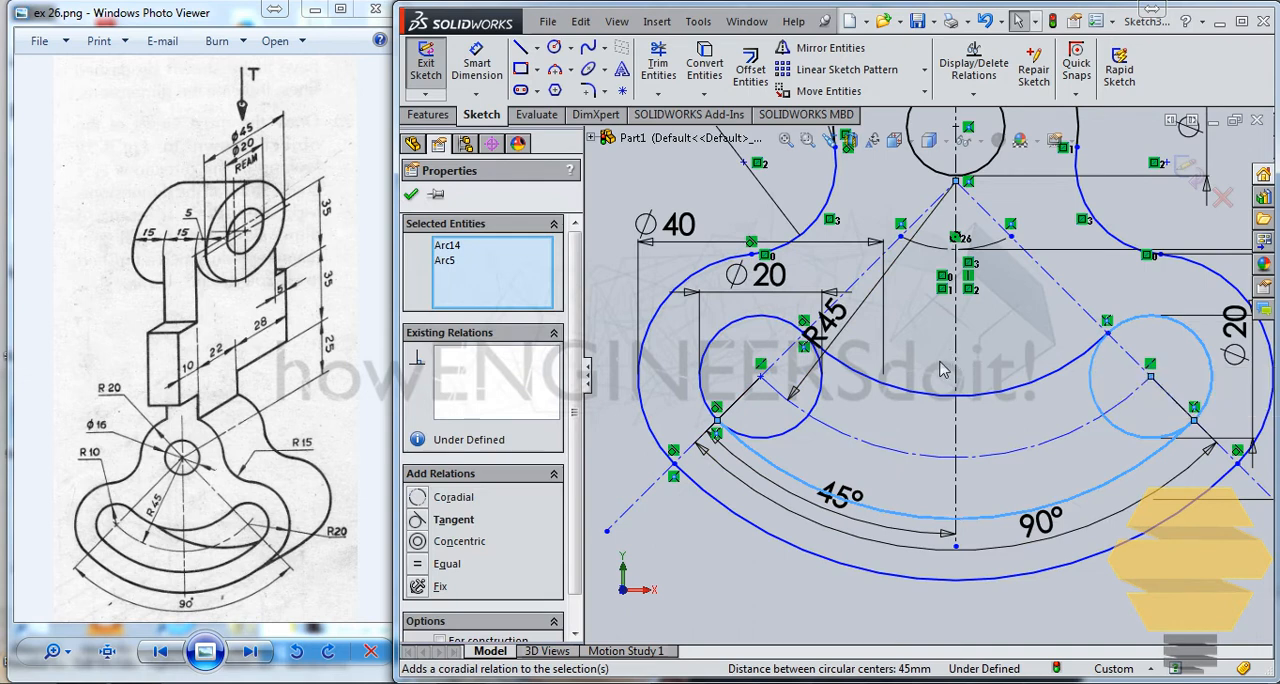
click(937, 364)
Step: Trim the inner portions of both 20 mm circles between the upper and lower arcs to leave one closed curved slot
click(664, 72)
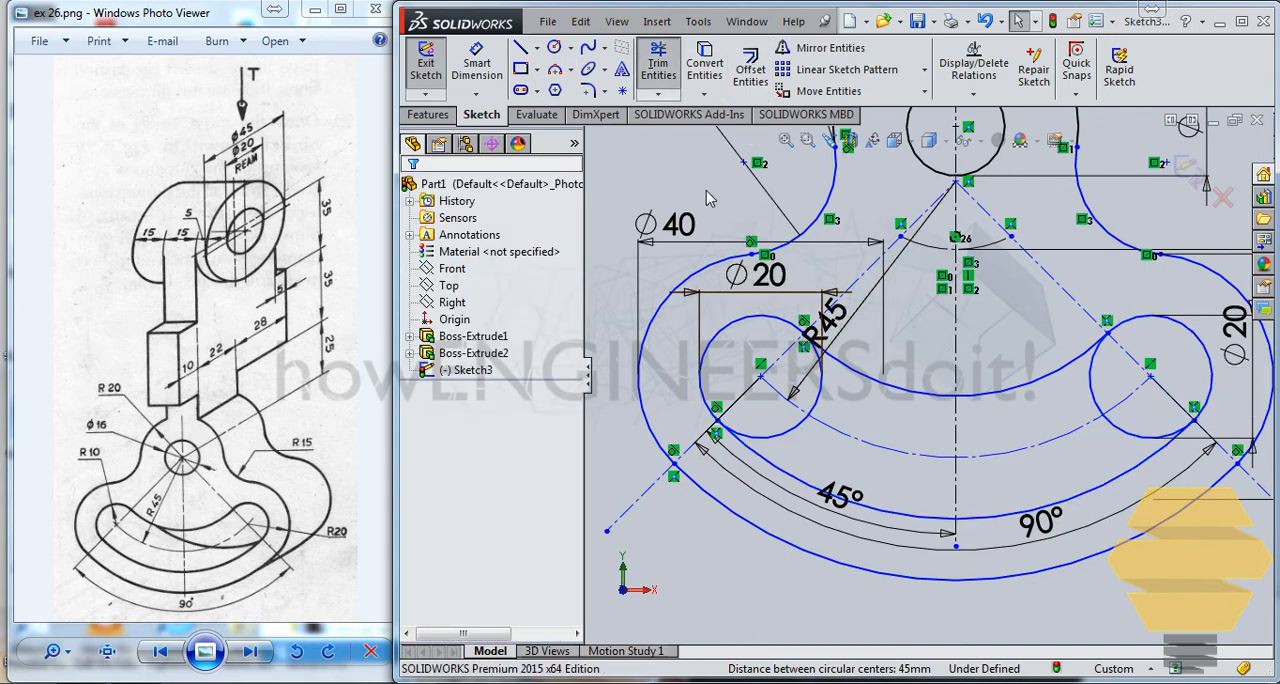
drag(832, 408, 808, 378)
drag(829, 443, 782, 421)
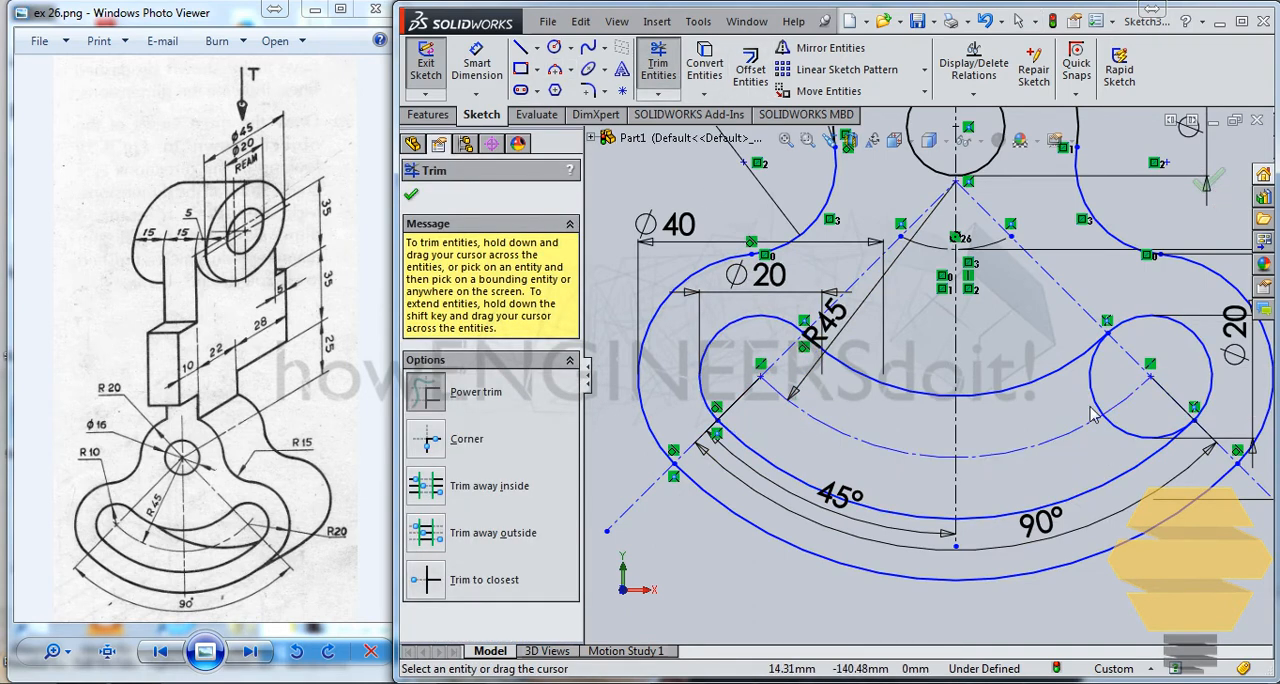
drag(1093, 414, 1096, 457)
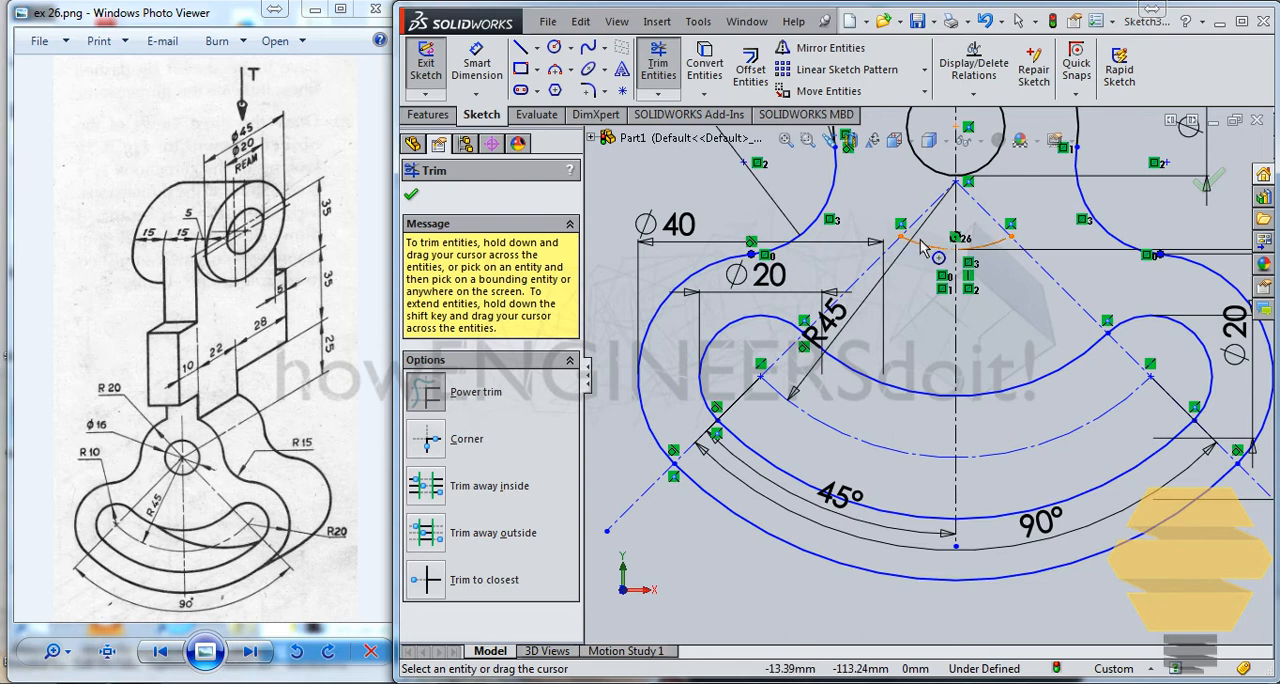
scroll(910, 265, up, 3)
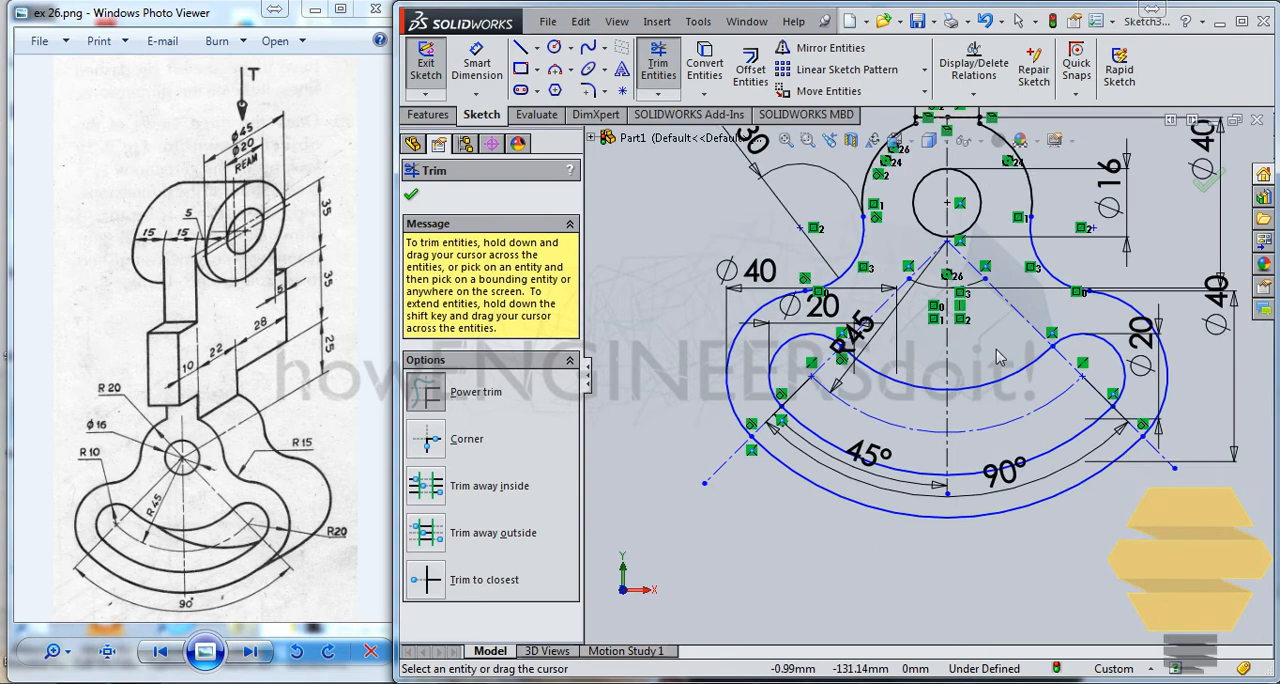
click(412, 196)
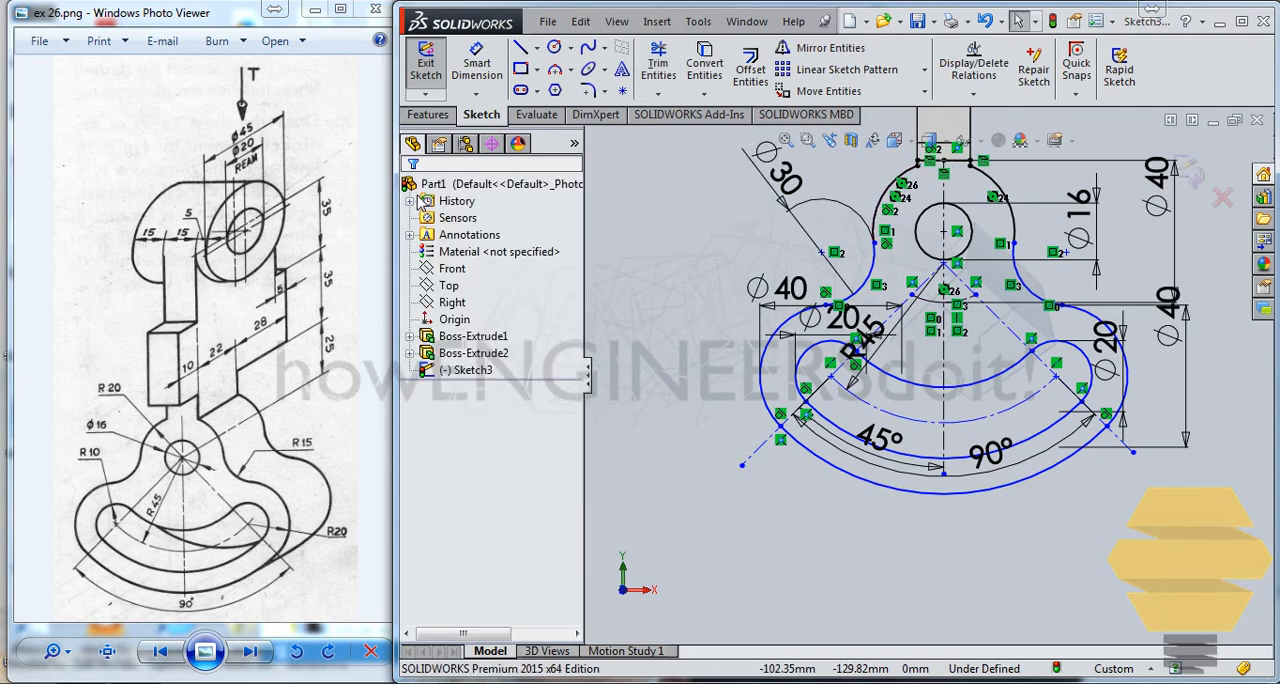
Step: Close the slotted sector sketch and start a blind boss extrusion from it
click(1190, 176)
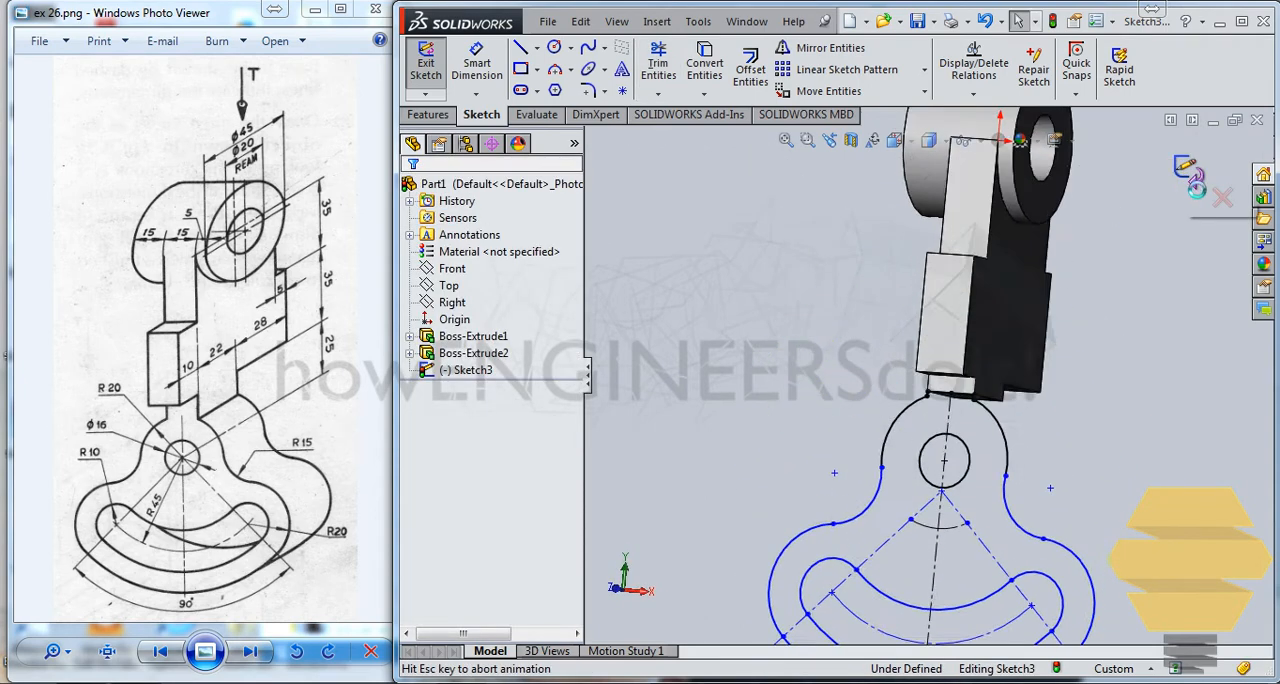
mouse_move(918, 410)
middle_down()
mouse_move(932, 466)
mouse_move(886, 502)
mouse_move(909, 512)
mouse_move(826, 395)
middle_up()
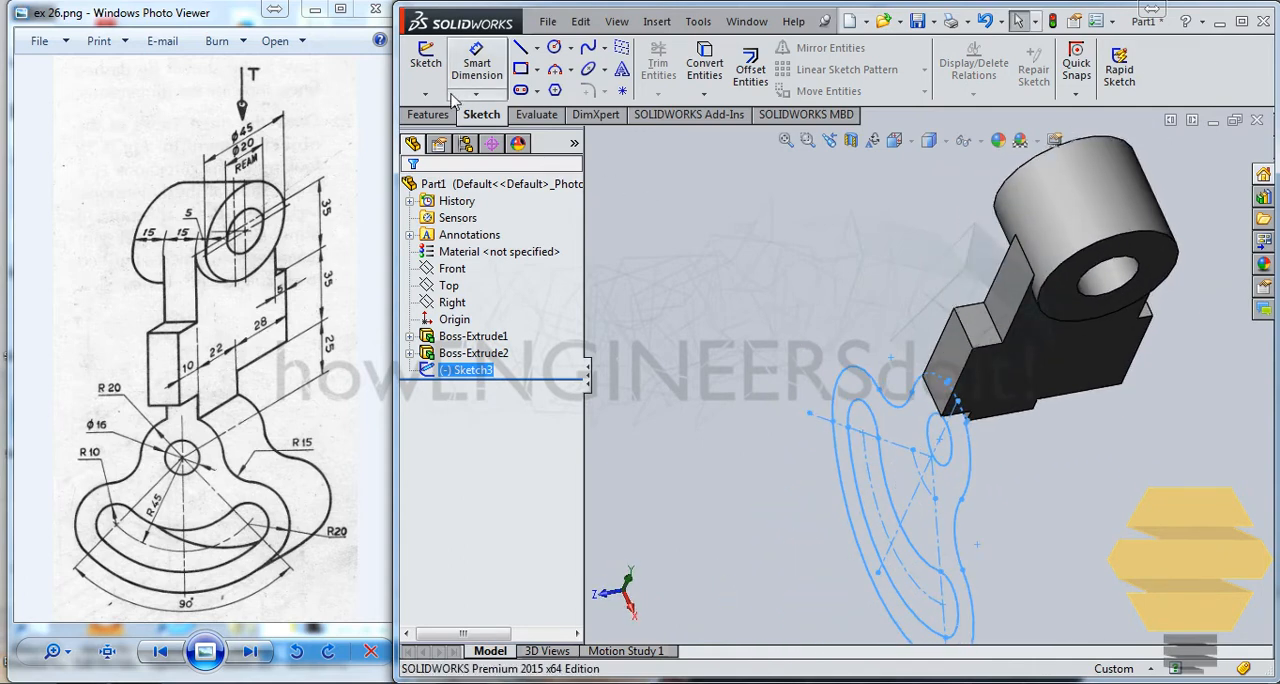
click(428, 114)
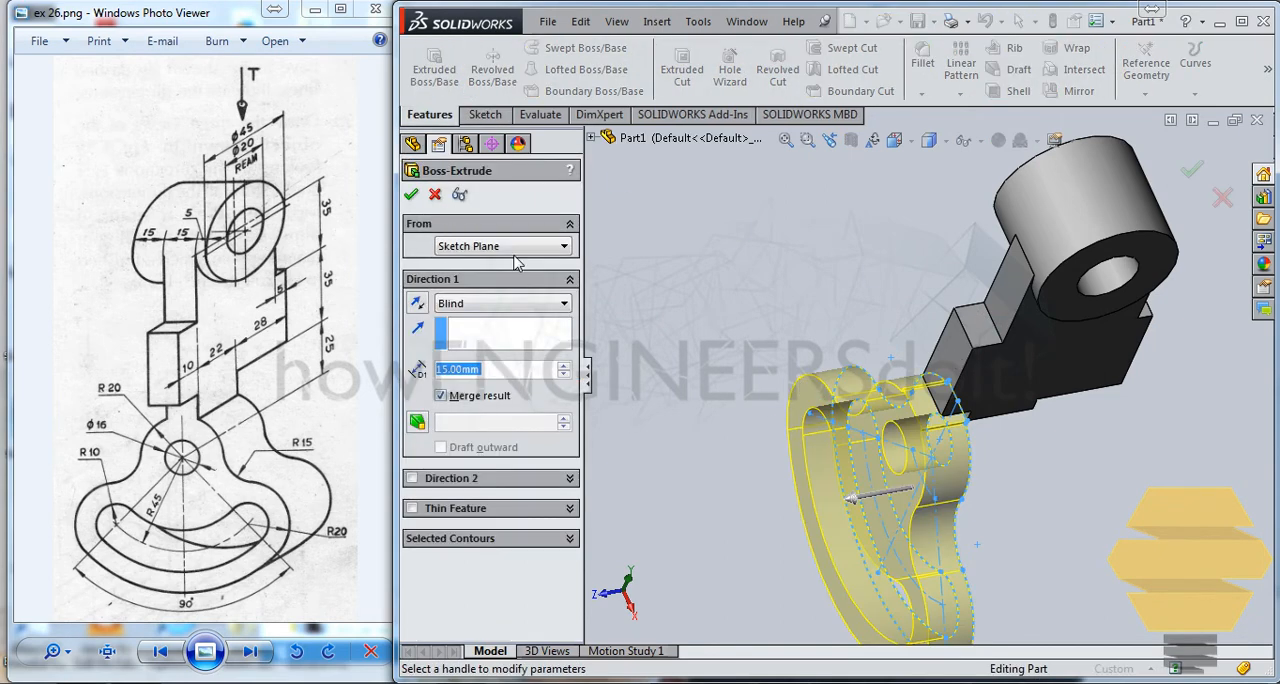
Step: Try to extrude the sector profile 22 mm in a second direction with a depth of 0 in the first direction
click(411, 480)
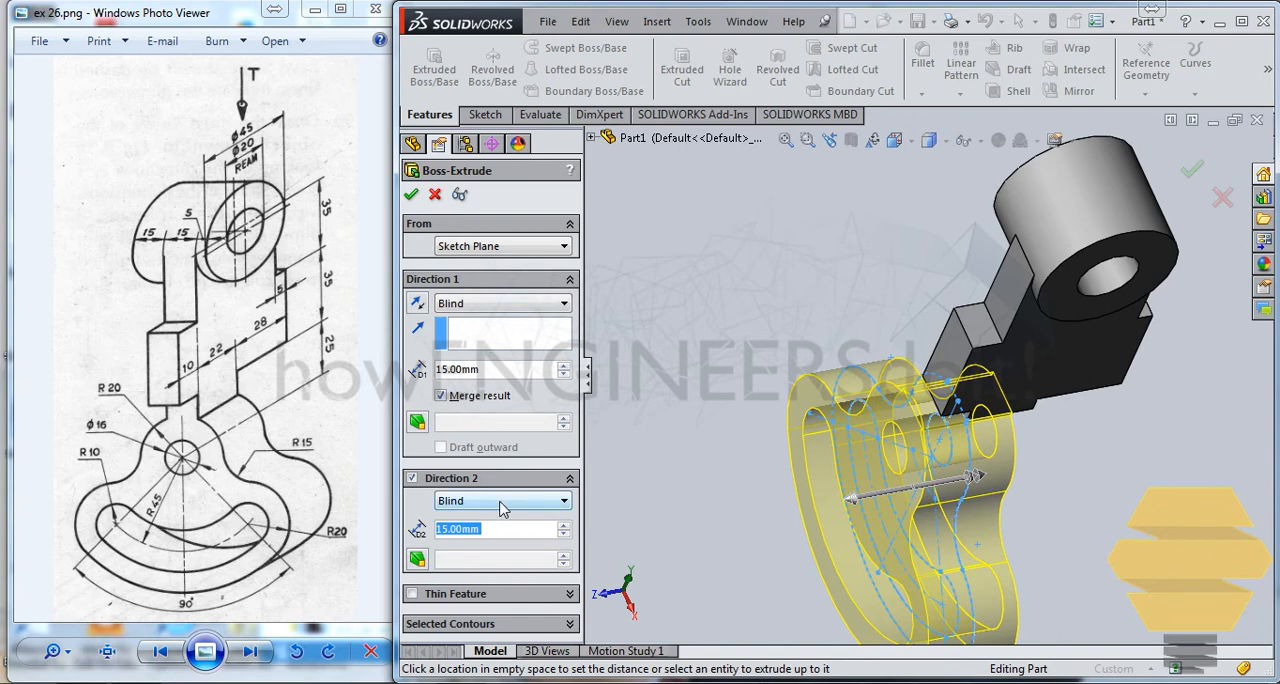
text(22)
key(Return)
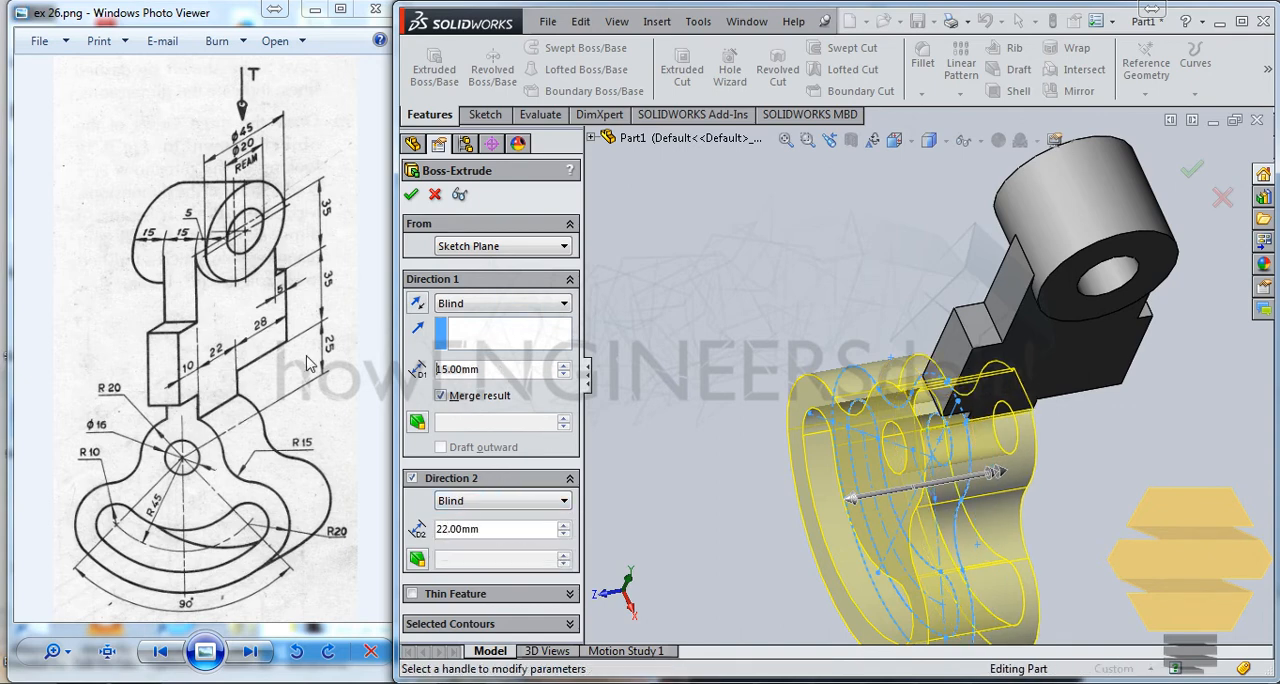
double_click(500, 370)
text(0)
click(412, 196)
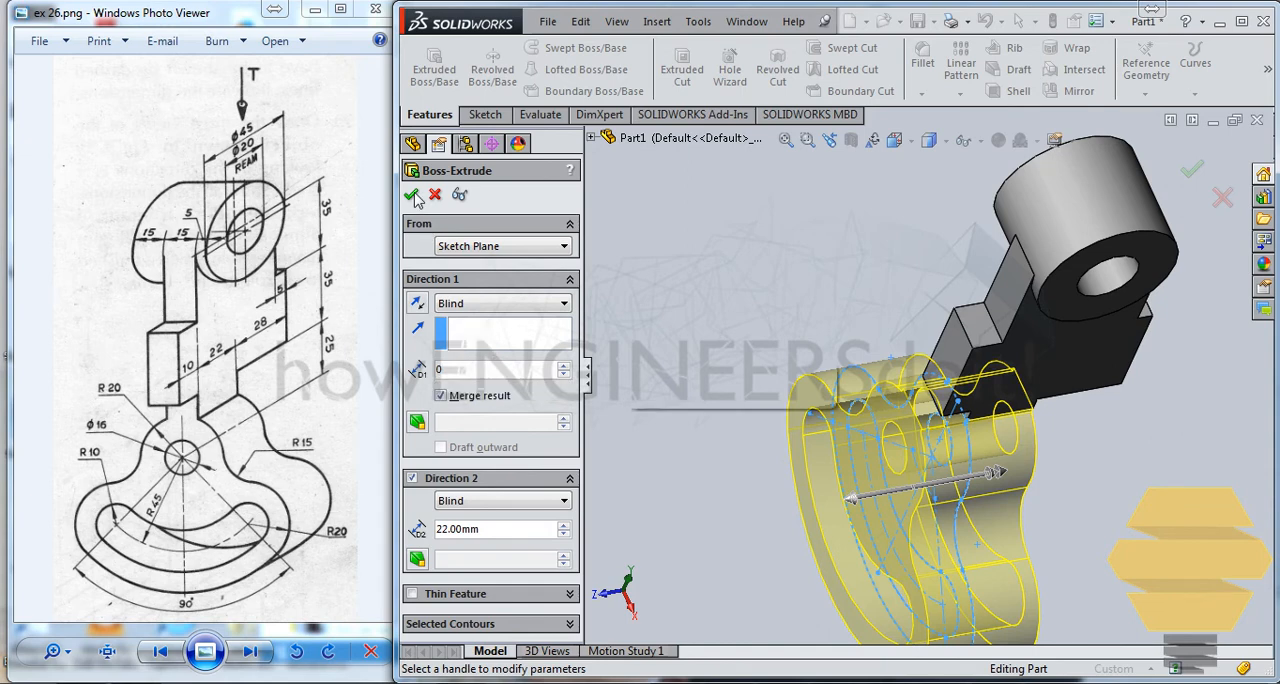
click(412, 197)
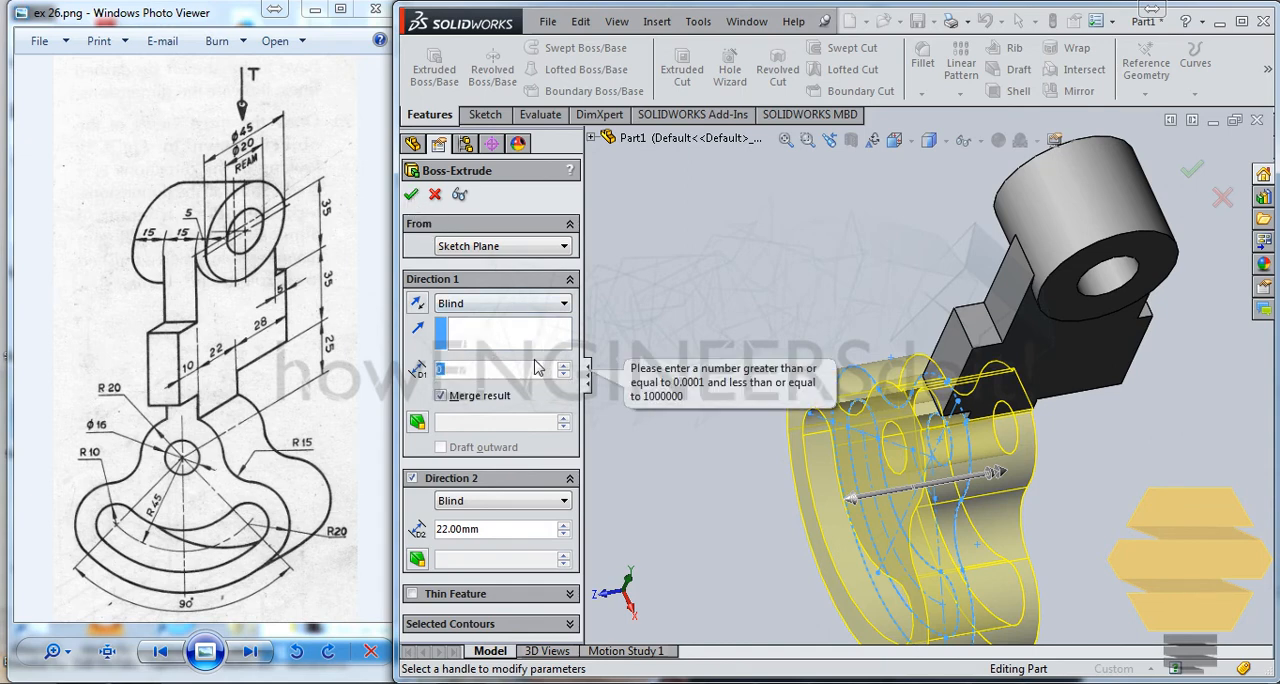
click(506, 380)
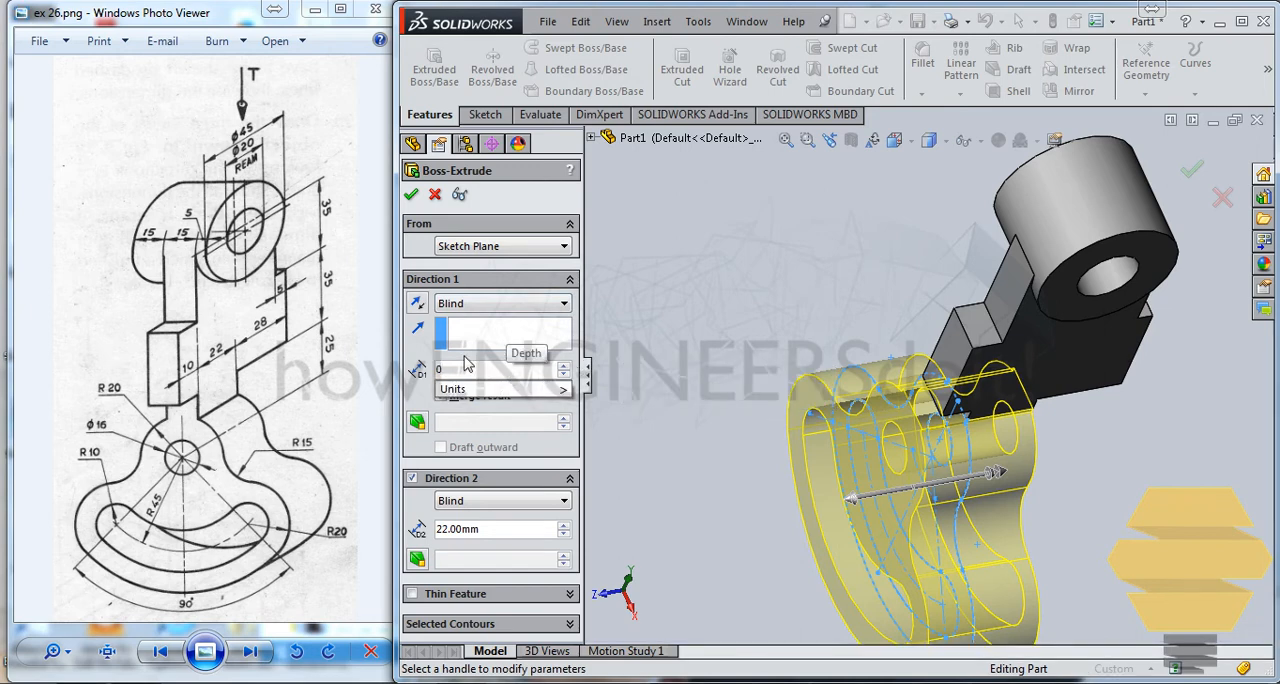
click(423, 307)
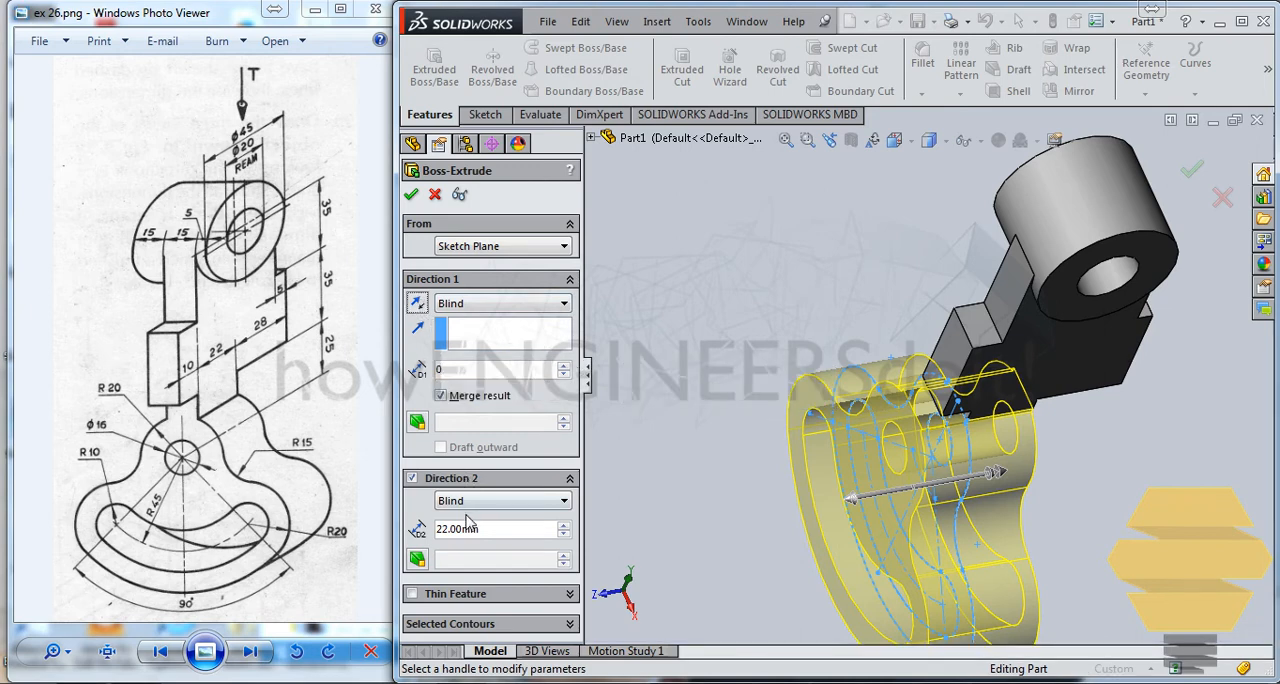
click(413, 481)
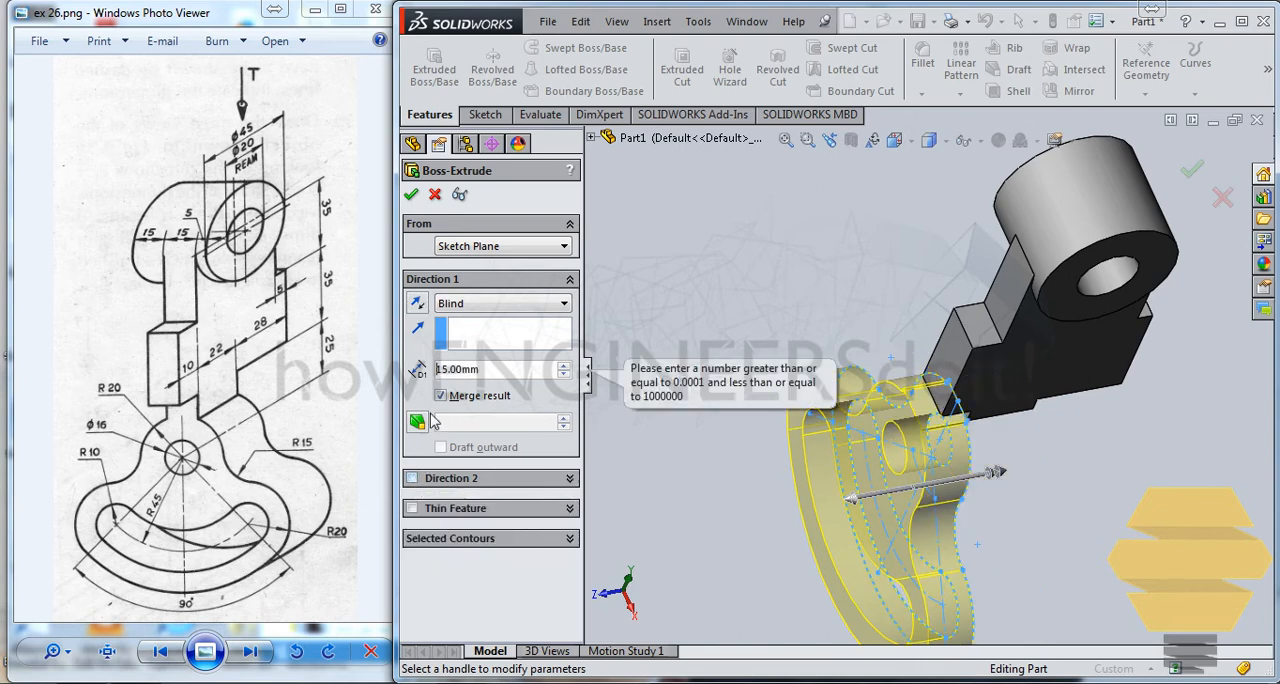
Step: Extrude the slotted sector profile as a blind boss 22 mm deep in a single direction
text(22)
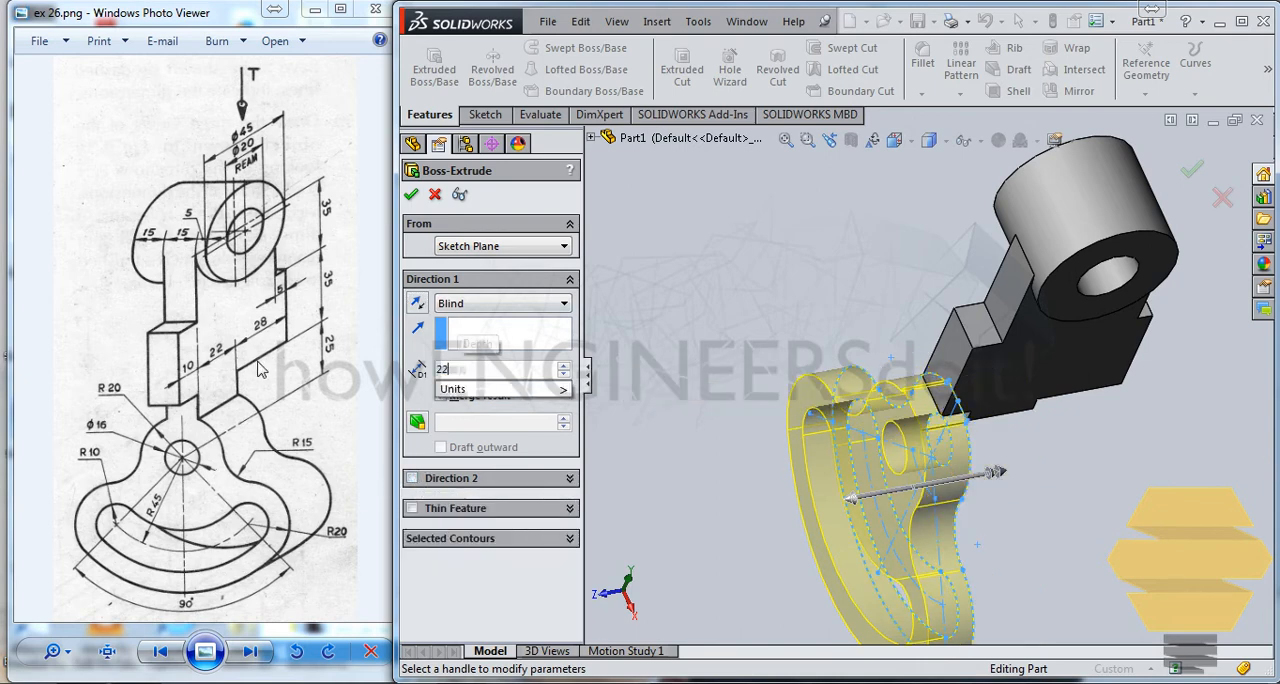
key(Return)
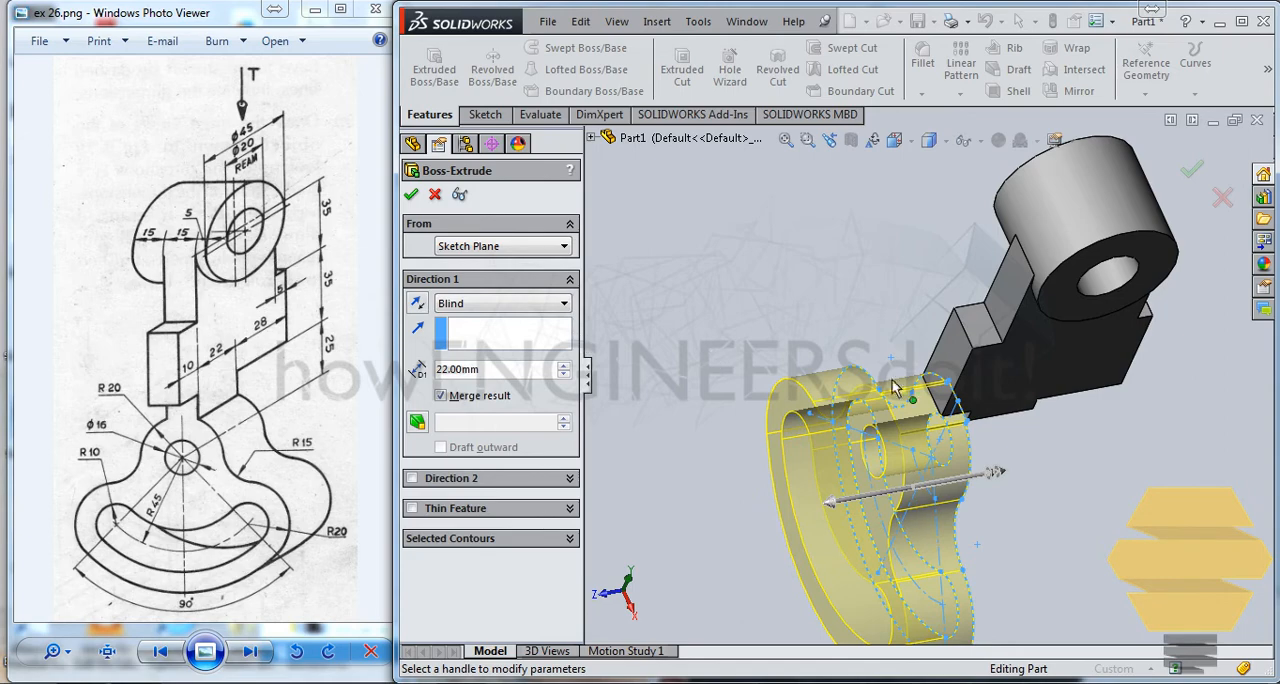
click(411, 194)
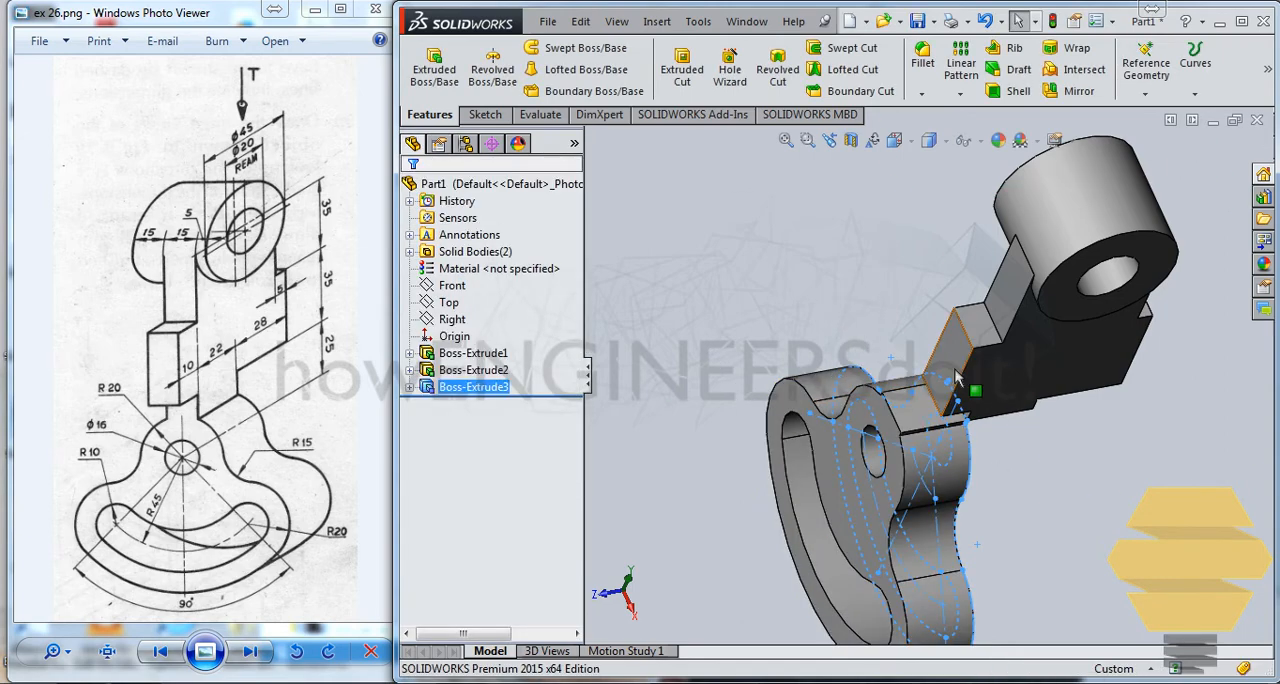
Step: Edit the slotted sector's extrusion to reverse its direction so it runs beneath the lever's stepped block
middle_drag(940, 345, 872, 308)
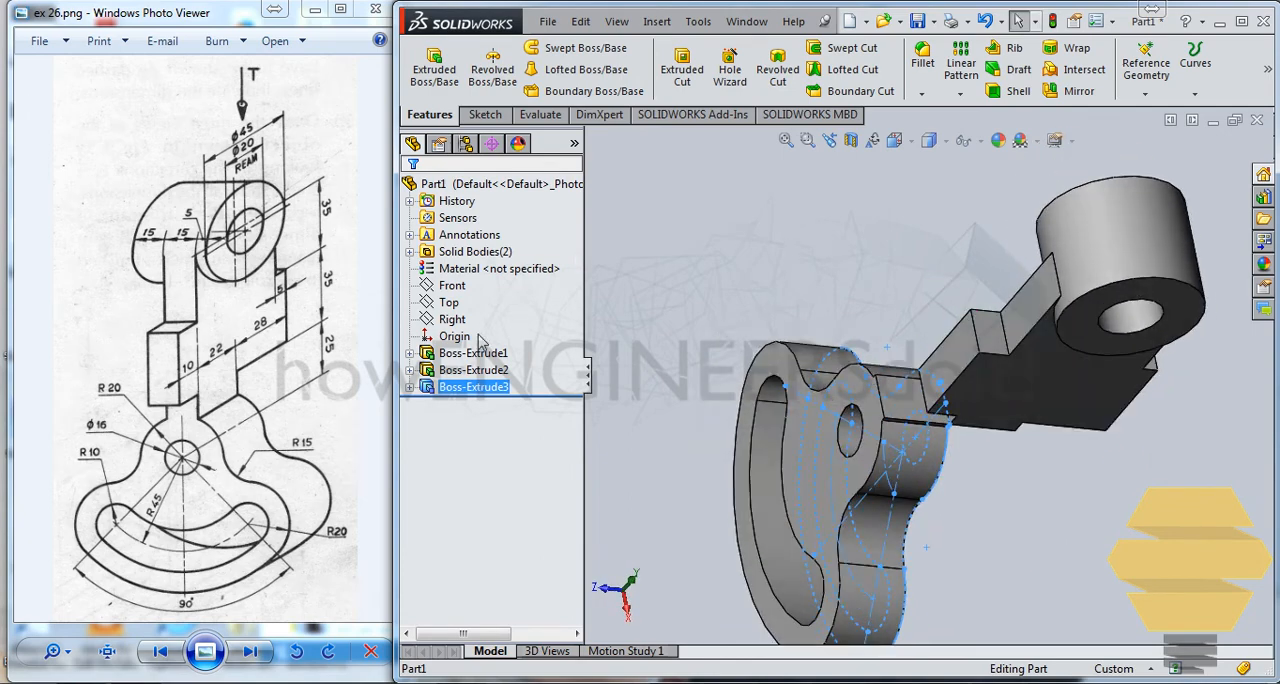
right_click(456, 388)
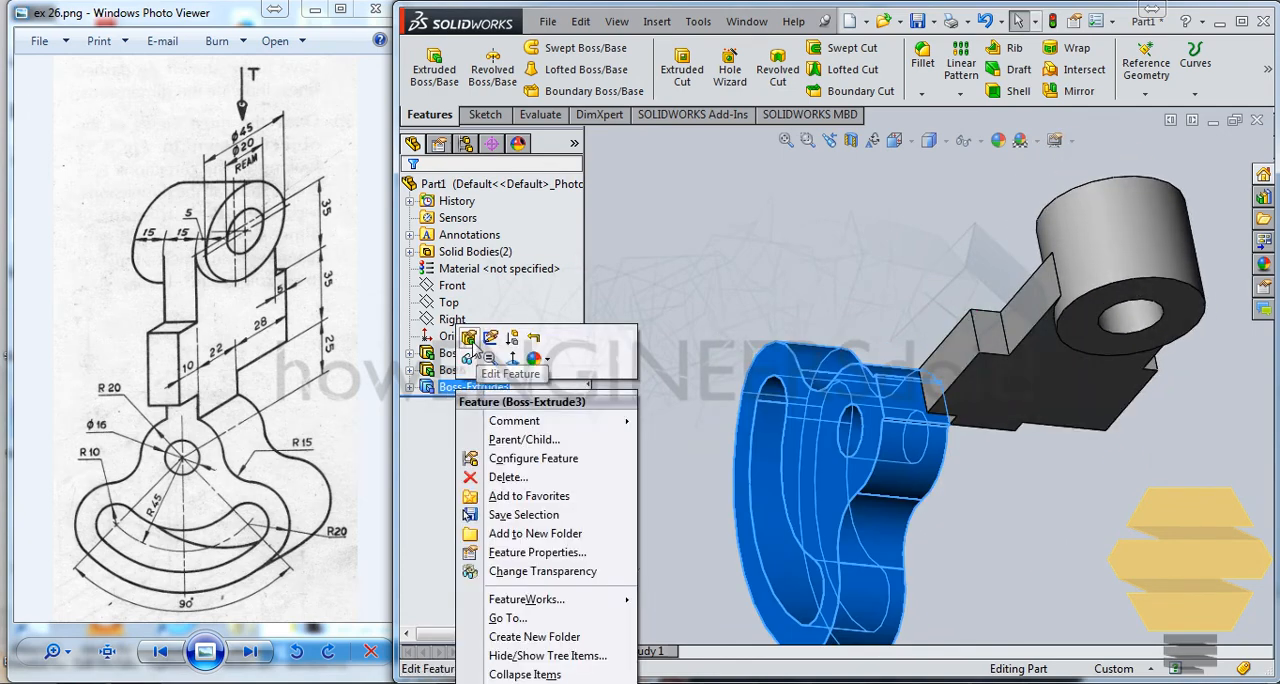
click(469, 338)
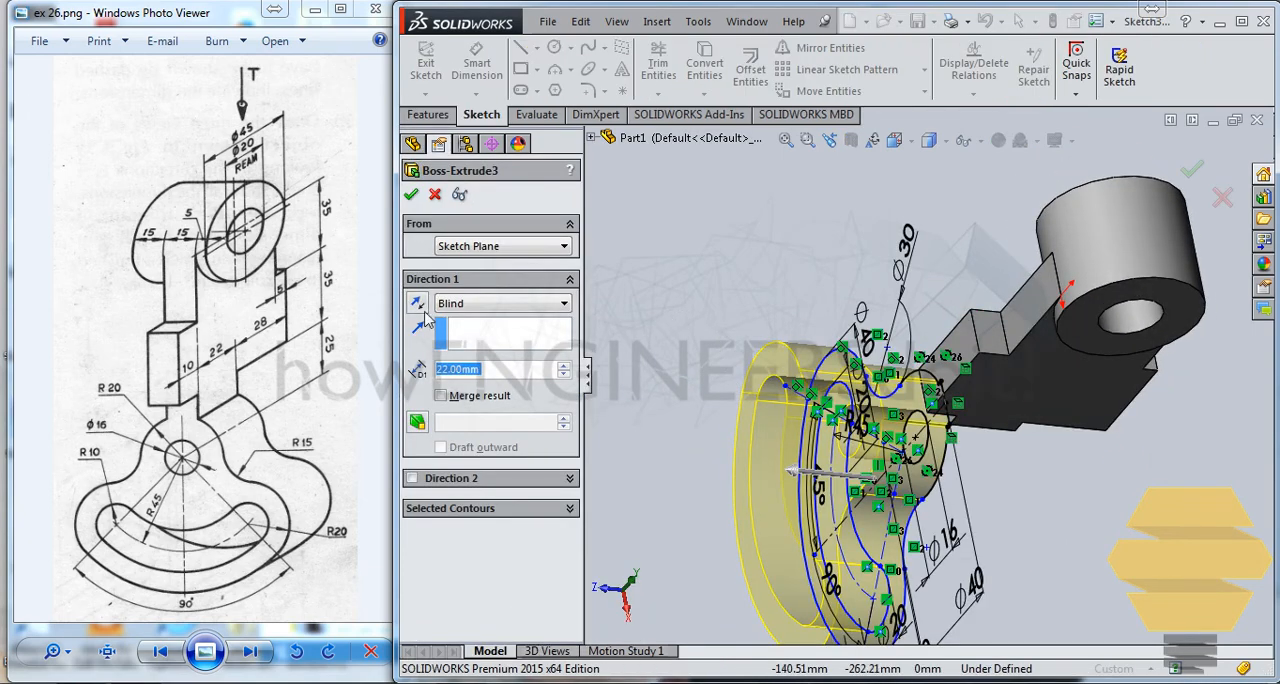
click(418, 303)
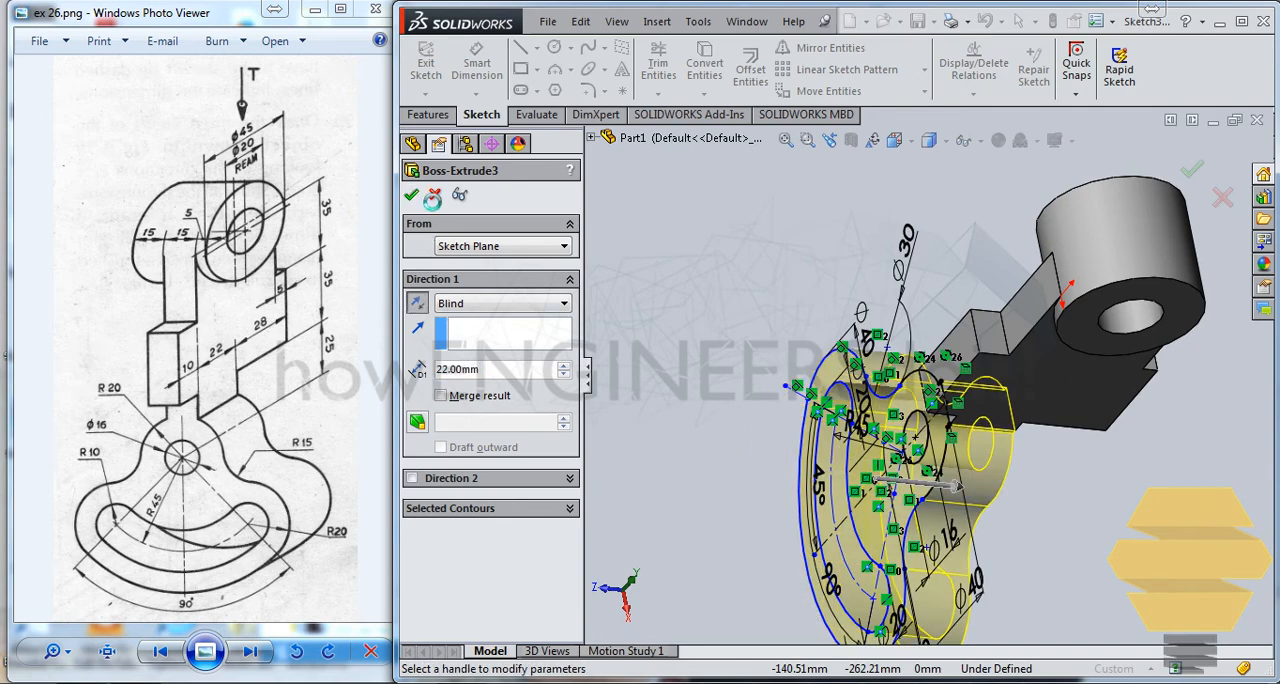
click(413, 196)
middle_drag(1066, 399, 995, 368)
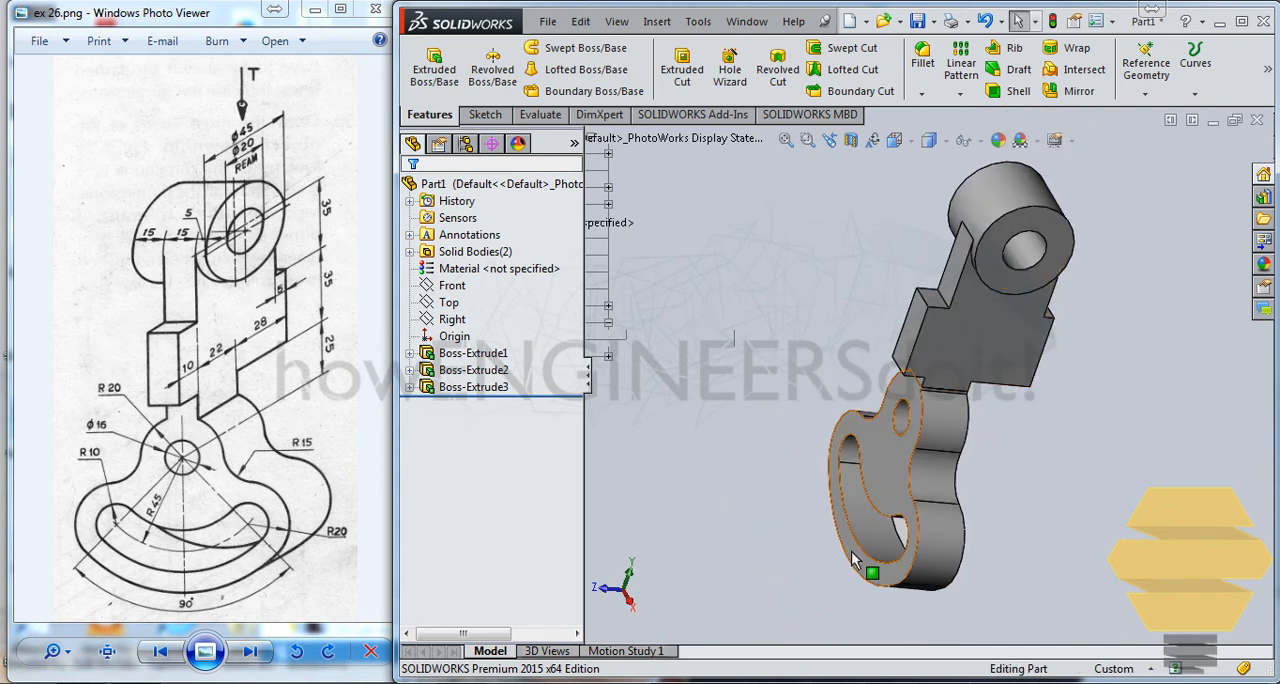
Step: Open the sketch of the slotted sector extrusion for editing
middle_drag(855, 545, 828, 441)
click(895, 485)
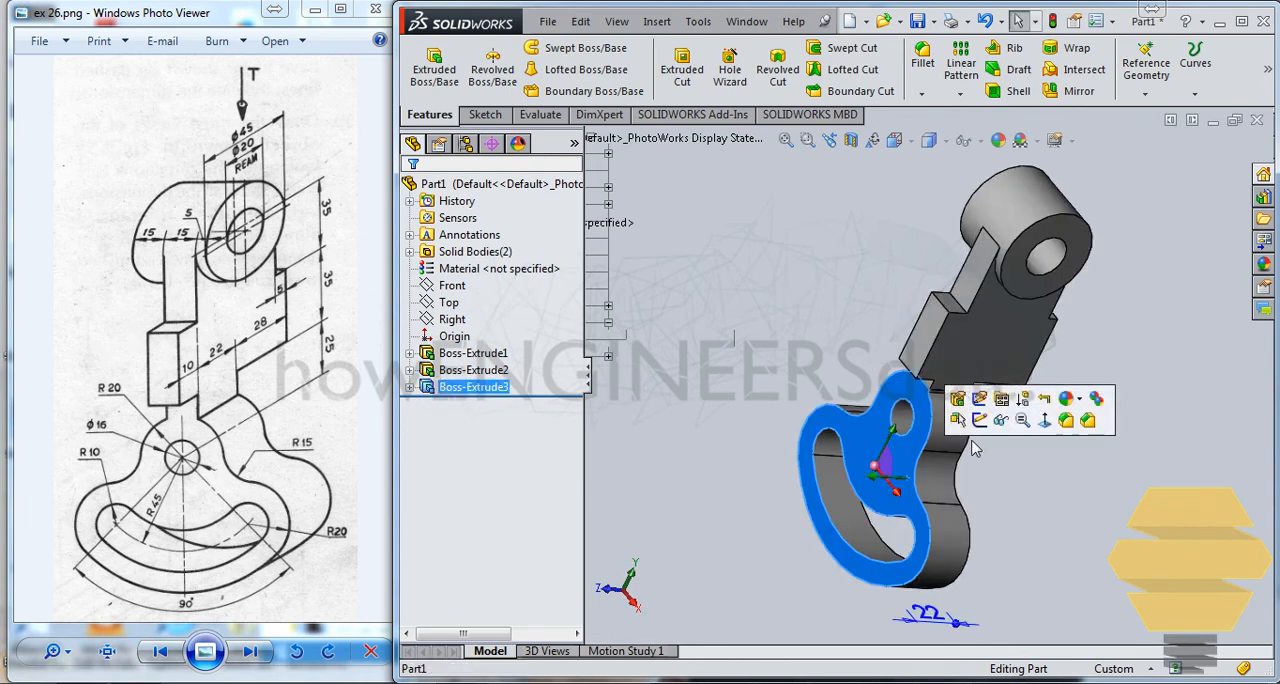
click(980, 399)
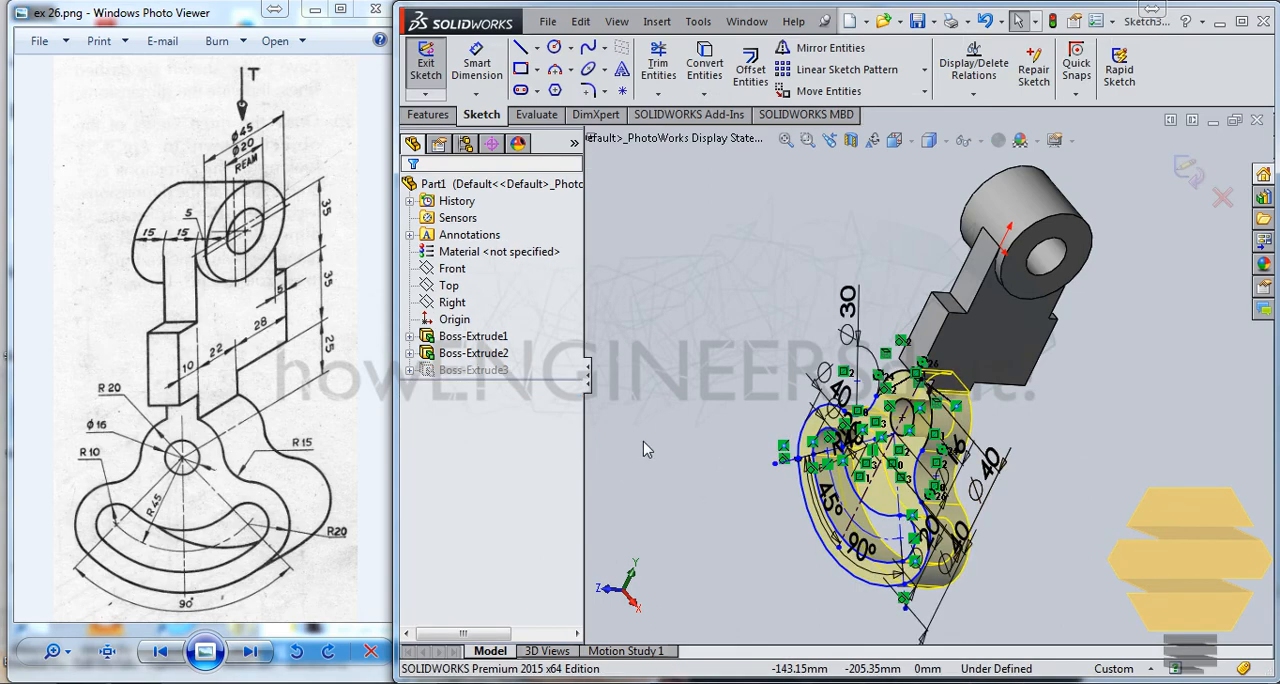
key(ctrl+8)
scroll(932, 430, down, 8)
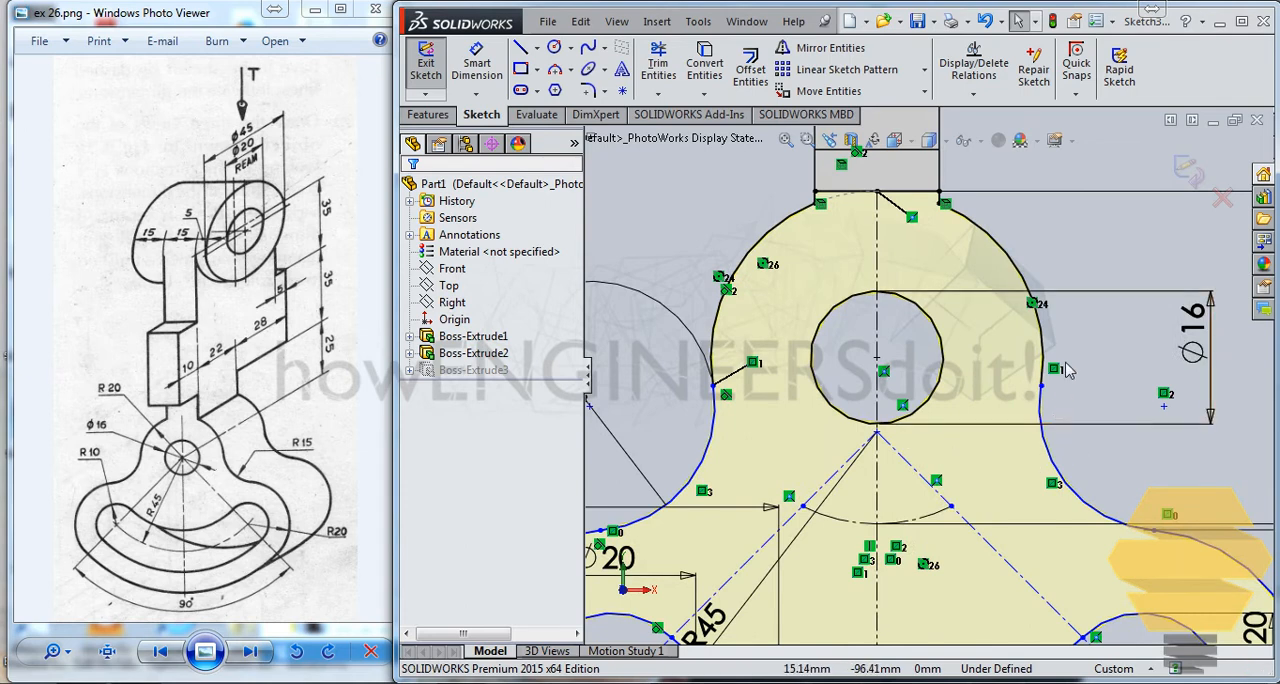
Step: Examine the neck arc's left endpoint and the slot's arcs in the sector sketch for gaps and missing relations
click(712, 386)
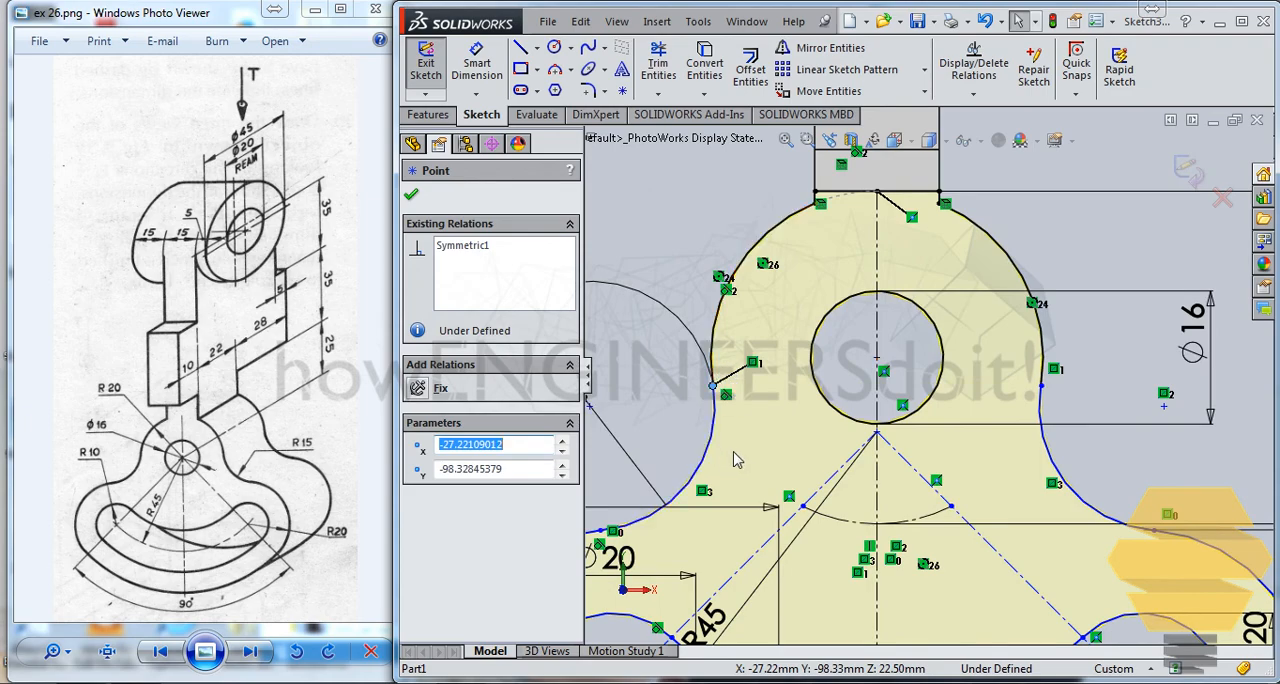
scroll(760, 460, down, 5)
ctrl+middle_drag(1020, 364, 894, 301)
ctrl+middle_drag(940, 368, 880, 338)
scroll(884, 354, down, 1)
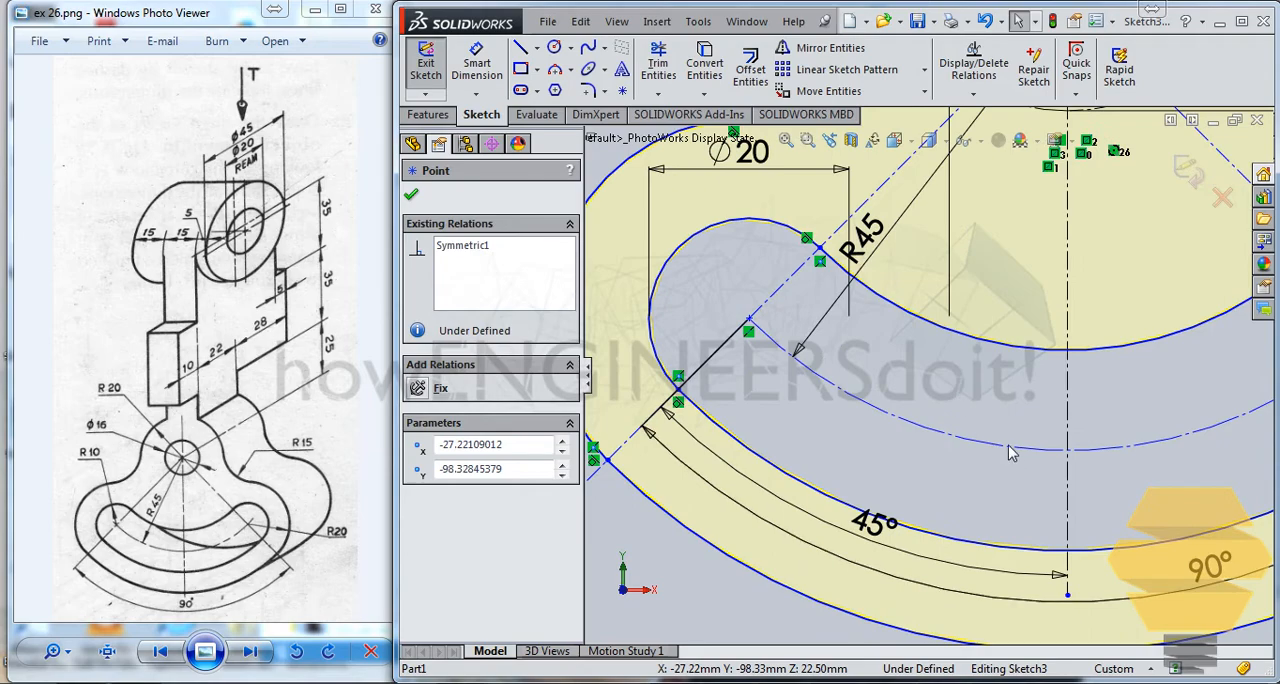
mouse_move(1013, 470)
ctrl+middle_down()
mouse_move(763, 326)
mouse_move(730, 332)
ctrl+middle_up()
ctrl+middle_drag(1055, 236, 759, 400)
mouse_move(799, 349)
ctrl+middle_down()
mouse_move(854, 475)
mouse_move(946, 518)
ctrl+middle_up()
Step: Examine the arc junctions on the right half of the sector profile, including the neck arc's right endpoint and its relations
click(1083, 235)
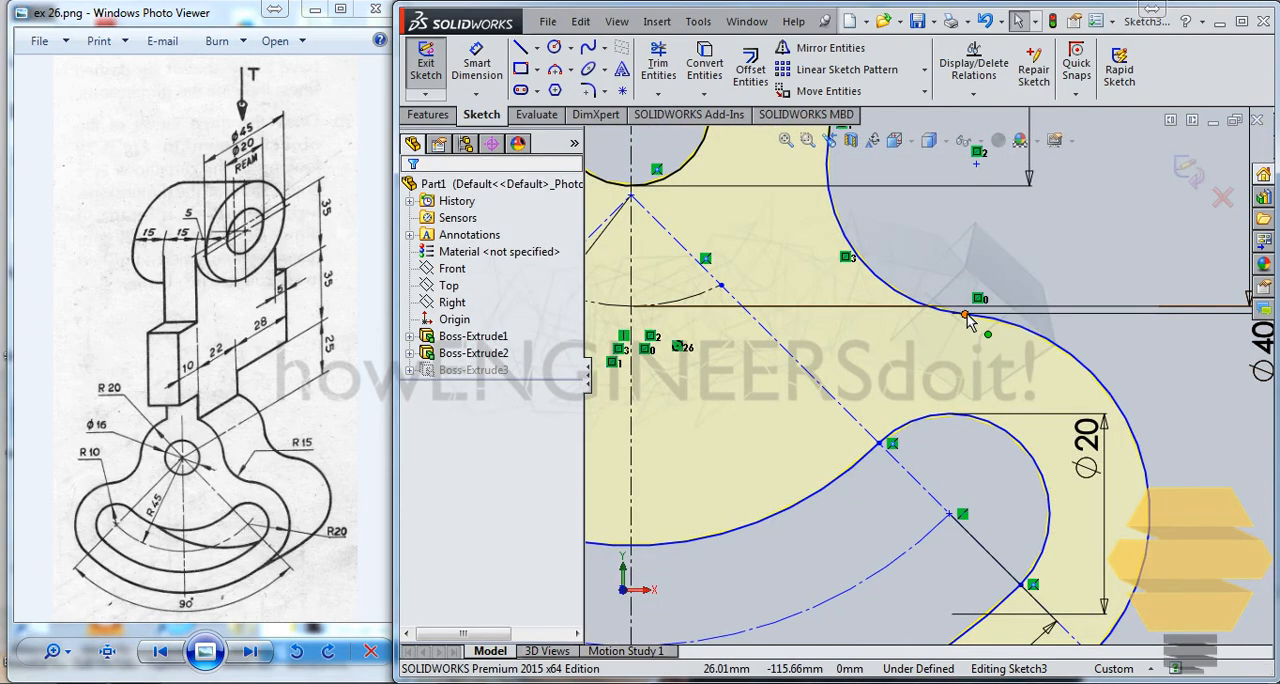
click(965, 314)
click(958, 435)
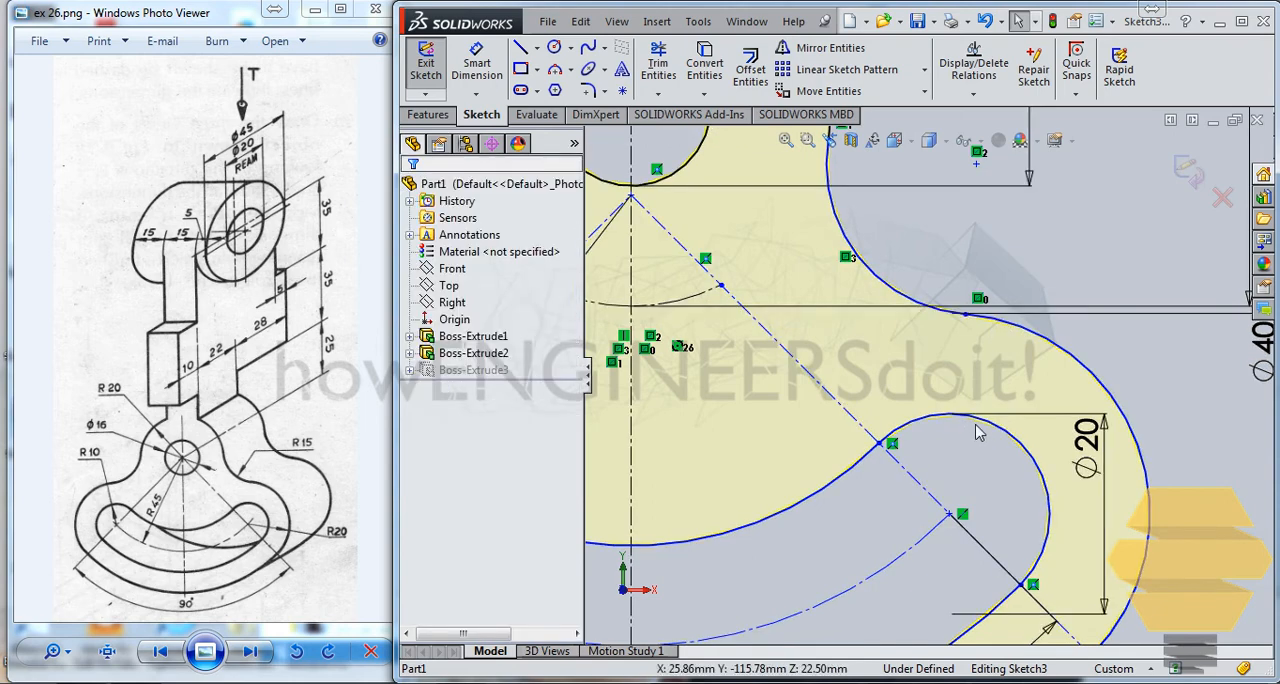
click(993, 433)
click(993, 501)
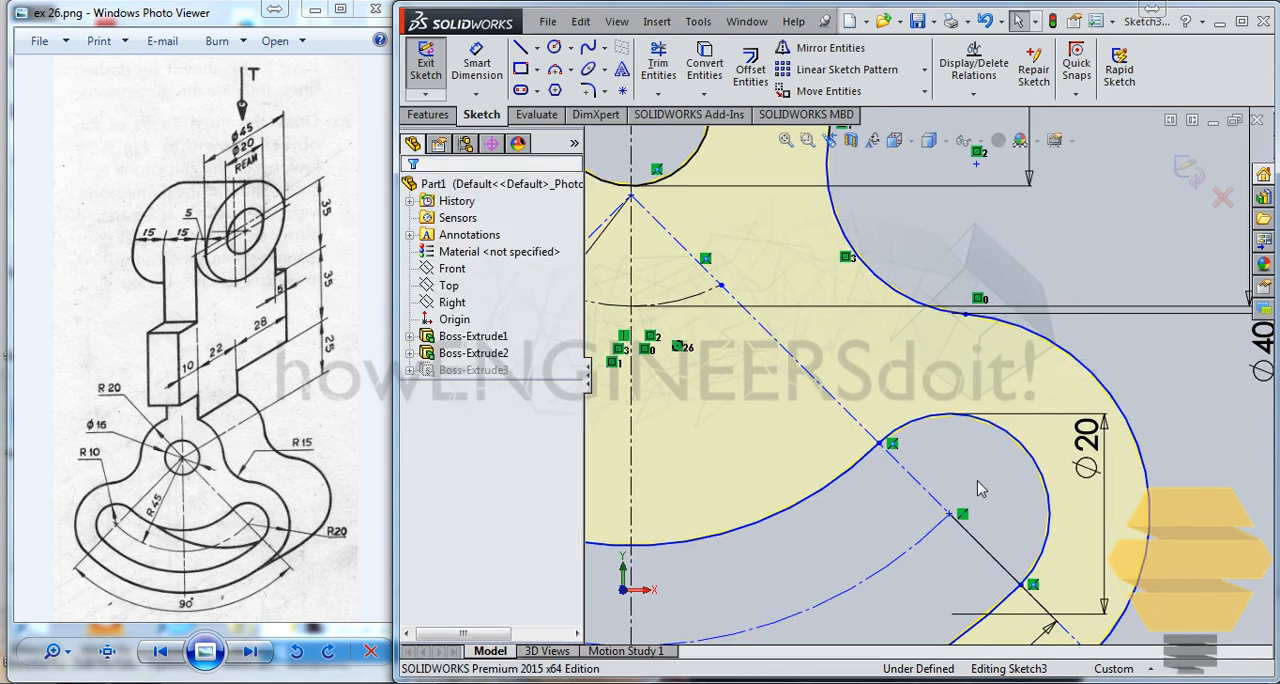
scroll(724, 344, up, 3)
scroll(724, 342, up, 2)
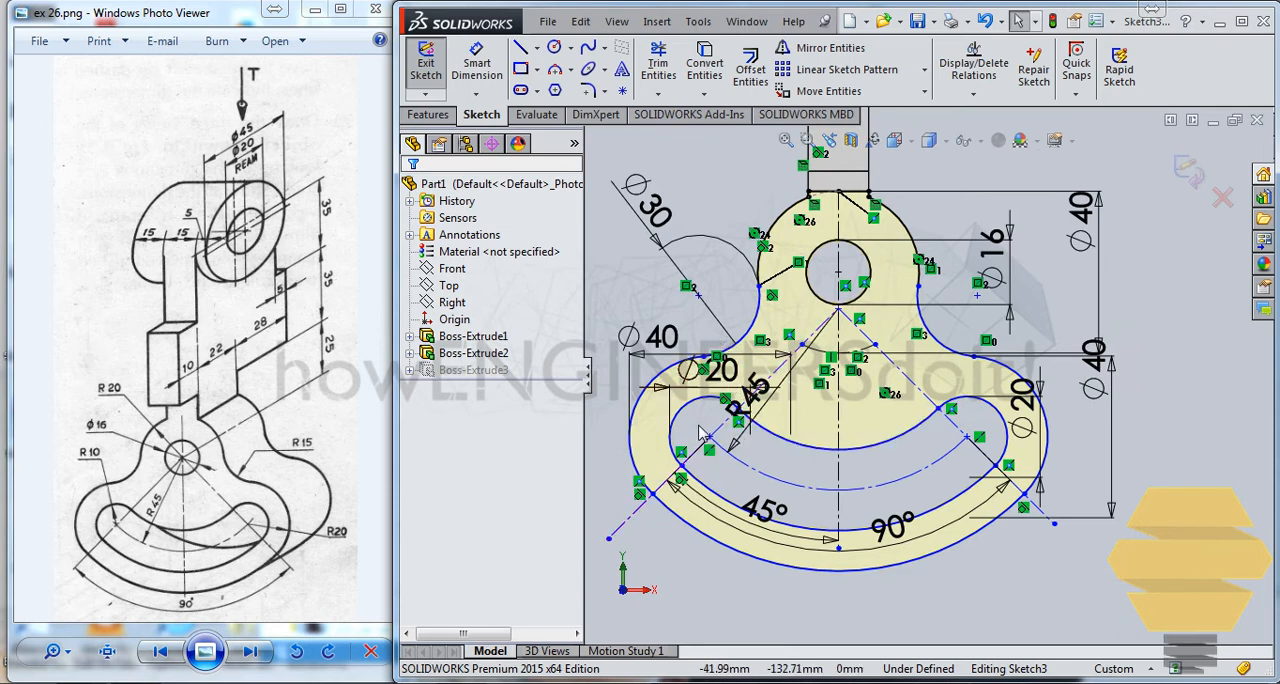
scroll(708, 434, down, 2)
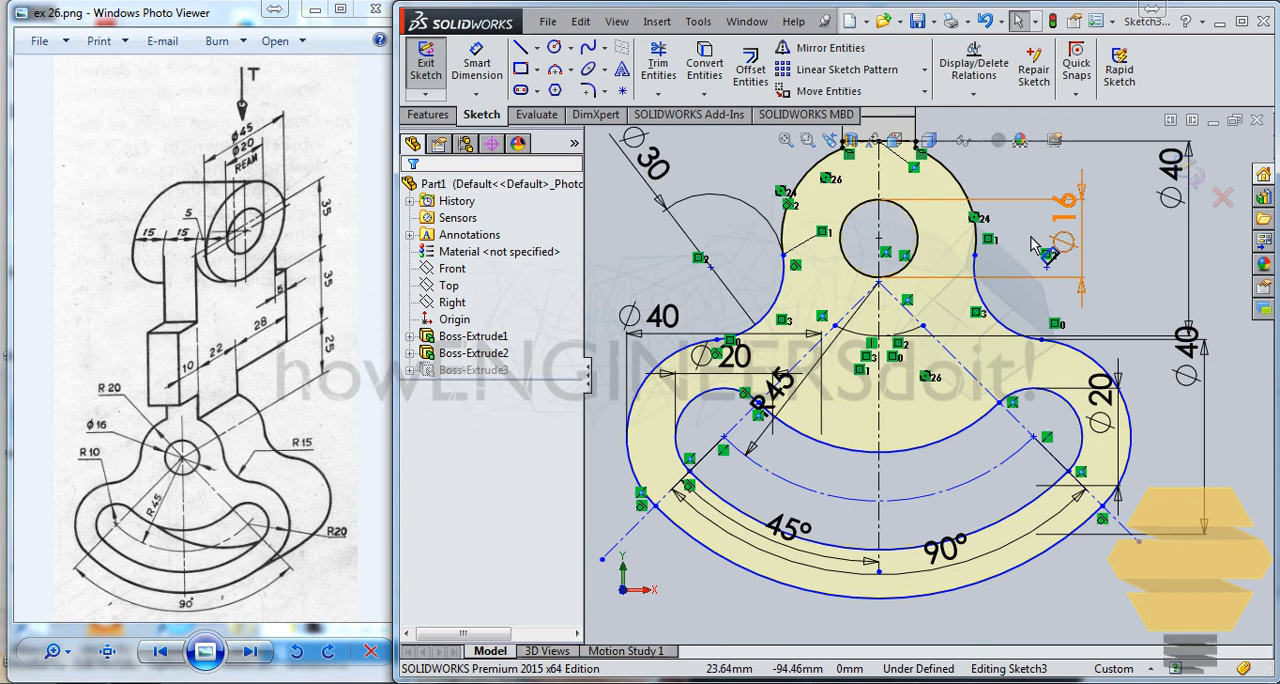
click(1035, 246)
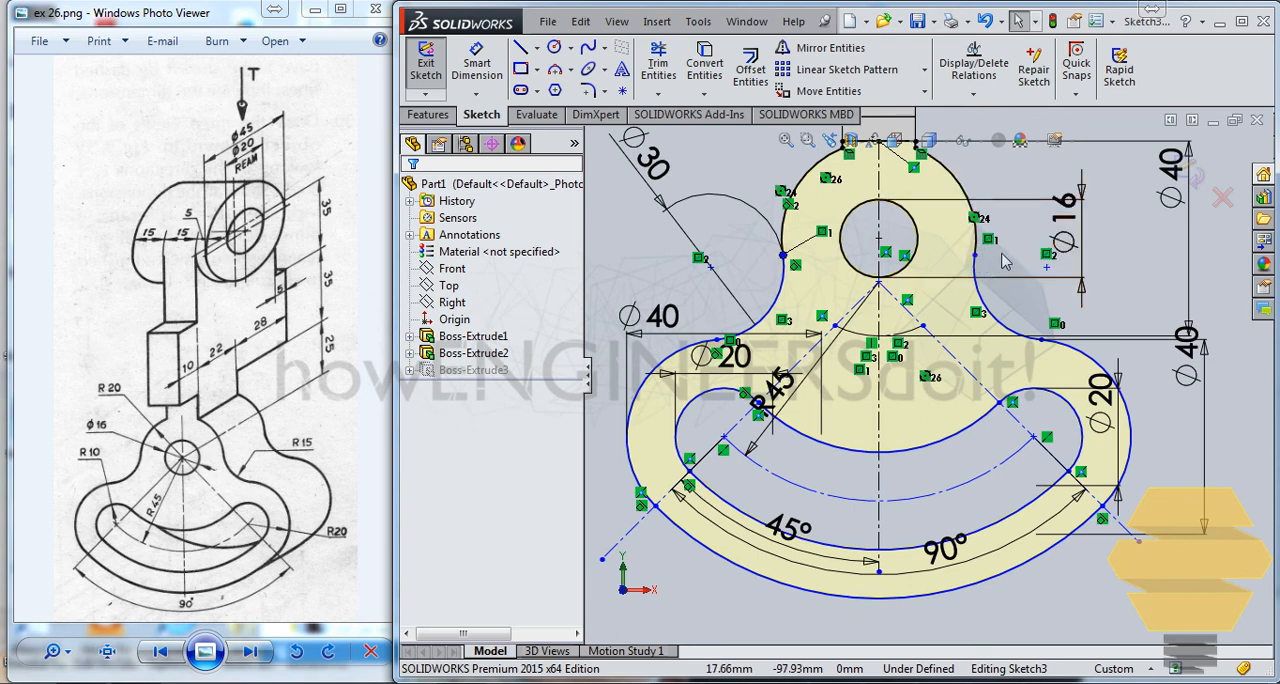
click(976, 257)
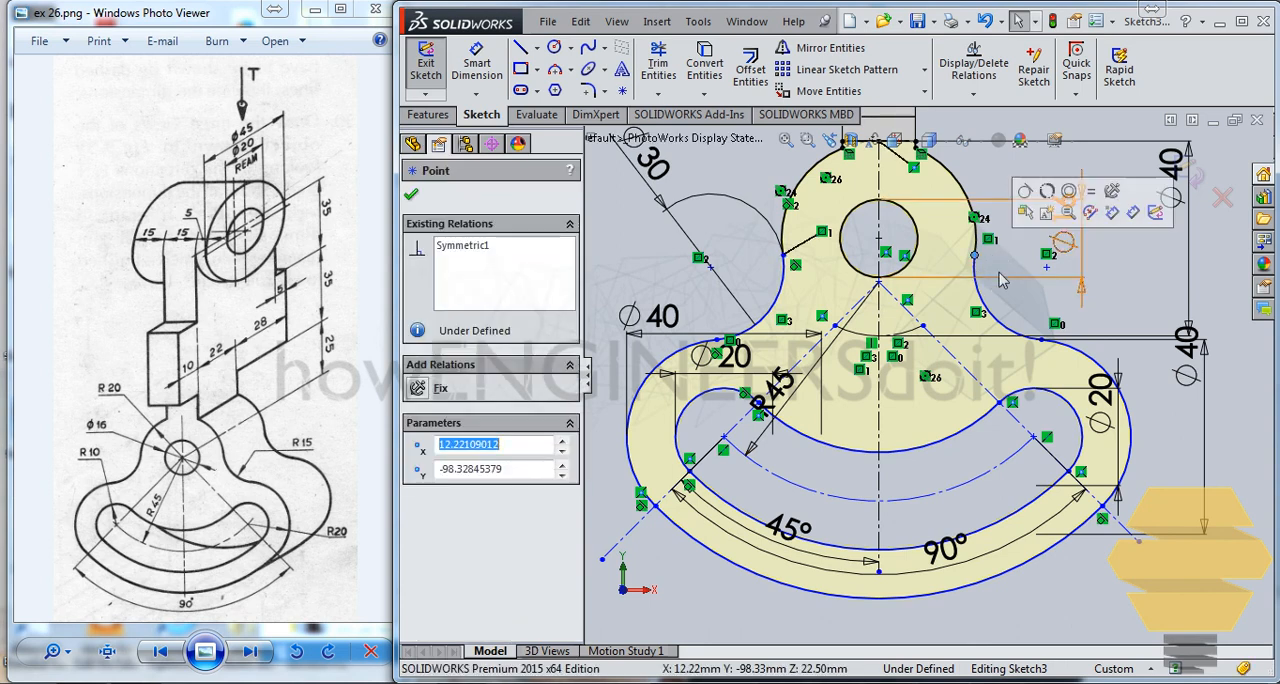
click(1004, 260)
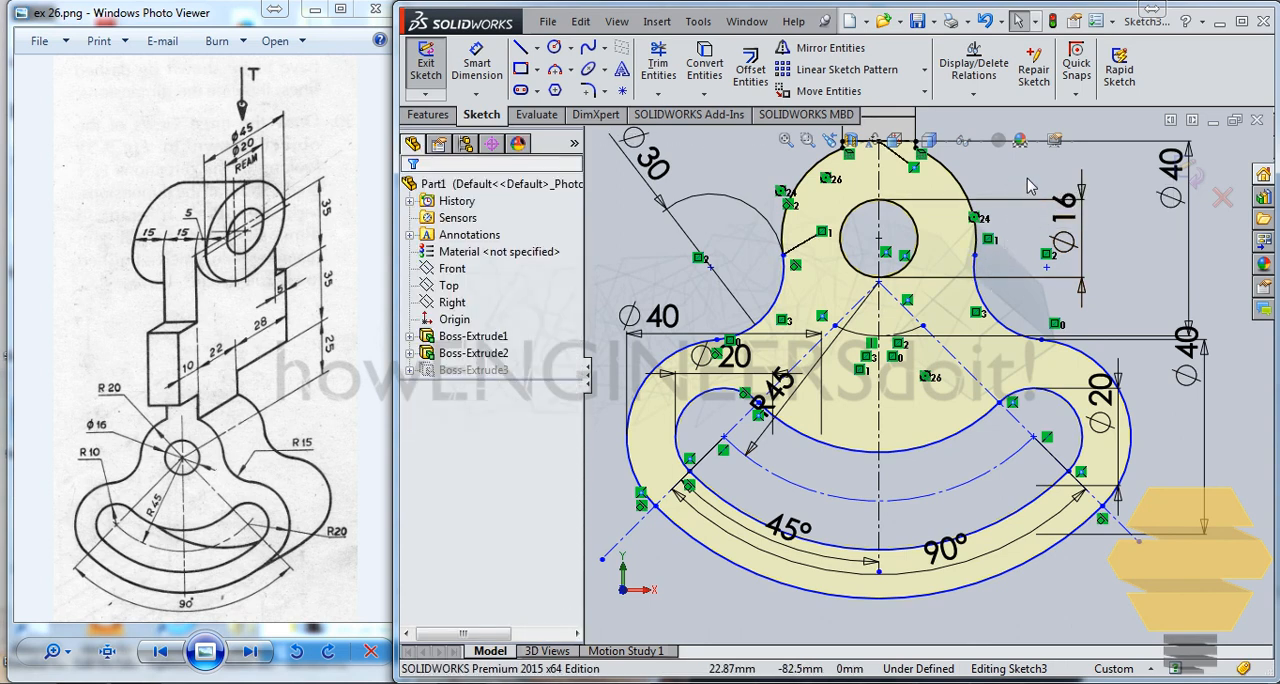